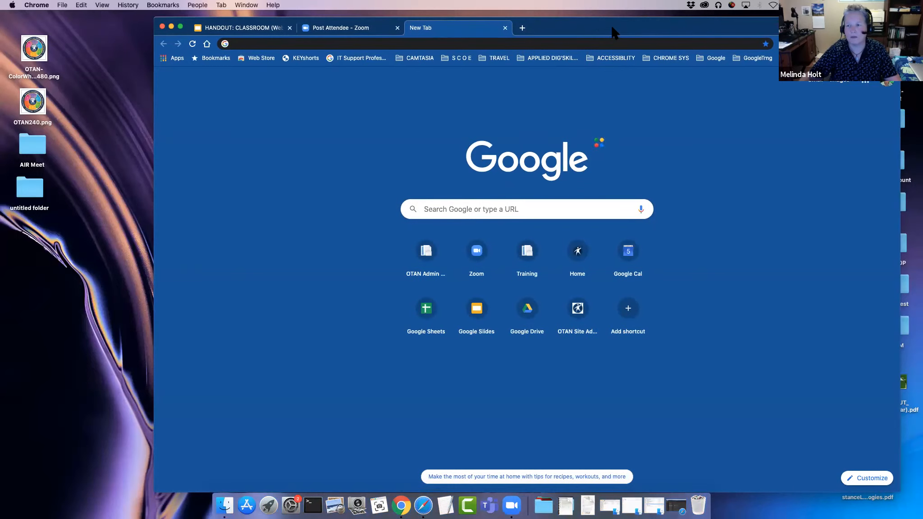
Step: Open Google Classroom at classroom.google.com in the new browser tab
left_click_drag(617, 26, 640, 24)
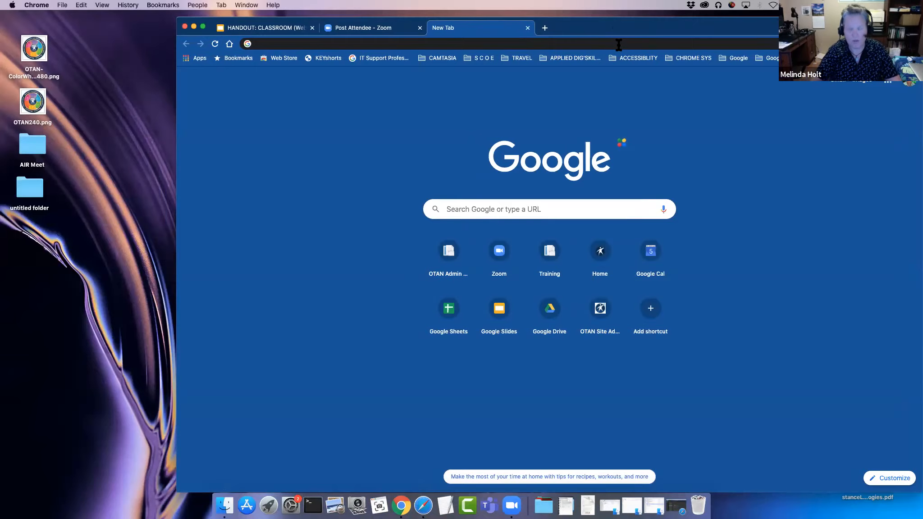
type("clas")
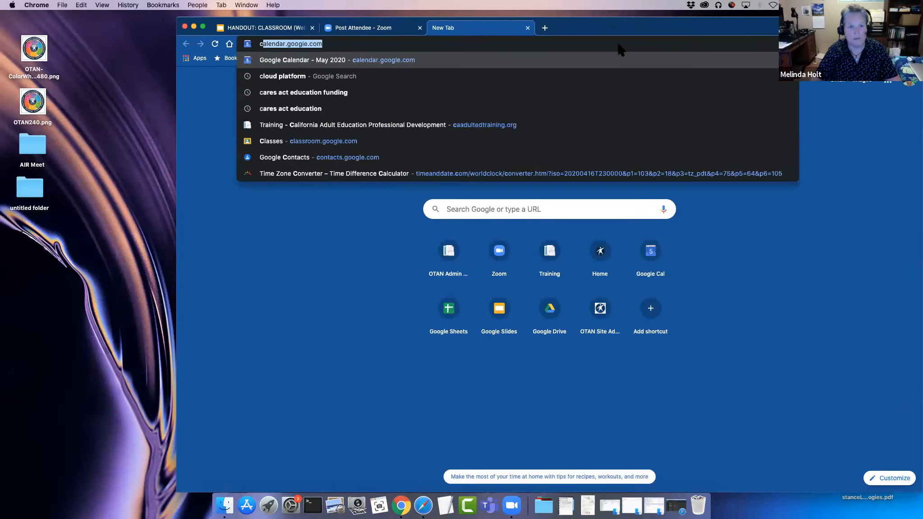
type("sroom.co")
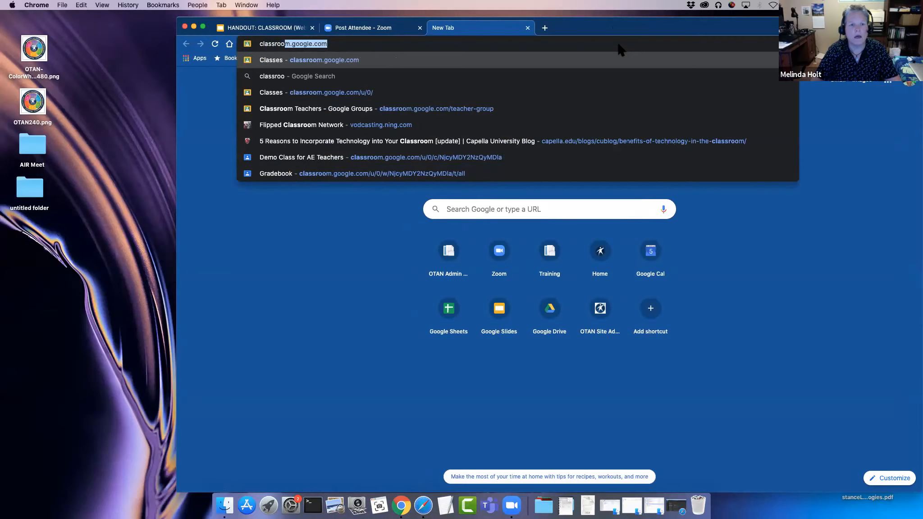
key("BackSpace")
key("BackSpace")
type("google.")
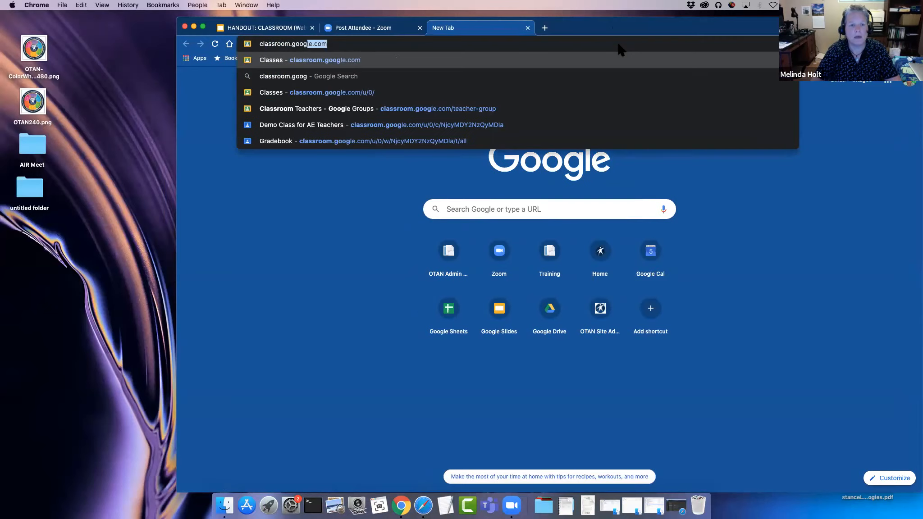
type("com")
key("Return")
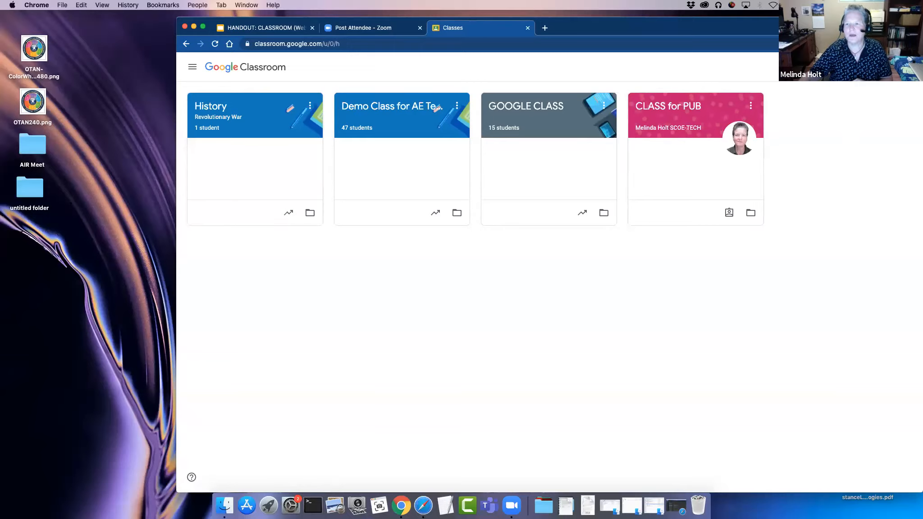
Step: Start creating a class and accept the notice about not using Classroom at a school with students
left_click(860, 67)
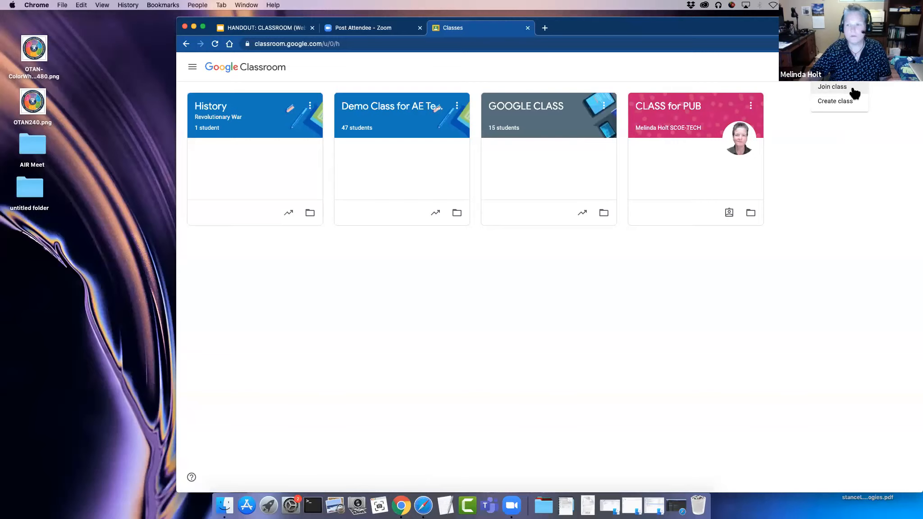
left_click(847, 105)
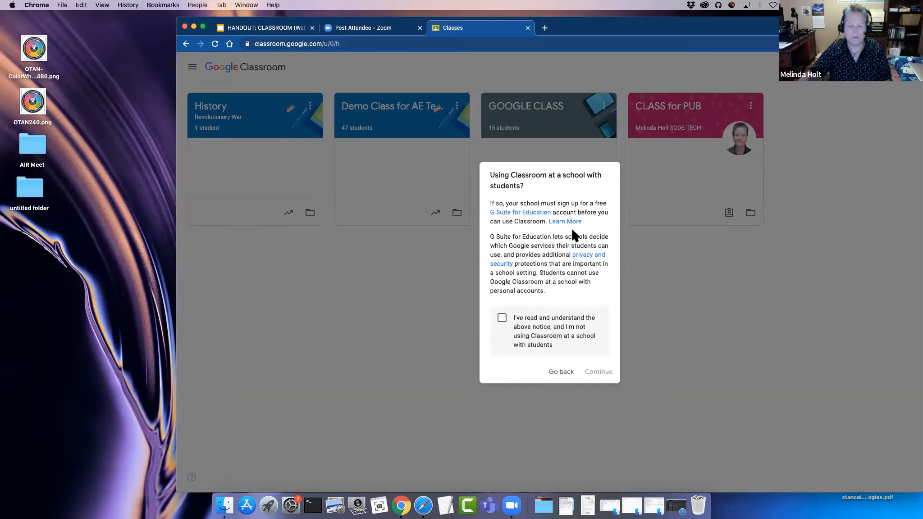
left_click(502, 318)
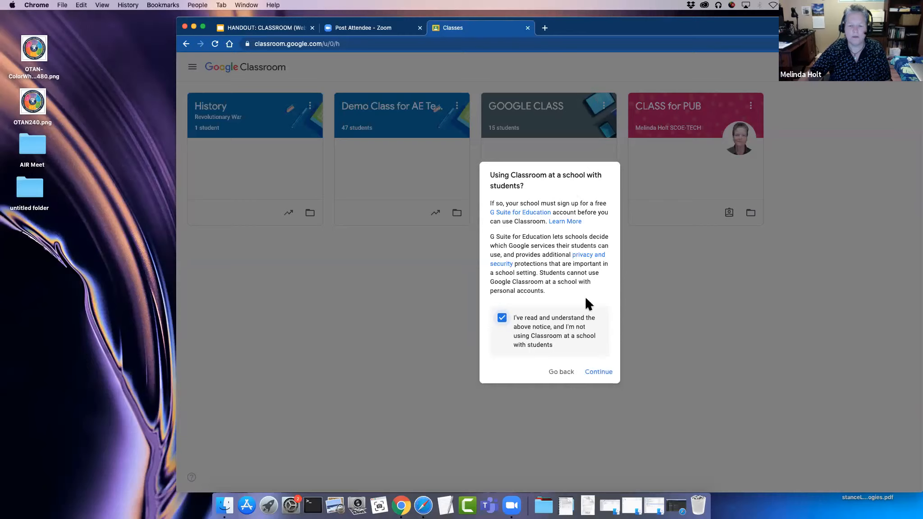
left_click(602, 373)
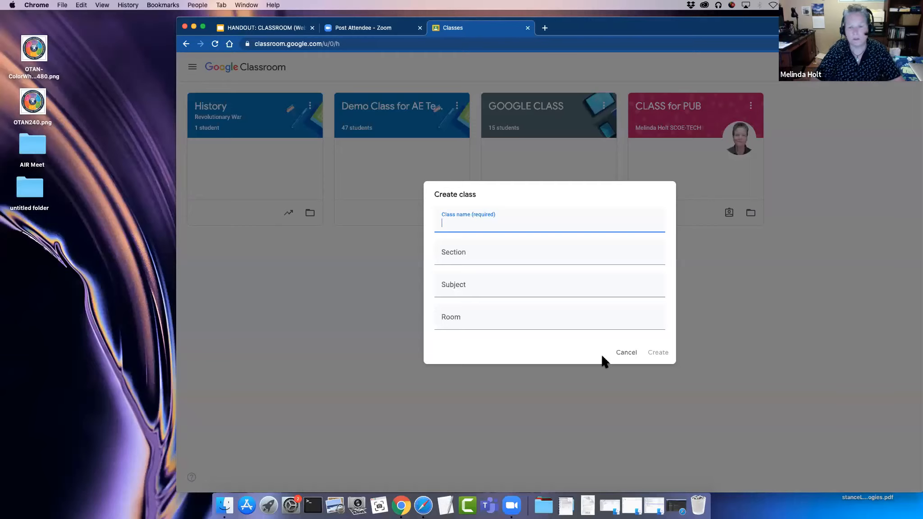
Step: Create the class with the name COABE DEMO and the room Zoom, leaving section and subject empty
type("COABE DE")
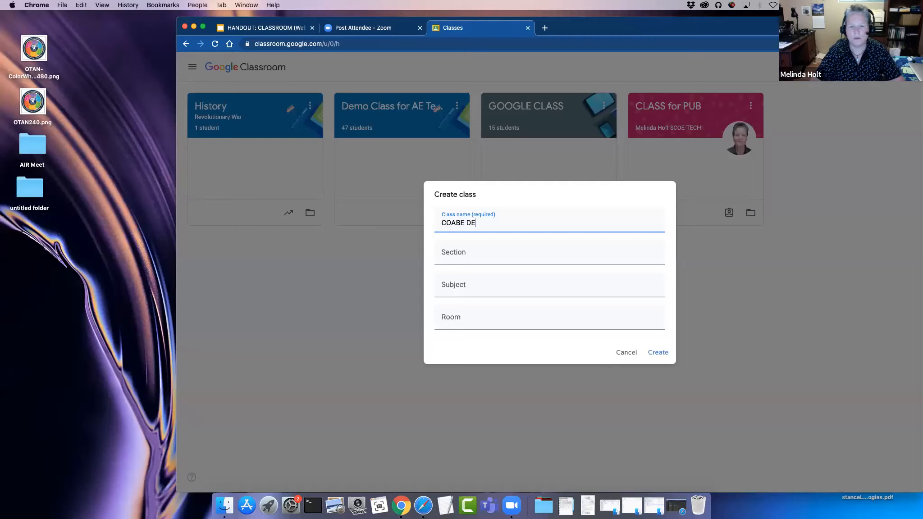
type("MO")
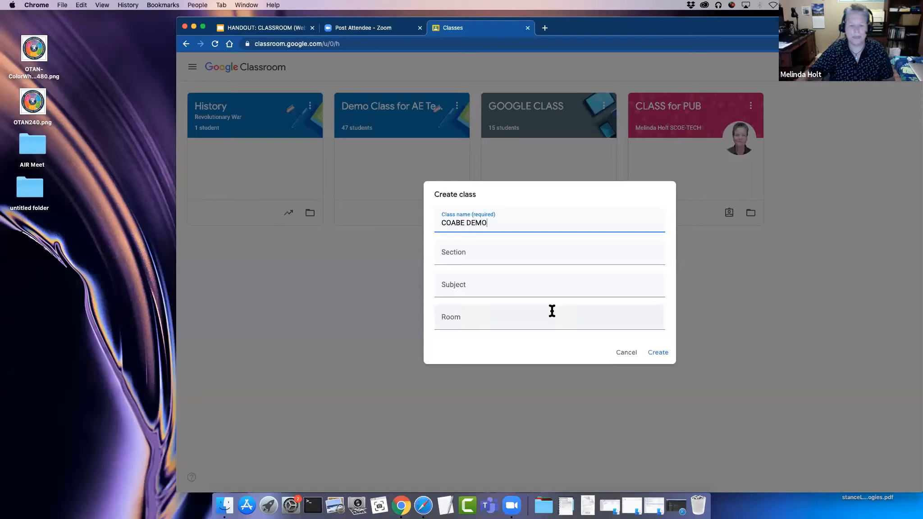
left_click(467, 252)
left_click(471, 288)
left_click(478, 320)
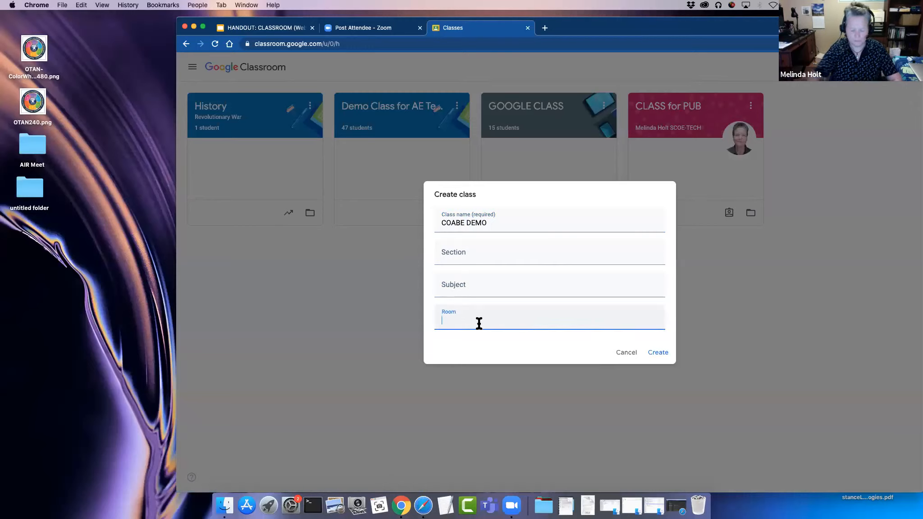
type("oom")
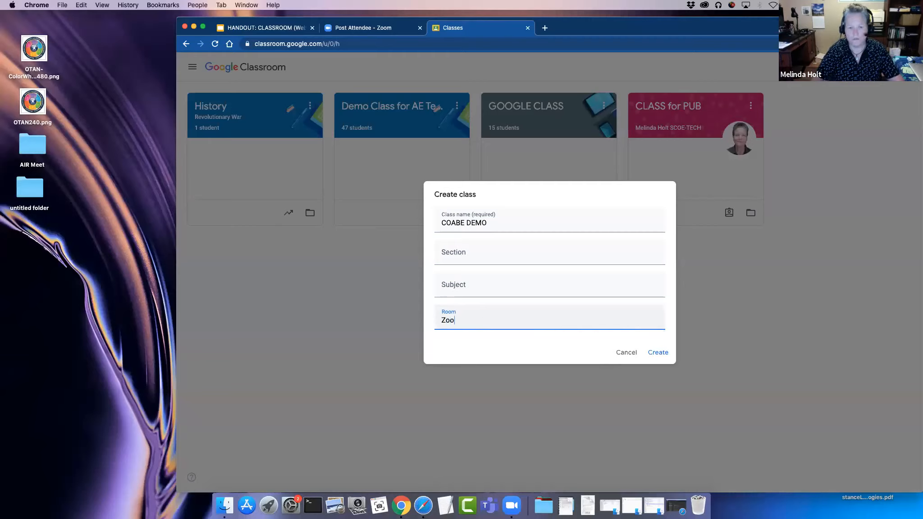
left_click(471, 360)
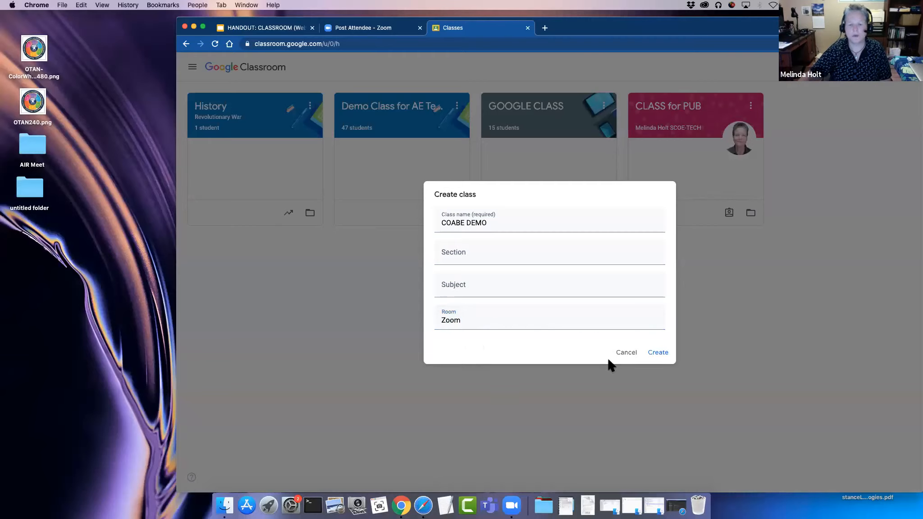
left_click(659, 353)
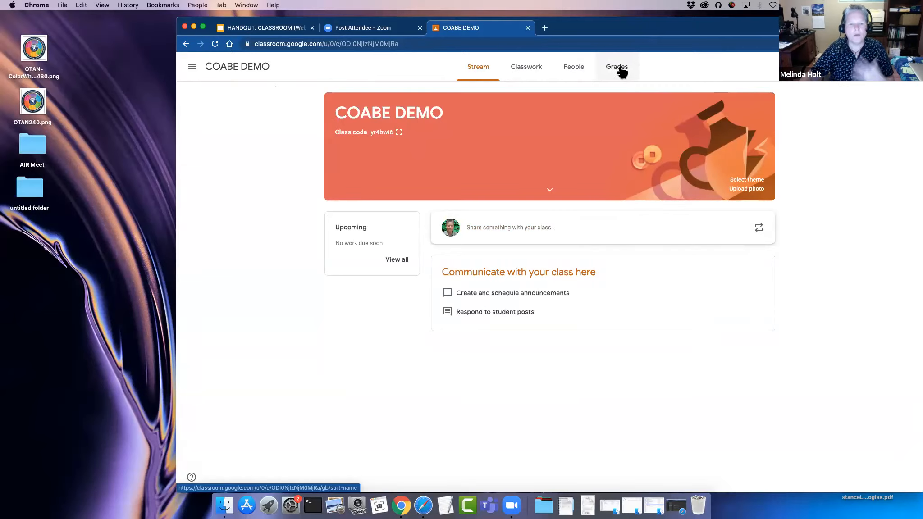
Step: Display the class code enlarged and at full size, and return to the class stream
left_click(399, 132)
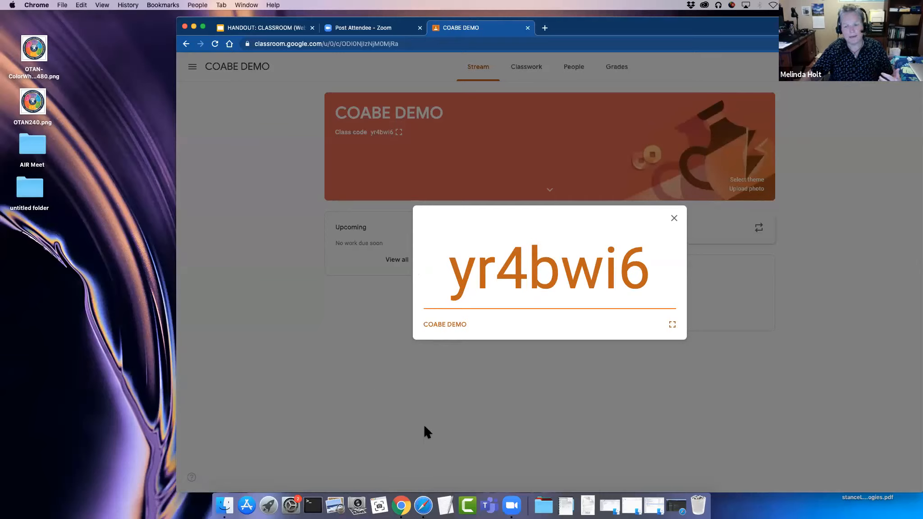
left_click(672, 325)
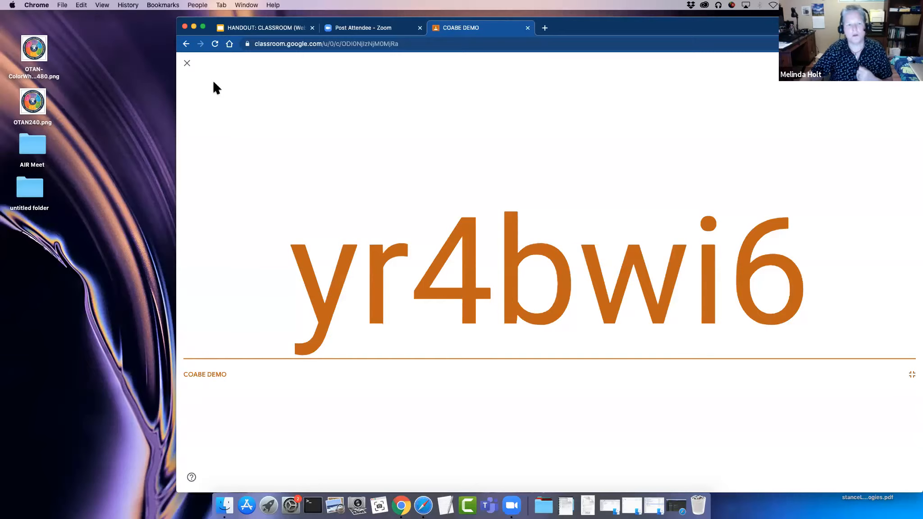
left_click(187, 65)
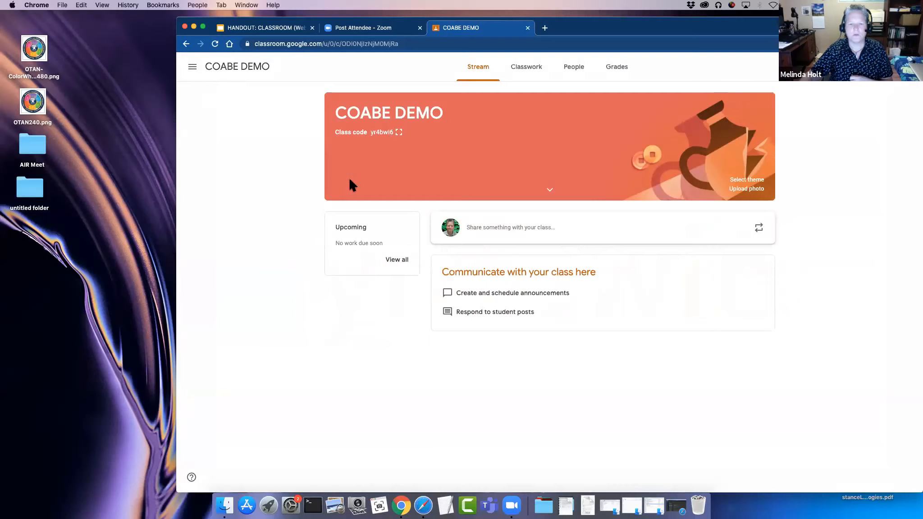
left_click(399, 132)
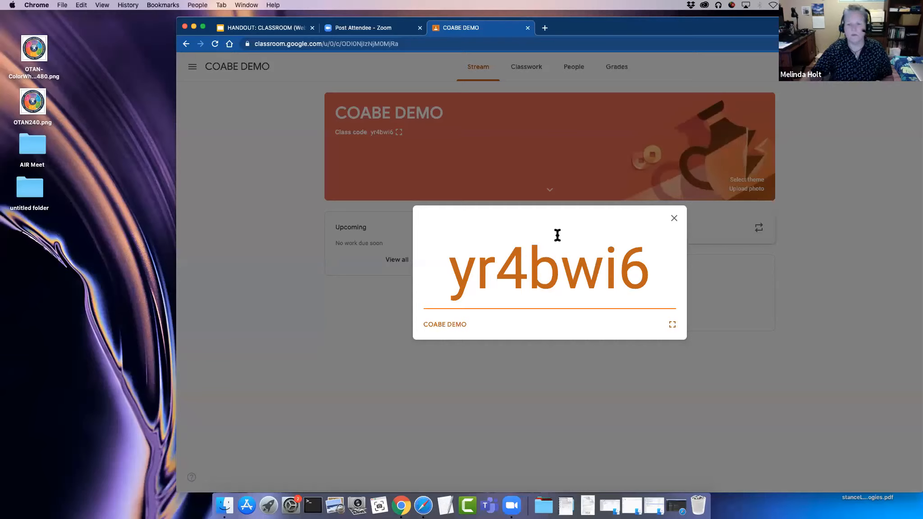
left_click(673, 219)
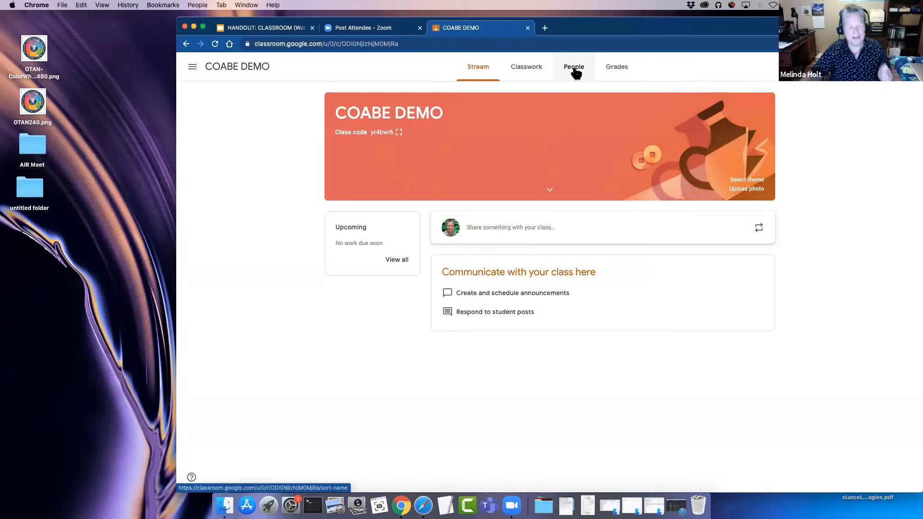
Step: Add a topic named Unit 1 to the COABE DEMO classwork
left_click(528, 68)
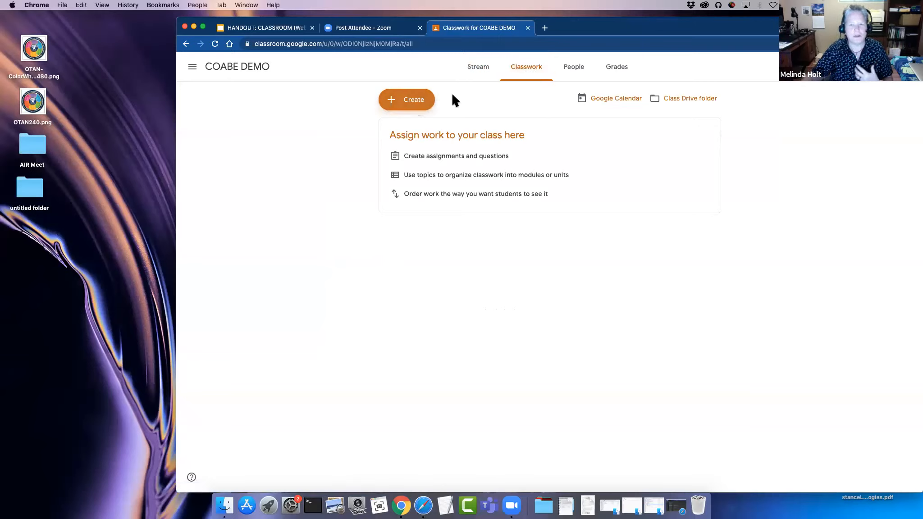
left_click(483, 72)
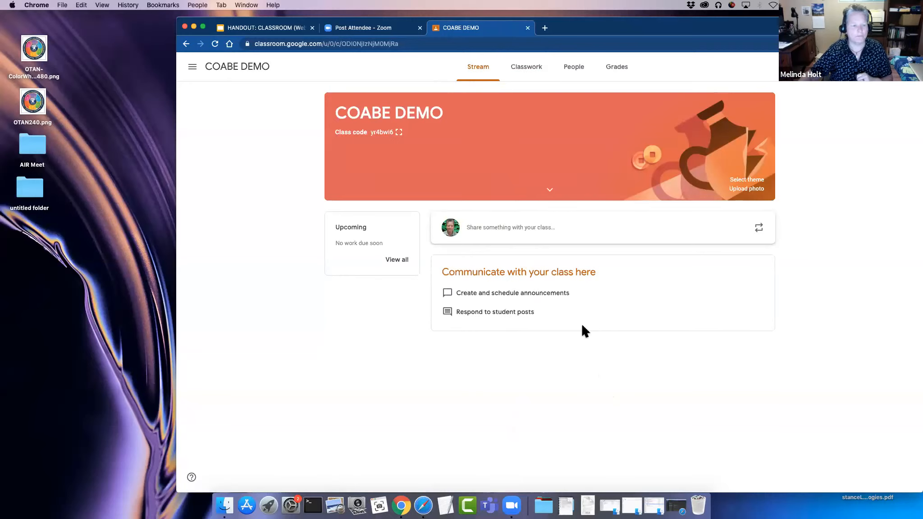
left_click(526, 68)
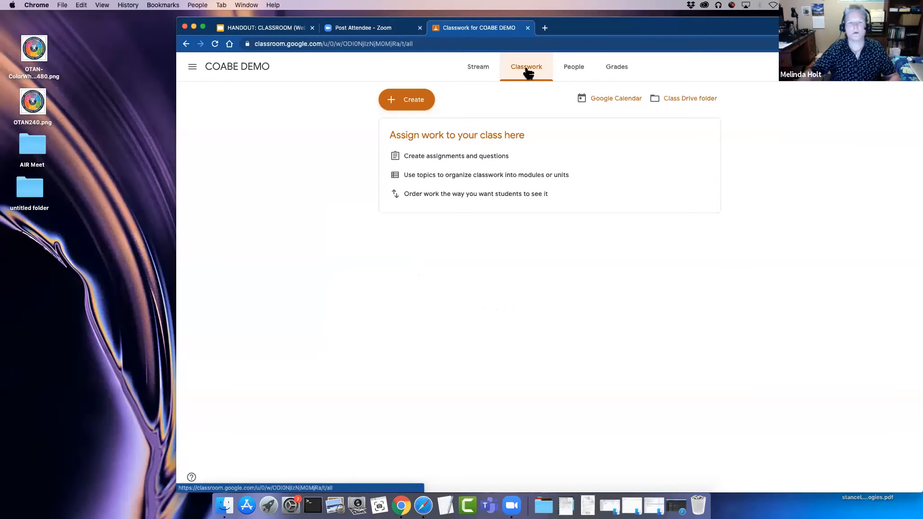
left_click(412, 106)
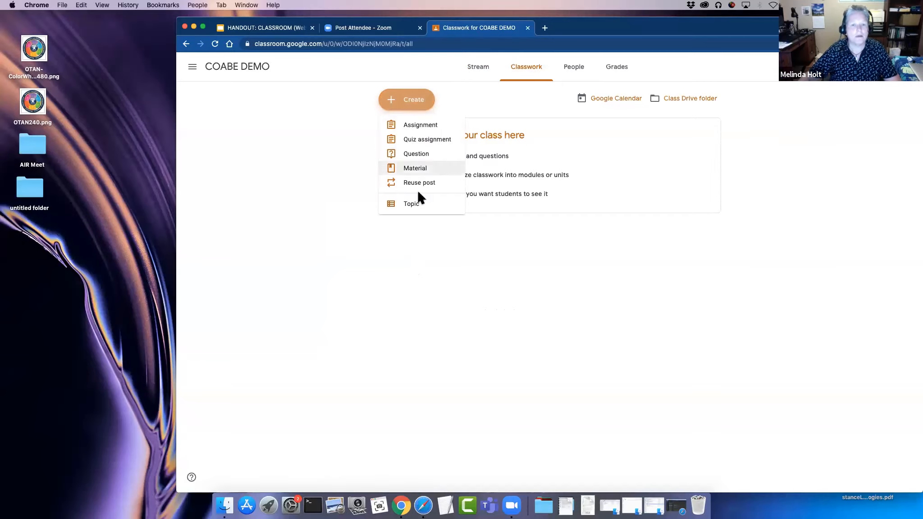
left_click(412, 204)
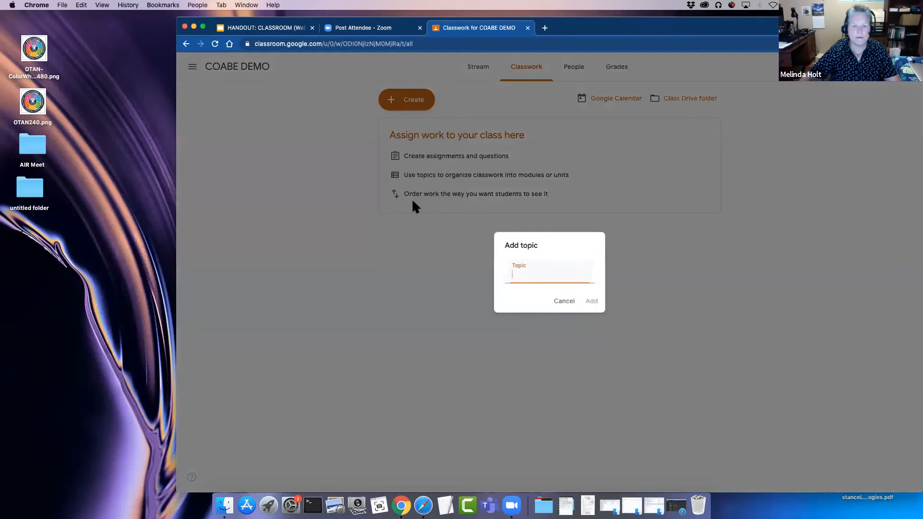
type("Unit 1")
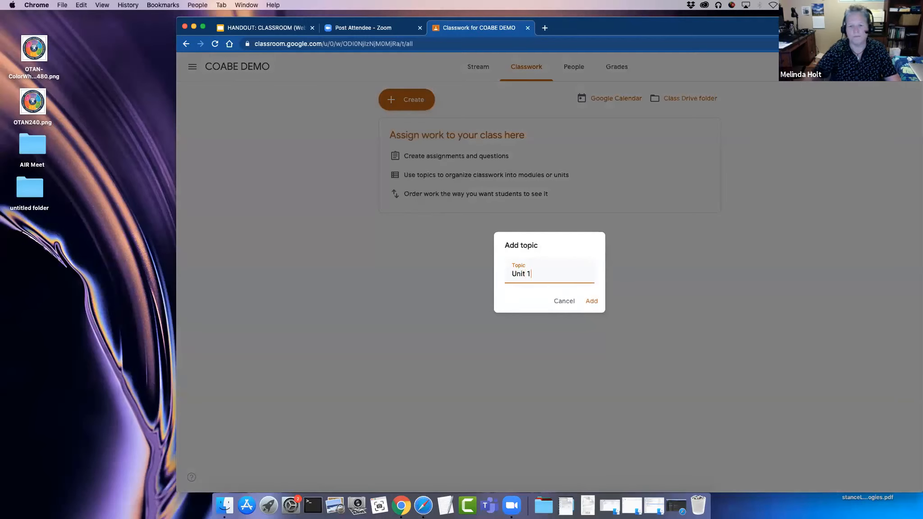
left_click(590, 300)
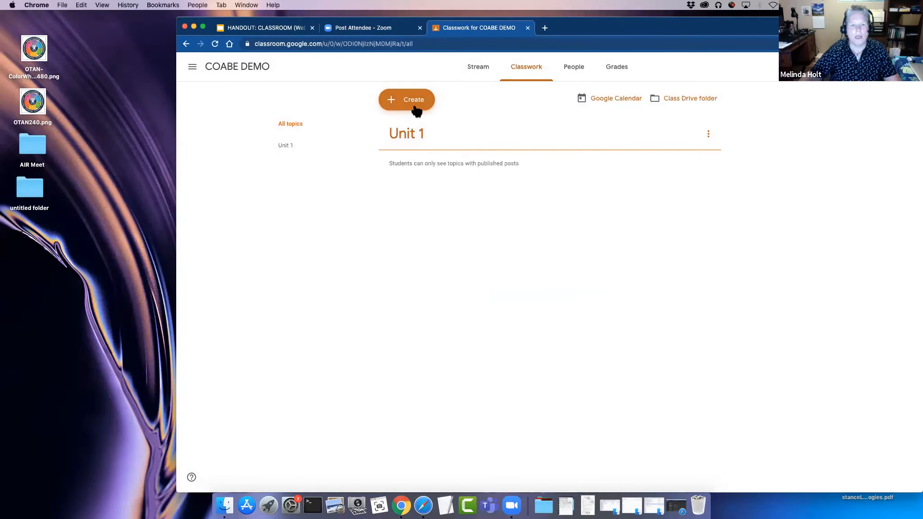
Step: Add a second classwork topic named Unit
left_click(413, 105)
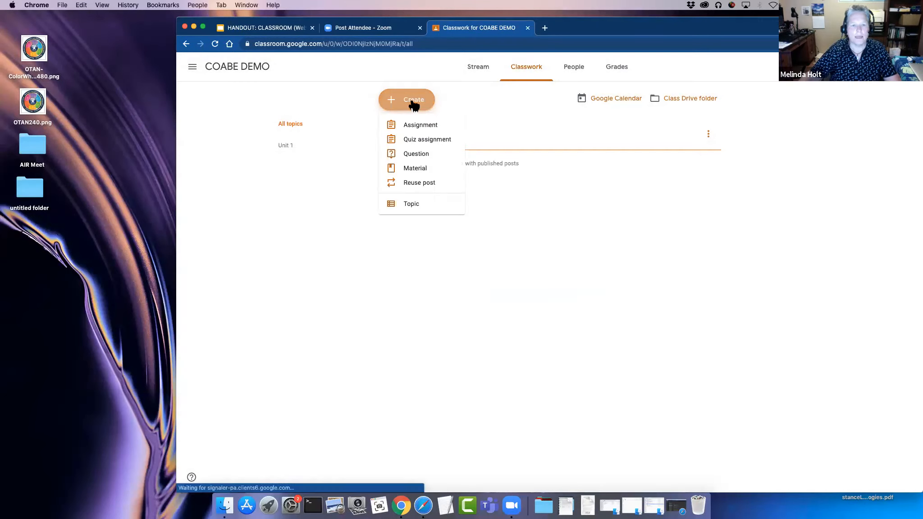
left_click(417, 205)
type("Unti")
key("BackSpace")
key("BackSpace")
type("it")
key("Return")
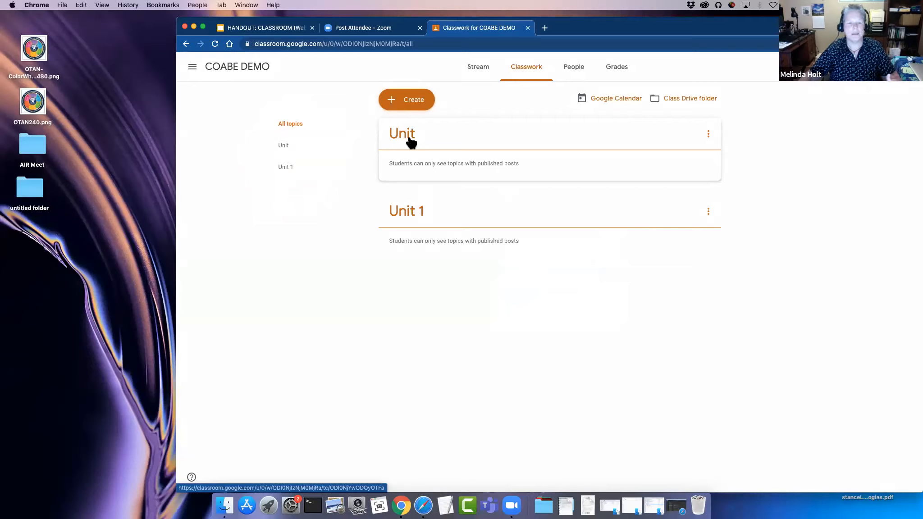
Step: Rename the topic Unit as Unit 2
left_click(709, 135)
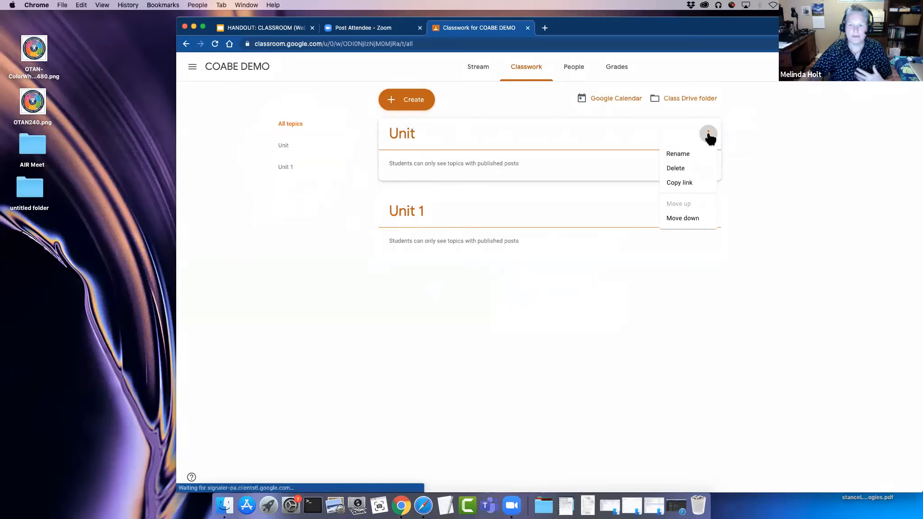
left_click(678, 154)
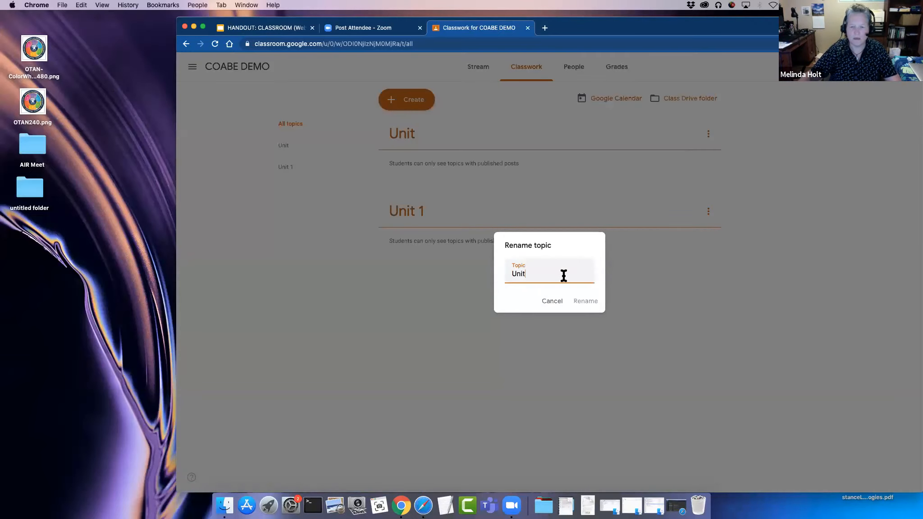
type("2")
left_click(586, 301)
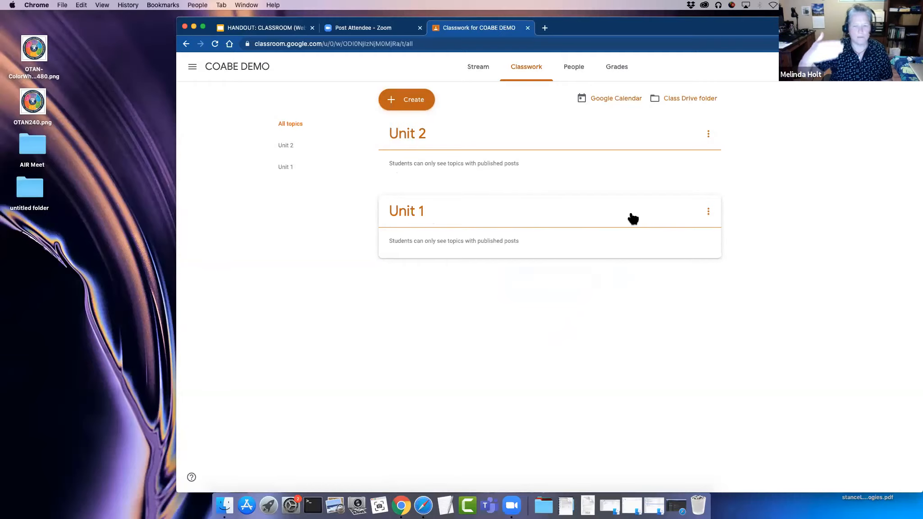
Step: Move the Unit 1 topic above Unit 2 and show only the Unit 2 topic
left_click(708, 212)
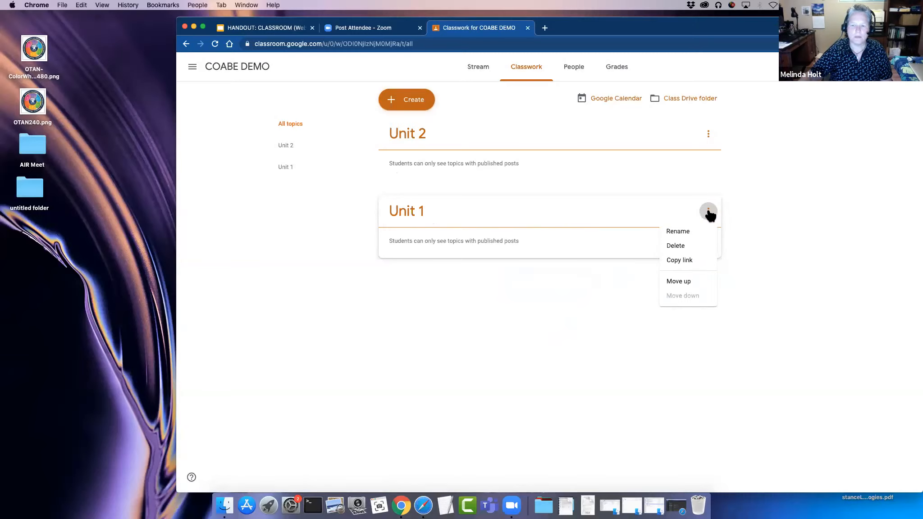
left_click(689, 282)
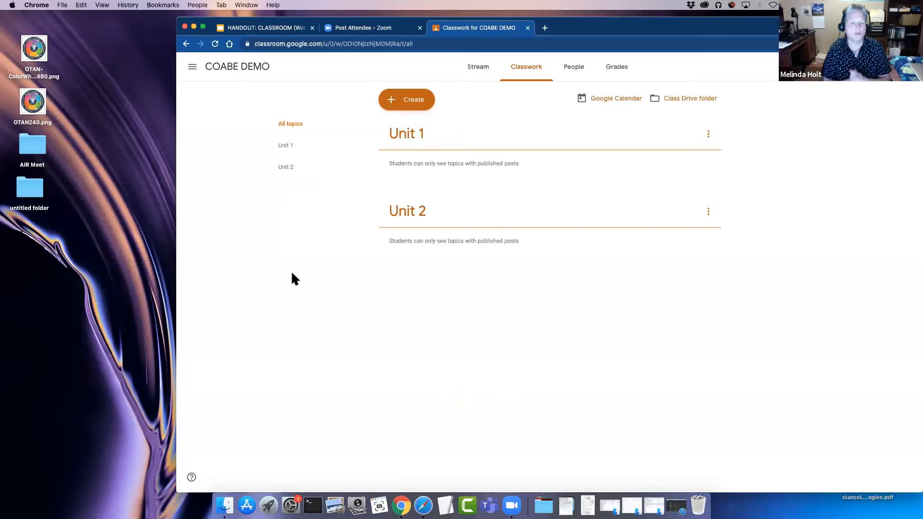
left_click(291, 169)
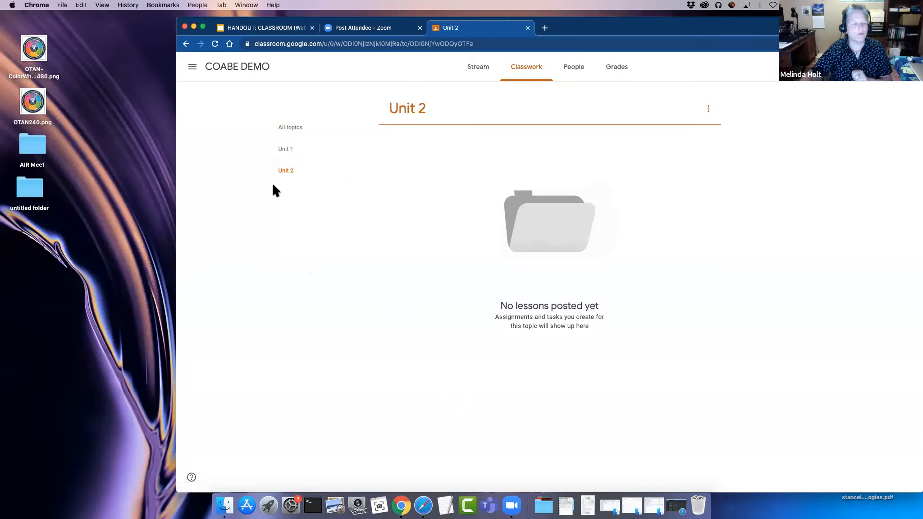
Step: Filter the classwork to the Unit 1 topic and return to the view of all topics
left_click(290, 150)
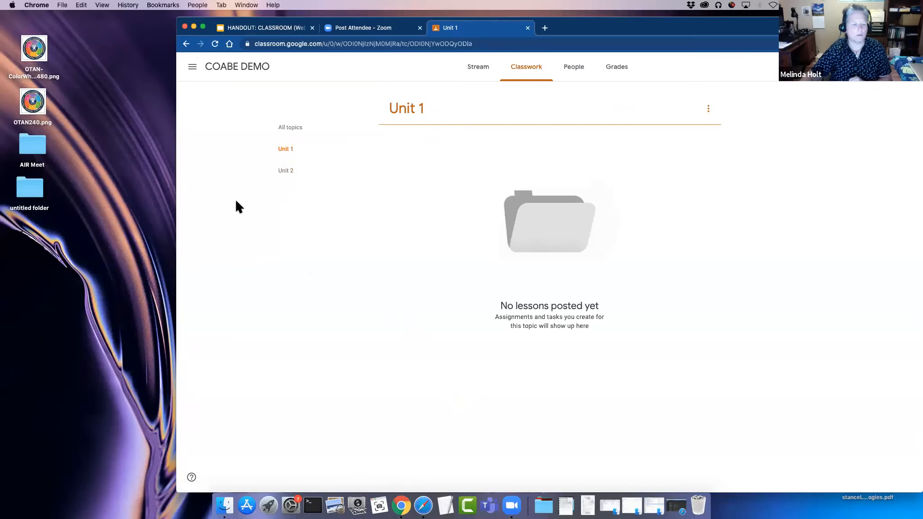
left_click(295, 129)
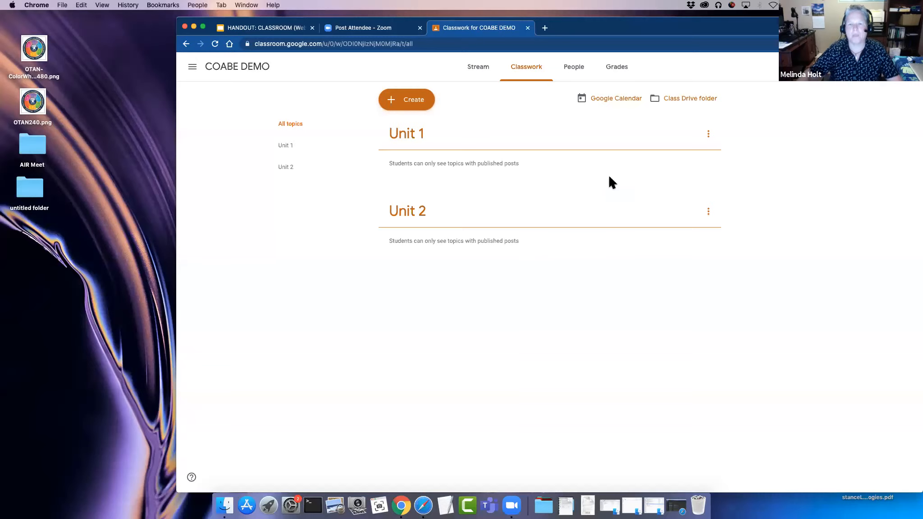
left_click_drag(624, 25, 623, 41)
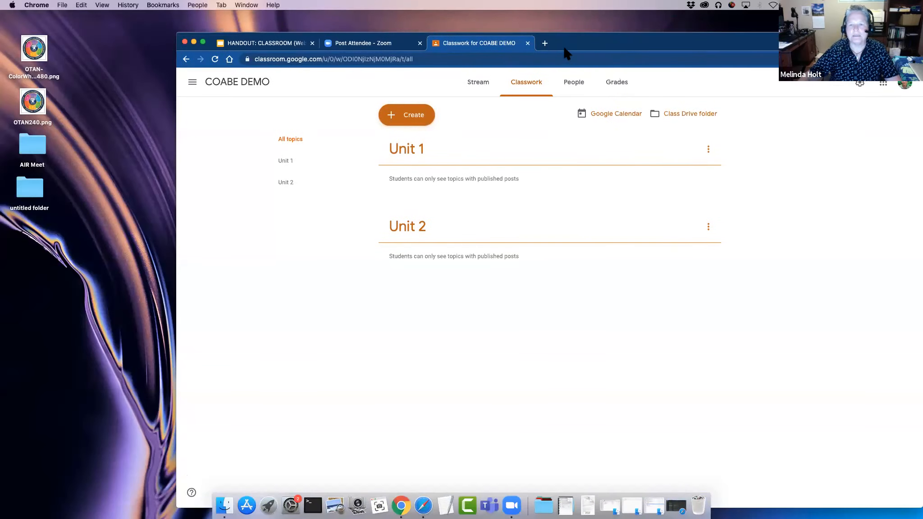
left_click(544, 43)
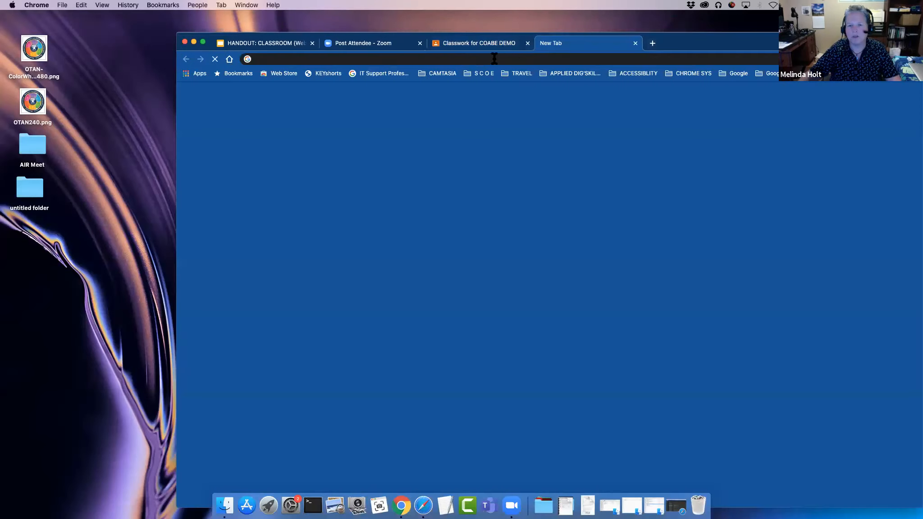
left_click_drag(675, 43, 675, 23)
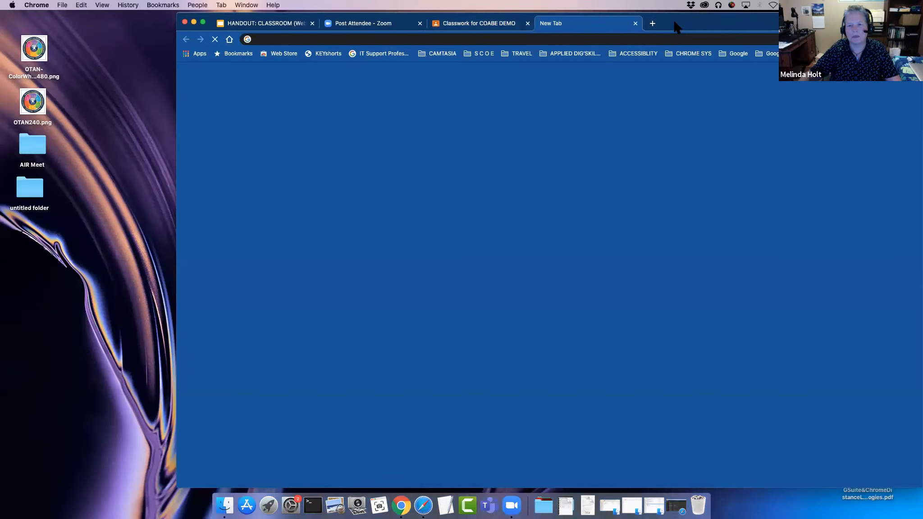
Step: Switch to Safari and load accounts.google.com in a new tab
left_click(420, 508)
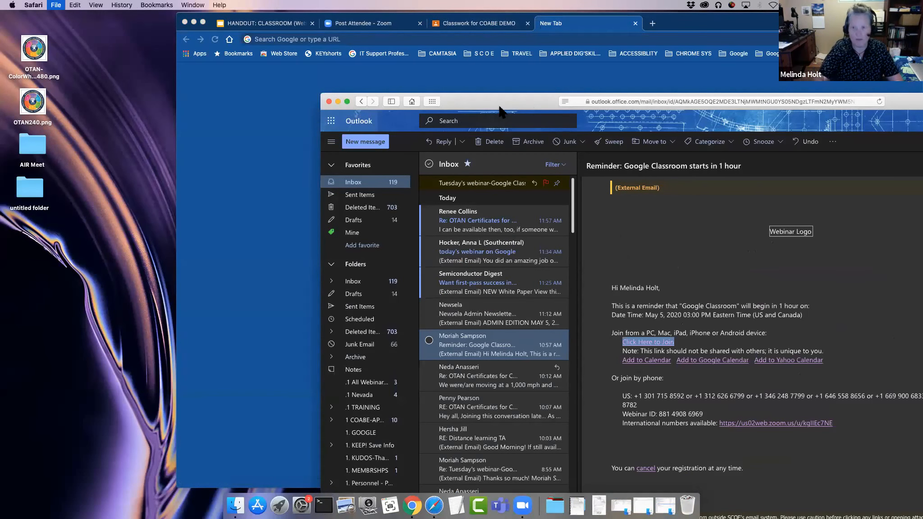
key("super+t")
left_click_drag(861, 95, 731, 51)
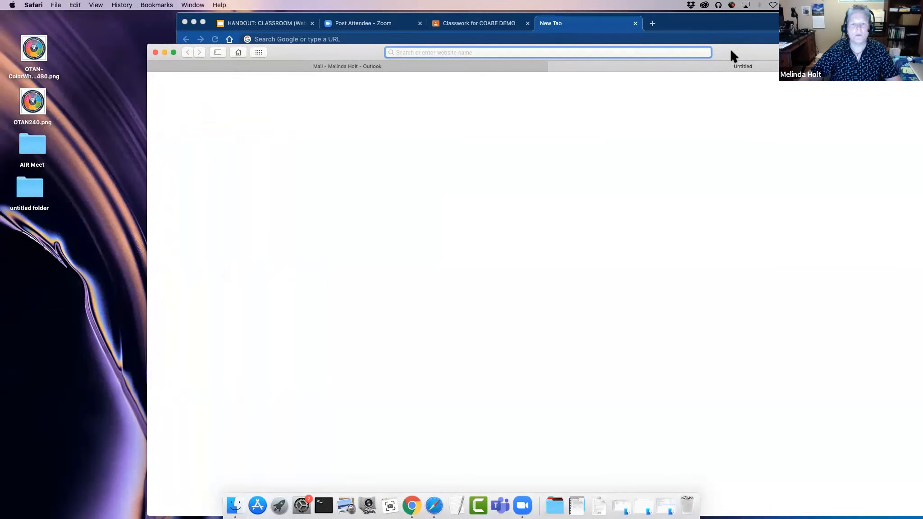
type("a")
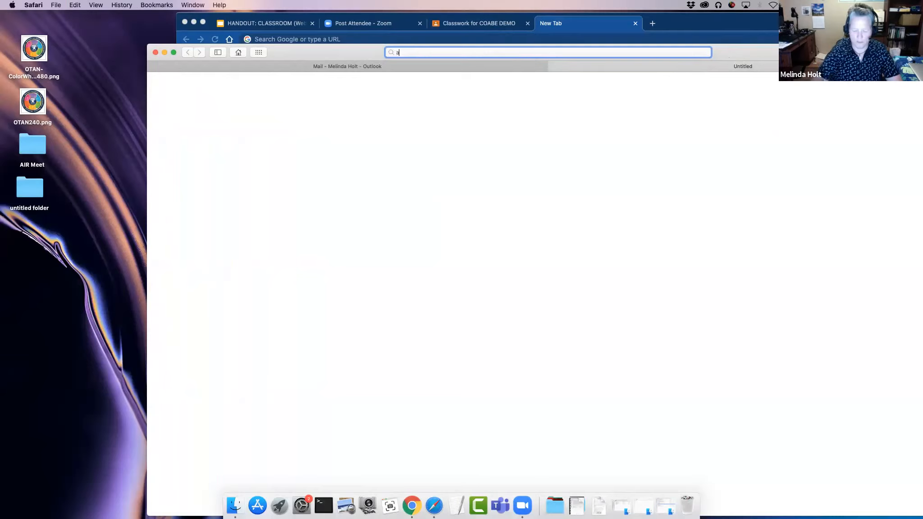
type("ccounts.google.com/")
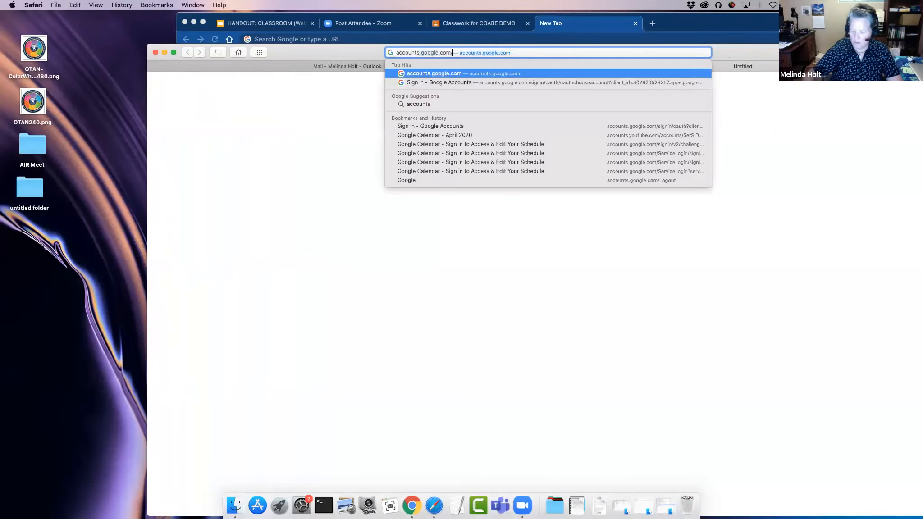
key("Return")
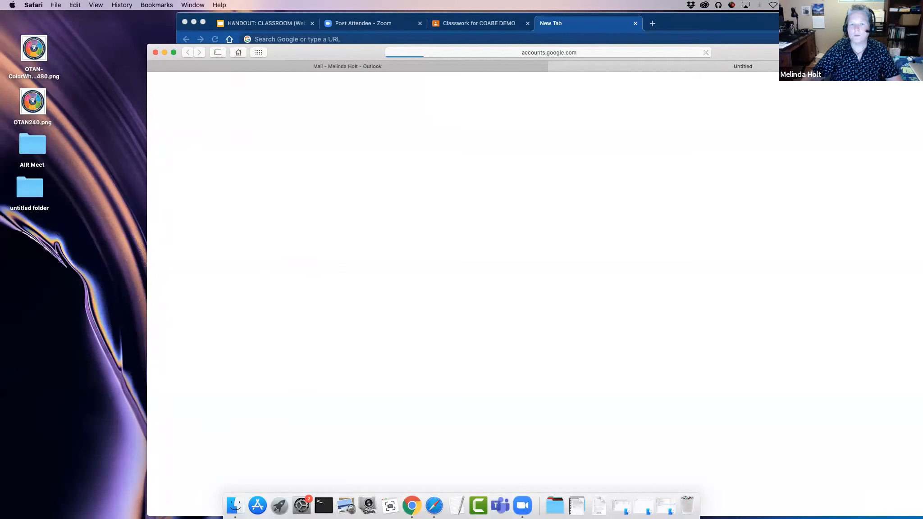
Step: Sign out of the current Google account
left_click_drag(322, 52, 279, 52)
left_click(862, 85)
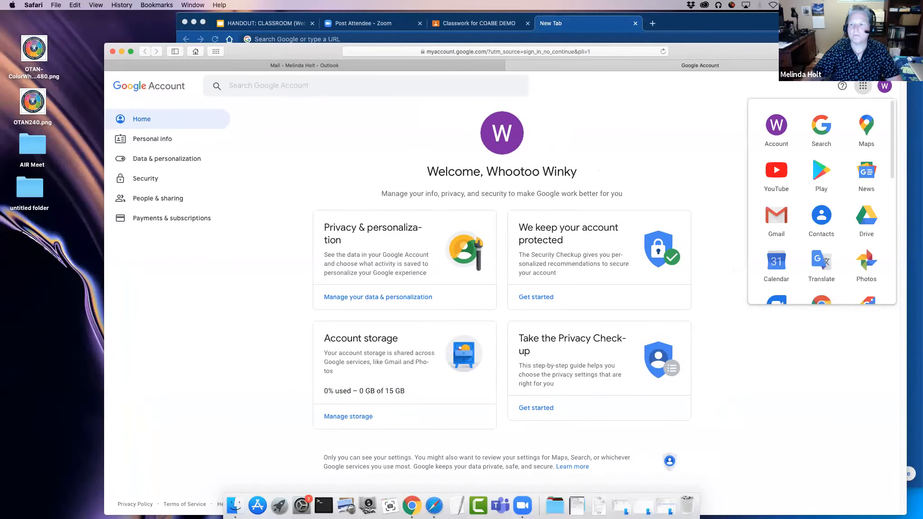
left_click_drag(710, 48, 745, 52)
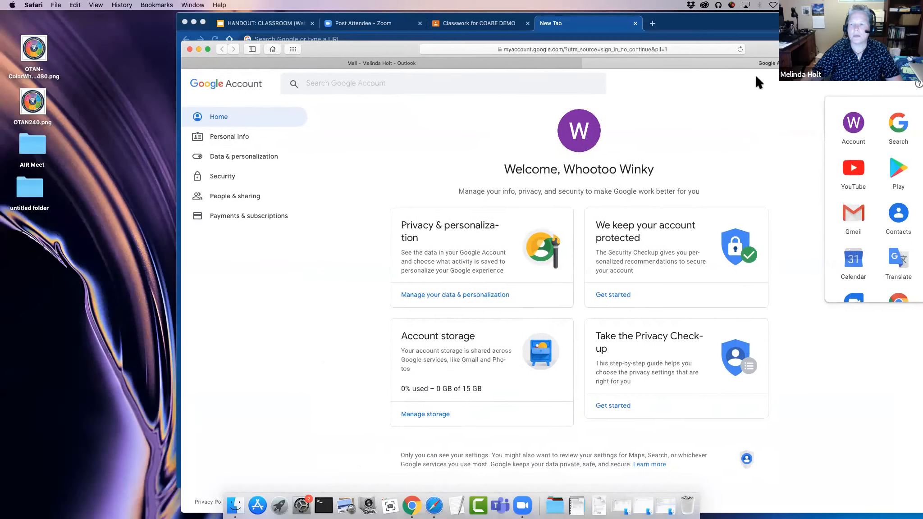
left_click(911, 92)
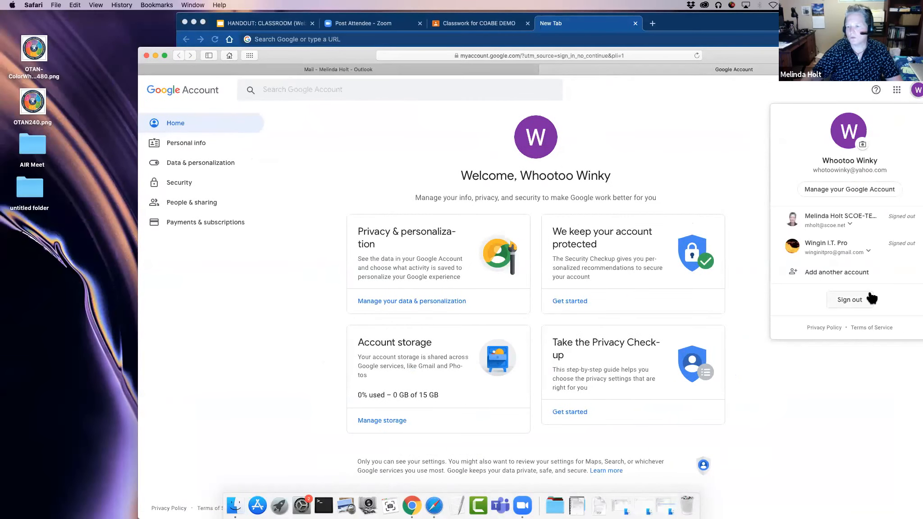
left_click(850, 299)
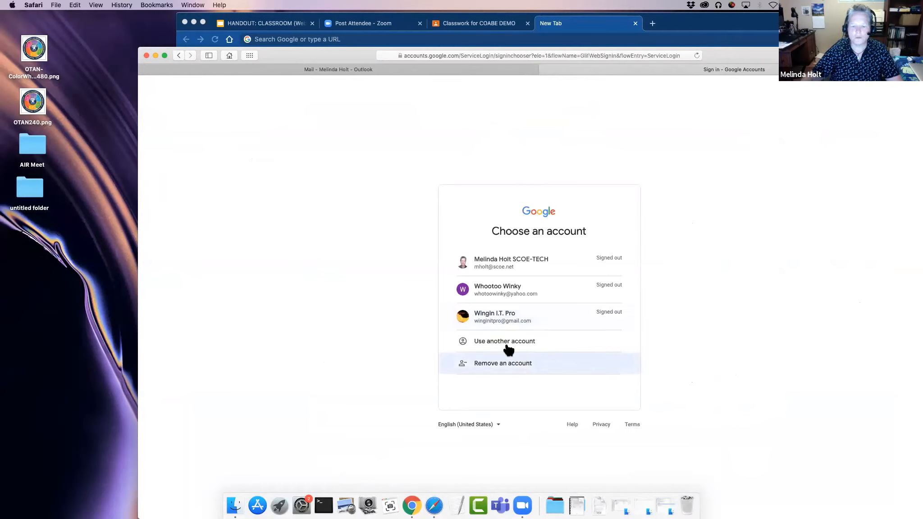
Step: Show the sign-up form for a personal Google account that uses an existing email address, up to its password field
left_click(502, 343)
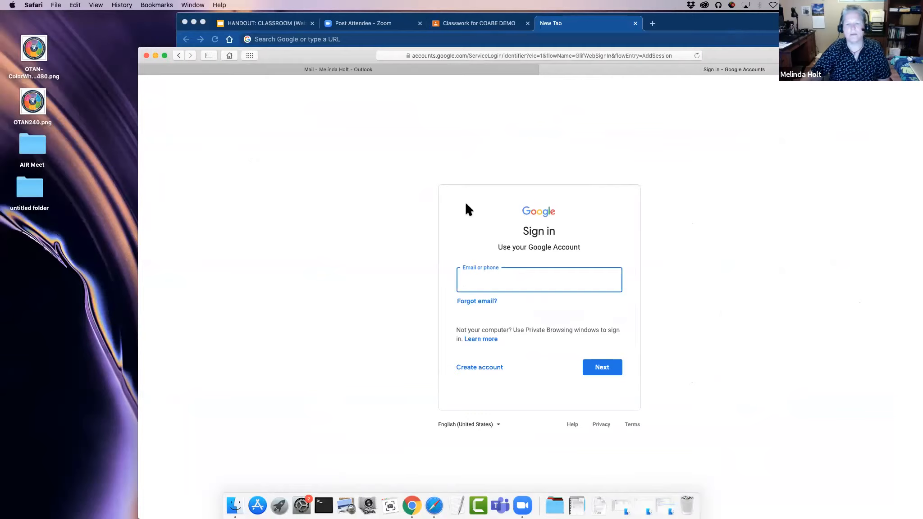
left_click(487, 370)
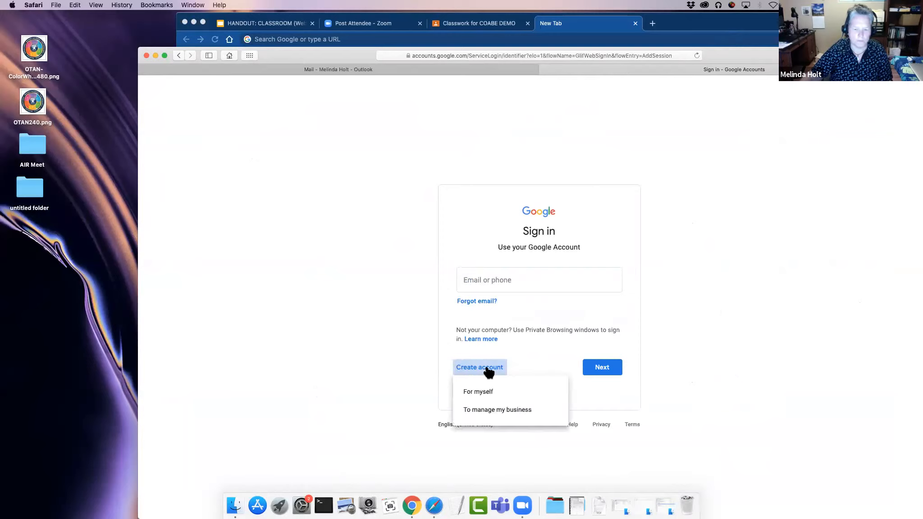
left_click(479, 392)
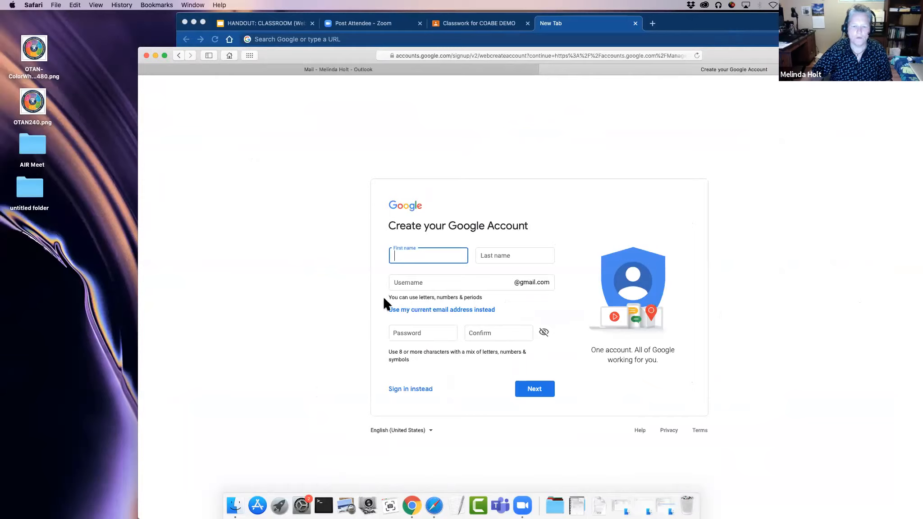
left_click(406, 310)
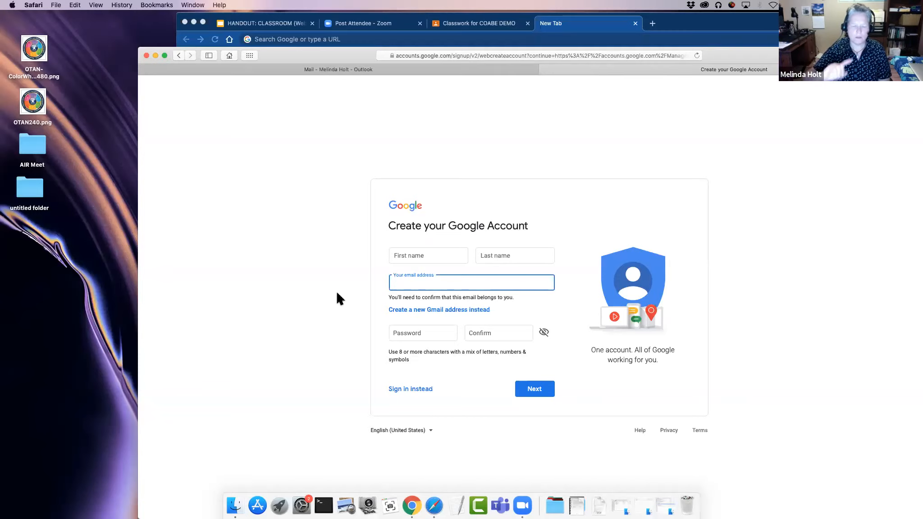
left_click(422, 332)
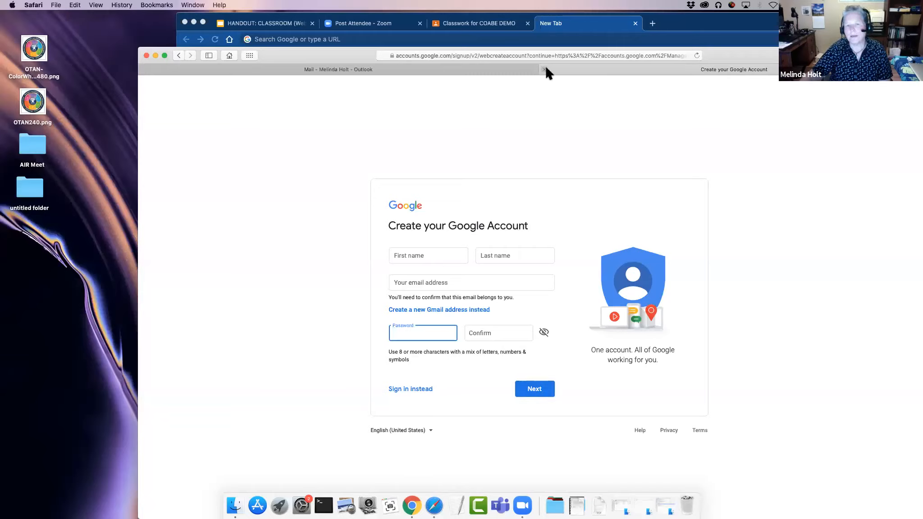
Step: Go to yahoo.com and open the Yahoo Mail inbox
left_click(479, 55)
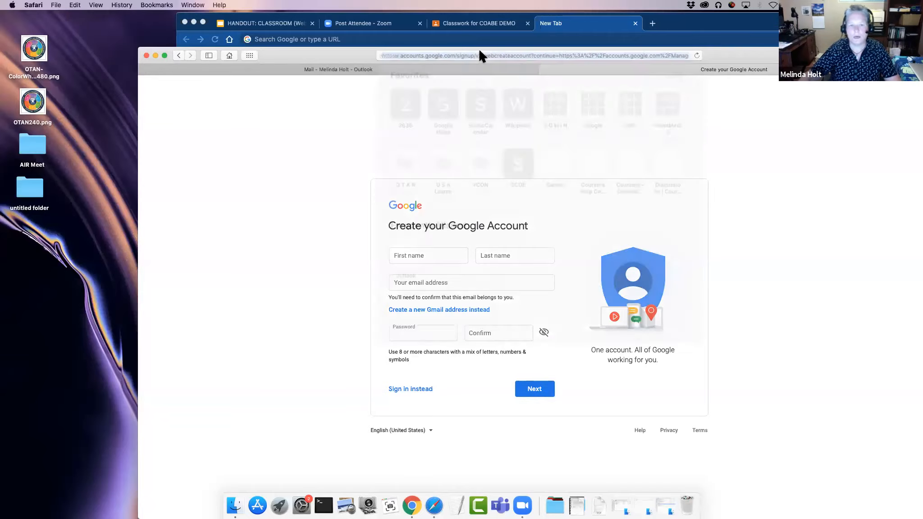
type("ya")
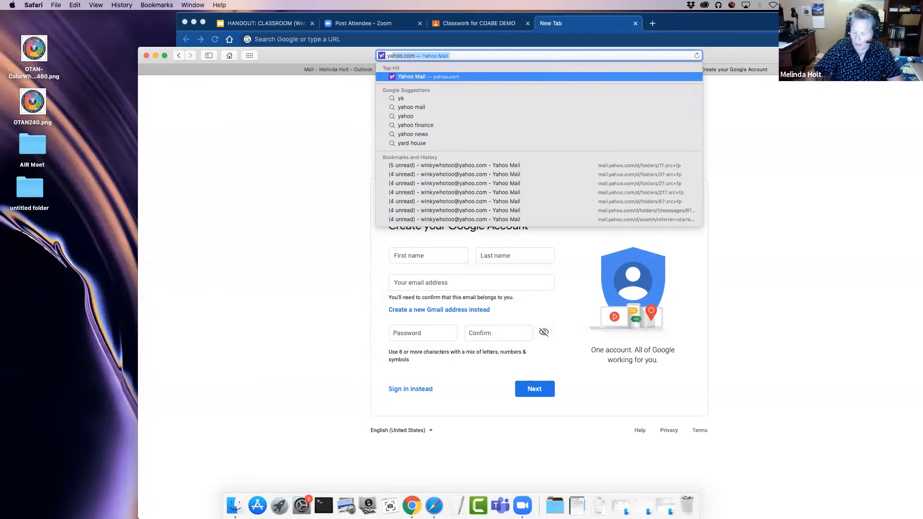
key("Return")
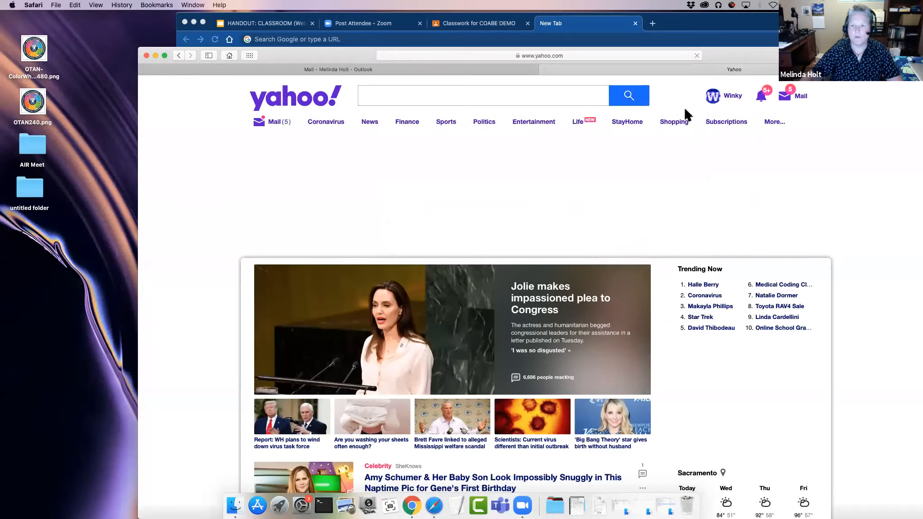
left_click(786, 99)
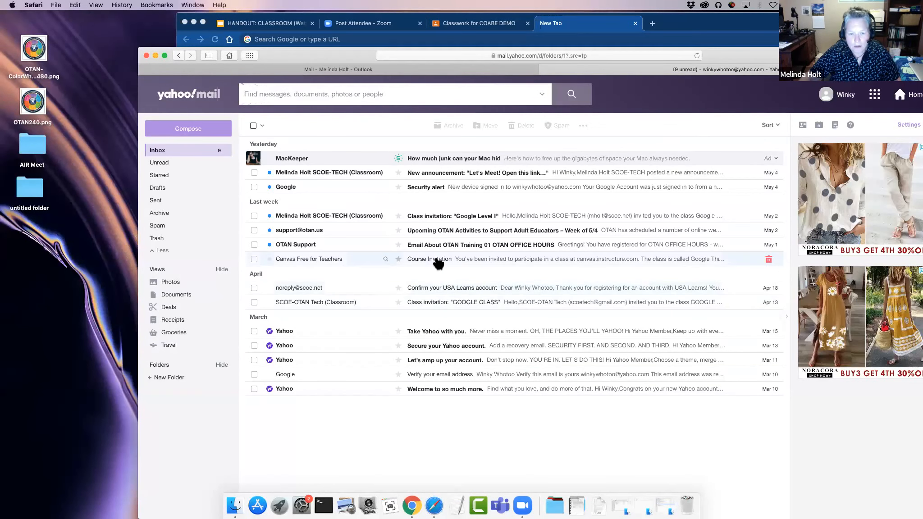
Step: View Google's "Verify your email address" message, highlight its verification code, and return to the inbox
left_click(440, 375)
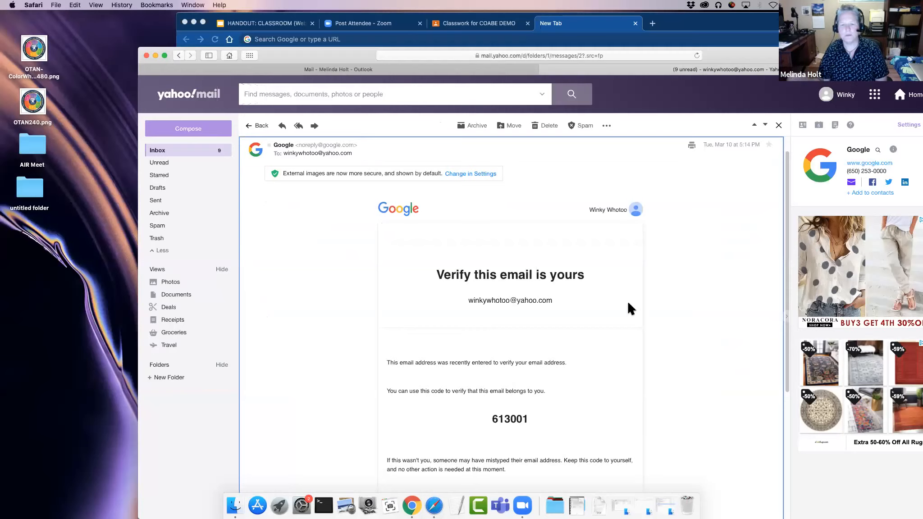
left_click_drag(530, 418, 485, 419)
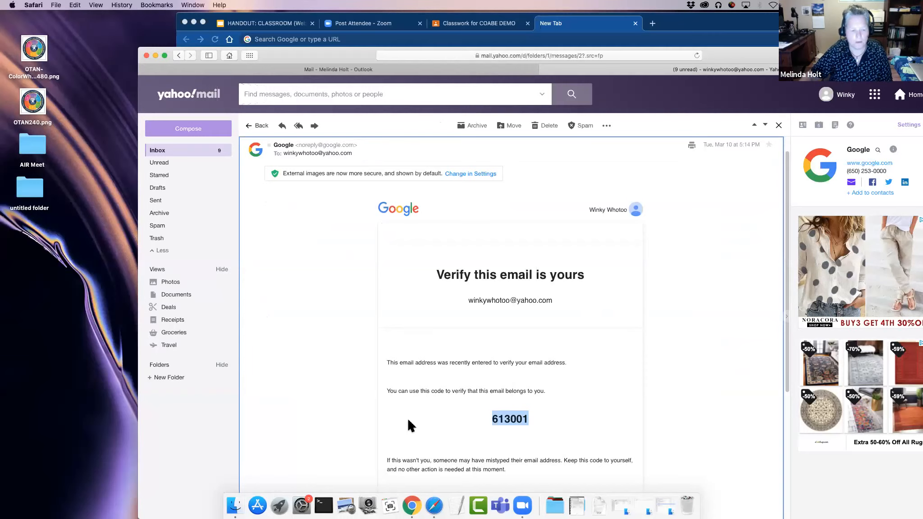
left_click(779, 126)
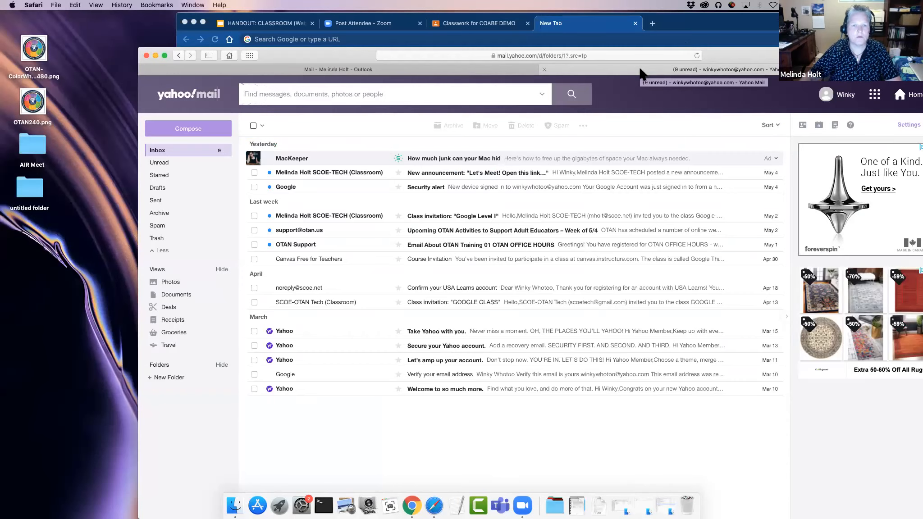
Step: Switch back to Chrome and close the blank new tab to return to the COABE DEMO classwork
left_click(717, 30)
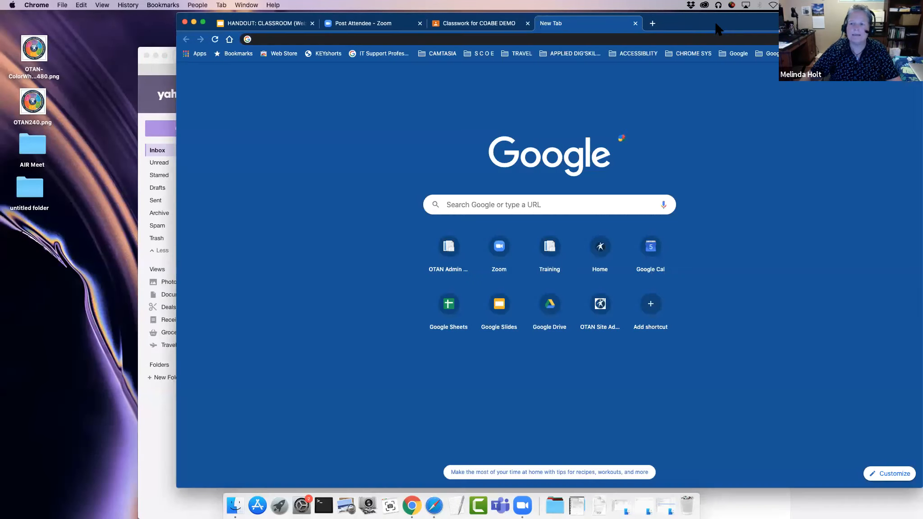
left_click(635, 23)
left_click_drag(695, 24, 685, 34)
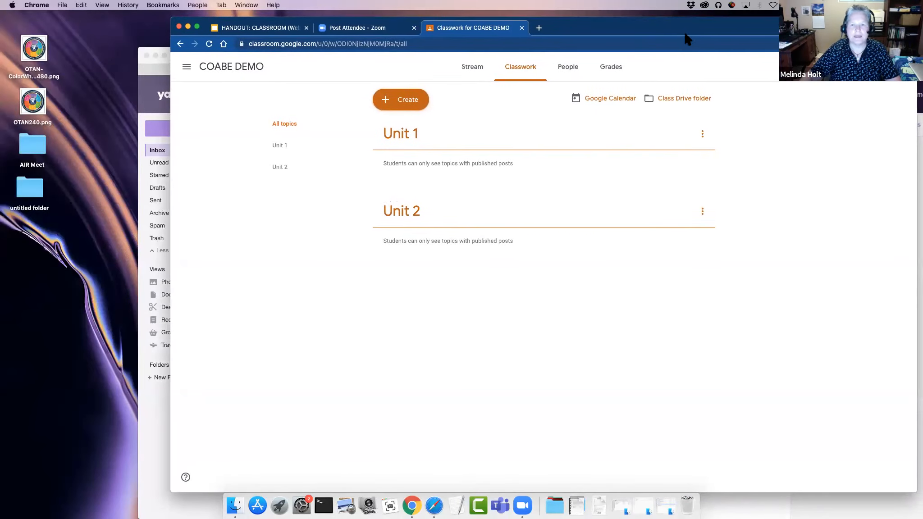
Step: Look through the student roster of GOOGLE CLASS and view one non-Gmail student's assignment overview
left_click(186, 67)
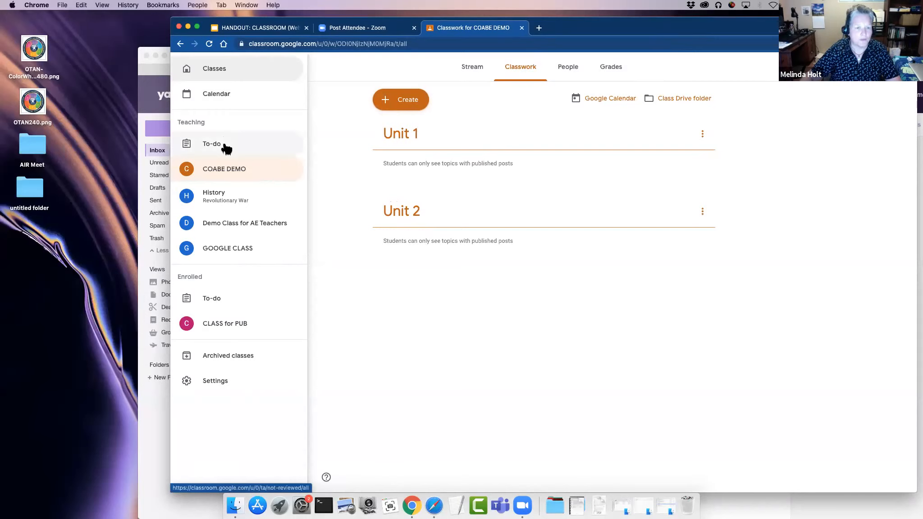
left_click(224, 244)
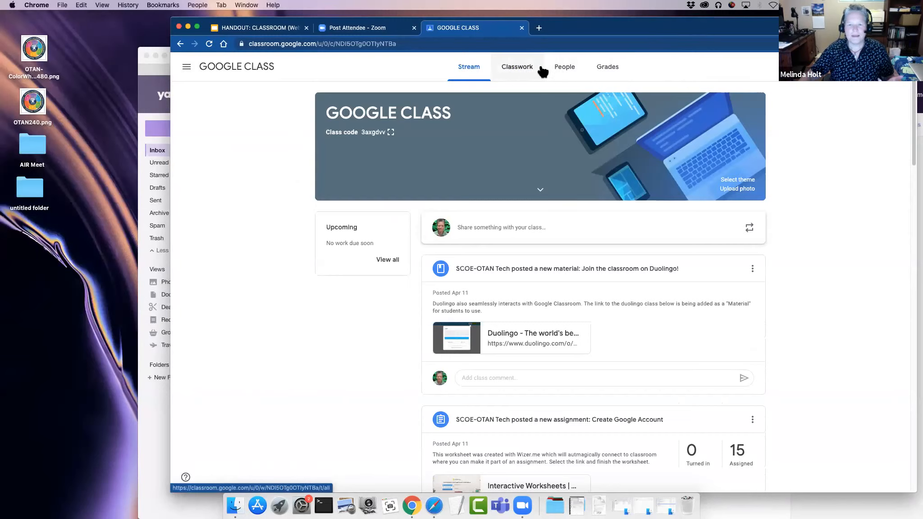
left_click(562, 67)
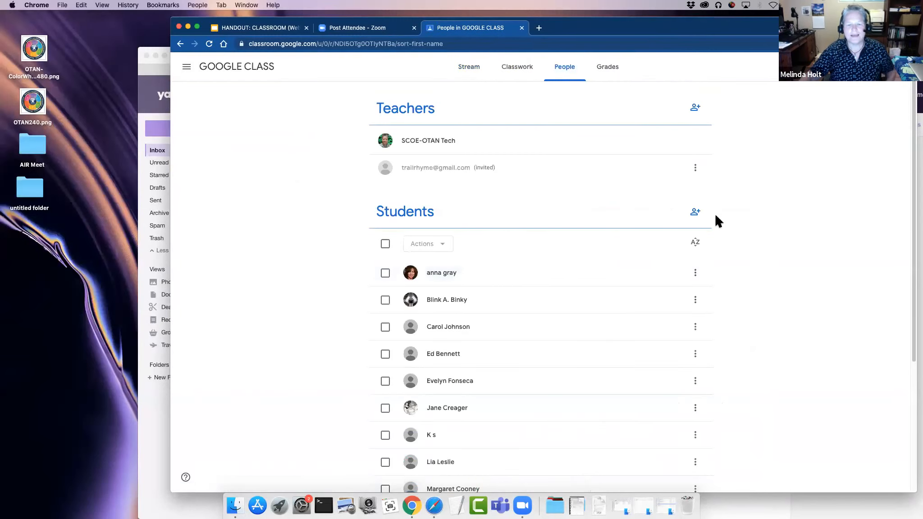
scroll(742, 258, "down", 5)
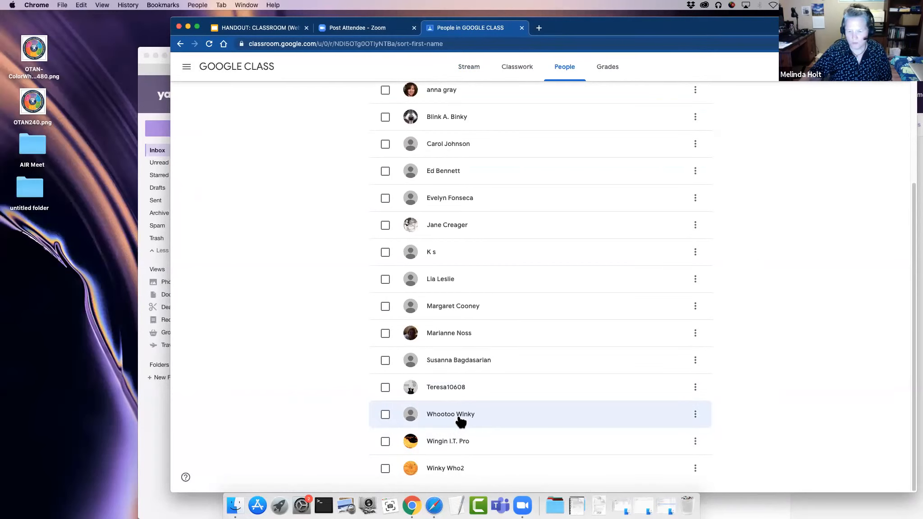
left_click(436, 410)
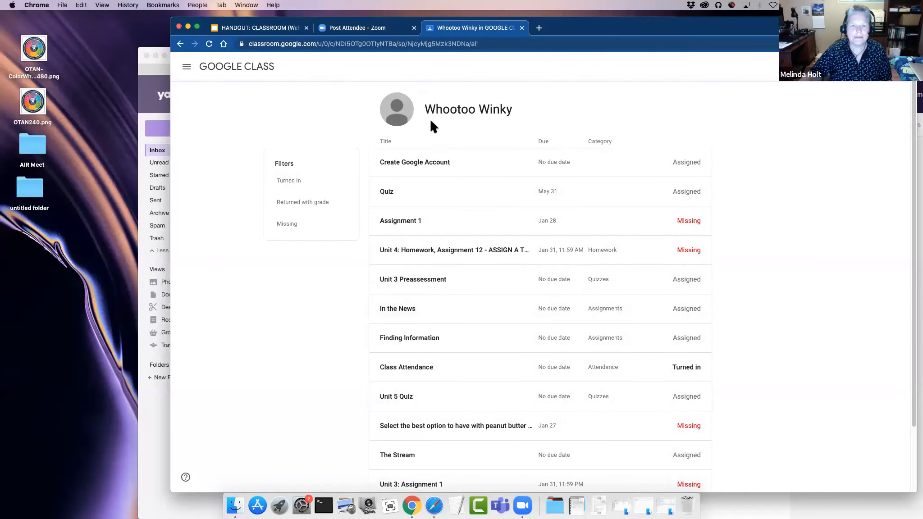
Step: Return to the stream of the COABE DEMO class
left_click(187, 70)
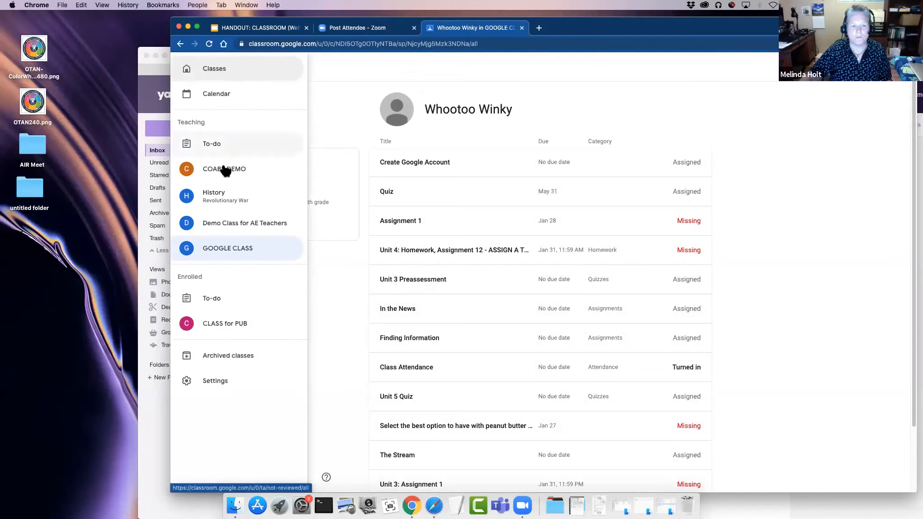
left_click(224, 171)
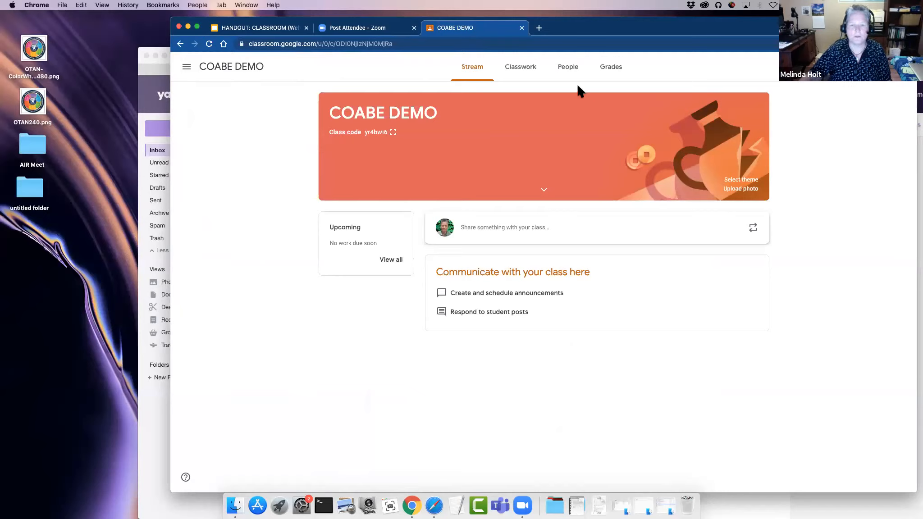
Step: Start a new assignment in the COABE DEMO classwork and title it "Syllabus"
left_click(521, 69)
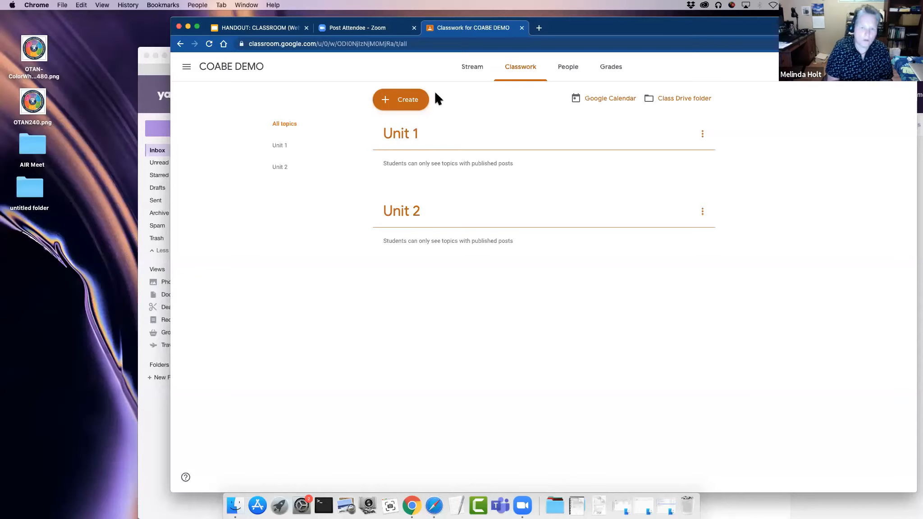
left_click(411, 99)
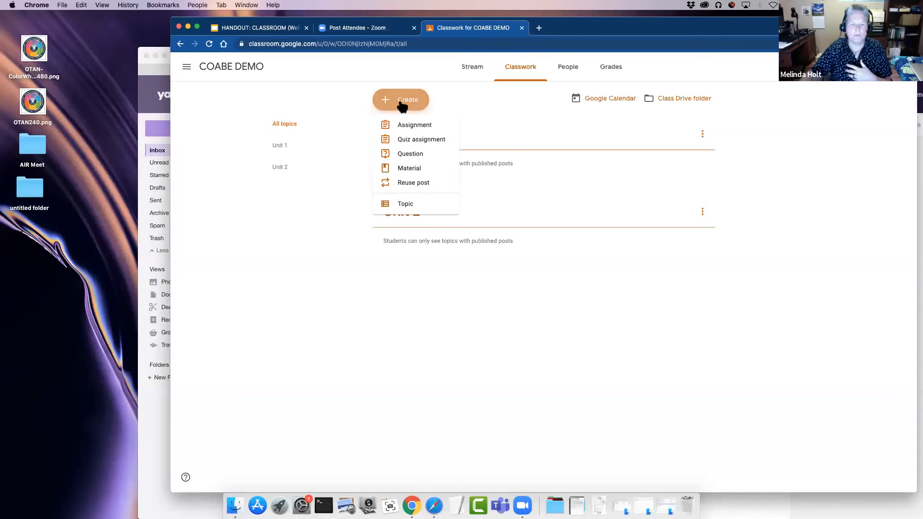
left_click(408, 129)
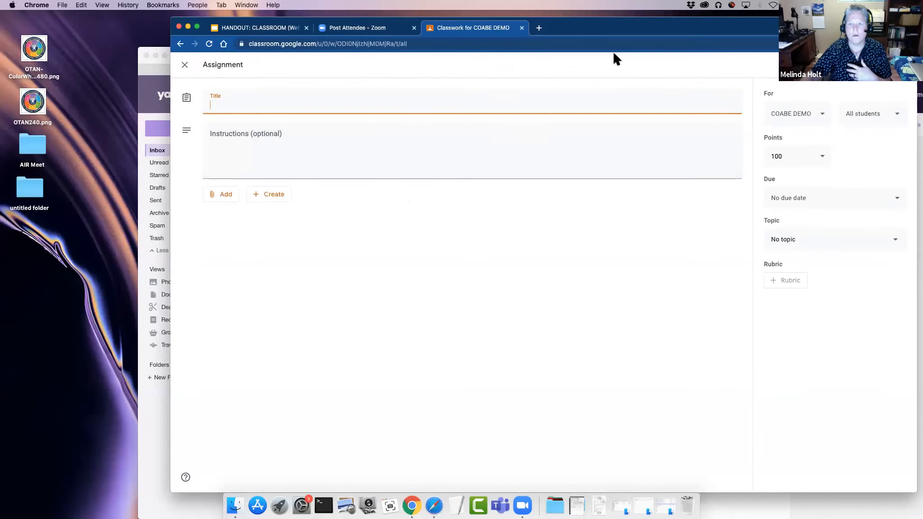
left_click_drag(628, 30, 635, 30)
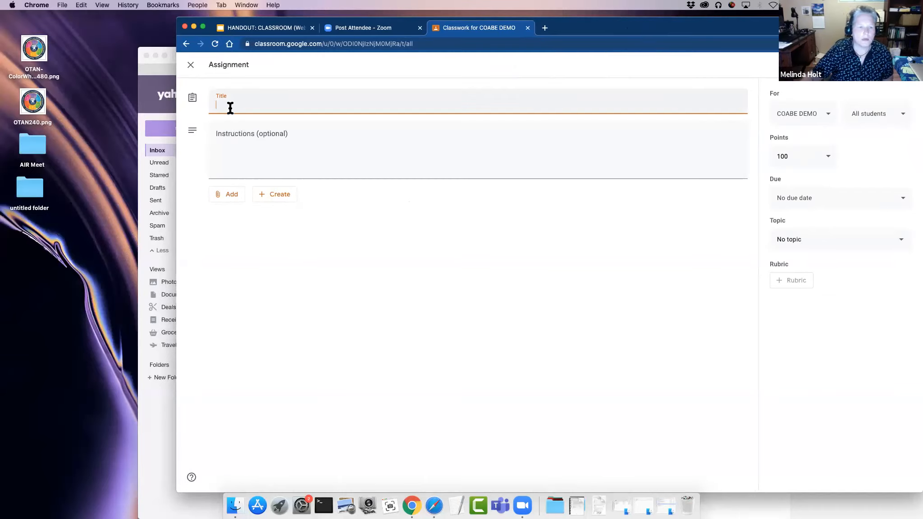
type("Syllabus")
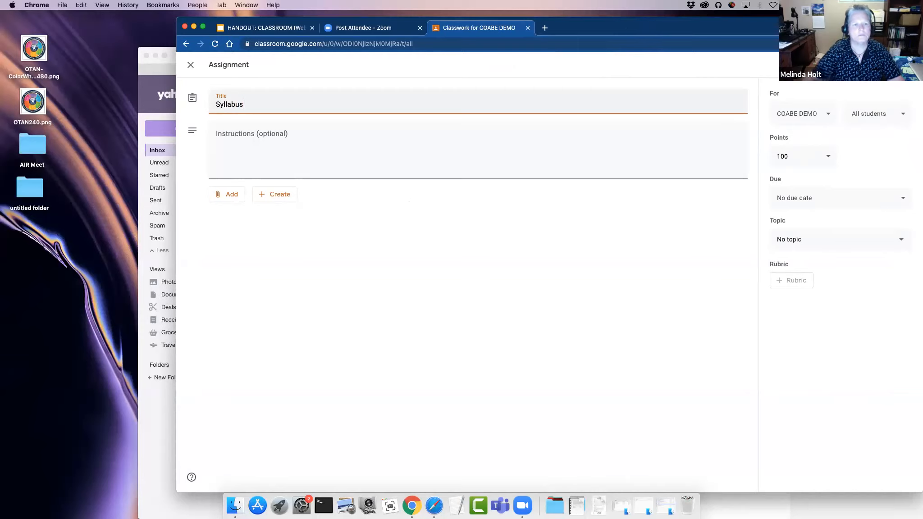
Step: Write the assignment instructions "Read this learn this know this live this."
left_click(242, 131)
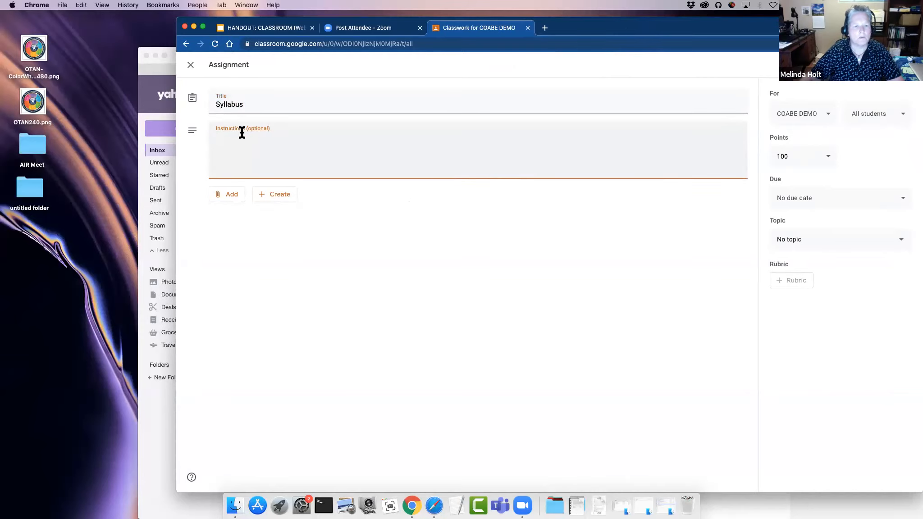
type("Read th")
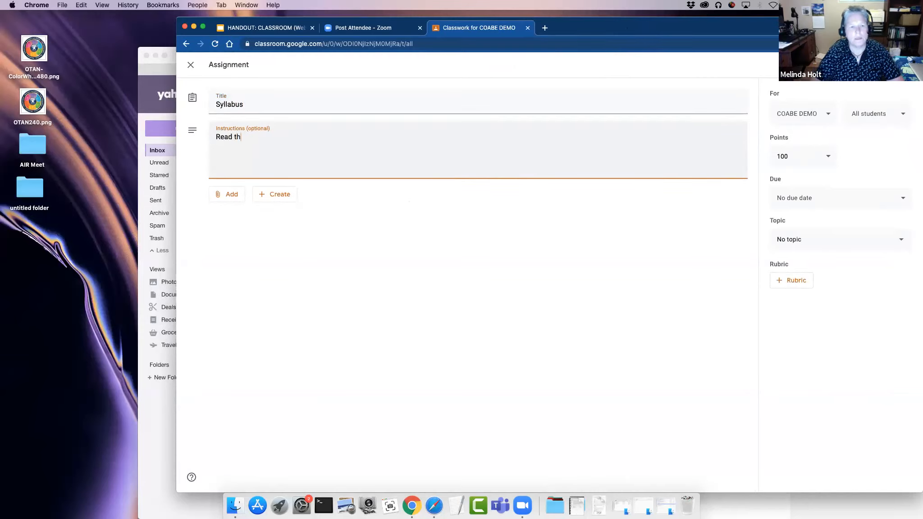
type("is learn ")
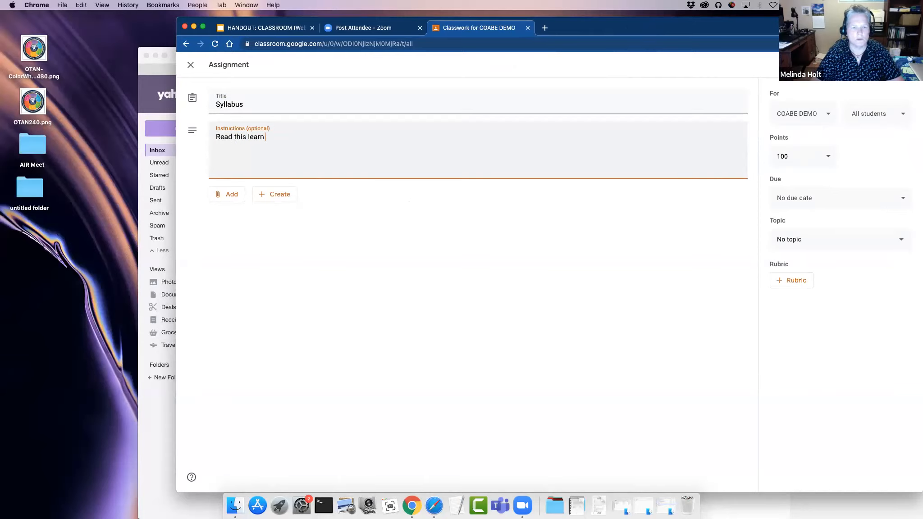
type(" this know")
type(" this")
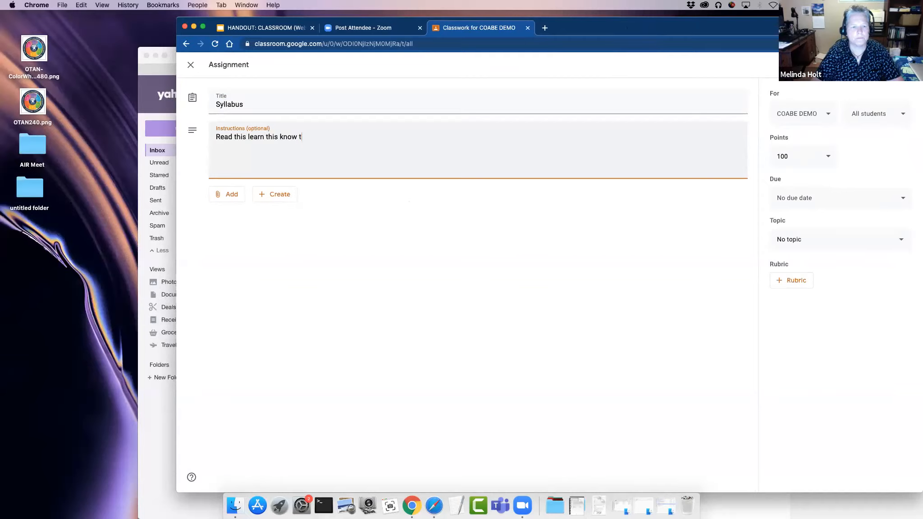
type(" live this.")
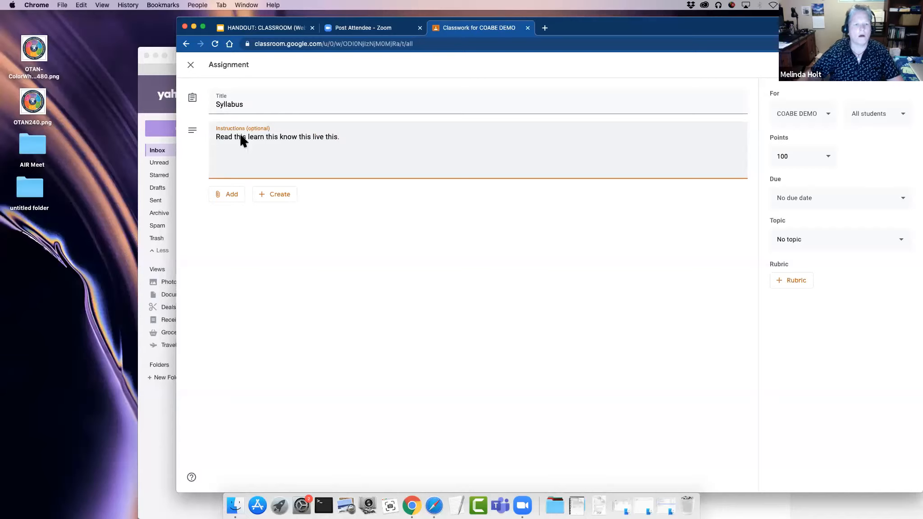
left_click(336, 215)
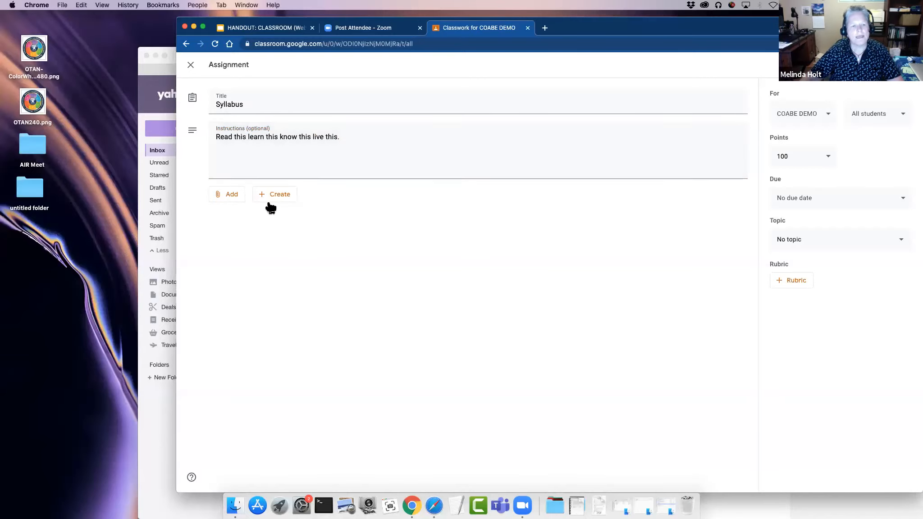
Step: Look at the recent Google Drive files that can be attached to the assignment, and close the picker without adding any
left_click(232, 197)
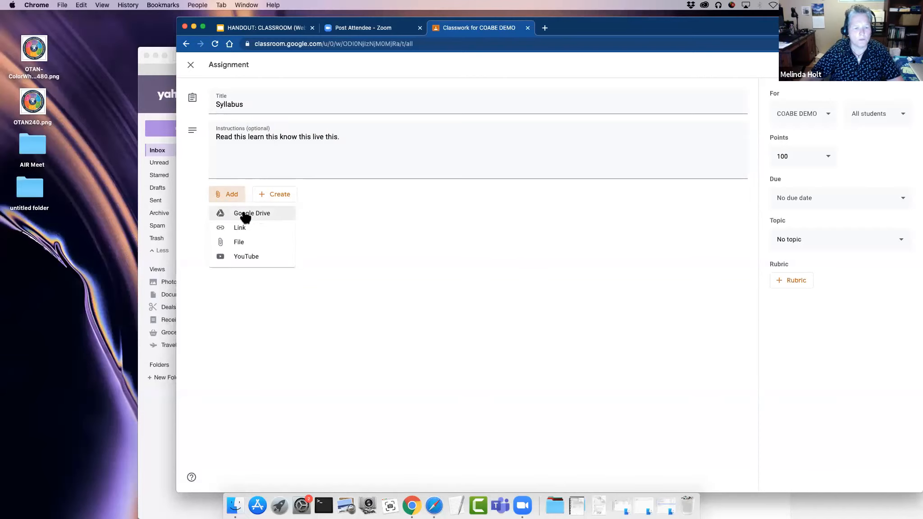
left_click(244, 213)
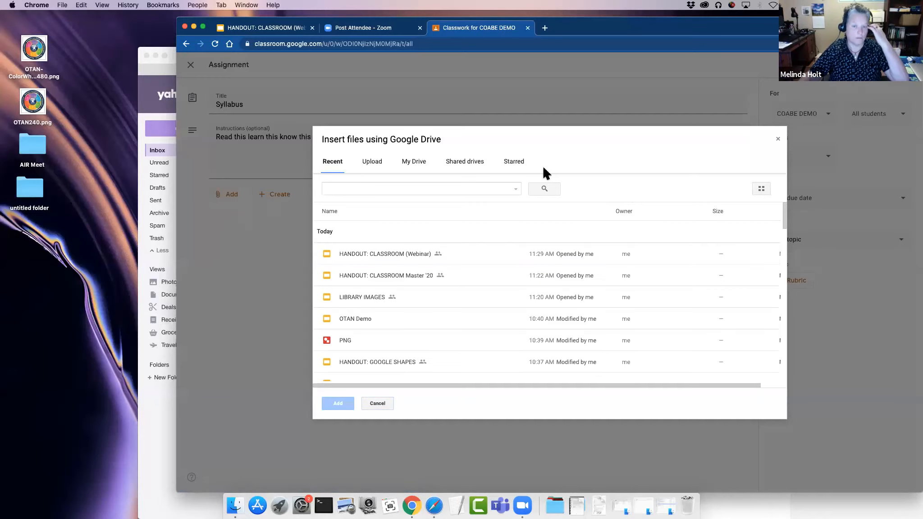
left_click(777, 142)
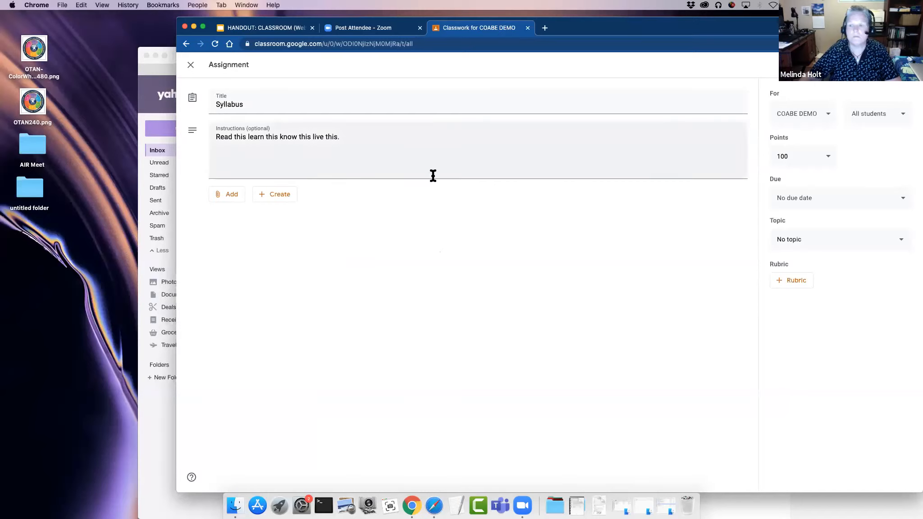
Step: Create a new Google Docs attachment for the assignment and name the document "Syllabus"
left_click(277, 198)
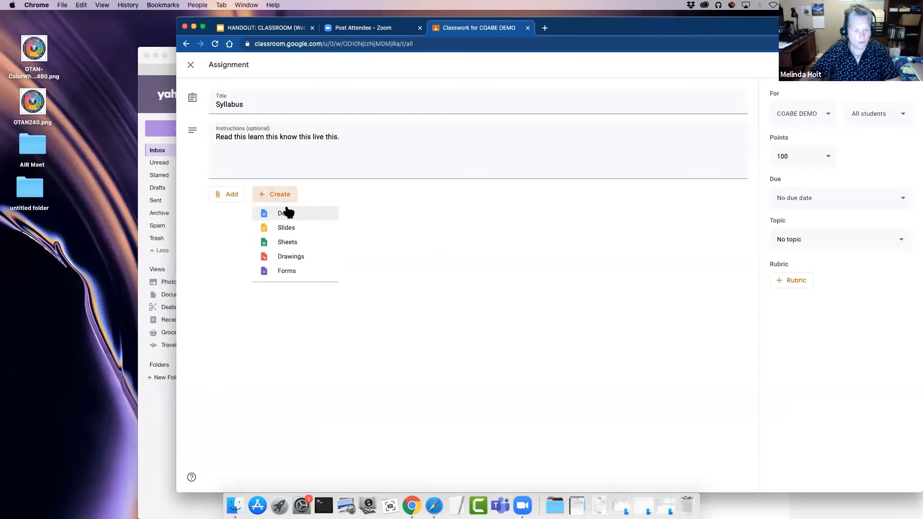
left_click(285, 214)
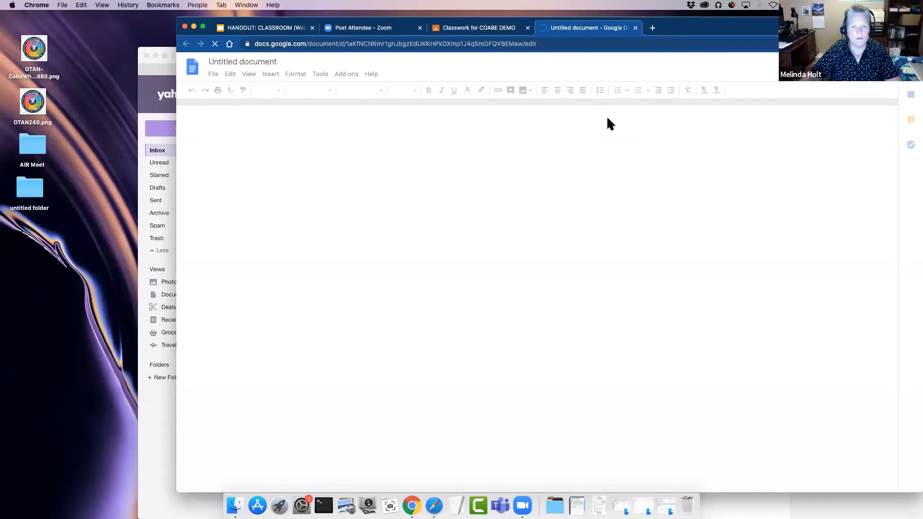
left_click(244, 61)
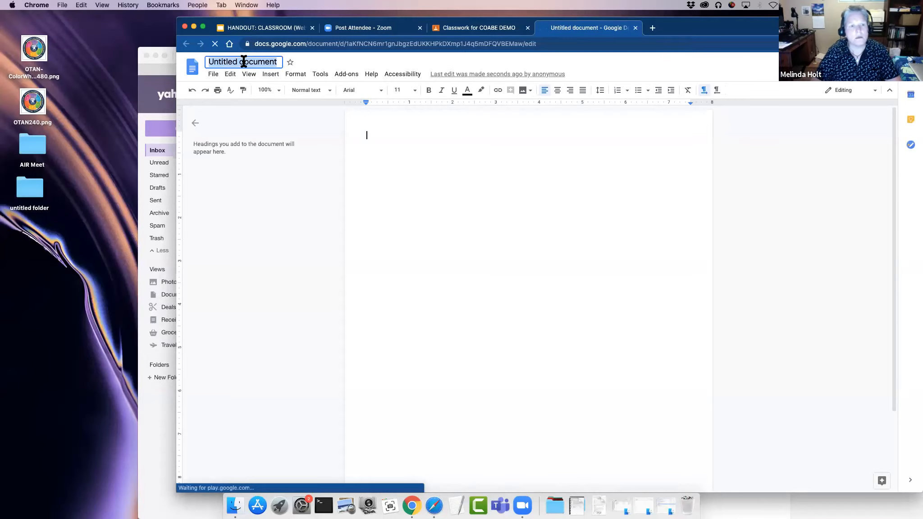
type("Syllabus")
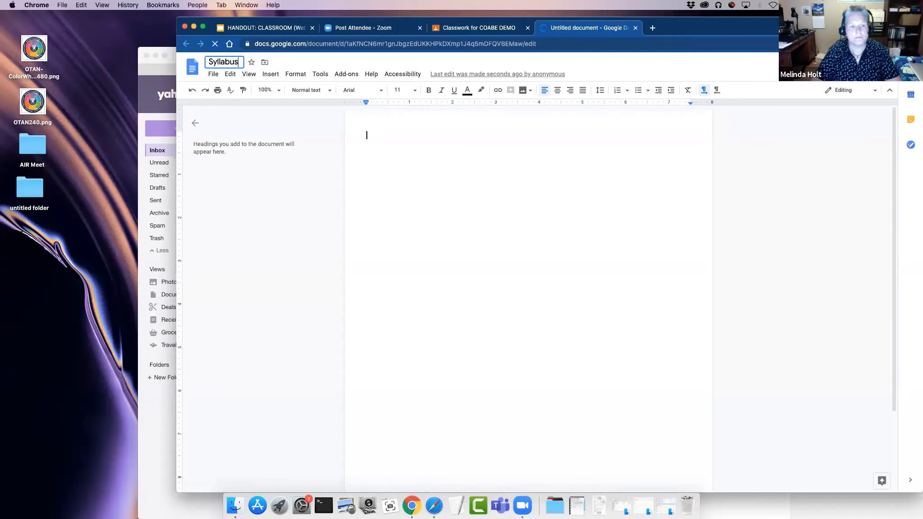
Step: Write three lines in the Syllabus document: "WEEK !", "Wee 2" and "Do this do that"
left_click(402, 134)
type("WEEK !")
key("Return")
type("We")
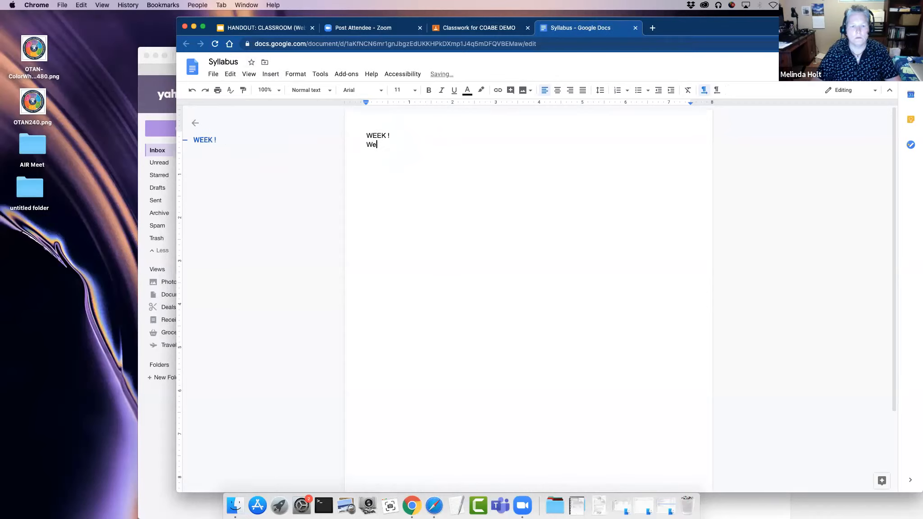
type("e 2")
key("Return")
type("Do this t")
key("BackSpace")
type("do h")
key("BackSpace")
type("that")
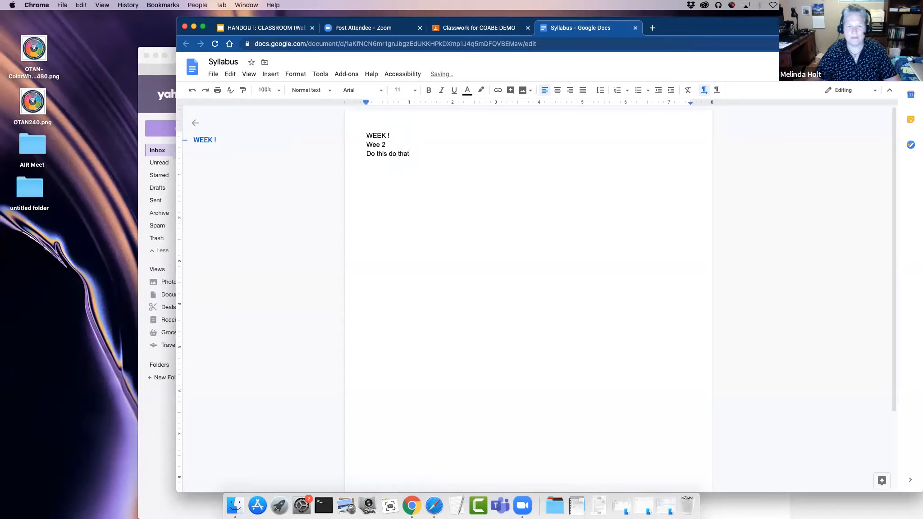
Step: Correct the spelling of the document's second line to "Week 2"
left_click(380, 144)
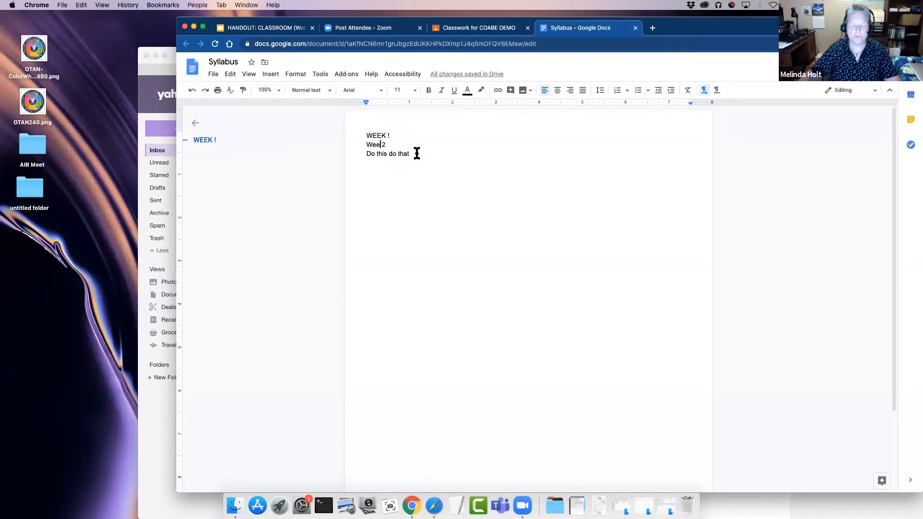
type("k")
left_click(471, 221)
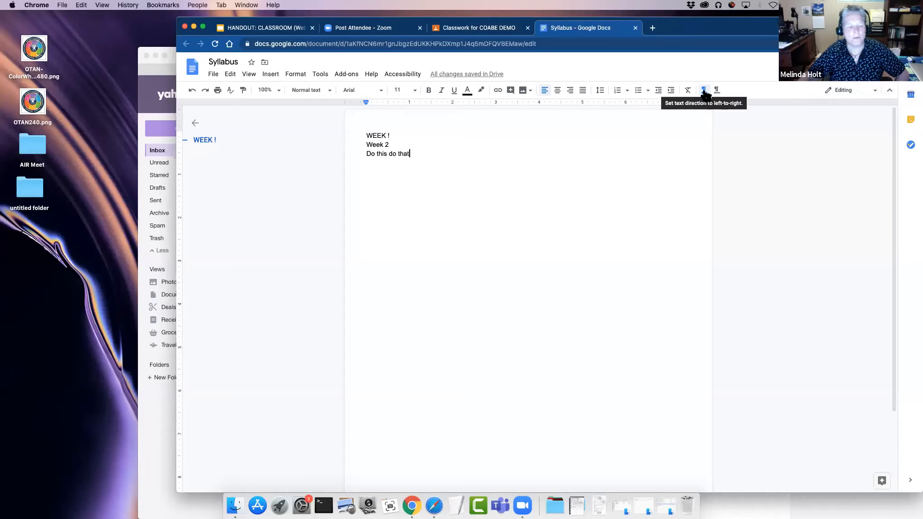
Step: Close the Syllabus document and set the assignment's attached file to "Make a copy for each student"
left_click(636, 28)
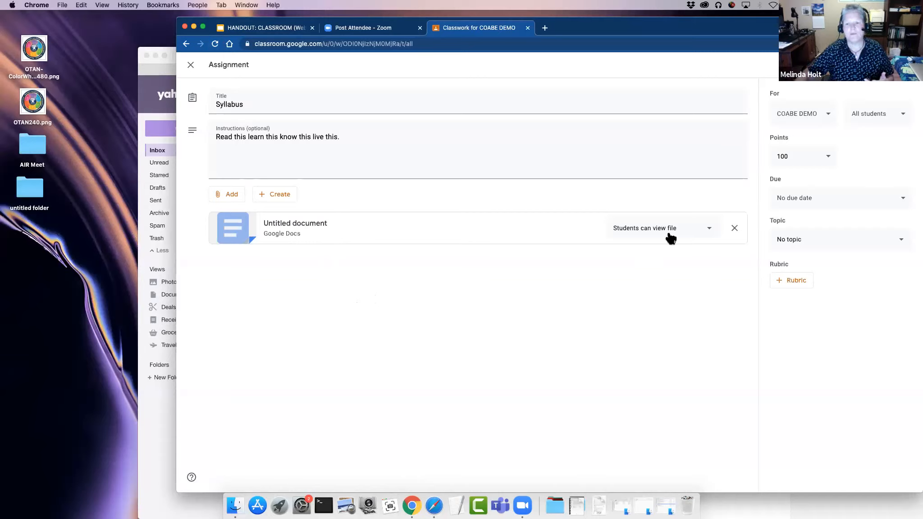
left_click(710, 230)
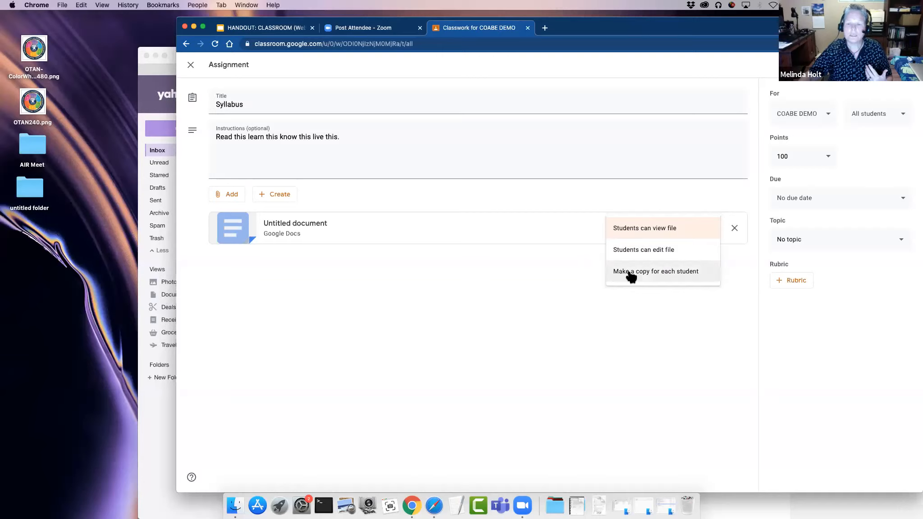
left_click(658, 272)
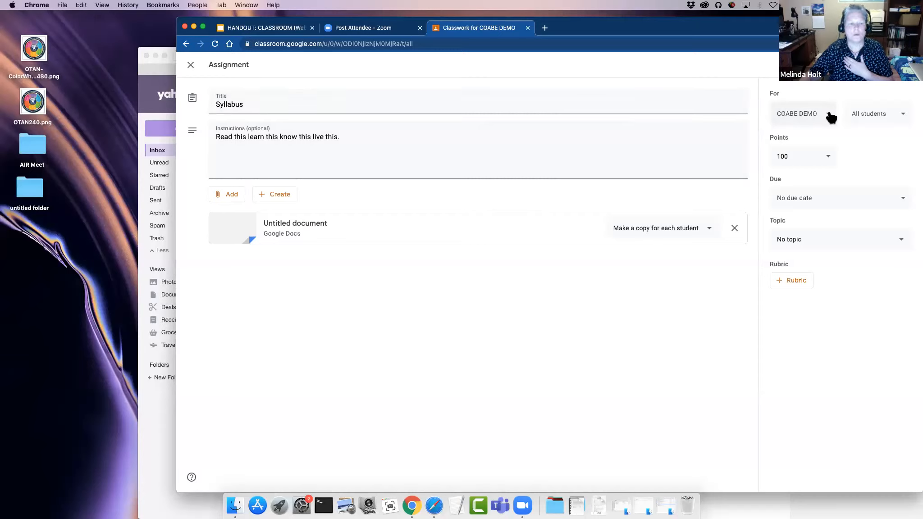
Step: Try assigning the Syllabus also to History, the Demo Class and GOOGLE CLASS, and restore COABE DEMO as the only class
left_click(831, 118)
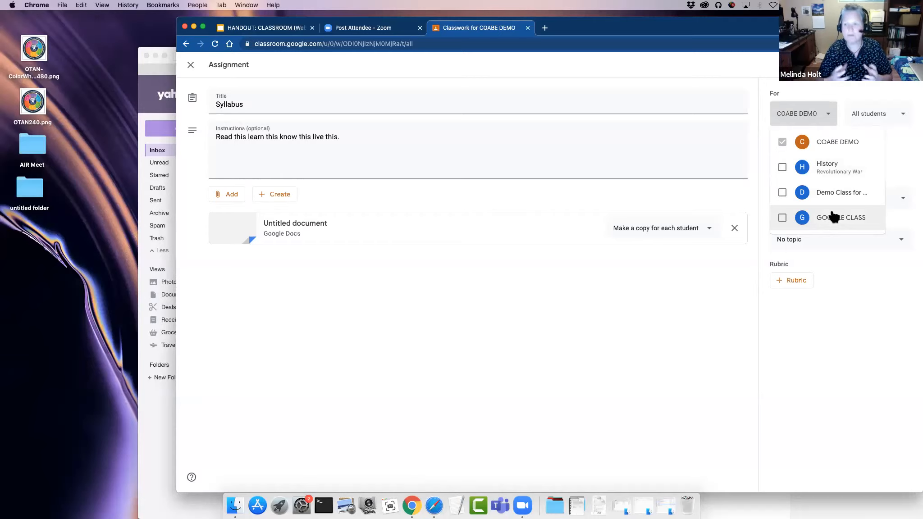
left_click(783, 193)
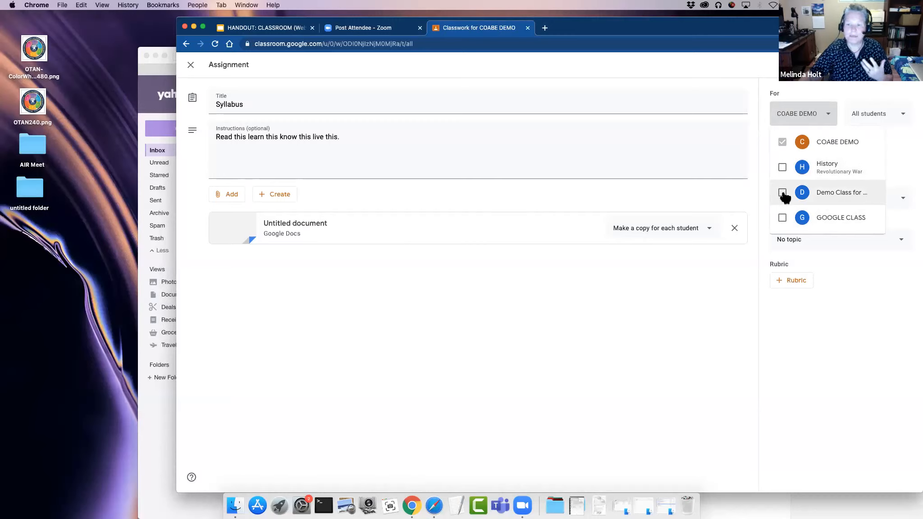
left_click(783, 167)
left_click(782, 218)
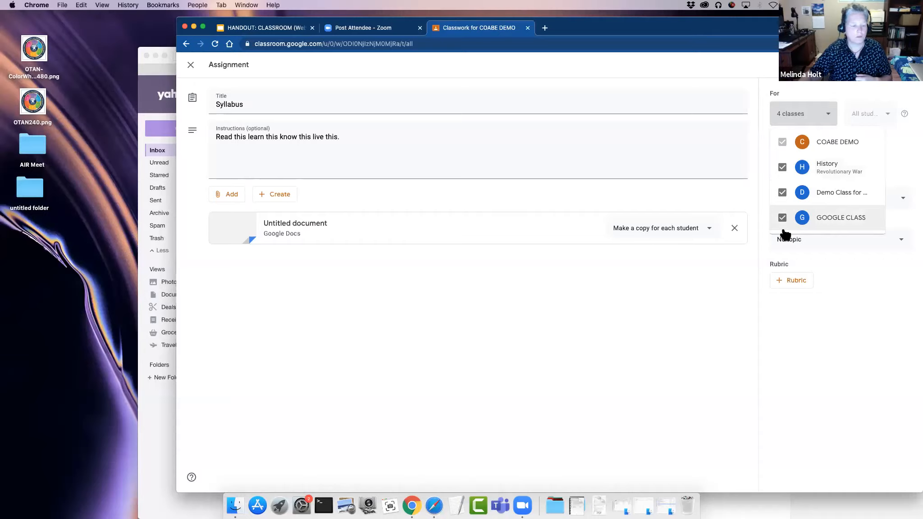
left_click(782, 192)
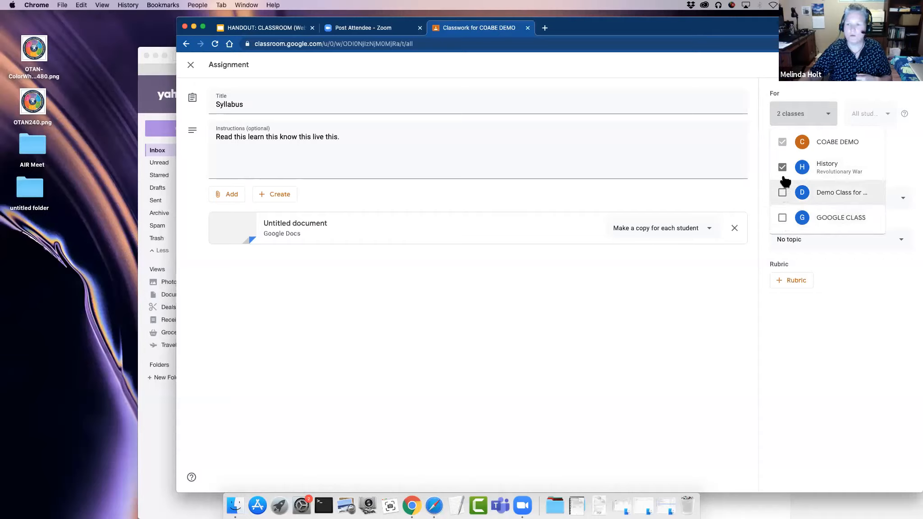
left_click(782, 167)
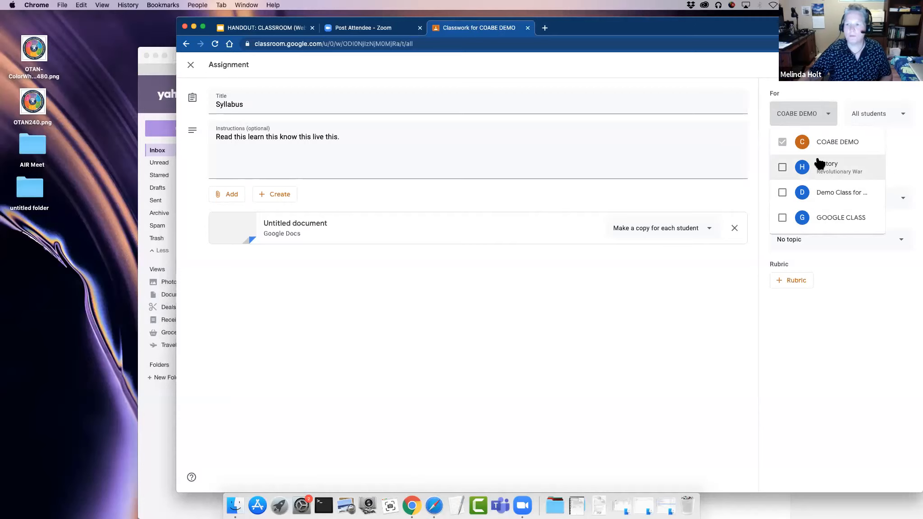
left_click(901, 118)
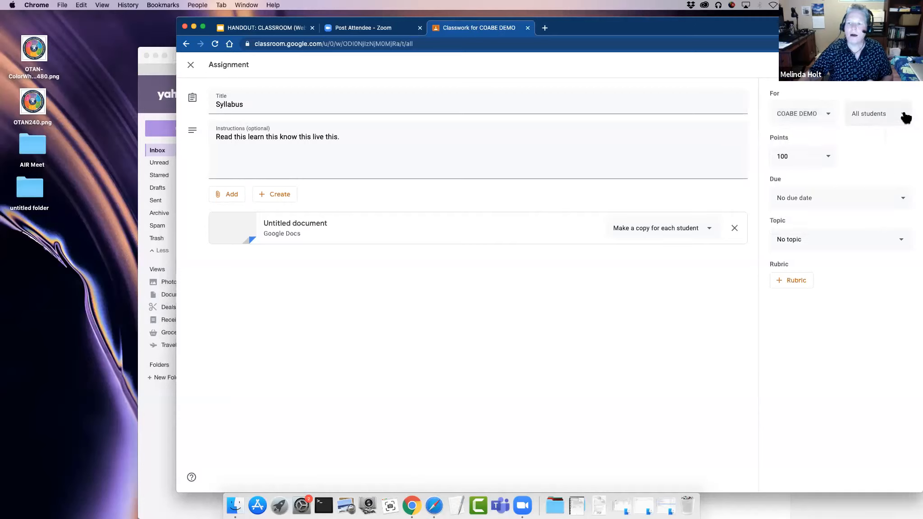
Step: Try limiting the assignment to two individual students, and restore the selection of all students
left_click(903, 116)
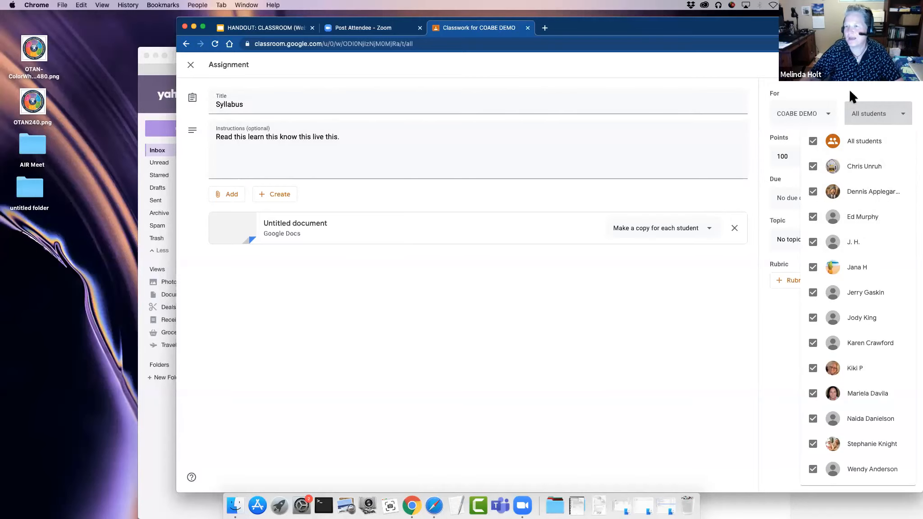
left_click(813, 142)
left_click(813, 269)
left_click(814, 218)
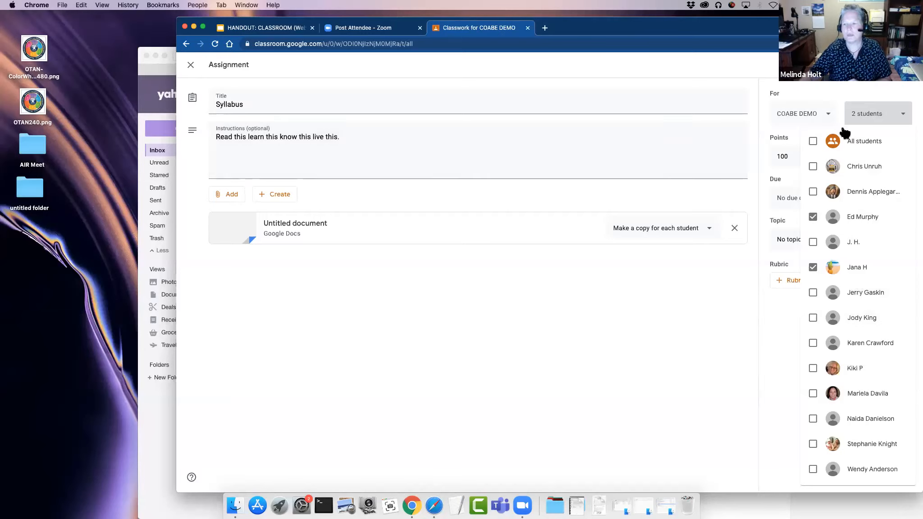
left_click(813, 141)
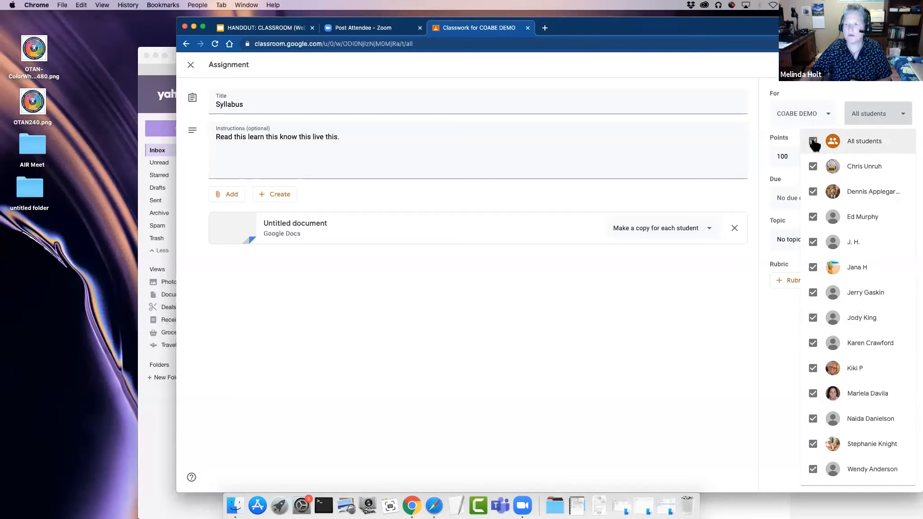
left_click(874, 110)
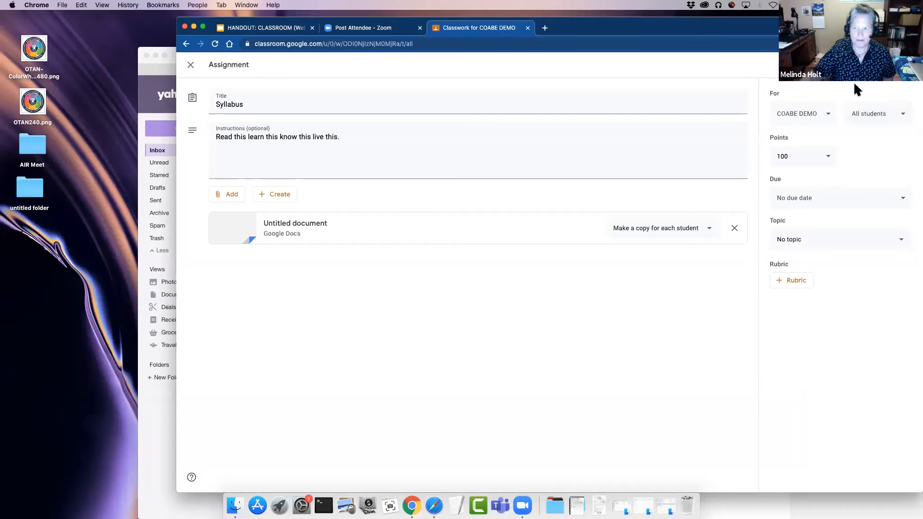
Step: Review the alternative posting options and assign the Syllabus to all students in COABE DEMO
left_click_drag(852, 27, 816, 27)
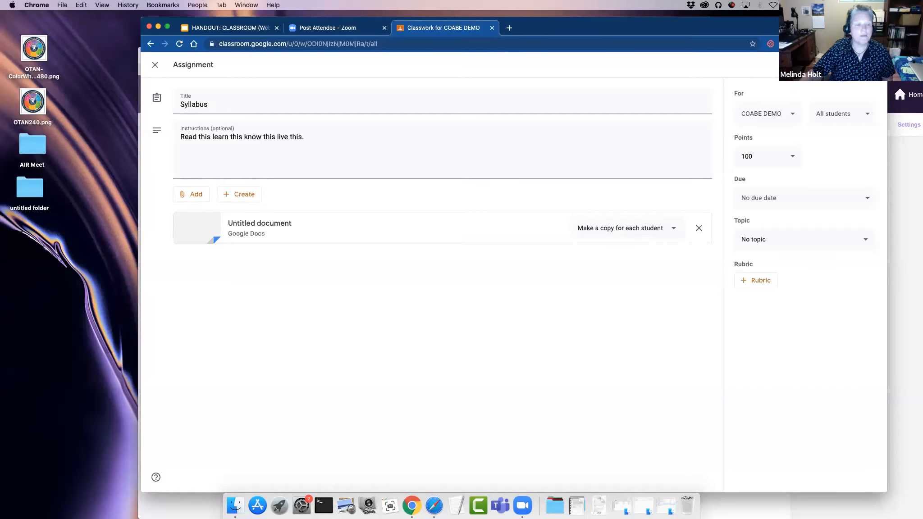
left_click(869, 64)
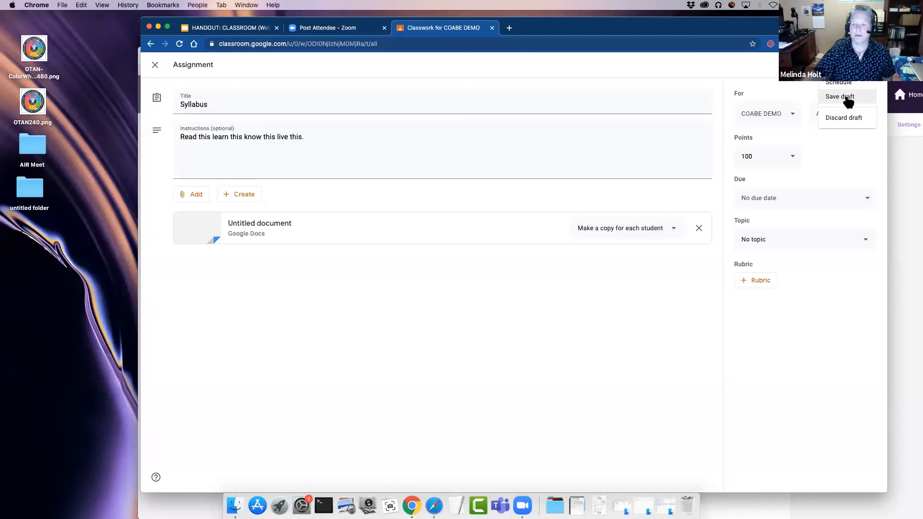
left_click(747, 65)
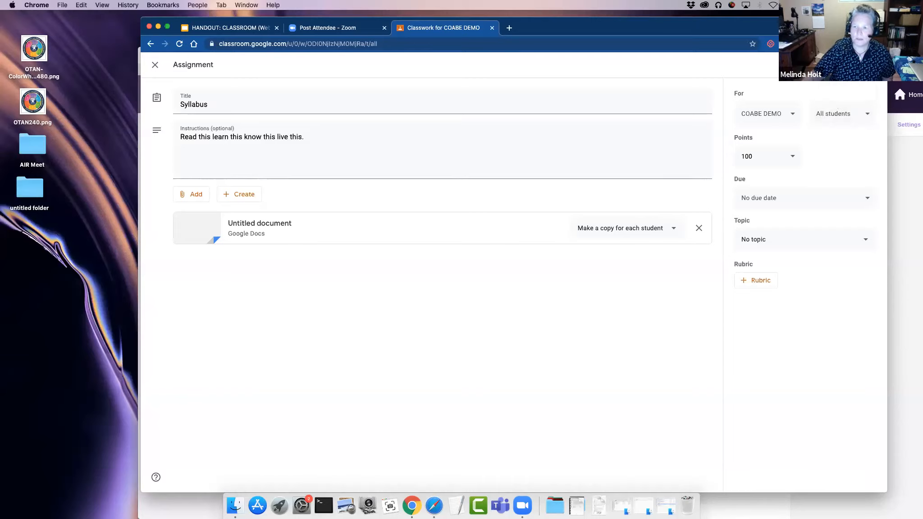
left_click_drag(735, 27, 767, 28)
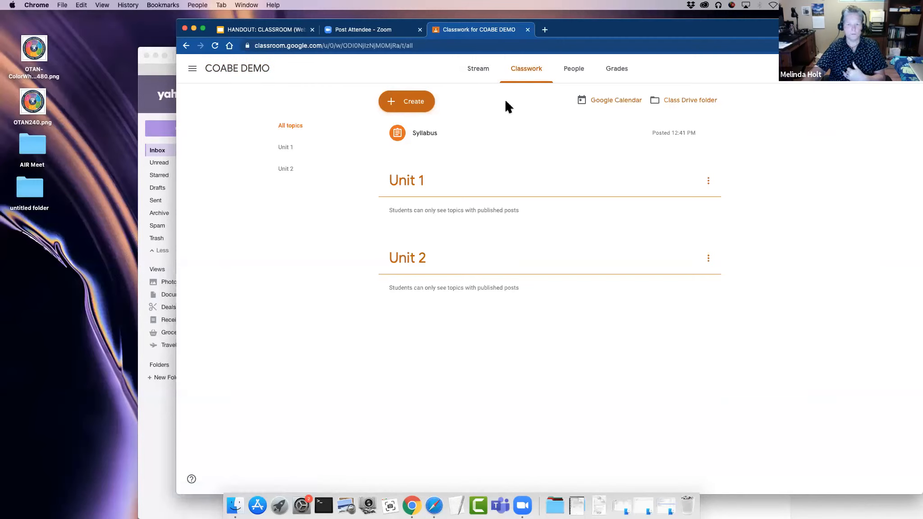
Step: Examine the class Drive folder and its "Templates - DO NOT EDIT" subfolder, and return to the class
left_click(692, 104)
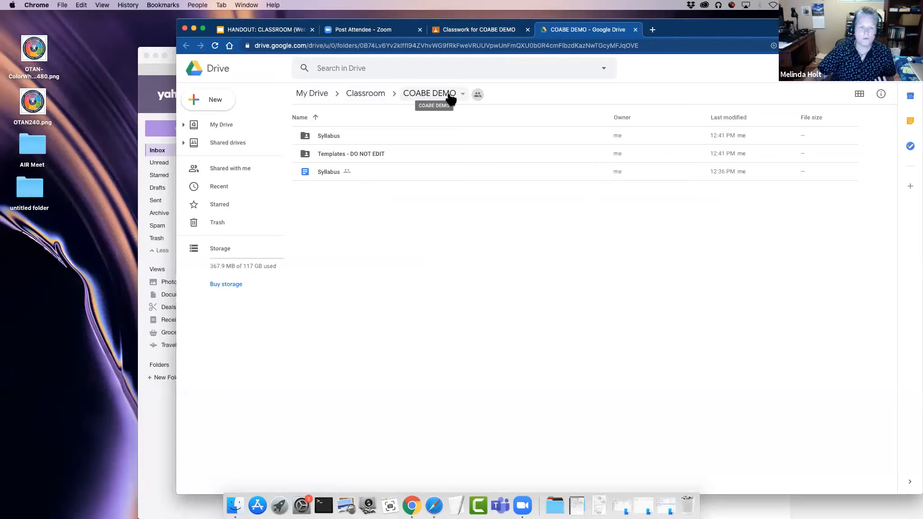
double_click(334, 155)
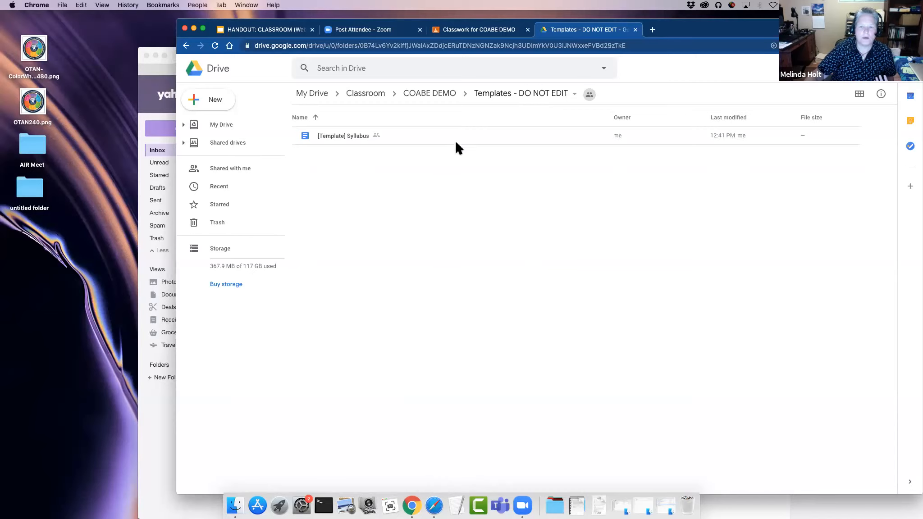
left_click(444, 93)
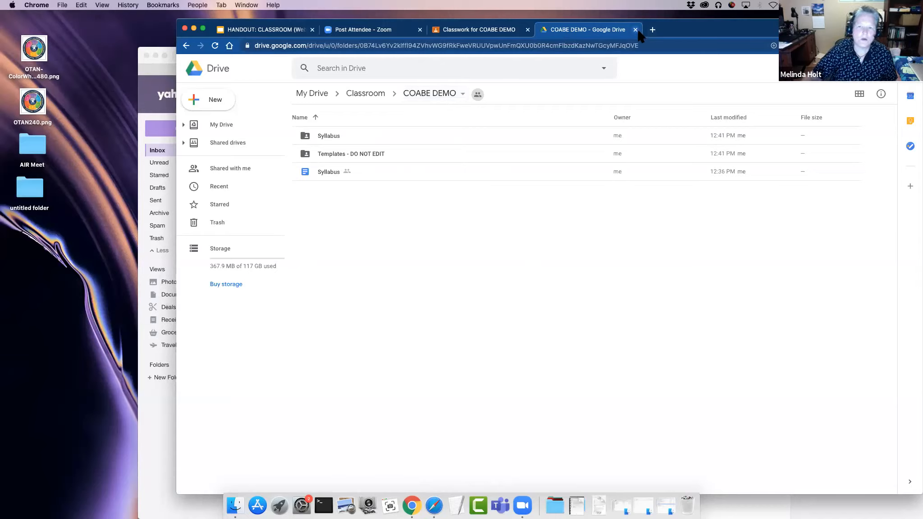
left_click(652, 30)
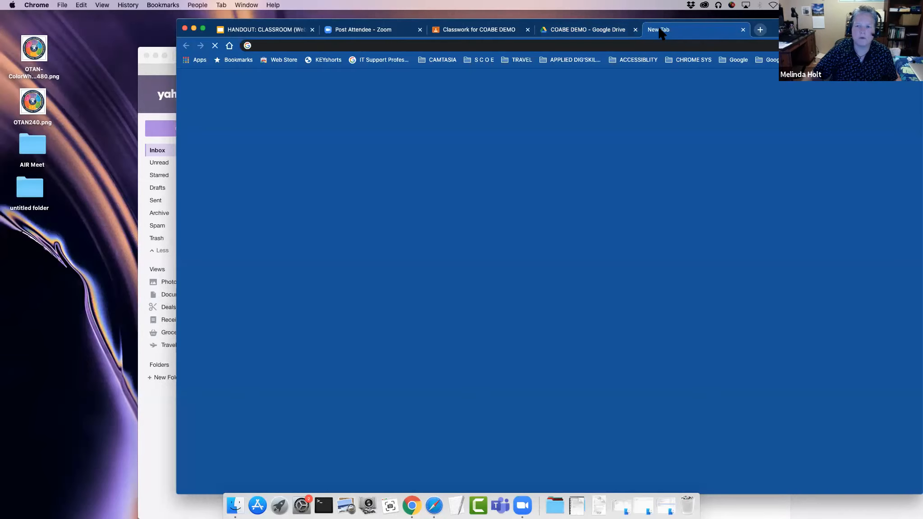
left_click(743, 29)
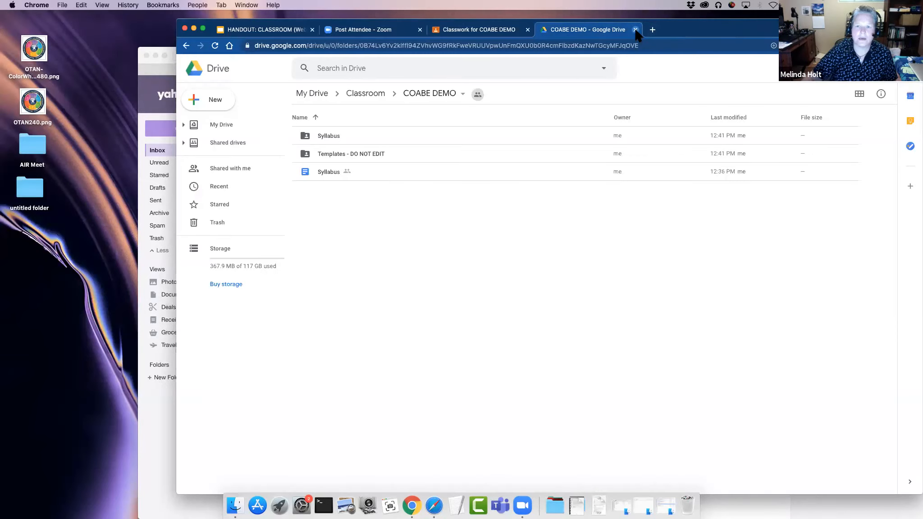
left_click(635, 30)
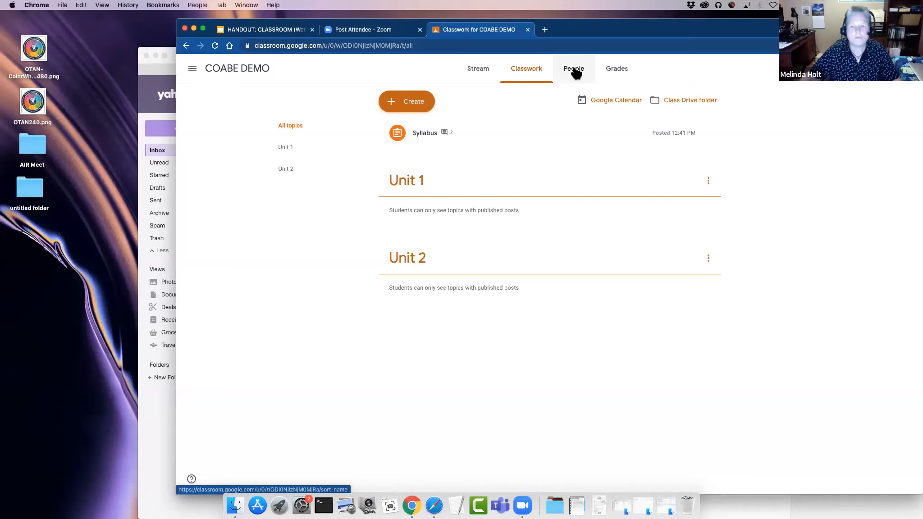
Step: View the class gradebook and the list of people, and return to the classwork
left_click(618, 75)
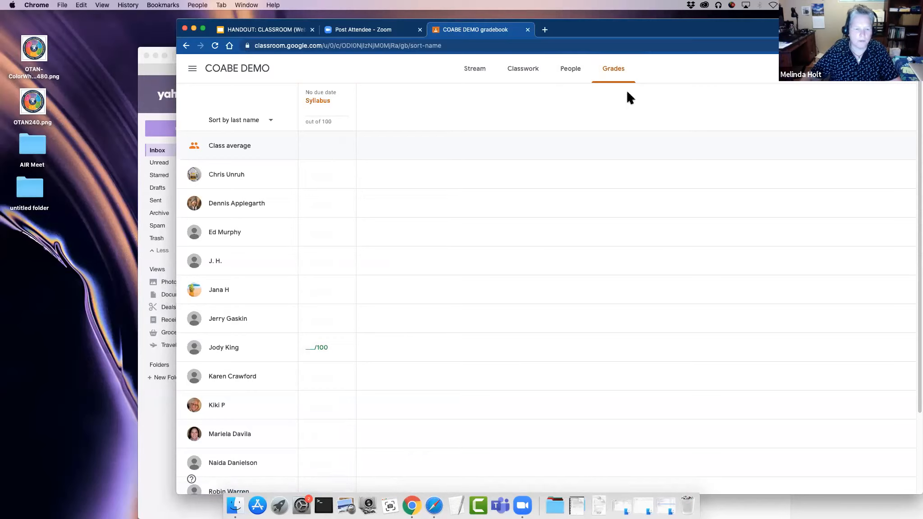
left_click(573, 74)
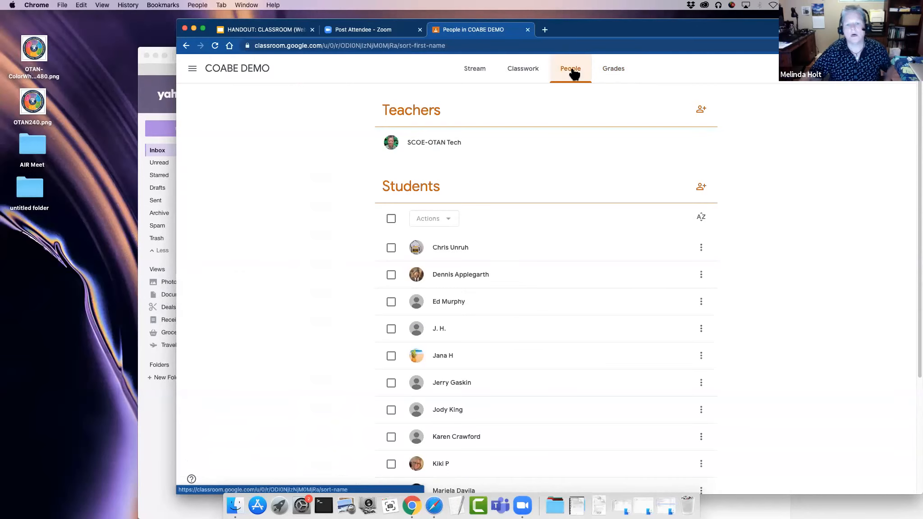
left_click(525, 76)
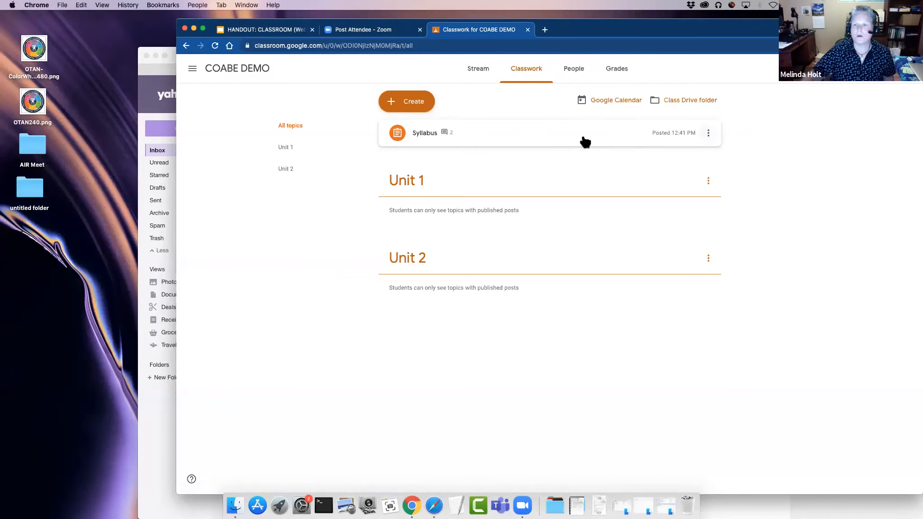
Step: Edit the posted Syllabus assignment and set its points to 10
left_click(709, 133)
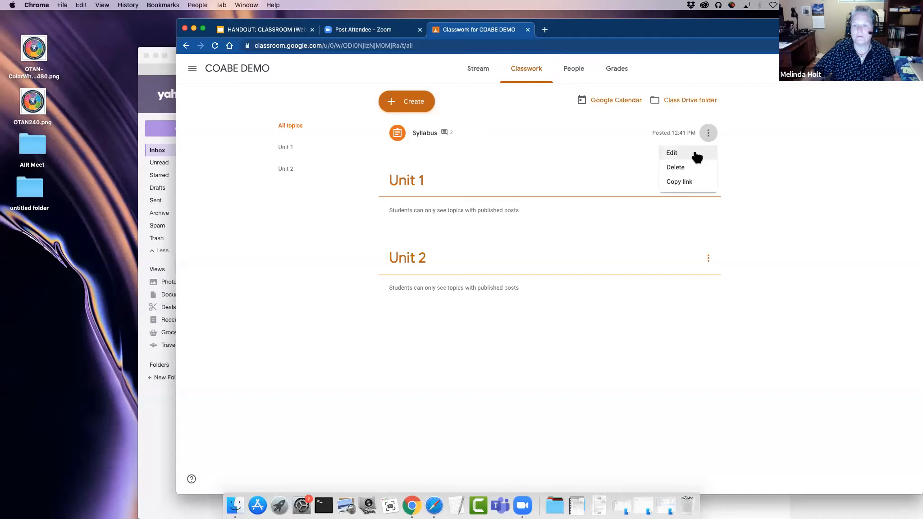
left_click(695, 152)
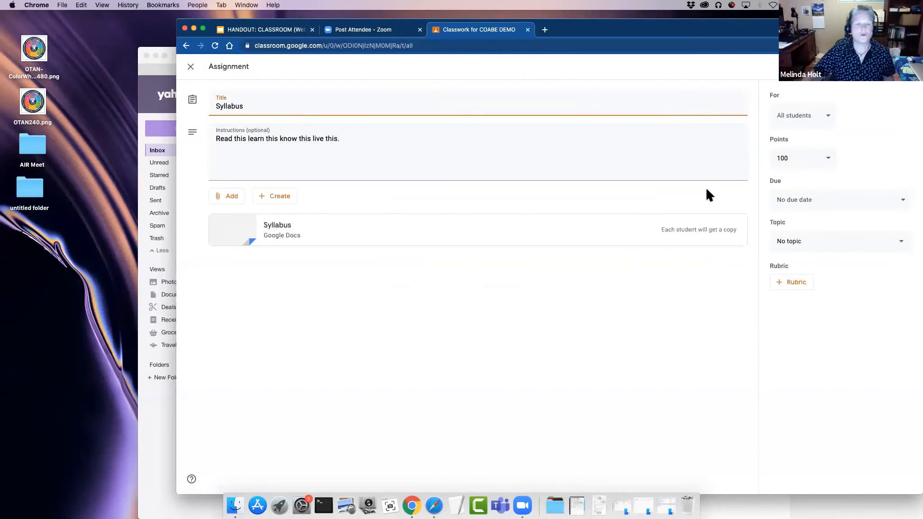
left_click(828, 160)
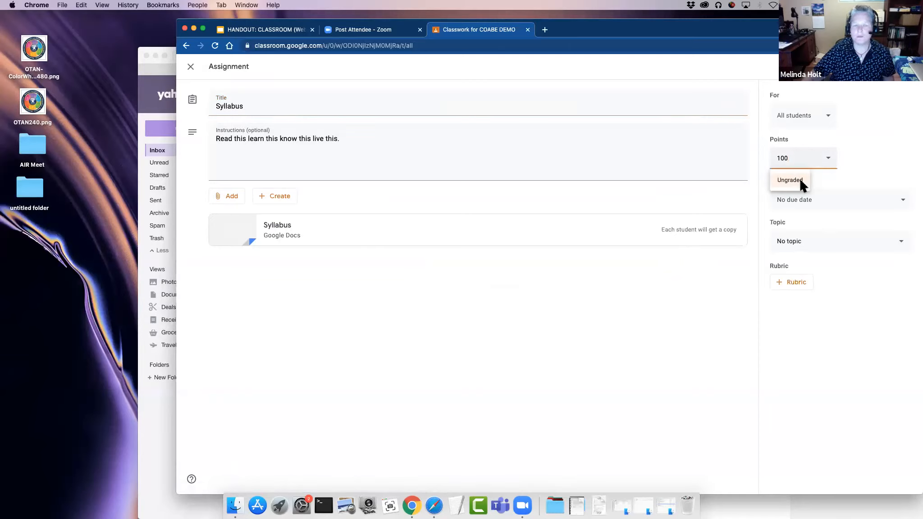
left_click(828, 159)
left_click(828, 159)
left_click_drag(798, 157, 762, 159)
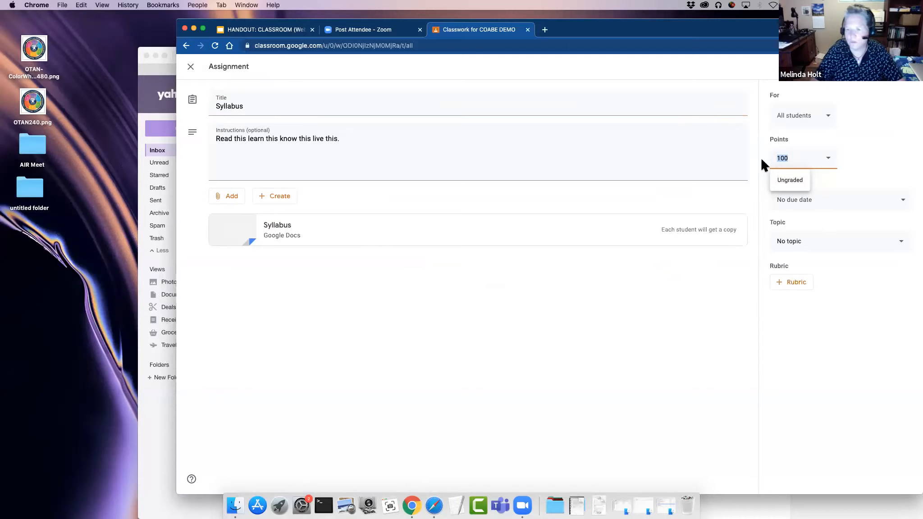
type("10")
left_click(858, 162)
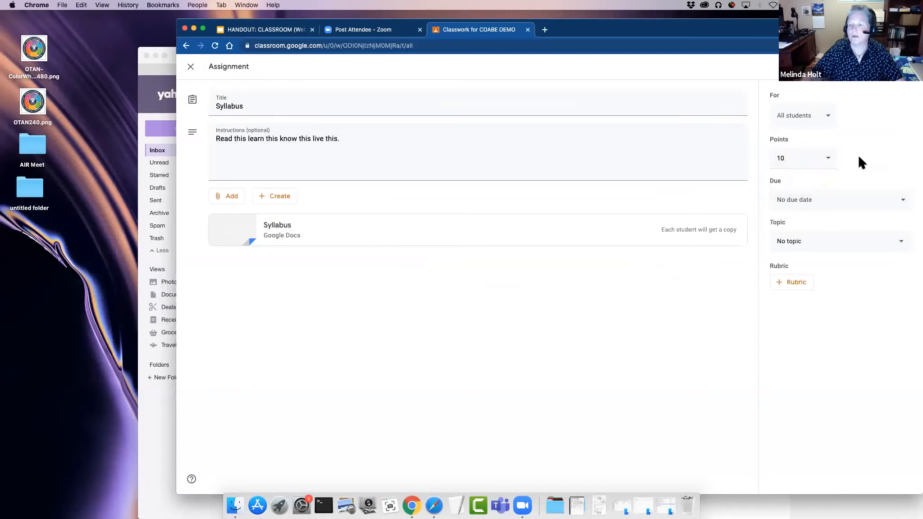
Step: Look at the due date and topic choices for the Syllabus assignment
left_click(902, 201)
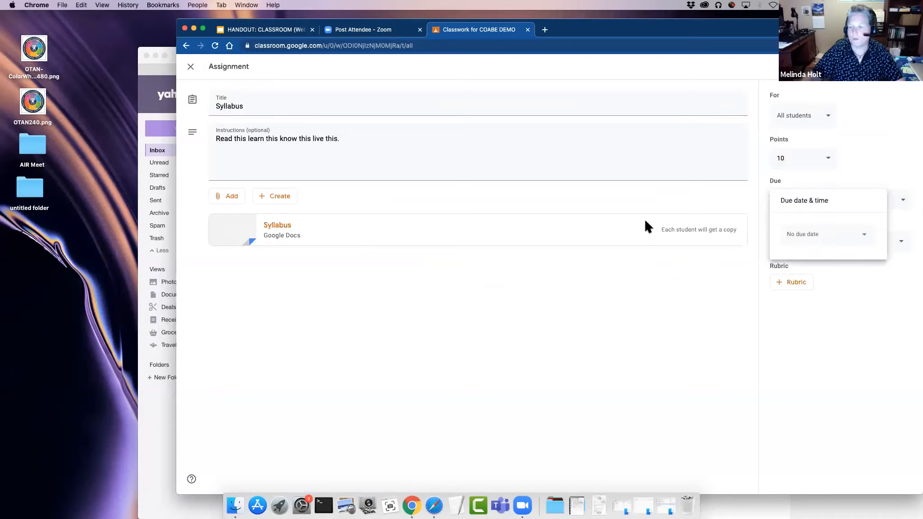
left_click(900, 150)
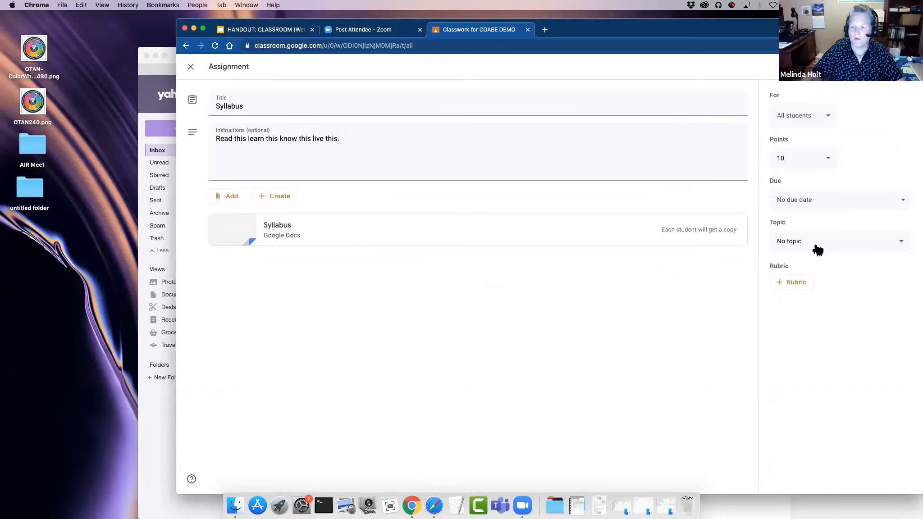
left_click(900, 243)
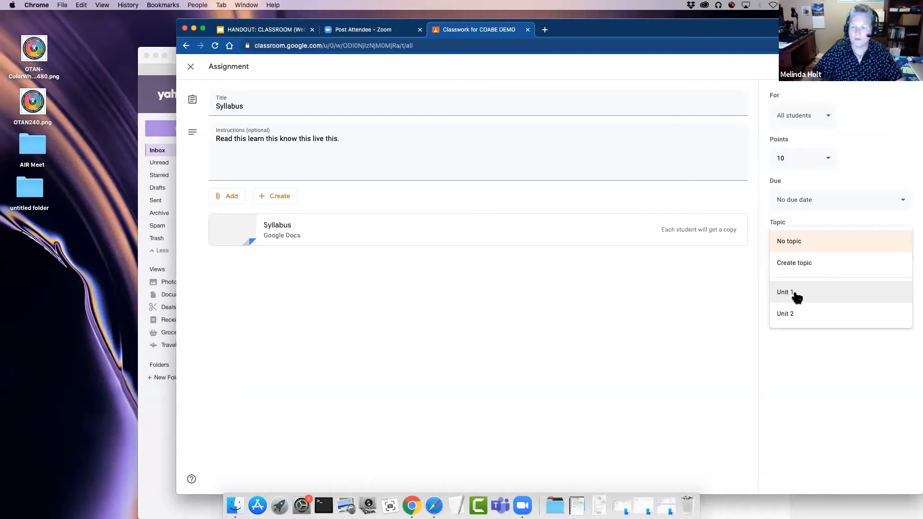
left_click(726, 292)
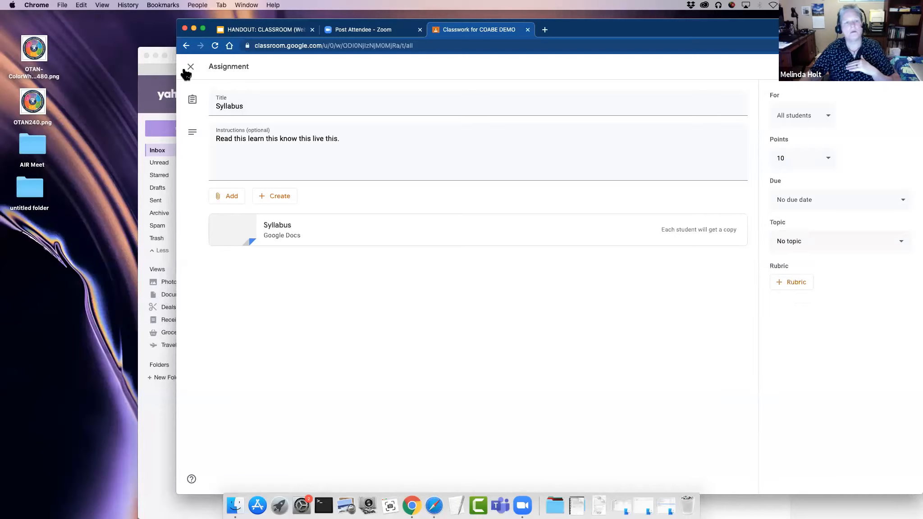
Step: Save the edited Syllabus assignment with its updated point value and return to the classwork
left_click(875, 67)
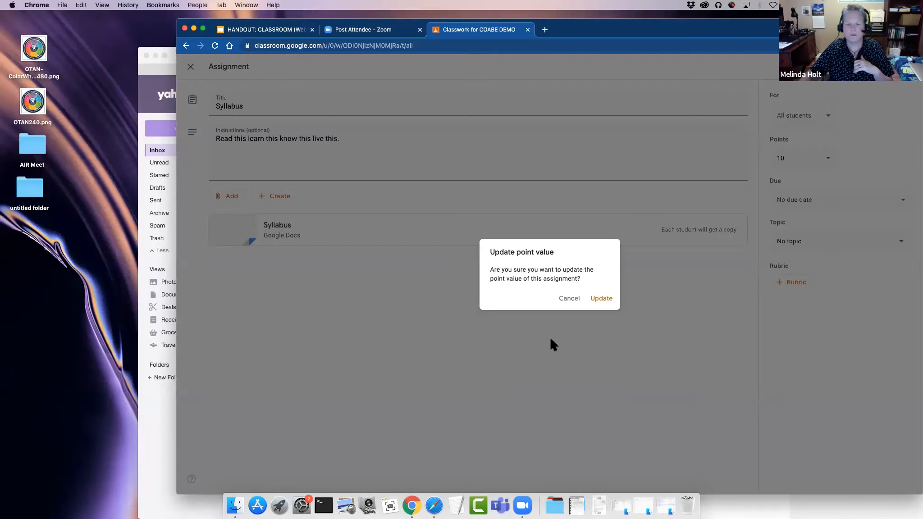
left_click(607, 294)
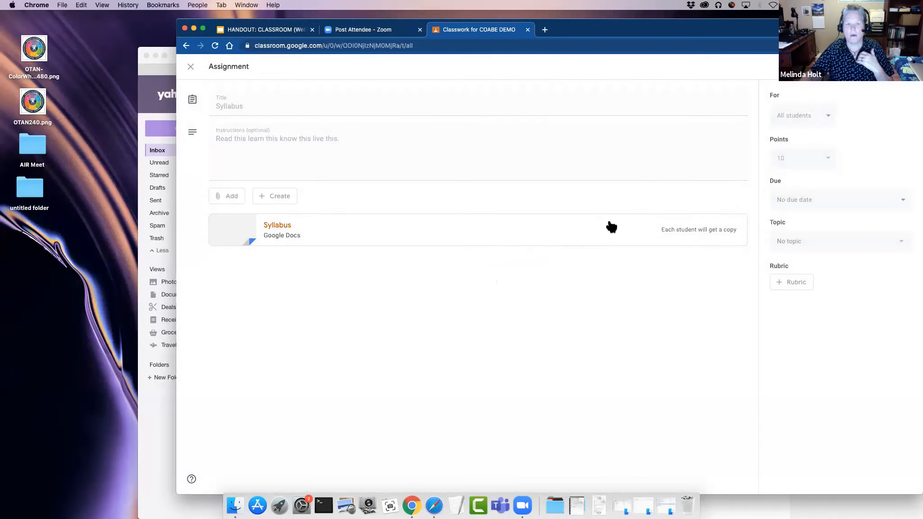
left_click(531, 71)
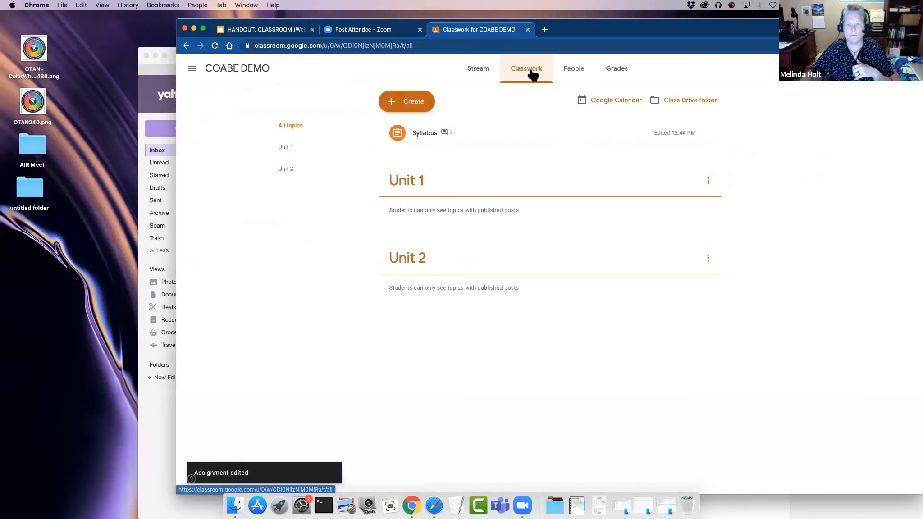
Step: View the classwork filtered to the Unit 1 topic, and return to all topics
left_click(284, 149)
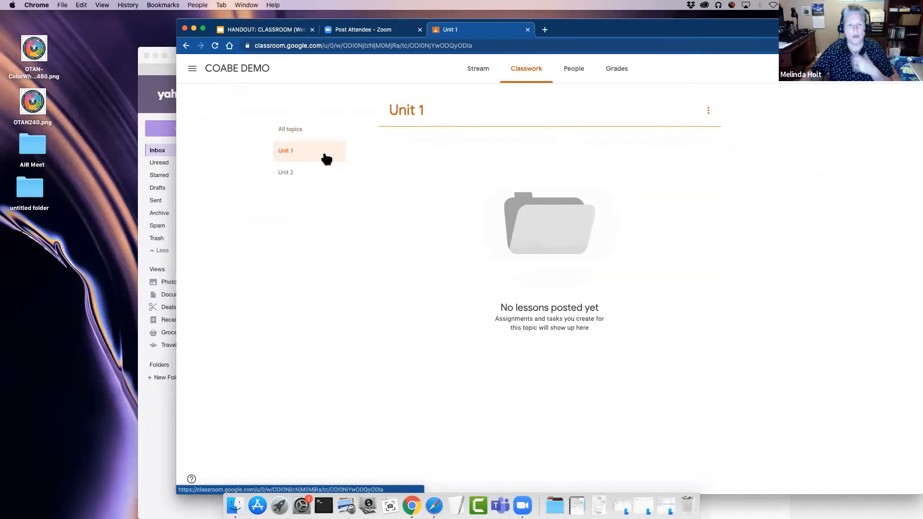
left_click(288, 131)
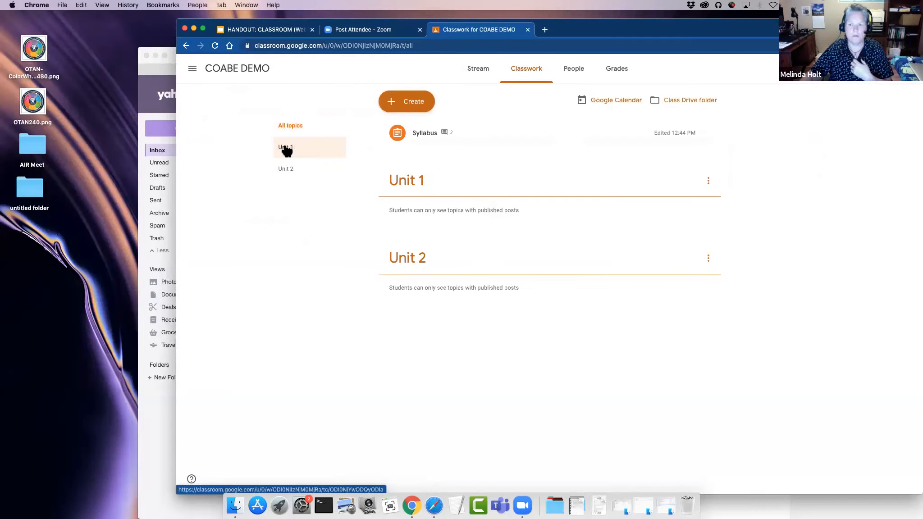
left_click(286, 149)
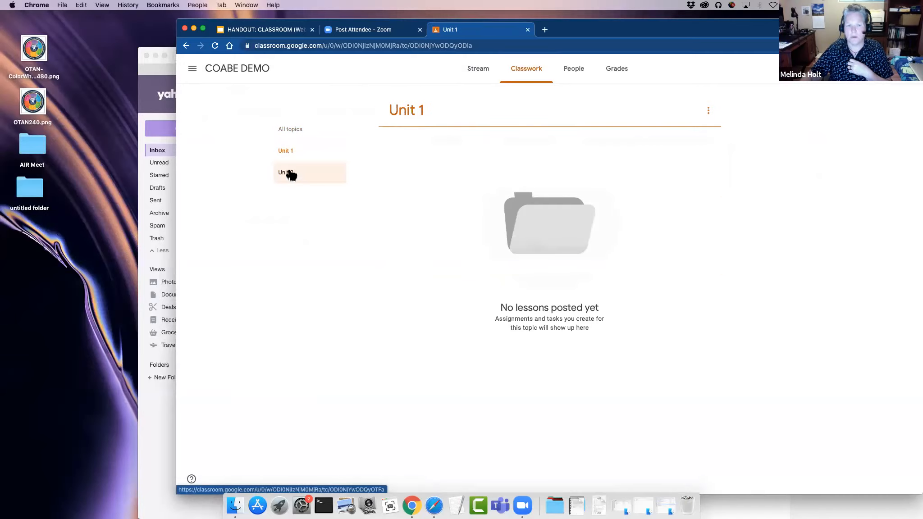
left_click(294, 130)
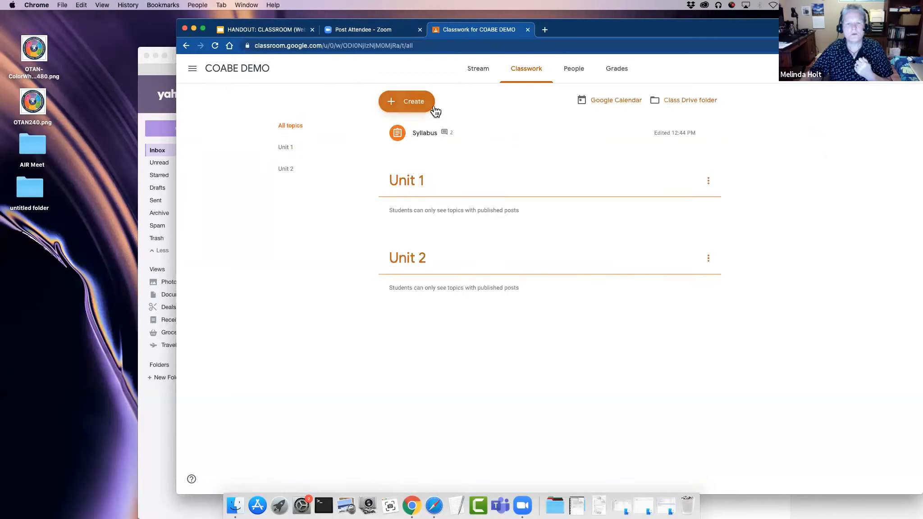
Step: Expand the Syllabus assignment in the classwork list to view its details and available actions
left_click(431, 137)
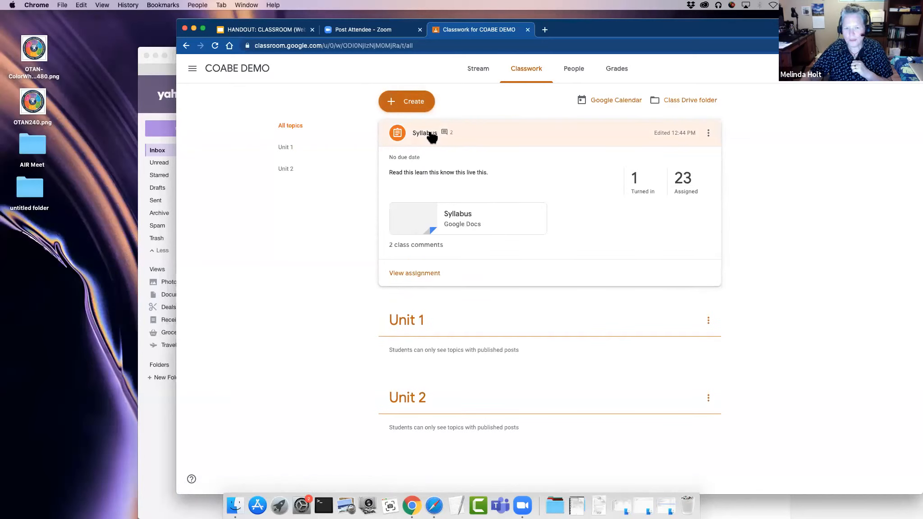
left_click(708, 133)
left_click(759, 141)
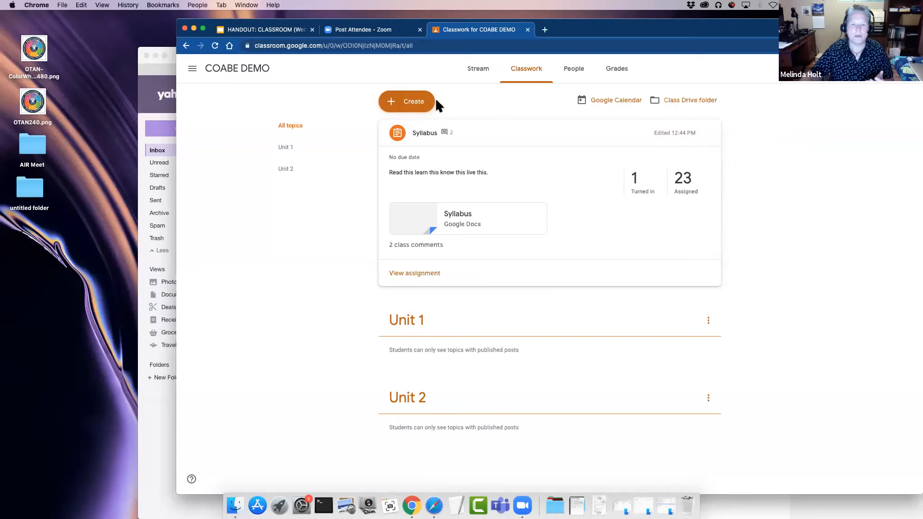
Step: Create a short-answer question "Do you use Google Drive?" with the instructions "Yes or no"
left_click(422, 102)
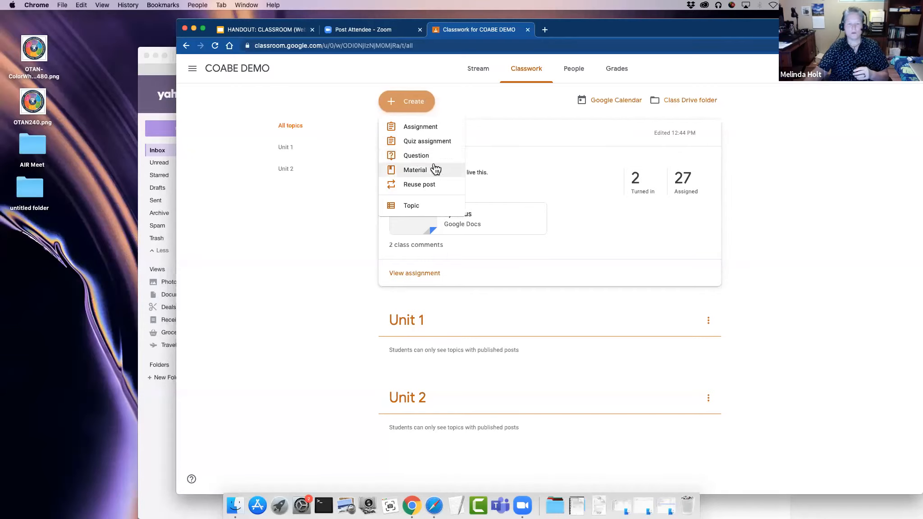
left_click(419, 155)
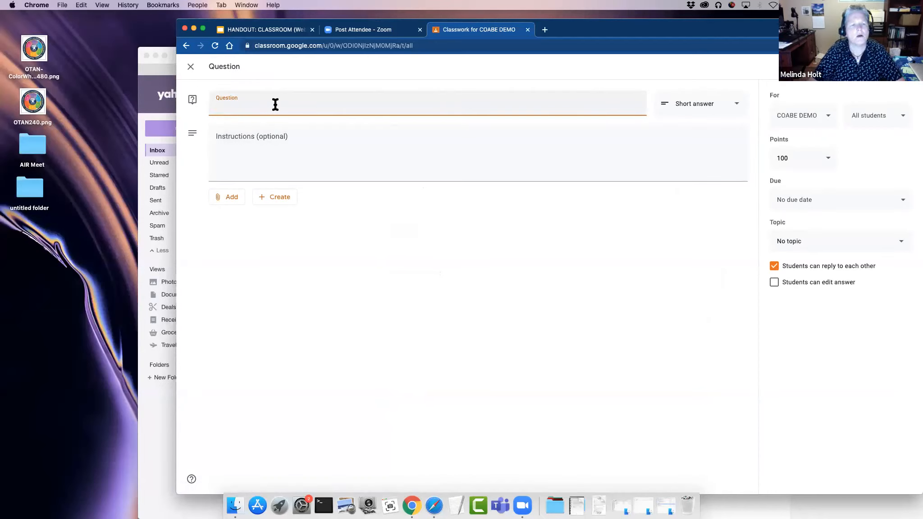
type("Do you use Google Drive?")
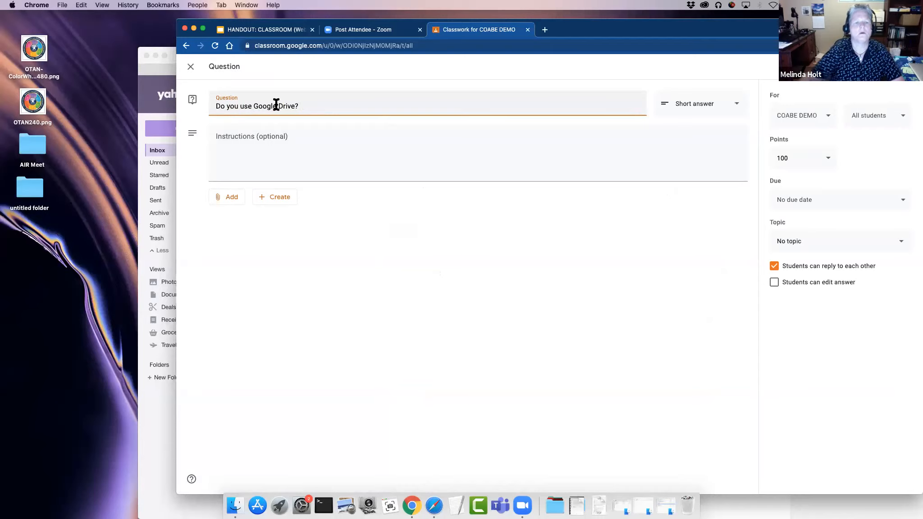
left_click(255, 138)
type("Yes or no")
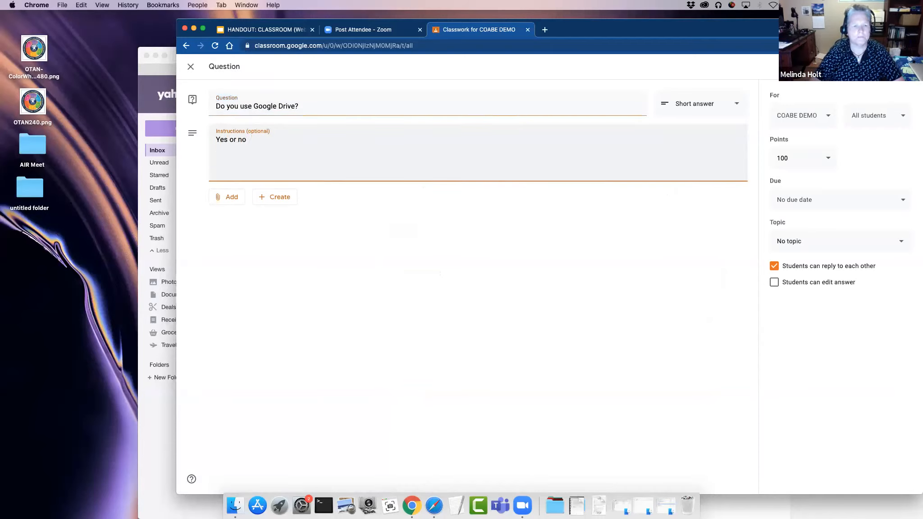
Step: Extend the question's instructions to "Yes or no - do you have a Google account?" and change its type to multiple choice
type("w- do you have a")
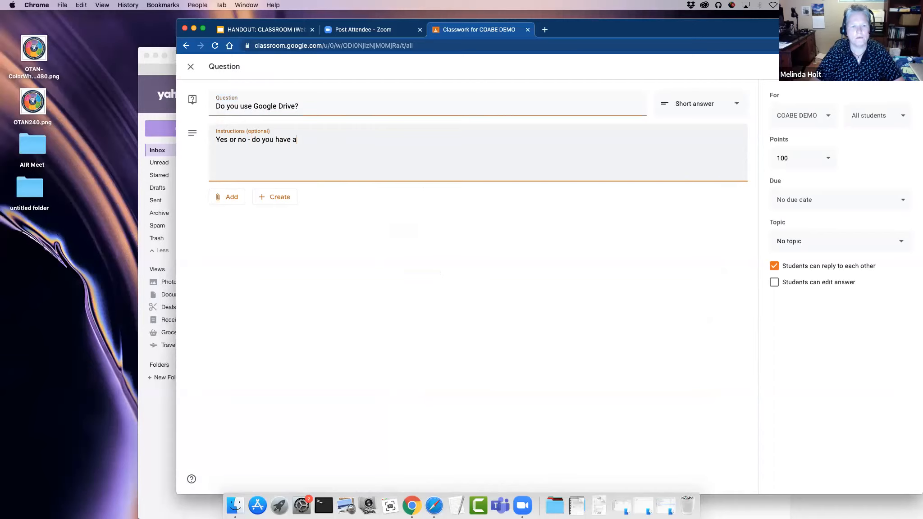
type(" Google account?")
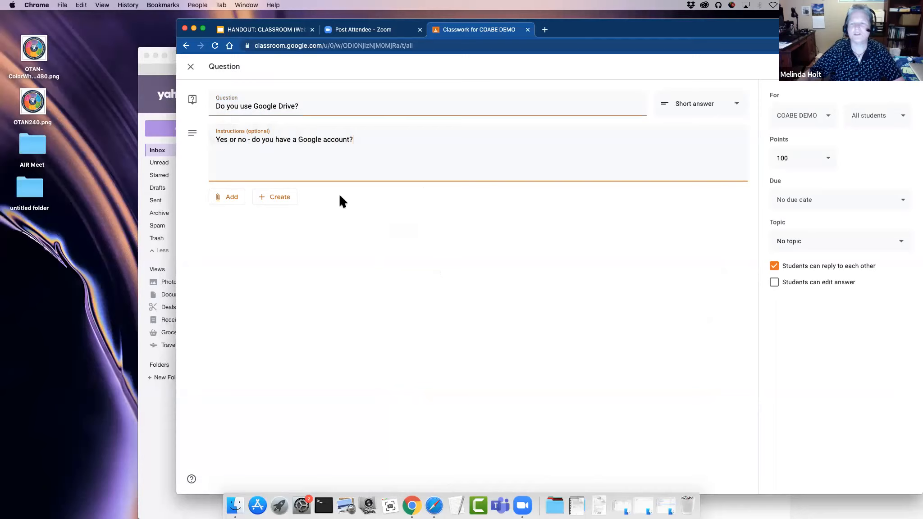
left_click(735, 106)
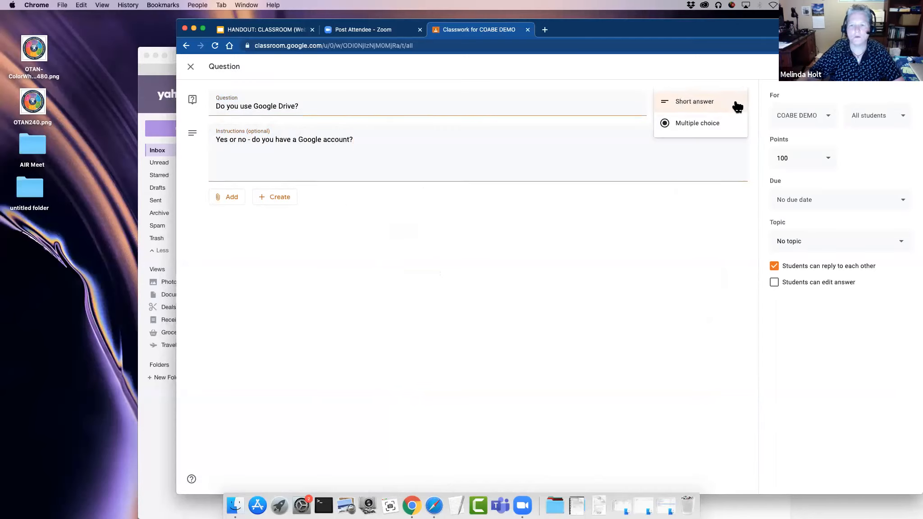
left_click(707, 127)
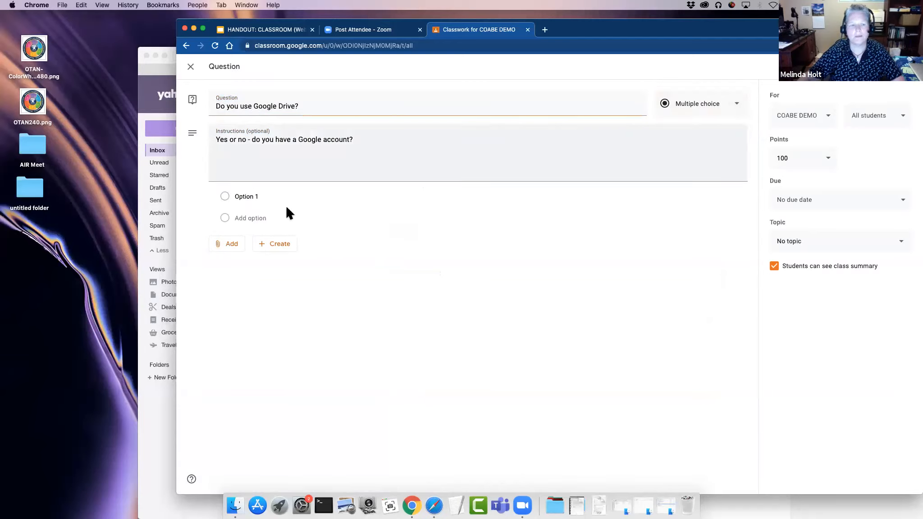
Step: Enter "Yes" and "No" as the two answer options of the multiple-choice question
left_click(252, 198)
type("Yes")
left_click(264, 218)
type("nO")
key("BackSpace")
key("BackSpace")
type("No")
left_click(309, 247)
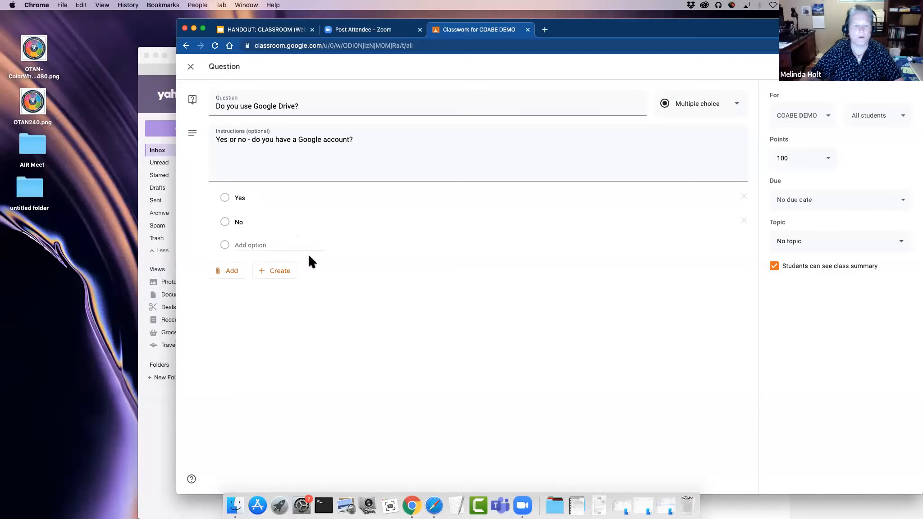
Step: Check which students receive the question, keep all of them assigned, and set its value to 50 points
left_click(880, 120)
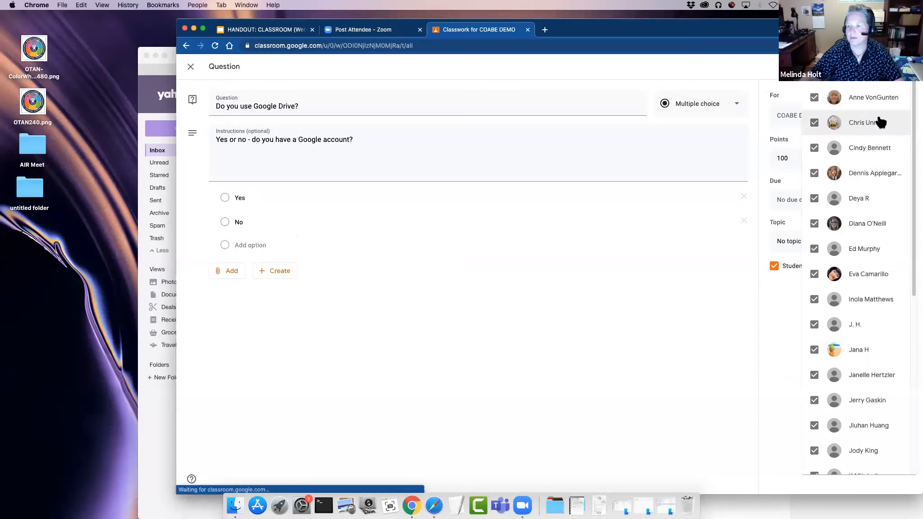
left_click(761, 226)
left_click(828, 159)
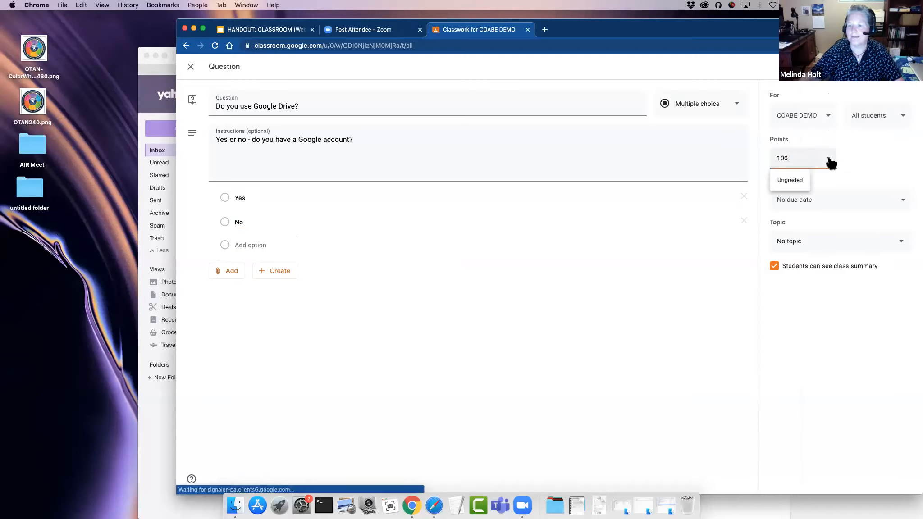
type("50")
left_click(748, 159)
Step: Set the question's due date to May 6, 2020 at 1:00 PM
left_click(867, 200)
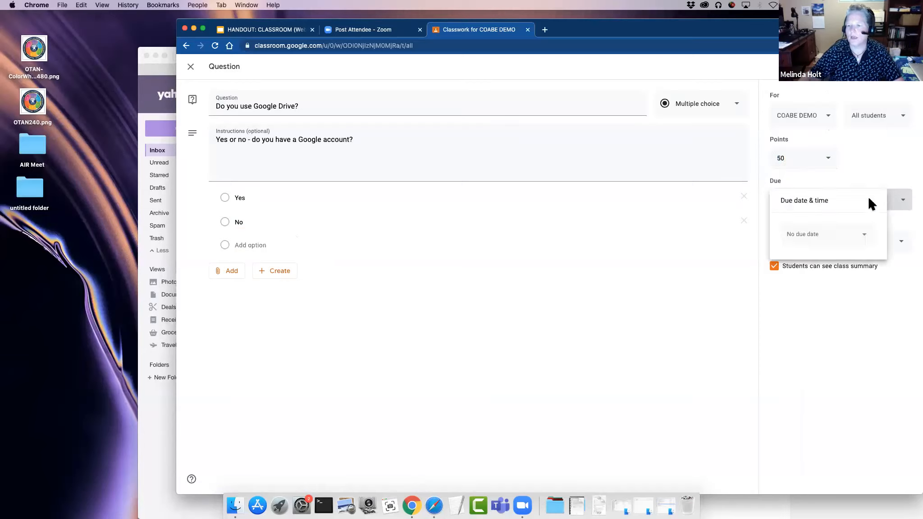
left_click(811, 235)
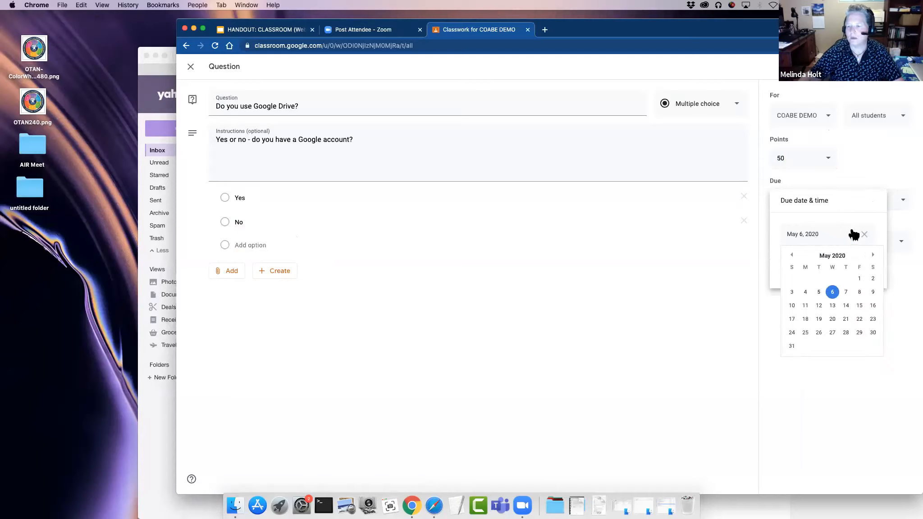
left_click(832, 240)
left_click(826, 211)
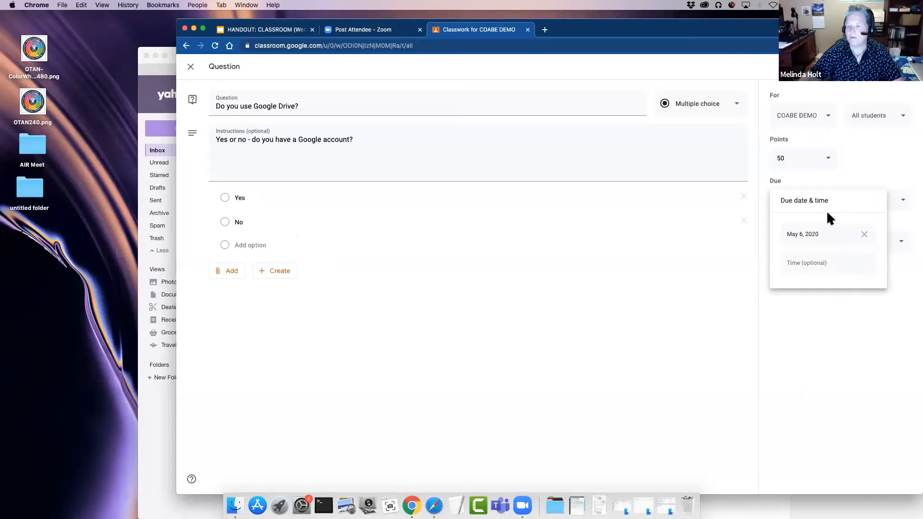
left_click(811, 262)
type("1:00pm")
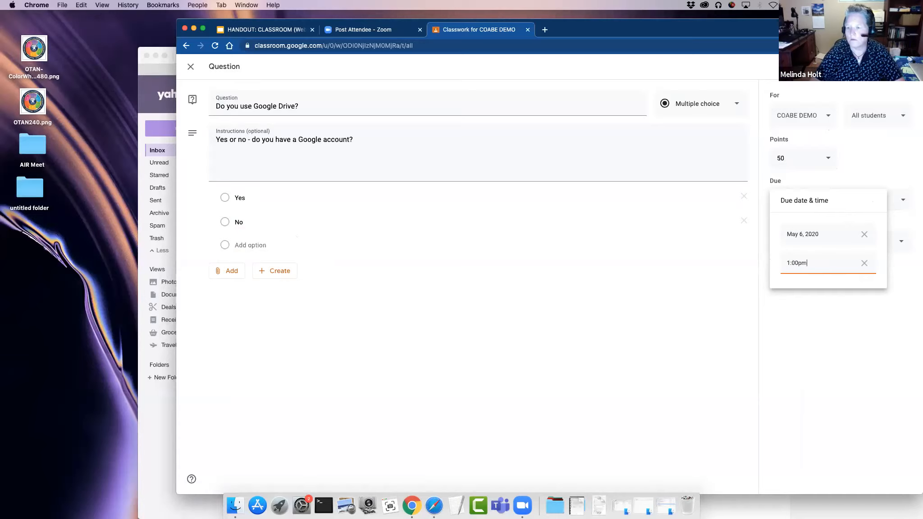
key("Tab")
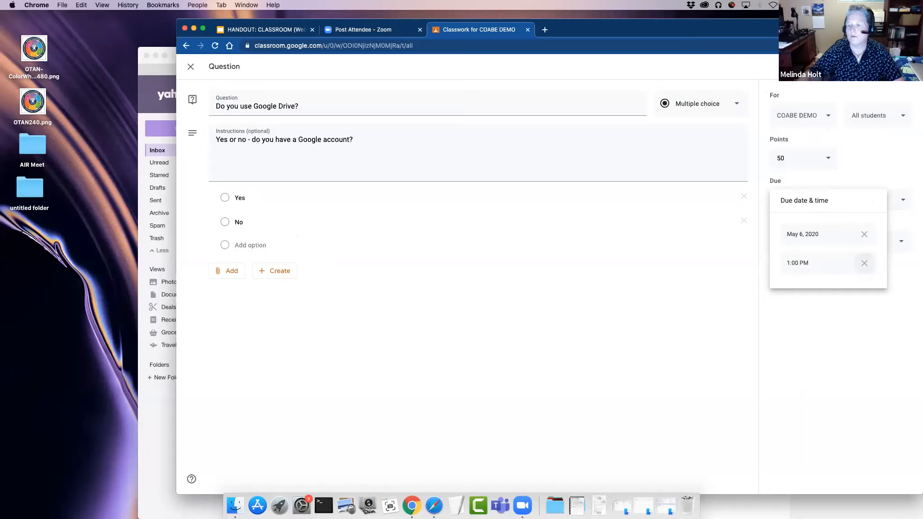
left_click(731, 295)
Step: File the question under the Unit 1 topic, leave the class summary visible to students, and post it to the class
left_click(804, 242)
left_click(796, 297)
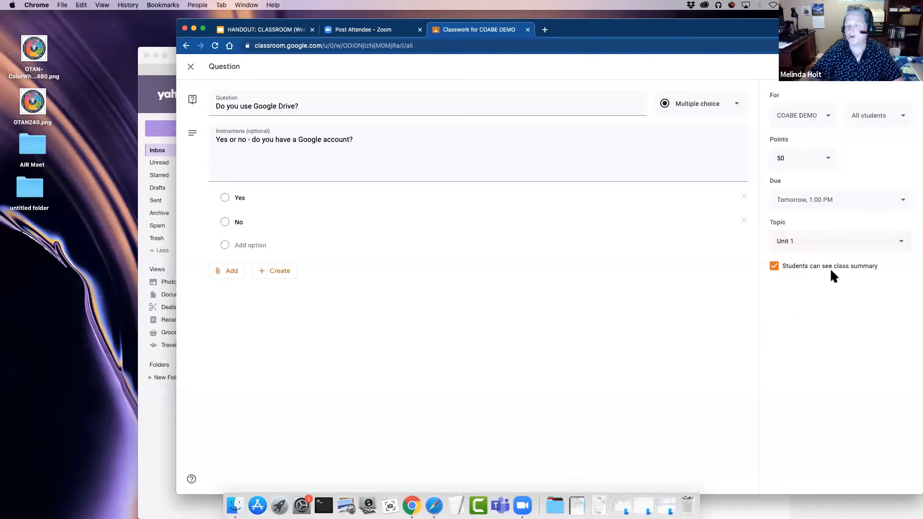
left_click(774, 267)
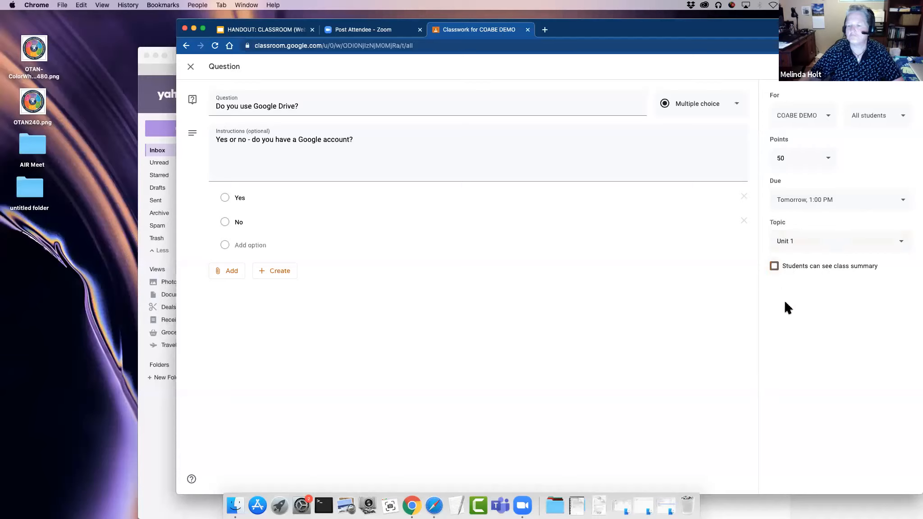
left_click(775, 267)
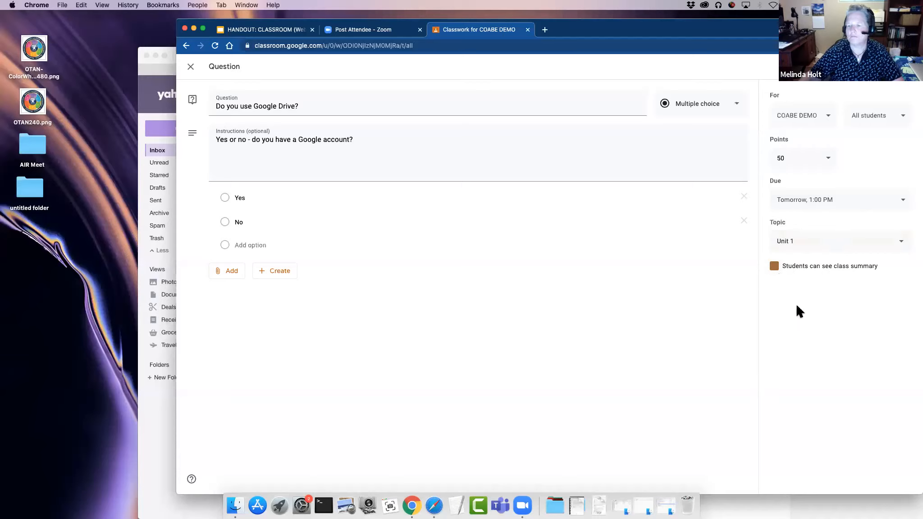
left_click(903, 66)
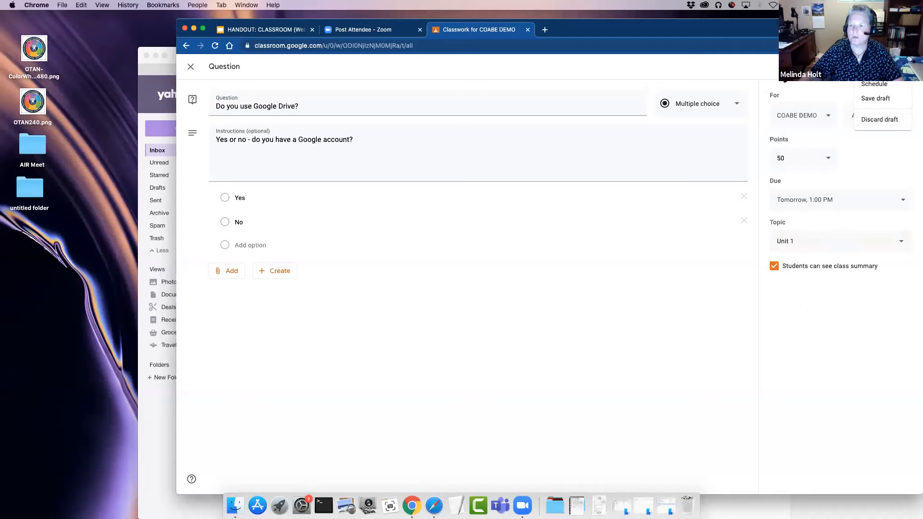
left_click(782, 75)
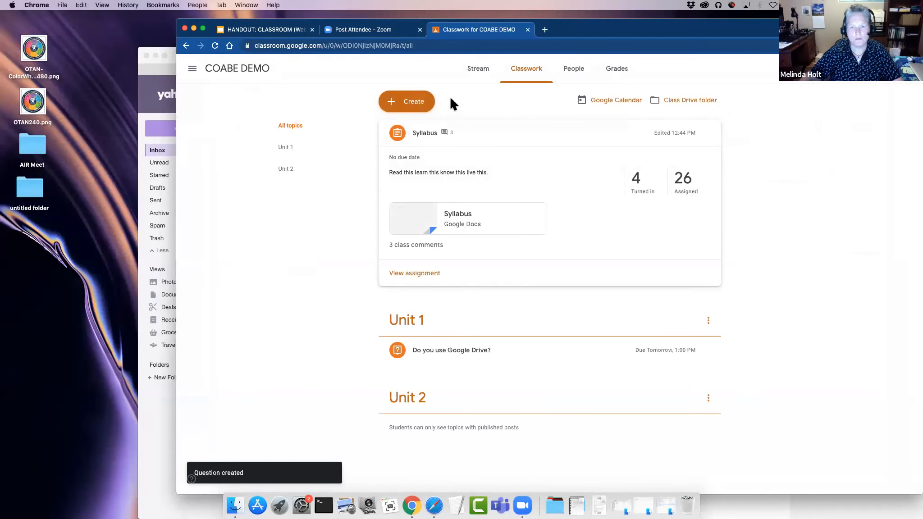
Step: Open the "Do you use Google Drive?" question from the class stream and view its student answers and question page
left_click(479, 72)
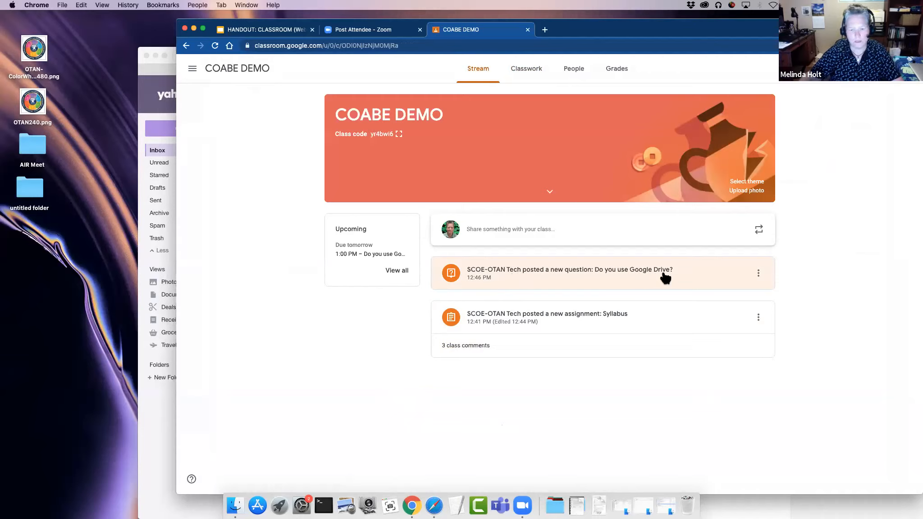
left_click(493, 279)
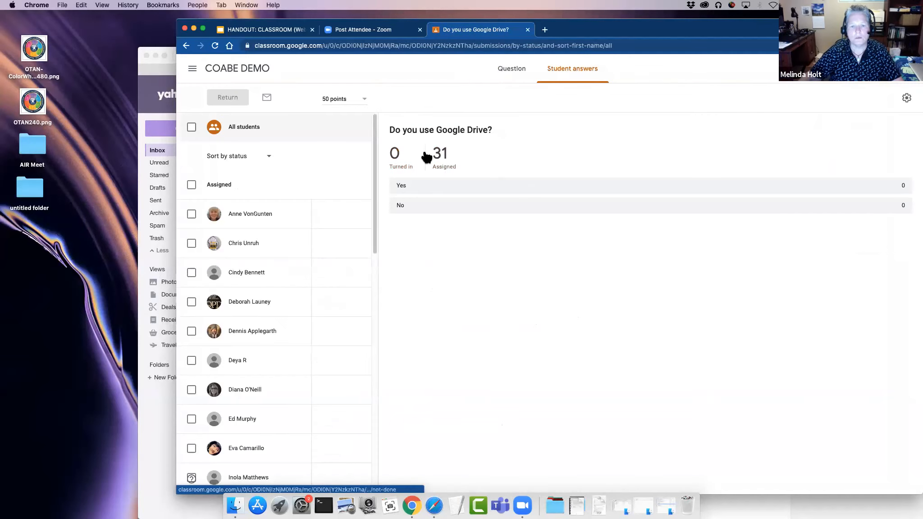
left_click(513, 70)
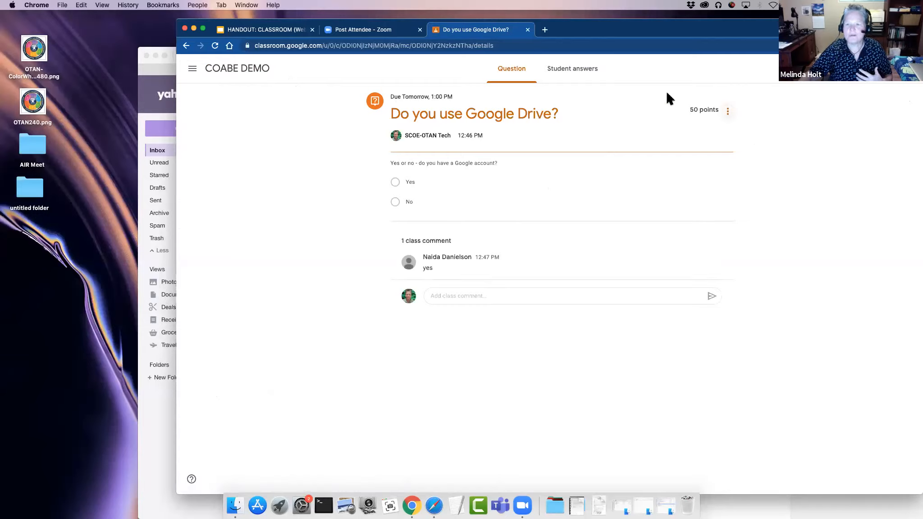
Step: Examine the actions available on the first student's class comment, such as deleting it or muting the student, without applying any
left_click(717, 257)
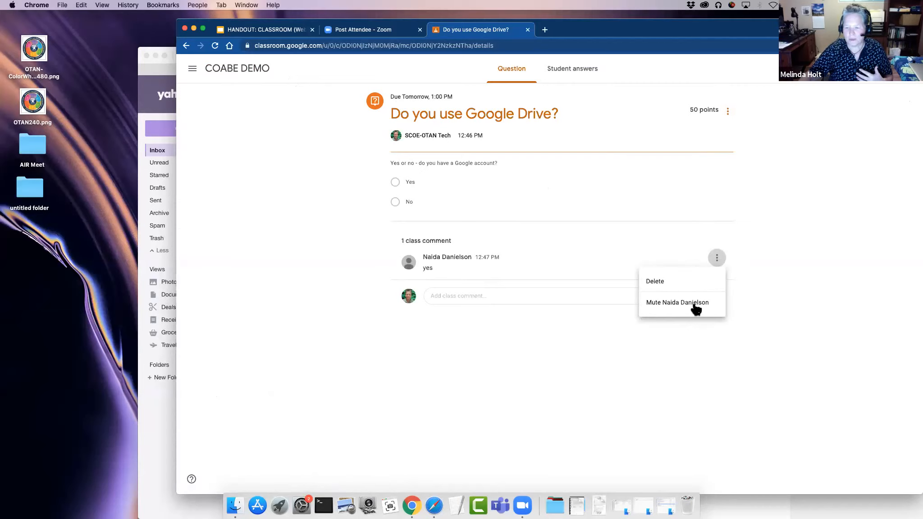
left_click(768, 293)
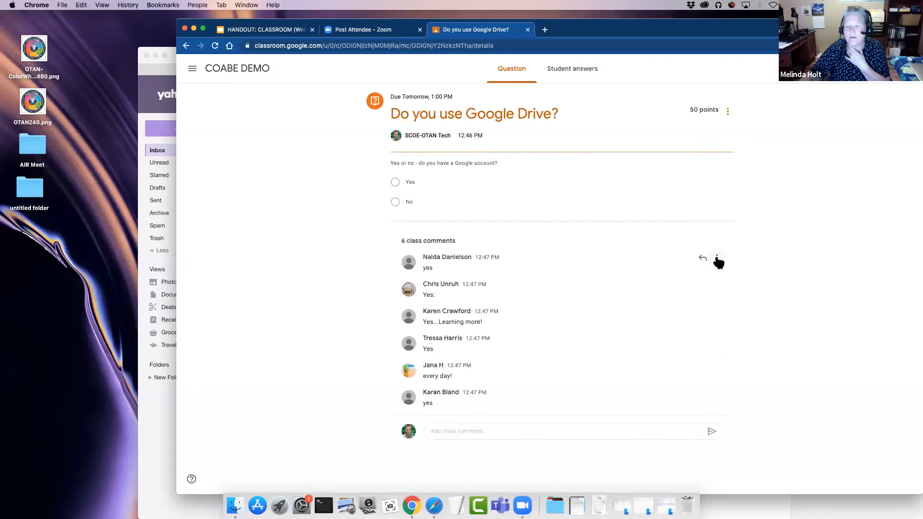
left_click(717, 259)
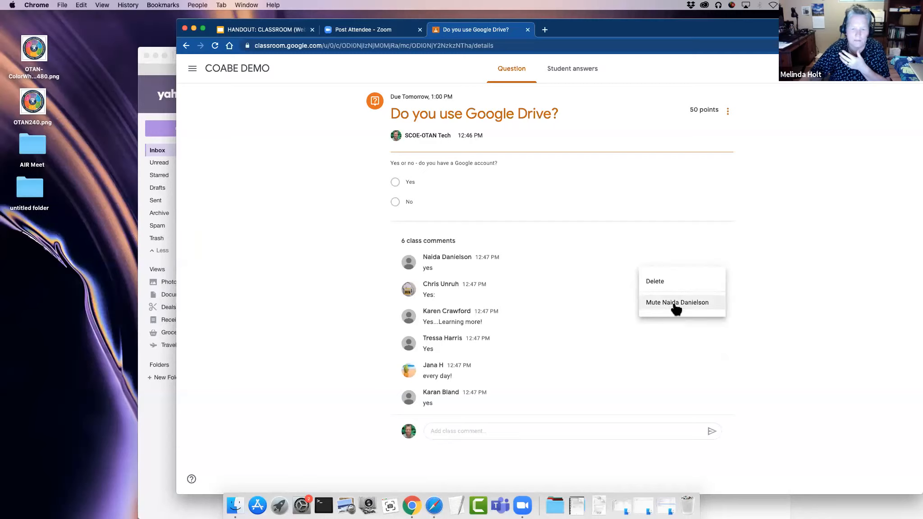
left_click(805, 237)
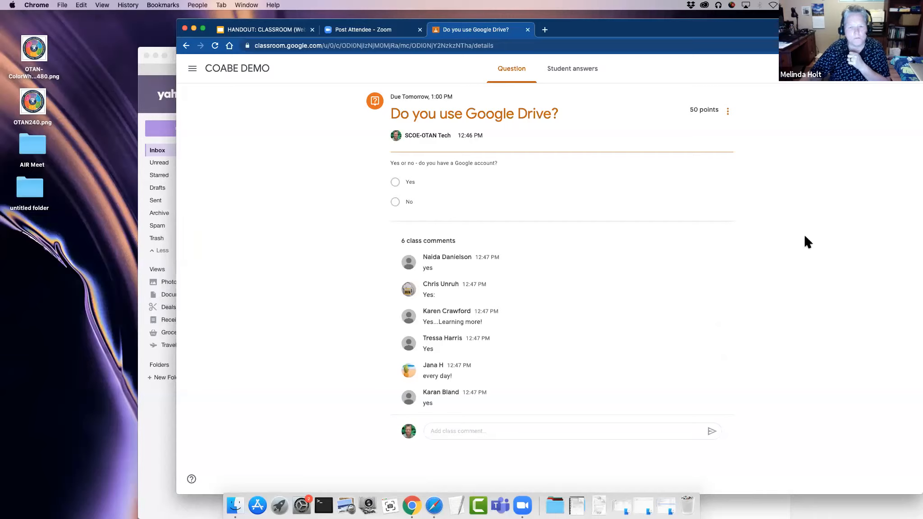
Step: Return to the COABE DEMO stream and open the class settings to view the class details, including the class description field
left_click(244, 72)
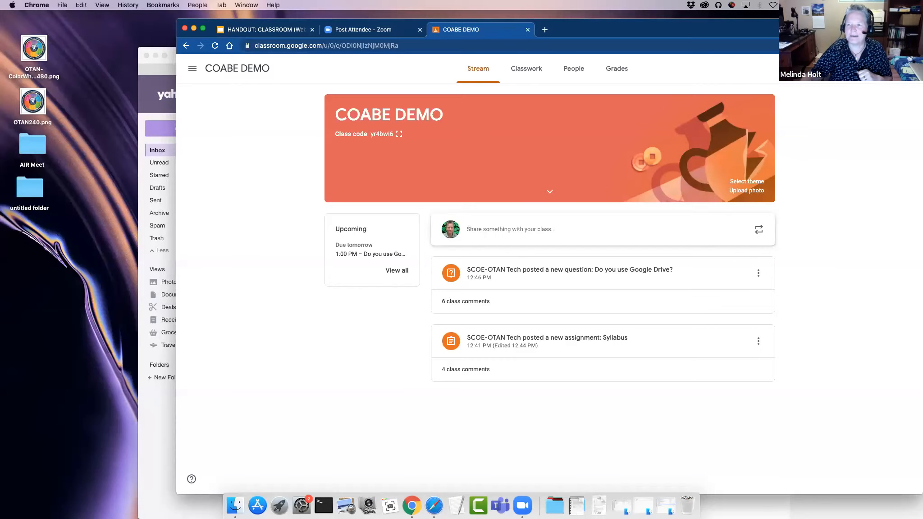
left_click(862, 69)
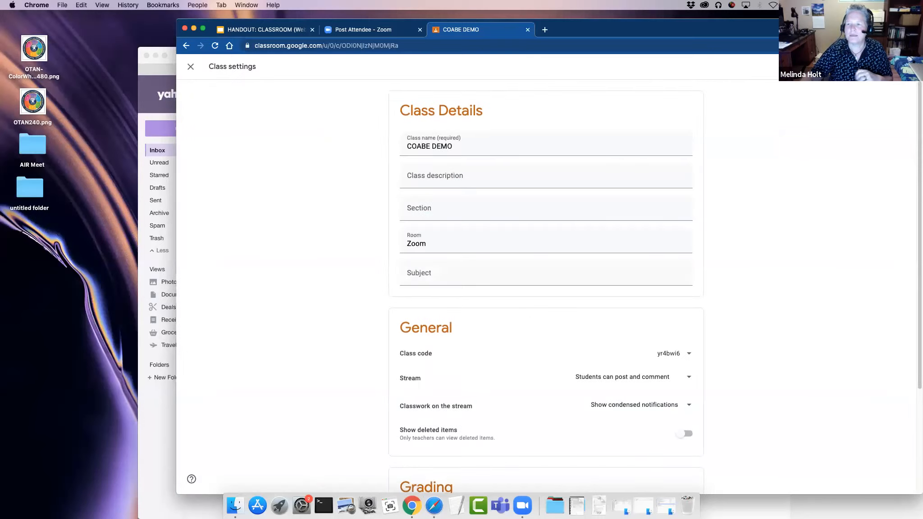
left_click(191, 68)
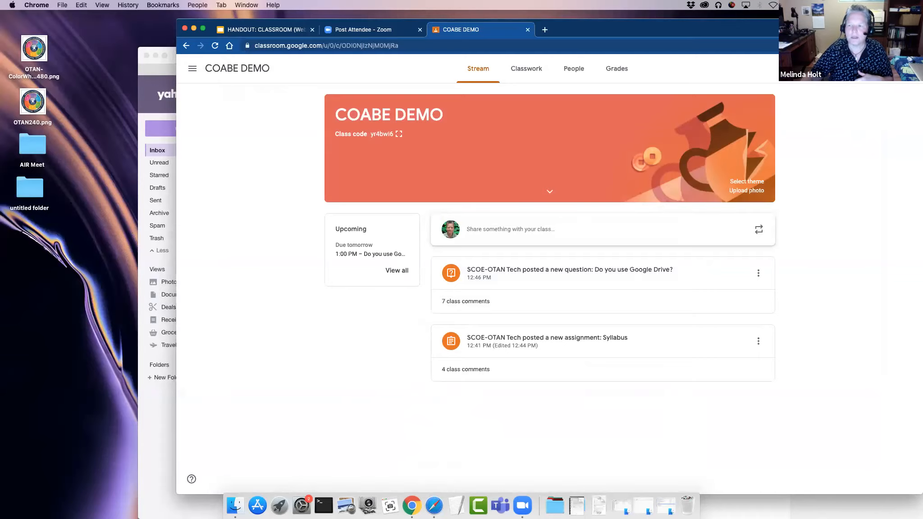
left_click(860, 69)
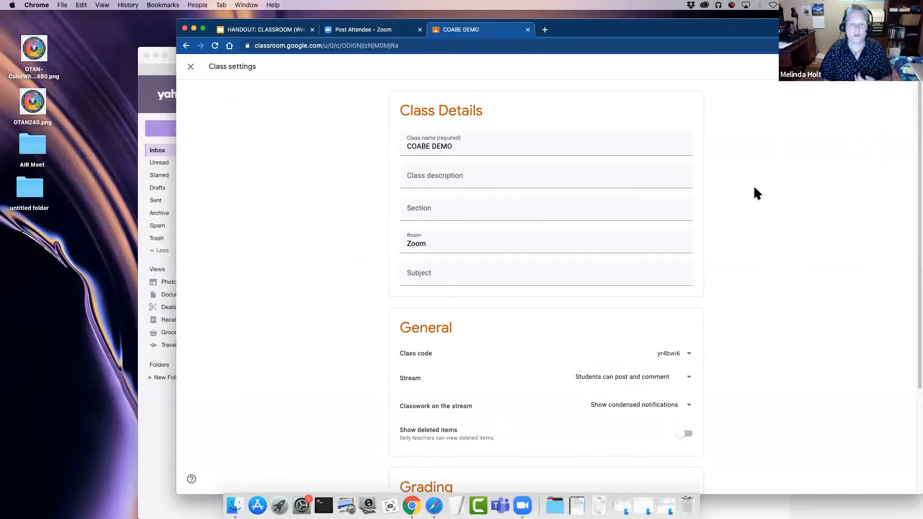
left_click(449, 176)
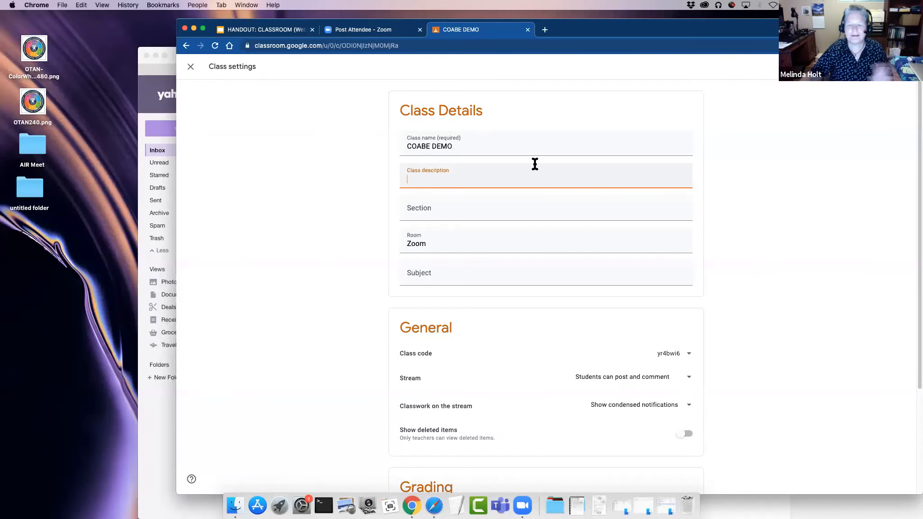
Step: Review the general class settings, checking the choices for managing the class code and for who can post on the stream
scroll(540, 175, "down", 3)
scroll(539, 176, "down", 2)
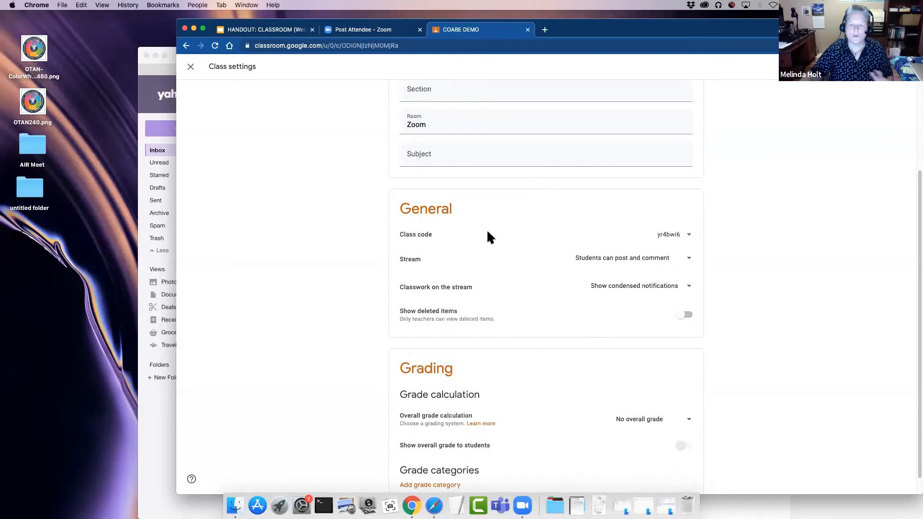
left_click(689, 236)
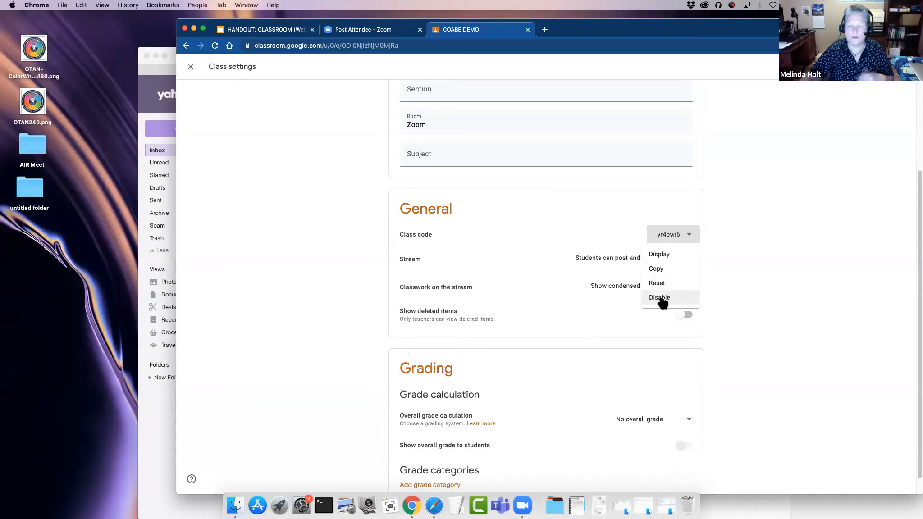
left_click(778, 232)
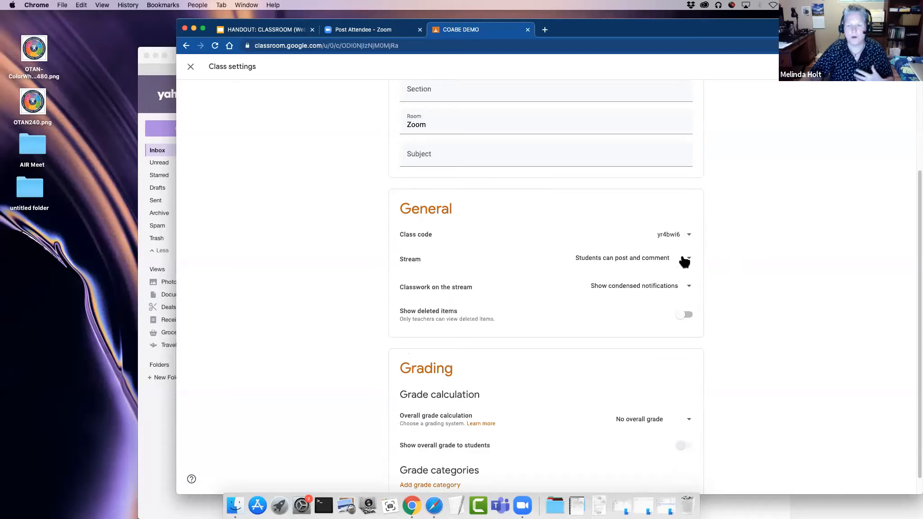
left_click(684, 261)
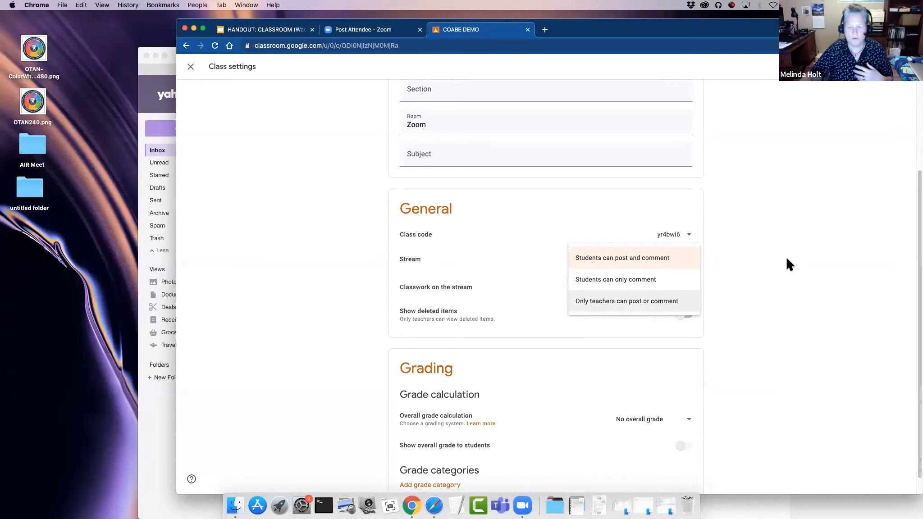
left_click(773, 249)
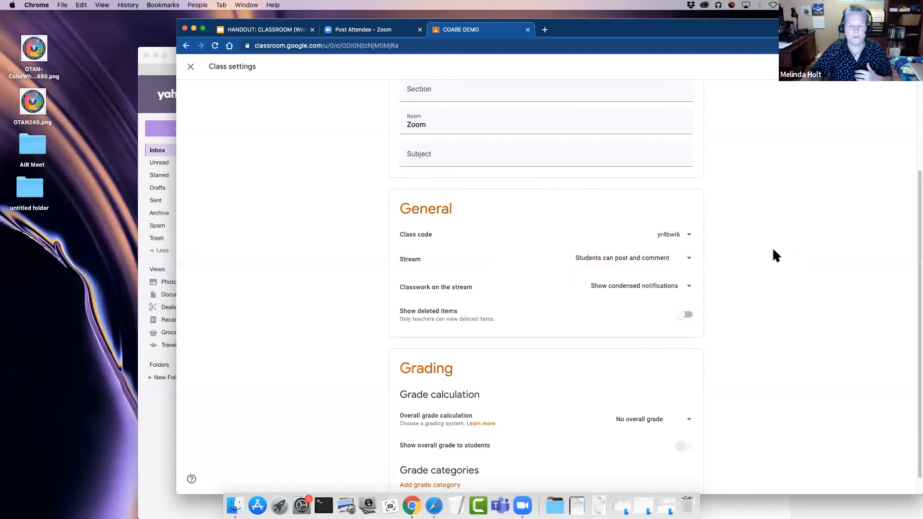
scroll(773, 249, "down", 1)
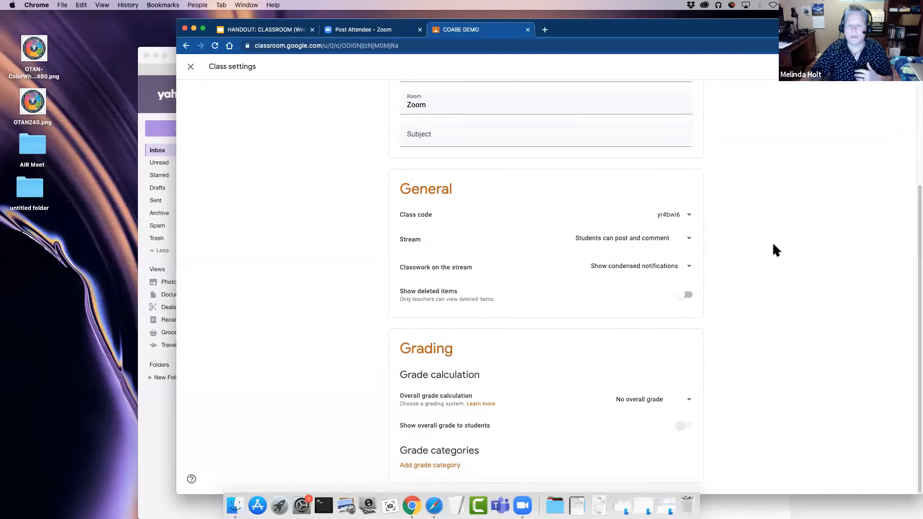
Step: Set the classwork on the stream option to "Show attachments and details" and save the COABE DEMO class settings
left_click(658, 270)
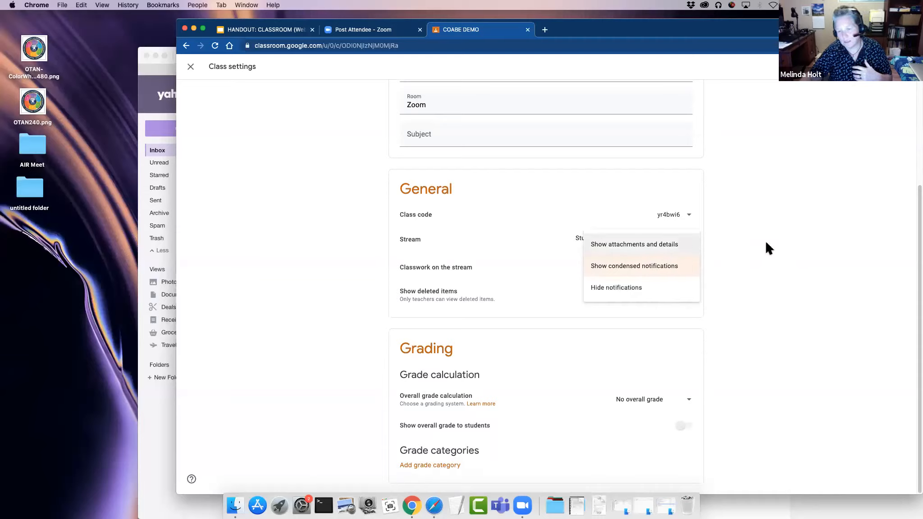
left_click(655, 244)
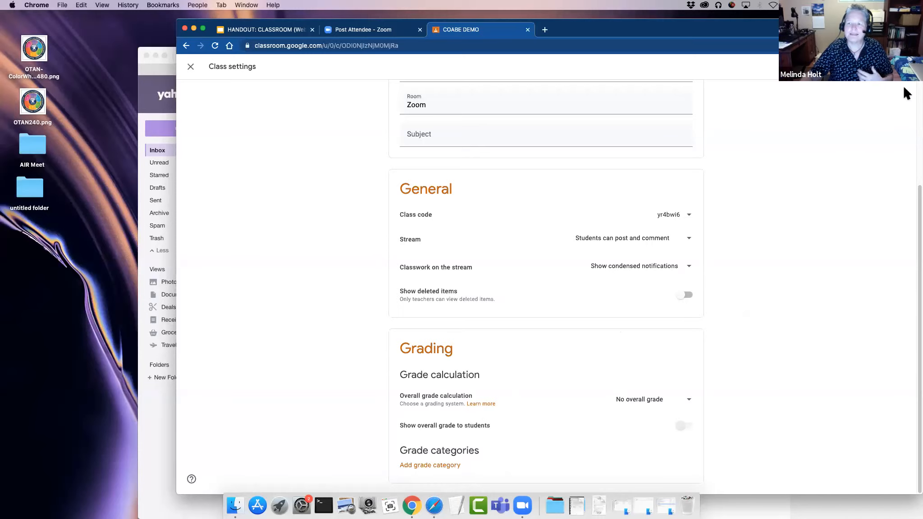
left_click_drag(856, 28, 836, 34)
left_click(877, 78)
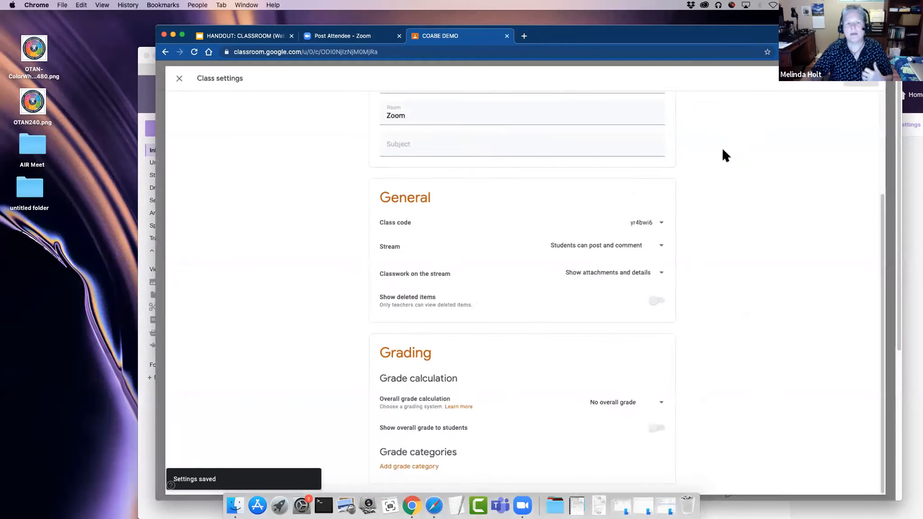
left_click_drag(681, 40, 703, 41)
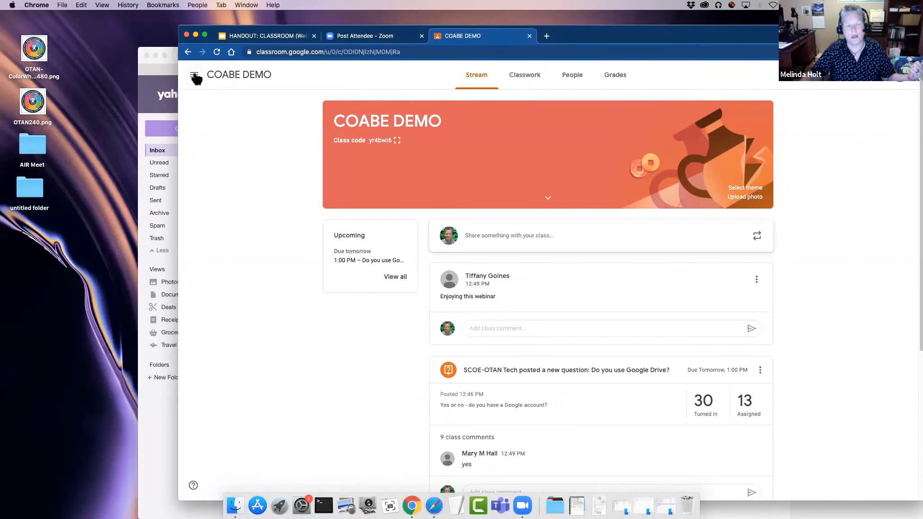
Step: Return to the list of classes and switch to the first other signed-in Google account to show its classes
left_click(195, 77)
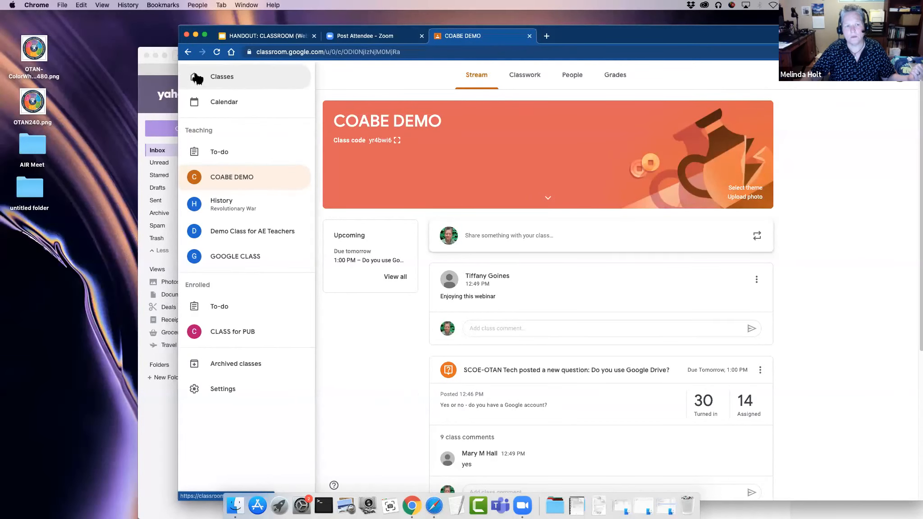
left_click(219, 78)
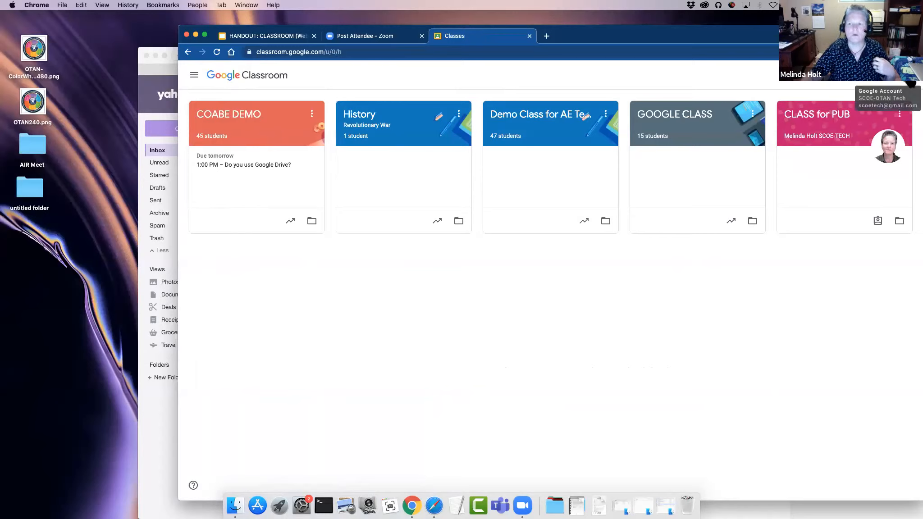
left_click(911, 83)
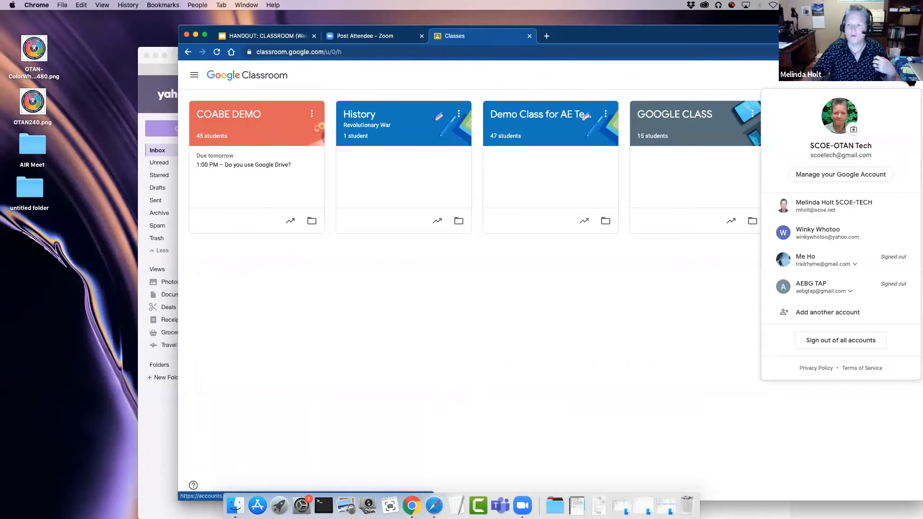
left_click(823, 207)
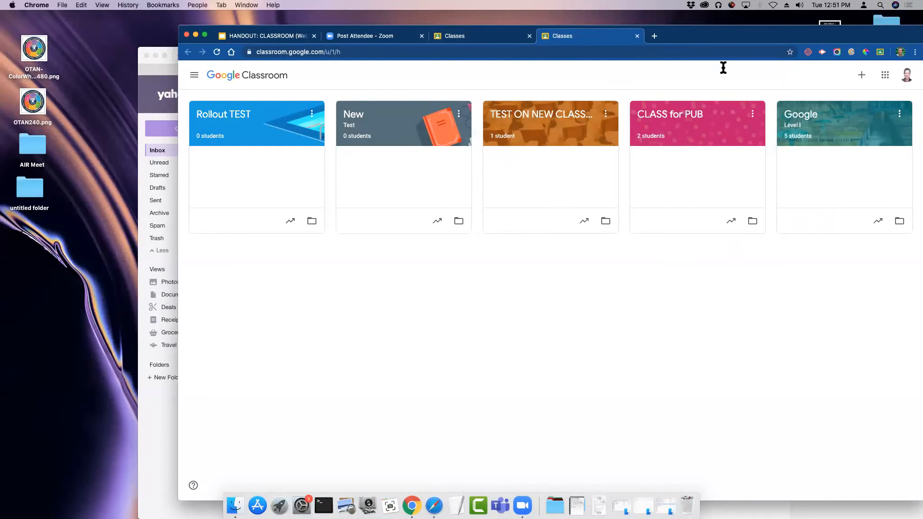
left_click_drag(736, 32, 708, 17)
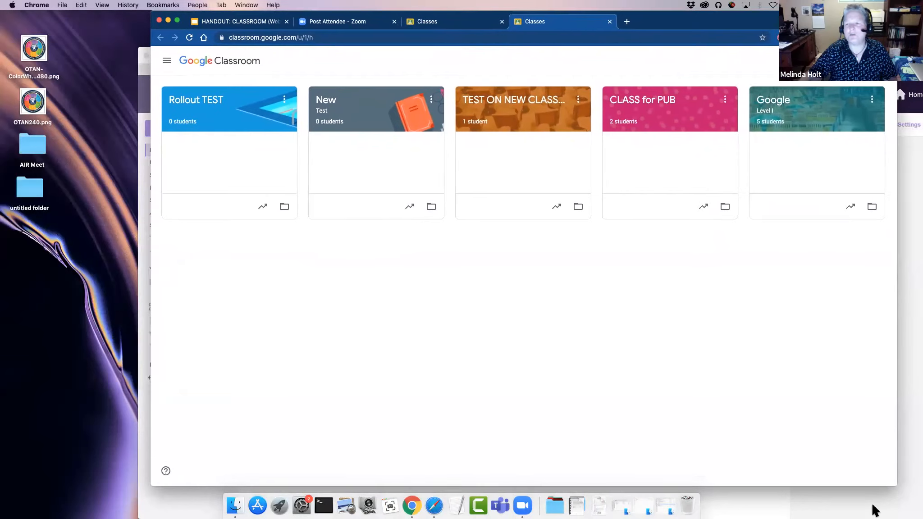
left_click_drag(896, 487, 914, 512)
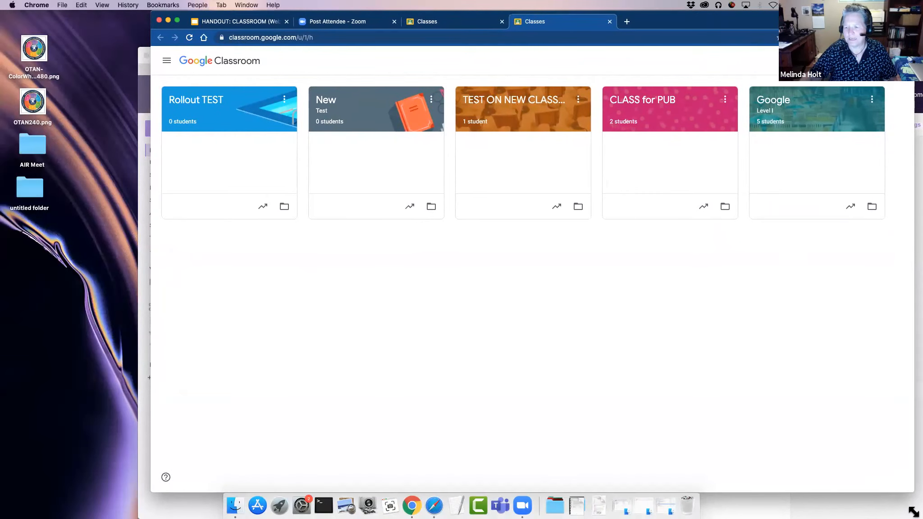
left_click_drag(842, 24, 835, 49)
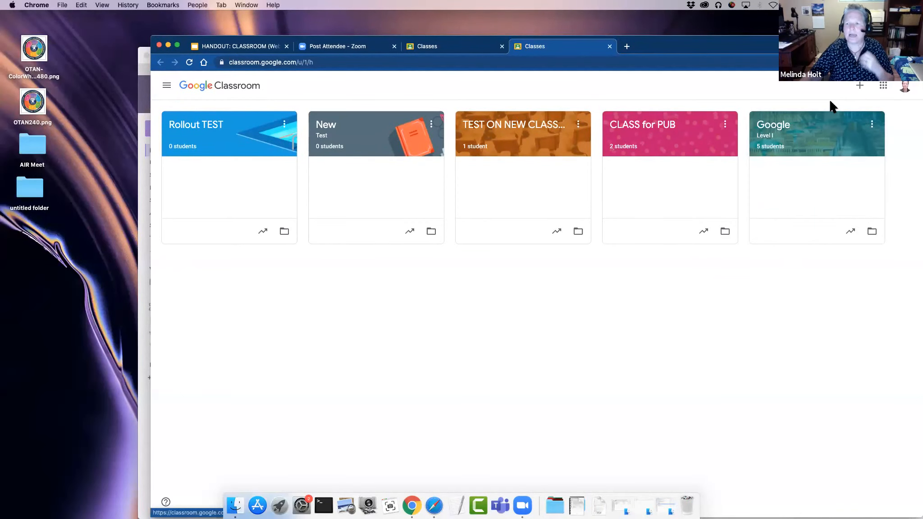
Step: Open the settings of the Google Level I class and review the general options, including the Meet link and its visibility to students
left_click(783, 130)
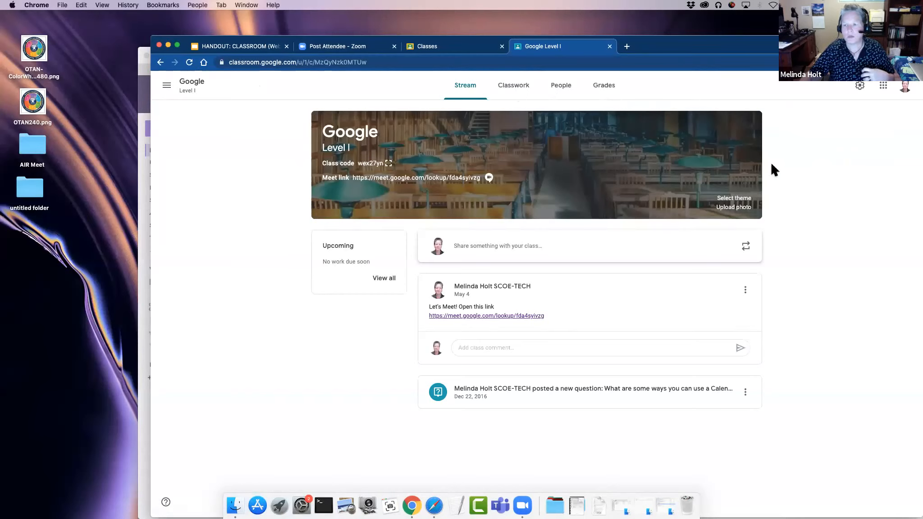
left_click(860, 87)
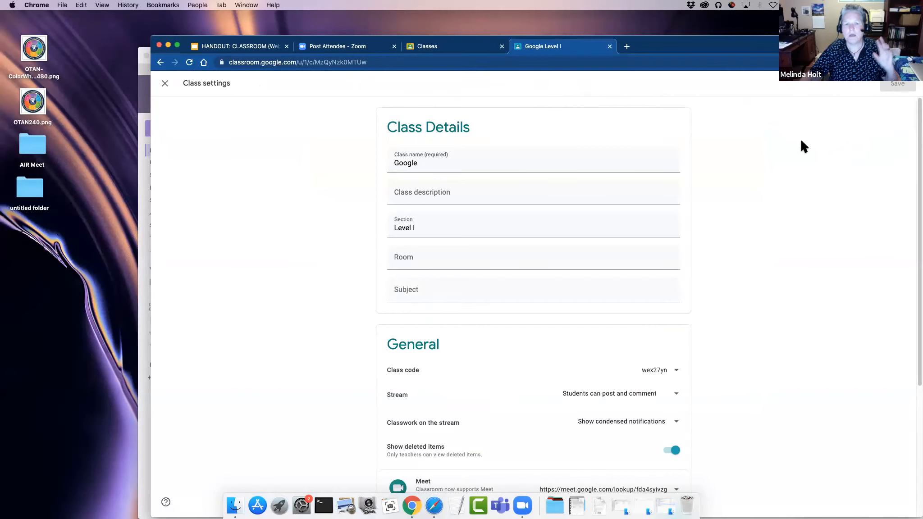
scroll(699, 223, "down", 1)
scroll(697, 215, "down", 5)
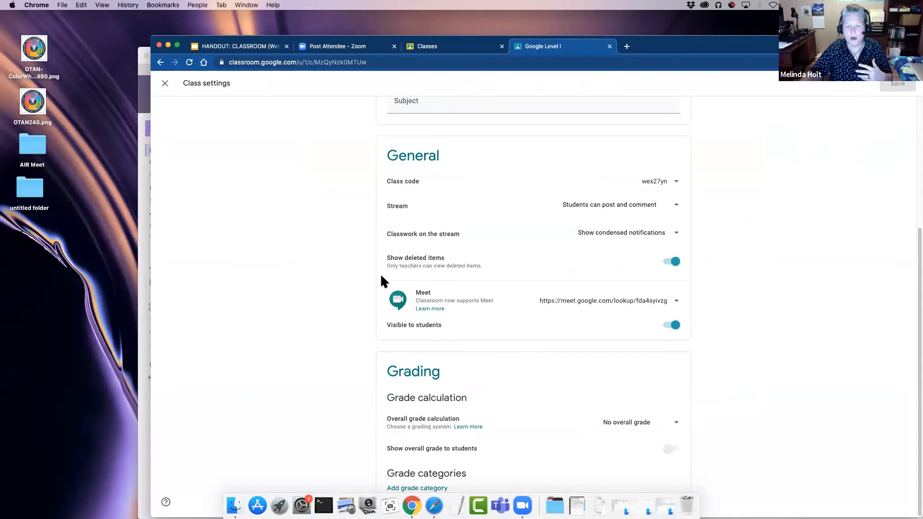
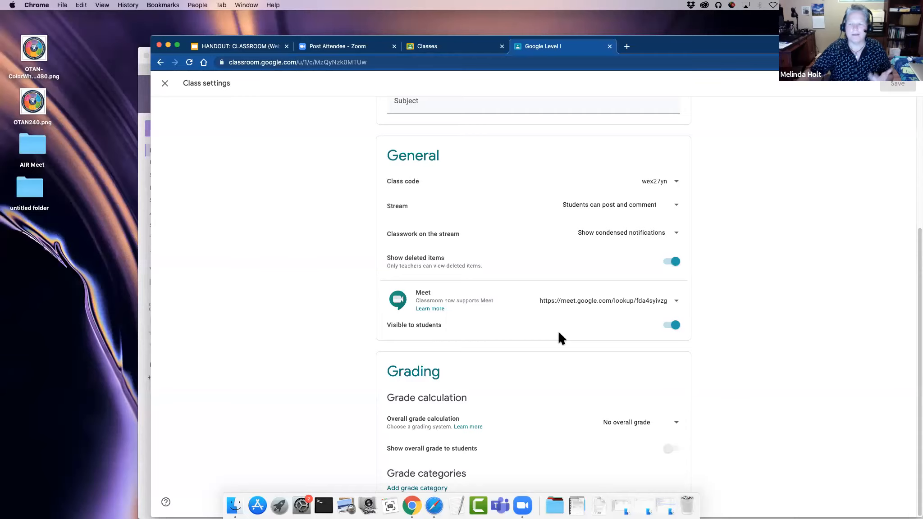
left_click_drag(766, 45, 763, 44)
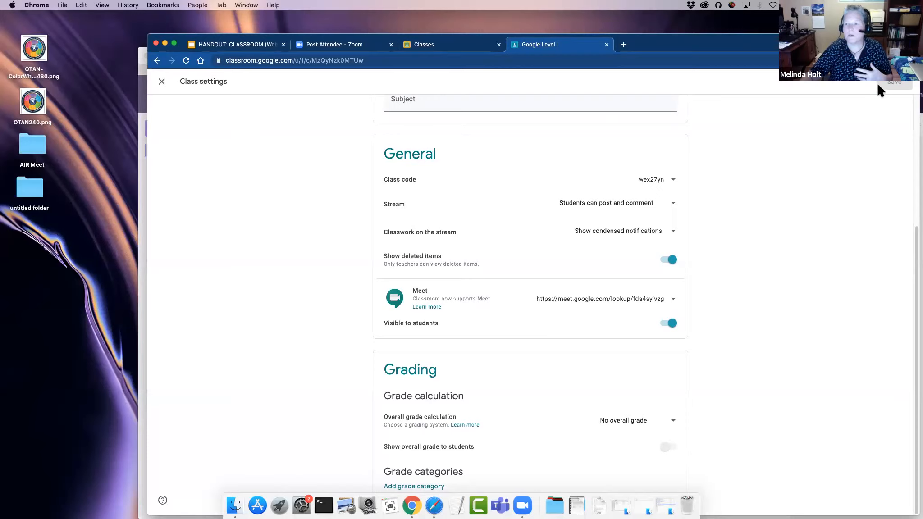
scroll(801, 240, "up", 5)
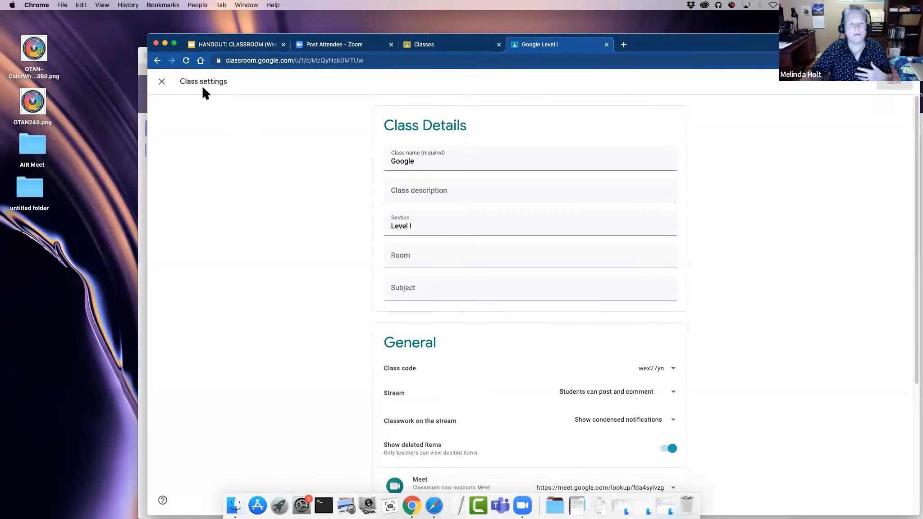
left_click_drag(671, 44, 723, 38)
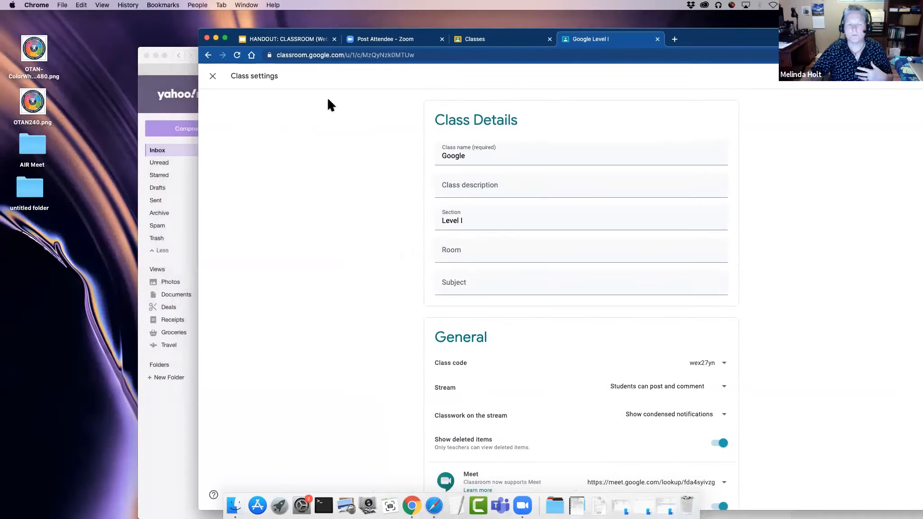
Step: Close the class settings and compare where the Meet link appears on the Classwork page and in the class stream
left_click(213, 78)
left_click(561, 81)
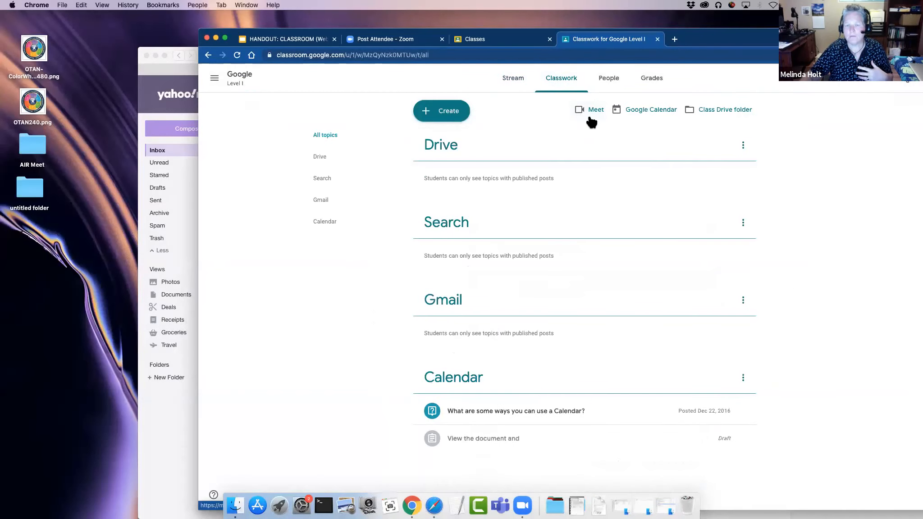
left_click(514, 81)
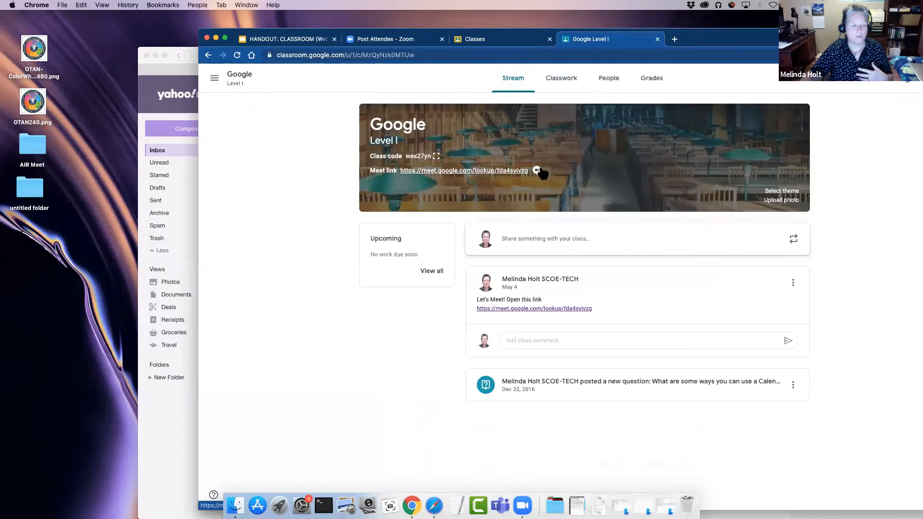
left_click(562, 80)
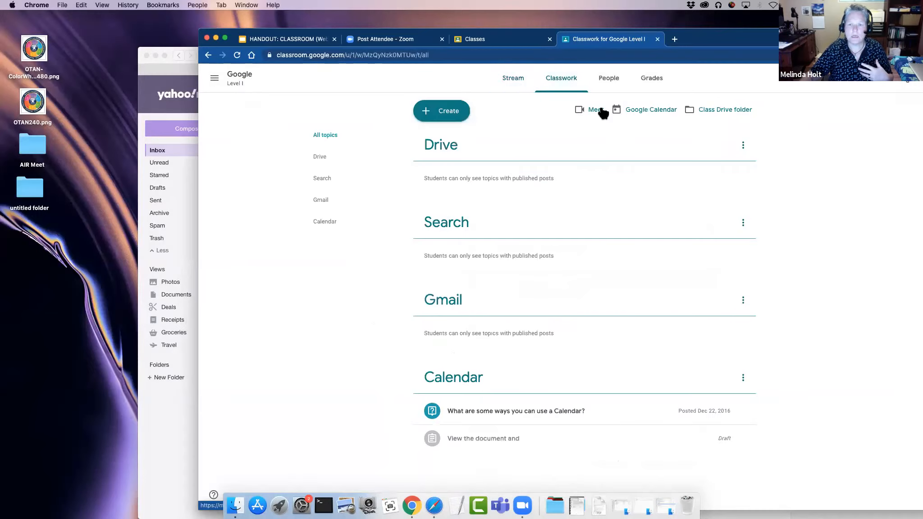
left_click(513, 81)
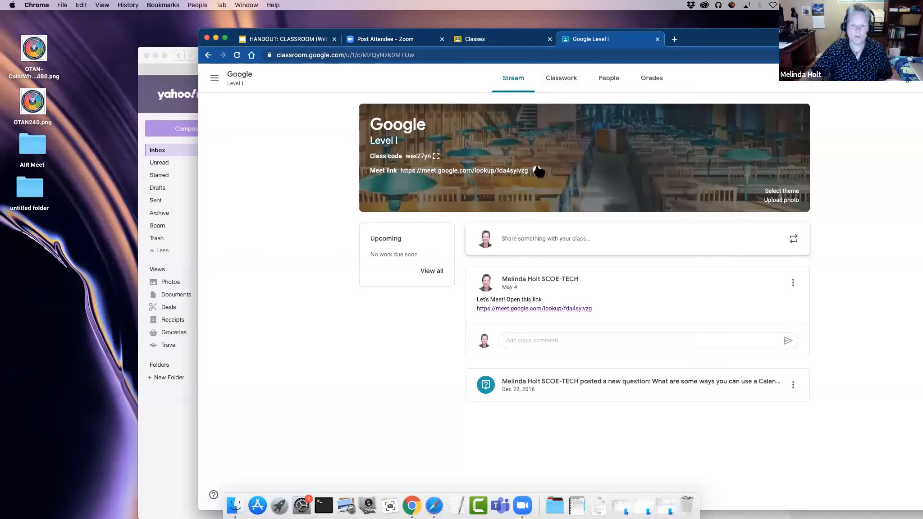
Step: Open the class's Meet session from the Classwork page without joining, and close both the Meet and the Google Level I tabs
left_click(564, 80)
left_click(588, 114)
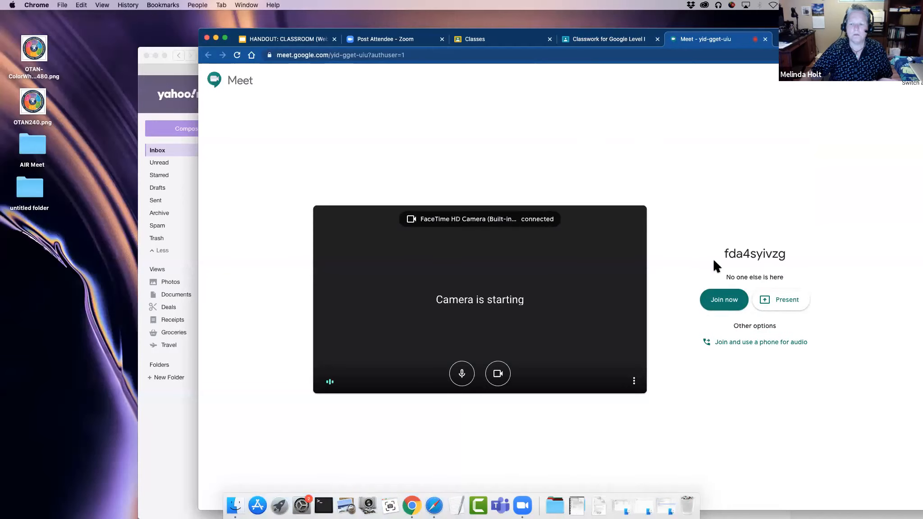
left_click(765, 39)
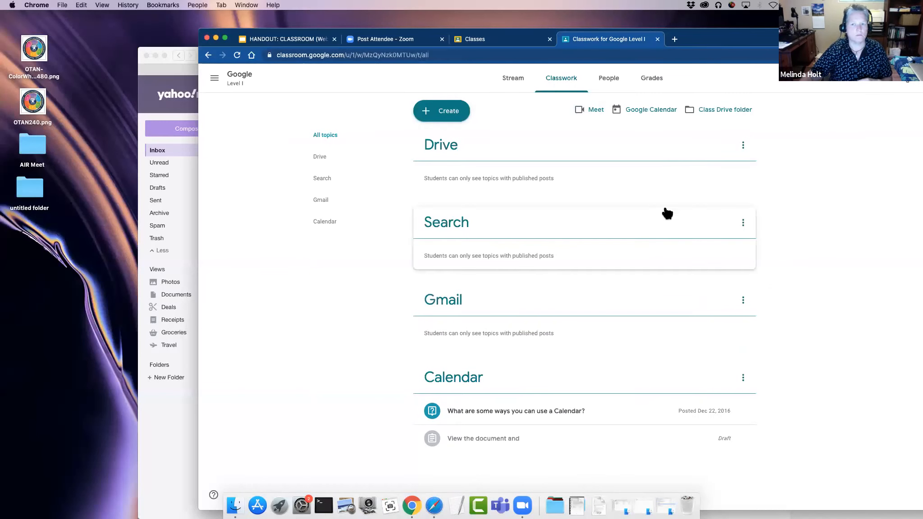
left_click(657, 40)
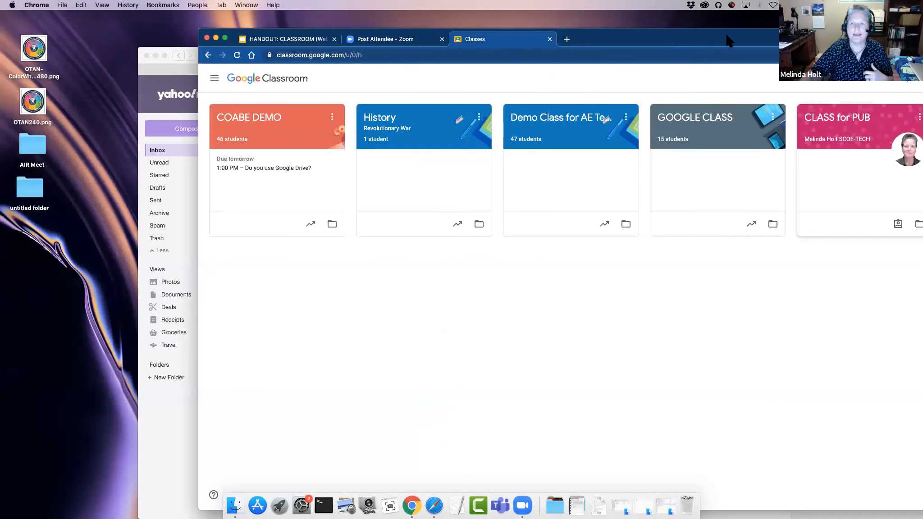
Step: Switch to the "HANDOUT: CLASSROOM (Webinar)" slides and start presenting from slide 19, "CLASSROOM SETTINGS"
left_click_drag(688, 38, 709, 51)
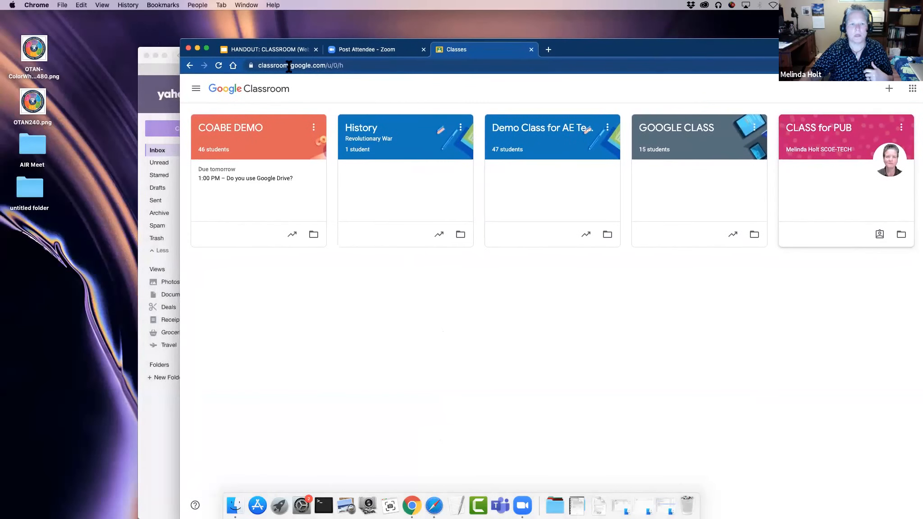
left_click(278, 51)
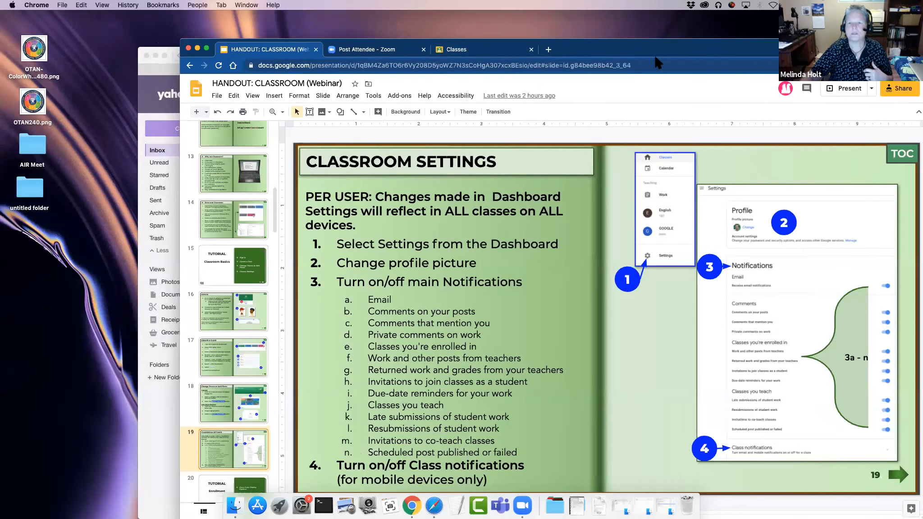
left_click_drag(640, 47, 614, 24)
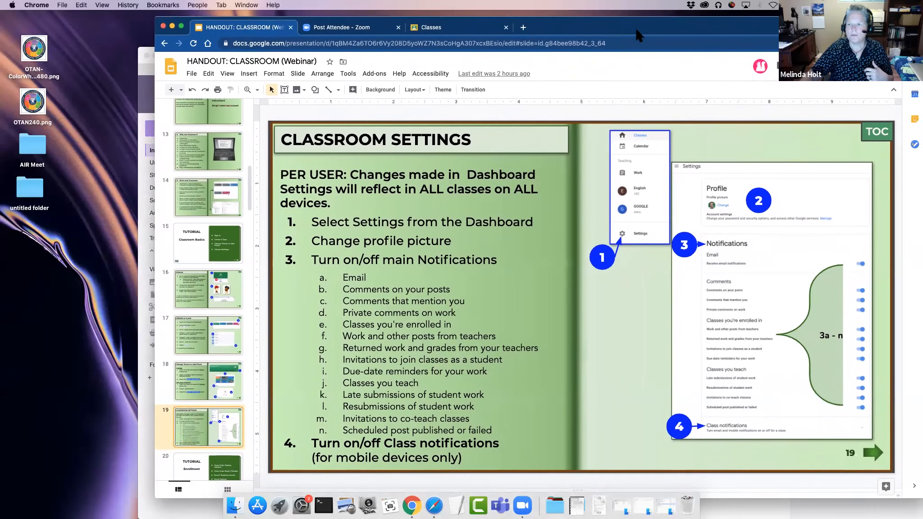
left_click(872, 69)
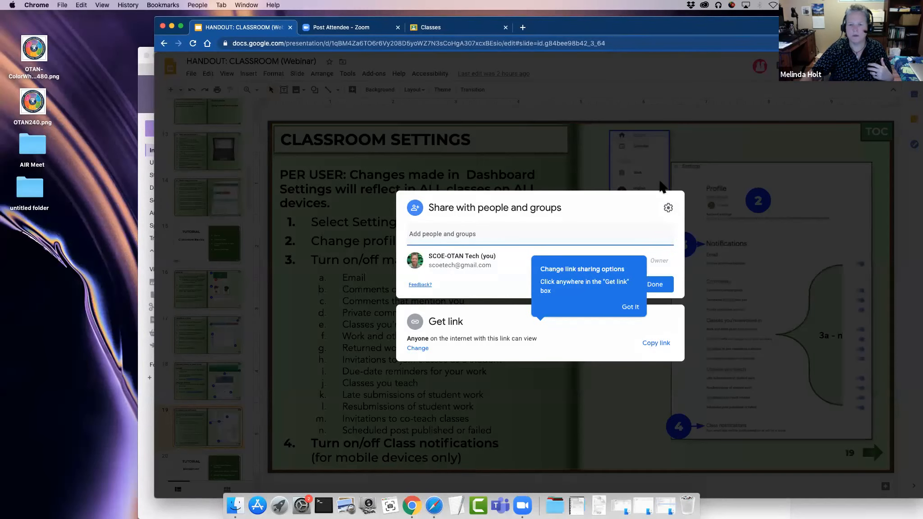
left_click(652, 171)
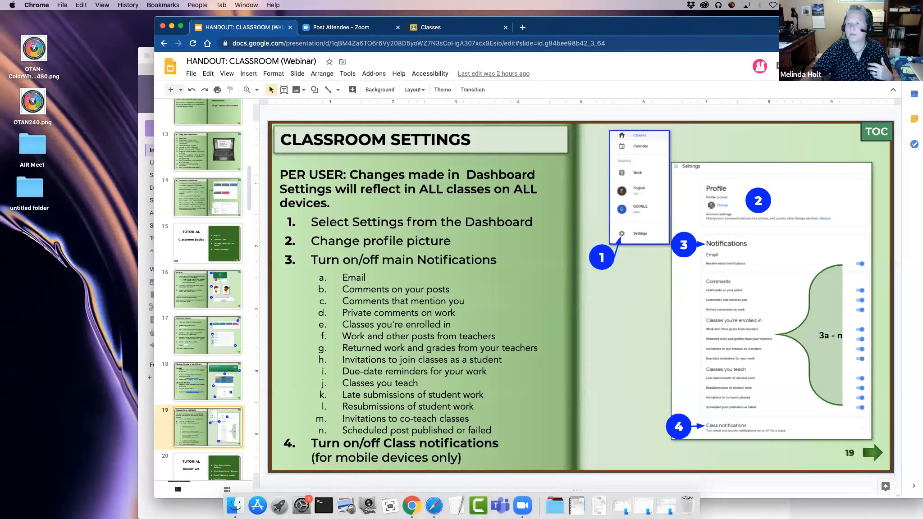
left_click(816, 66)
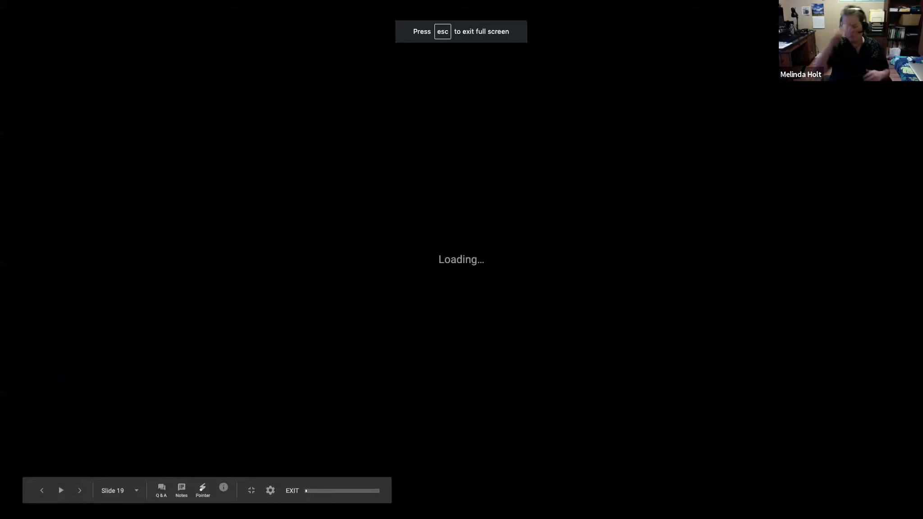
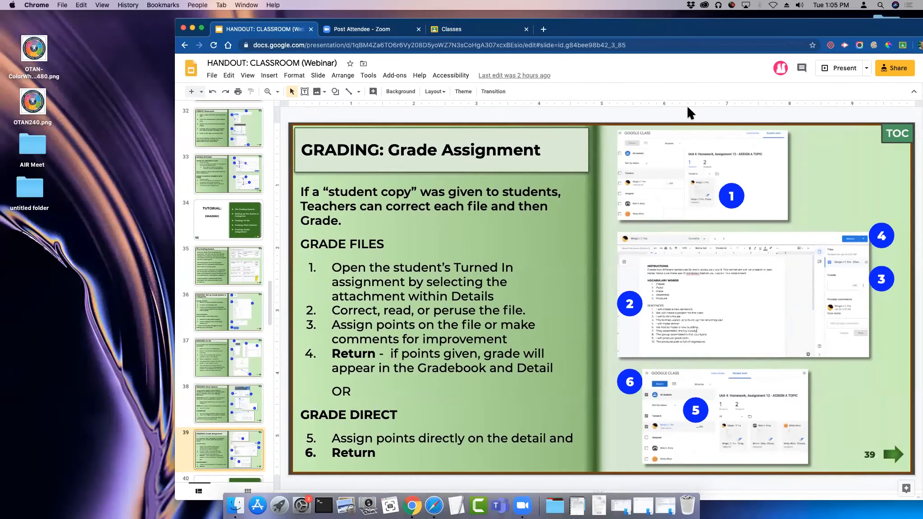
Step: Show slide 38, "GRADING: More Options", in the handout and return to the Google Classroom list of classes
key("Up")
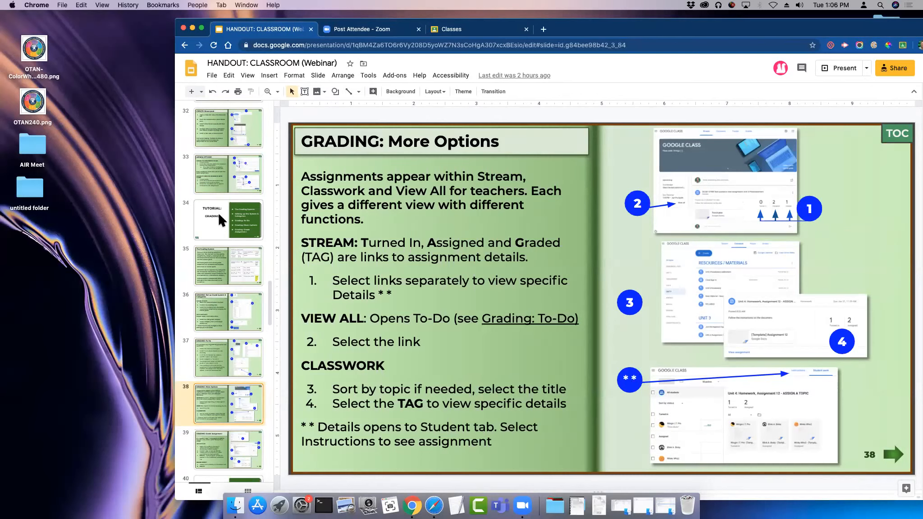
left_click_drag(605, 27, 607, 40)
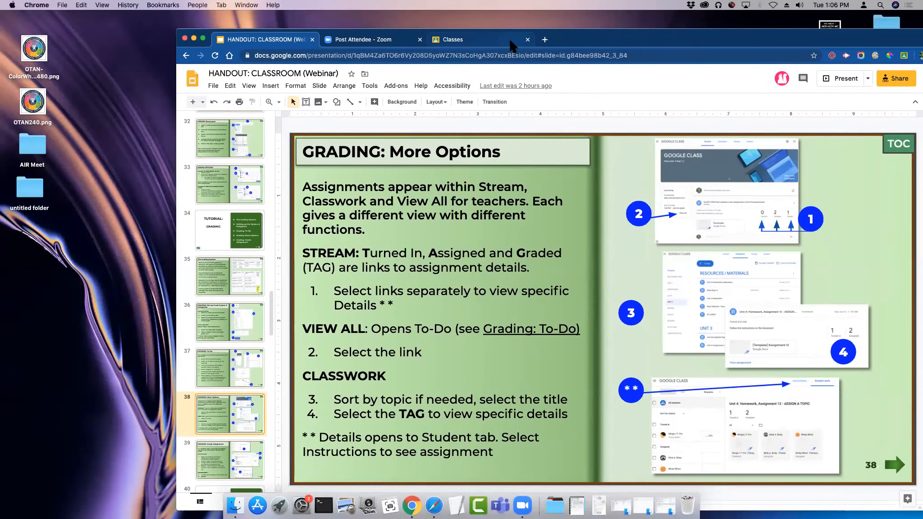
left_click(510, 42)
mouse_move(571, 41)
left_mouse_down()
mouse_move(580, 50)
mouse_move(578, 31)
left_mouse_up()
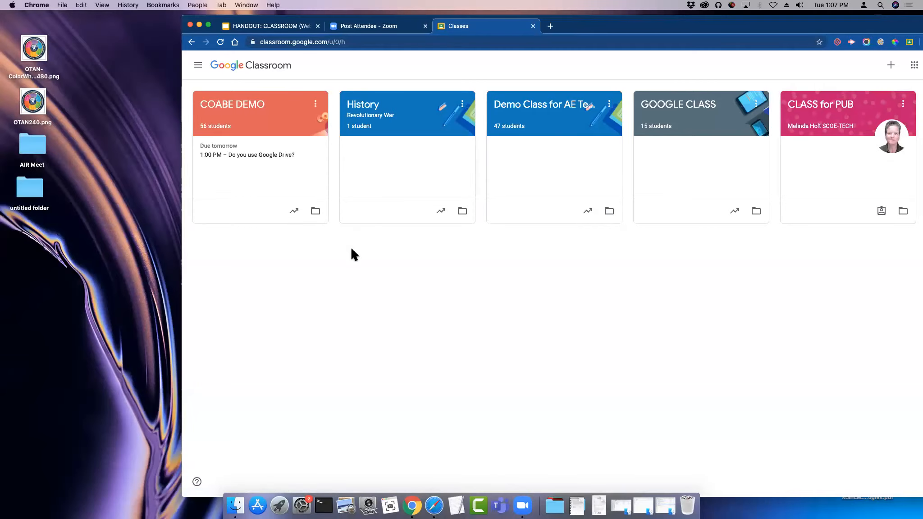
Step: Enlarge the page for the audience and open the general Classroom settings
left_click(198, 68)
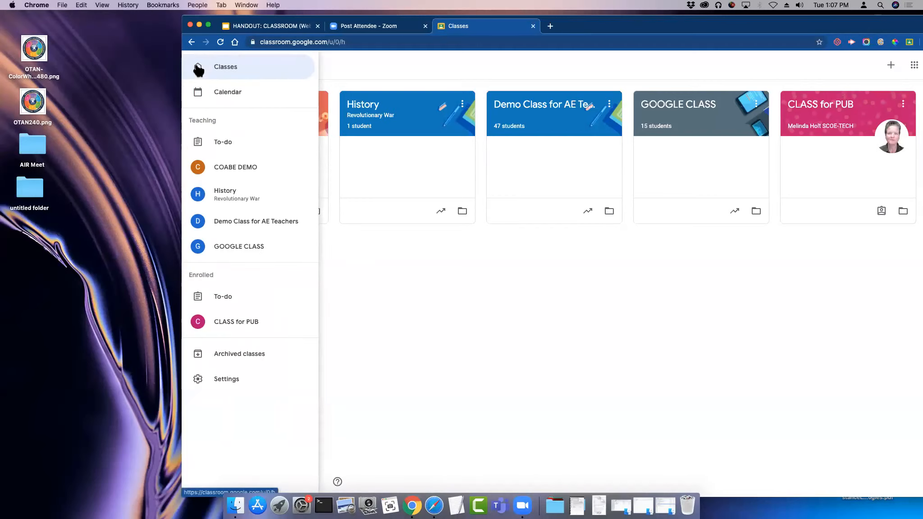
left_click(351, 64)
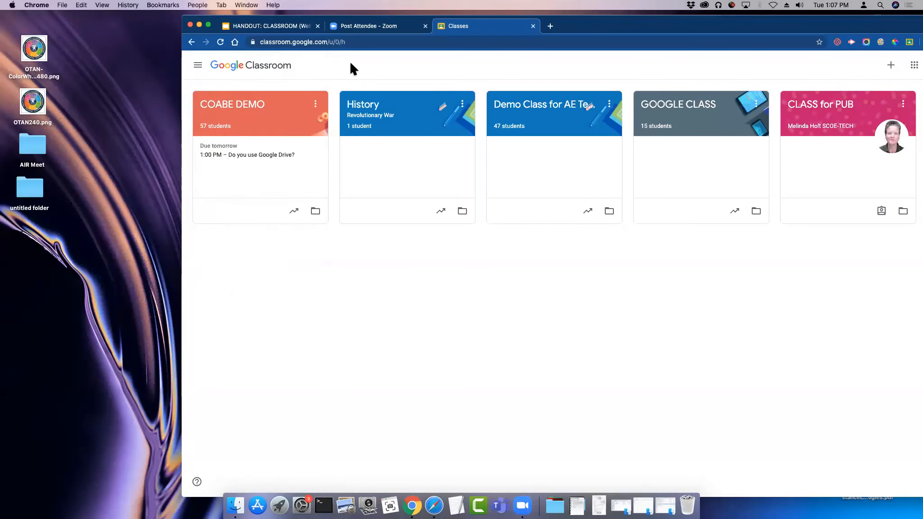
key("super+plus")
key("super+plus")
key("super+plus")
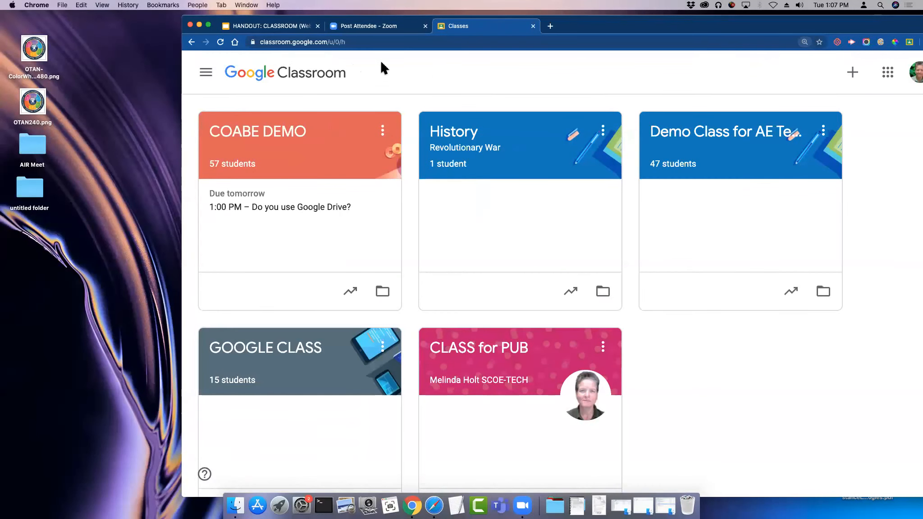
left_click(206, 73)
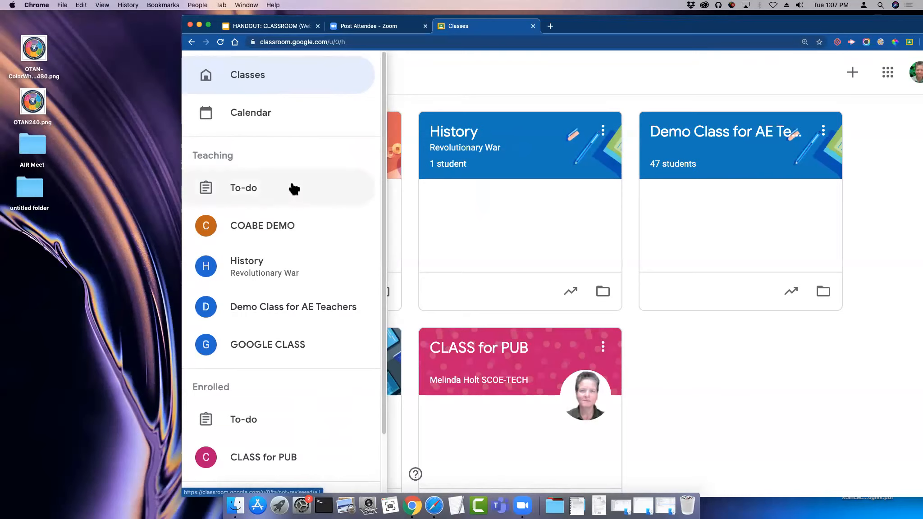
scroll(293, 188, "down", 3)
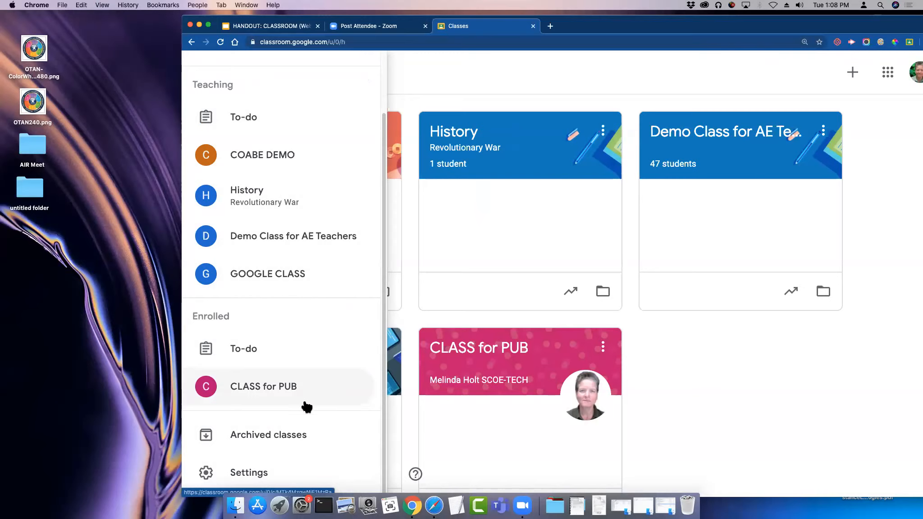
left_click(251, 475)
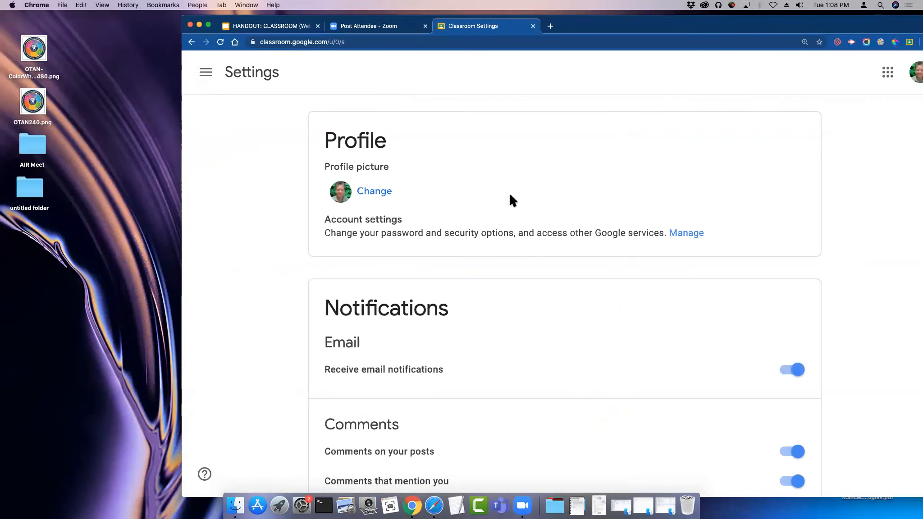
Step: Look through the notification settings and expand the list of per-class notifications
scroll(635, 227, "down", 4)
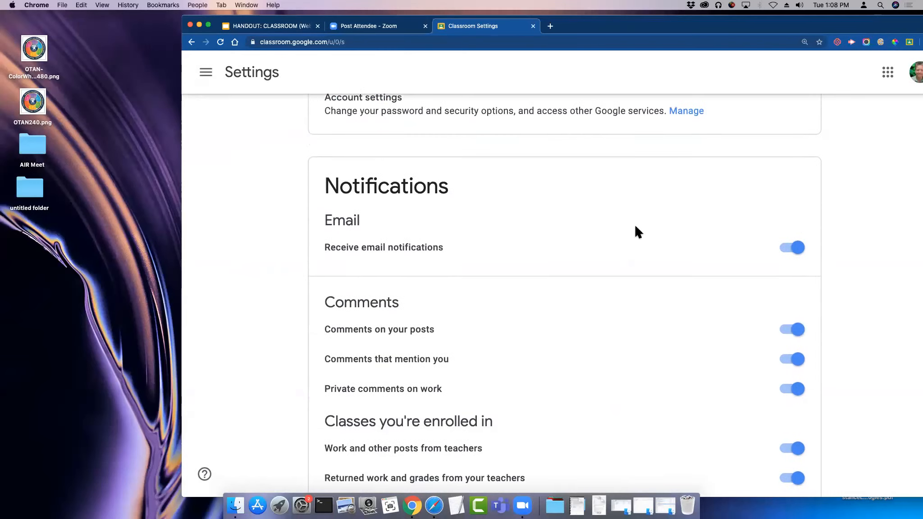
scroll(635, 226, "down", 4)
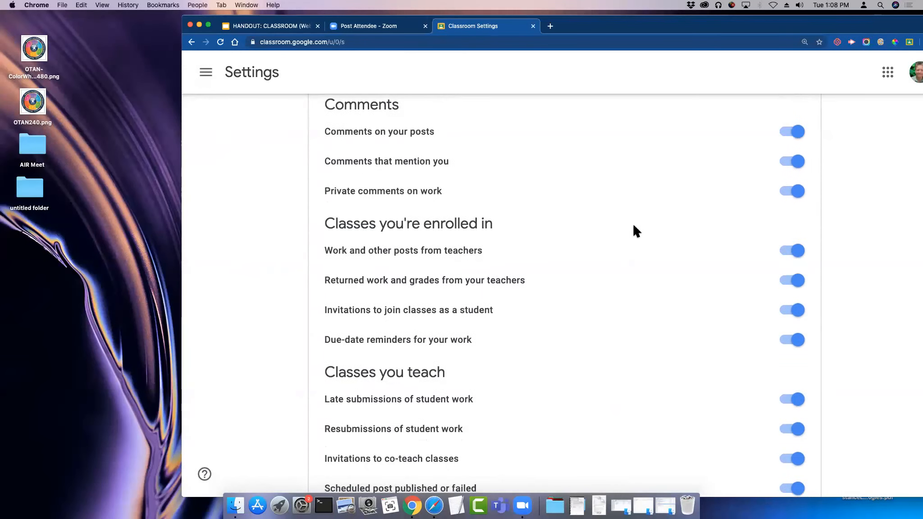
scroll(632, 224, "down", 3)
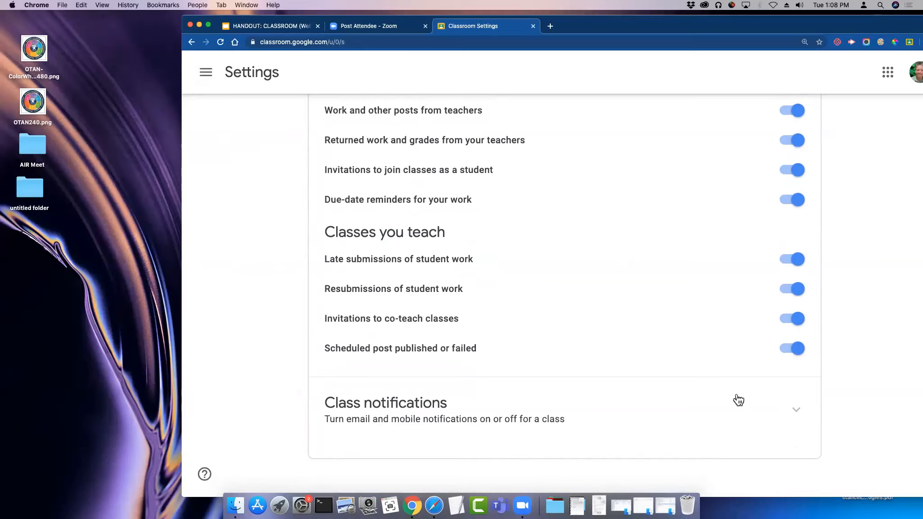
left_click(797, 414)
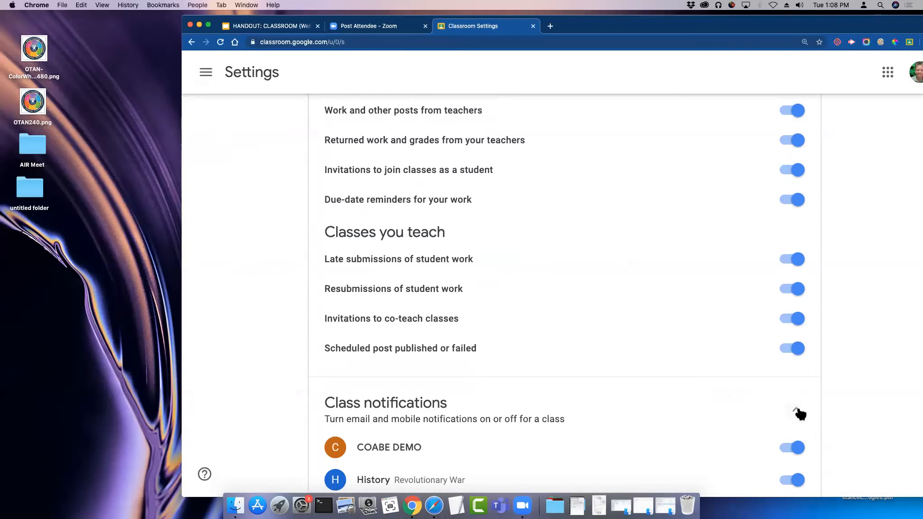
scroll(696, 319, "down", 2)
scroll(694, 313, "down", 2)
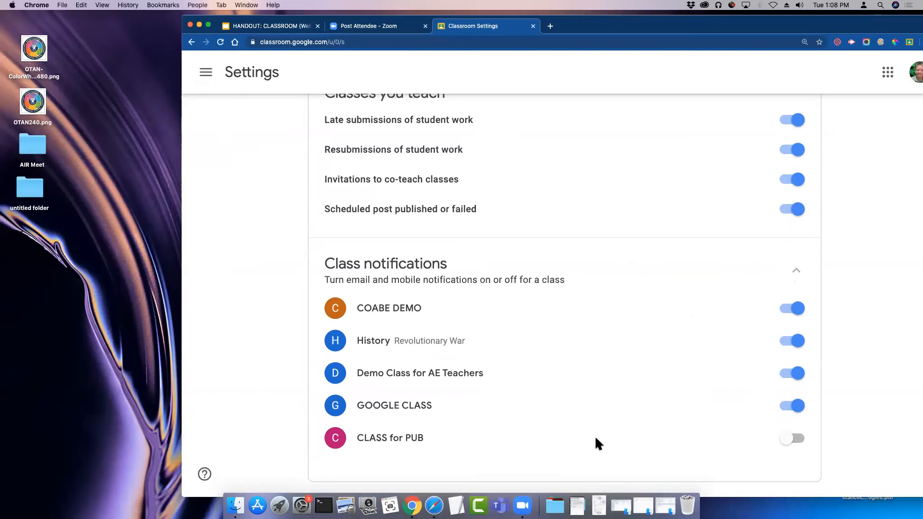
Step: Toggle CLASS for PUB notifications on and back off, and turn off notifications for GOOGLE CLASS and Demo Class for AE Teachers
left_click(798, 438)
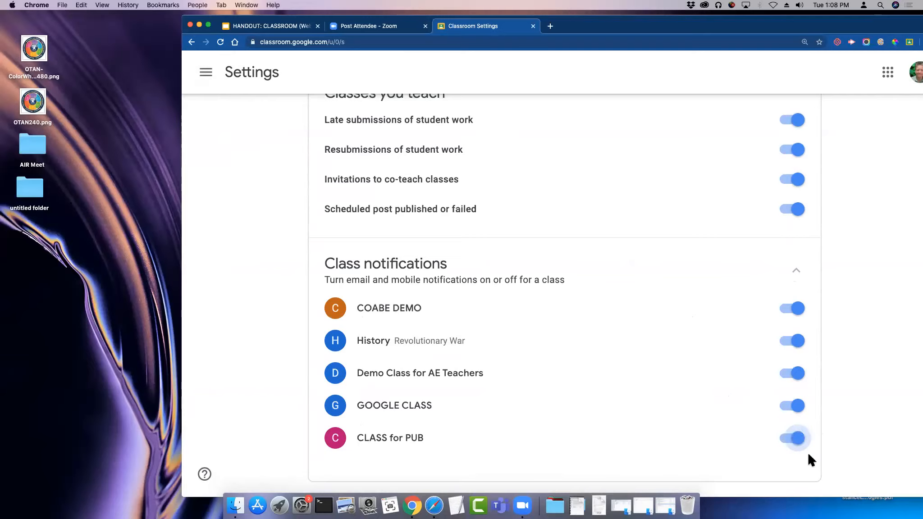
left_click(799, 439)
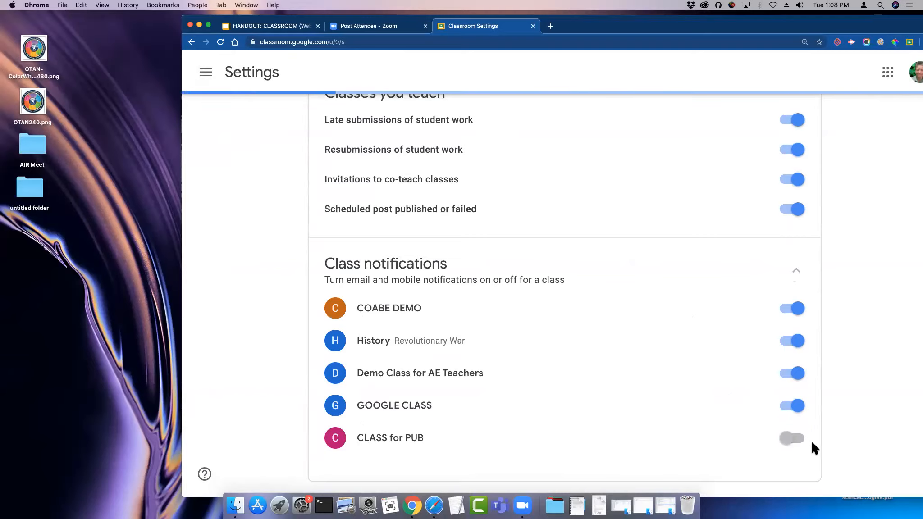
left_click(797, 407)
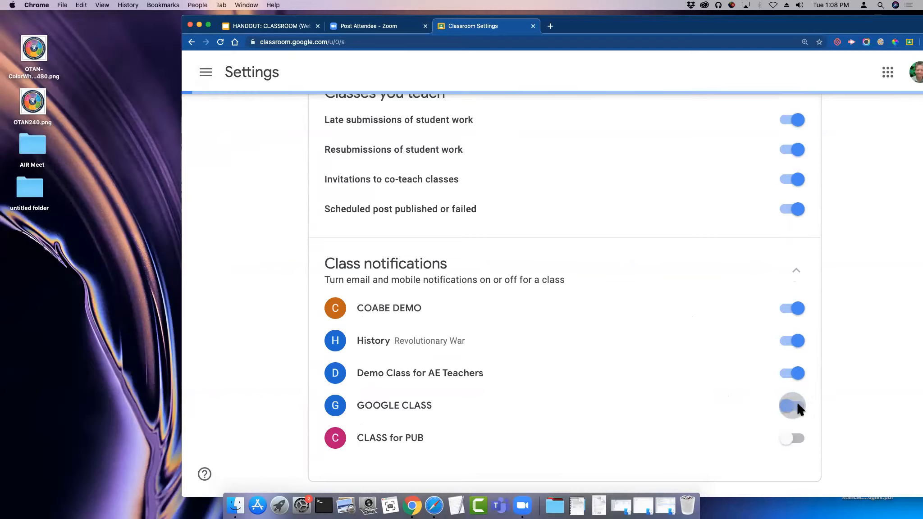
left_click(795, 374)
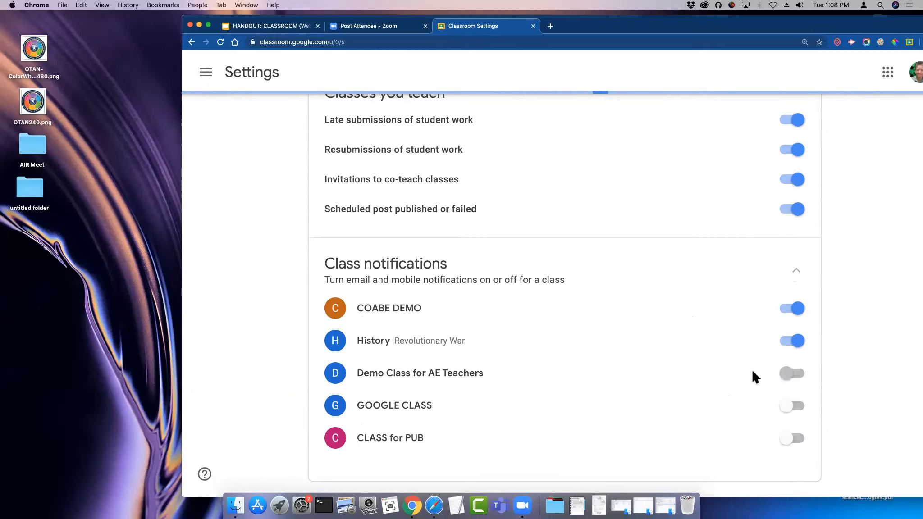
left_click(798, 273)
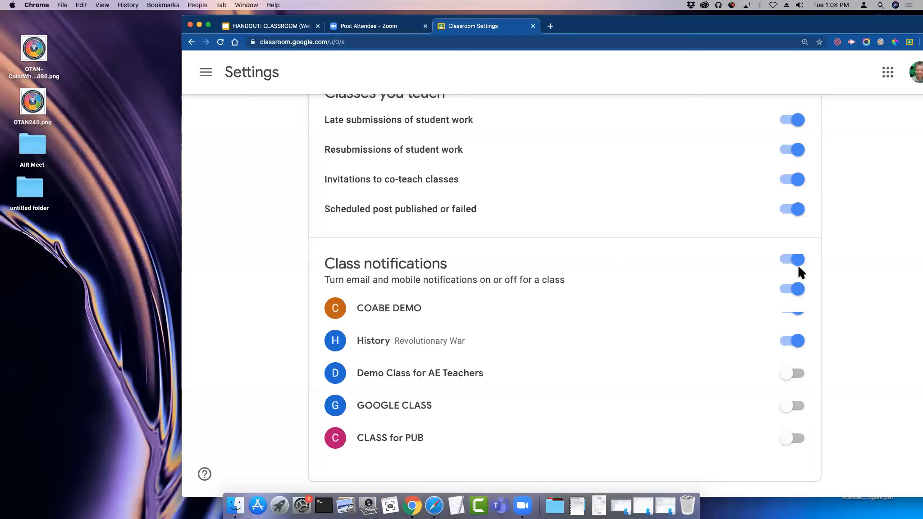
Step: Leave the Classroom settings and return to the list of classes
scroll(580, 233, "up", 8)
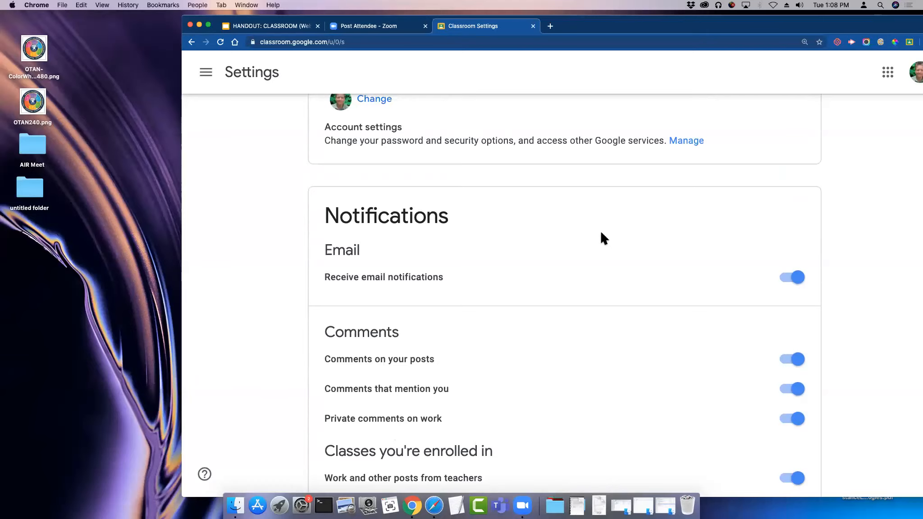
scroll(601, 232, "up", 1)
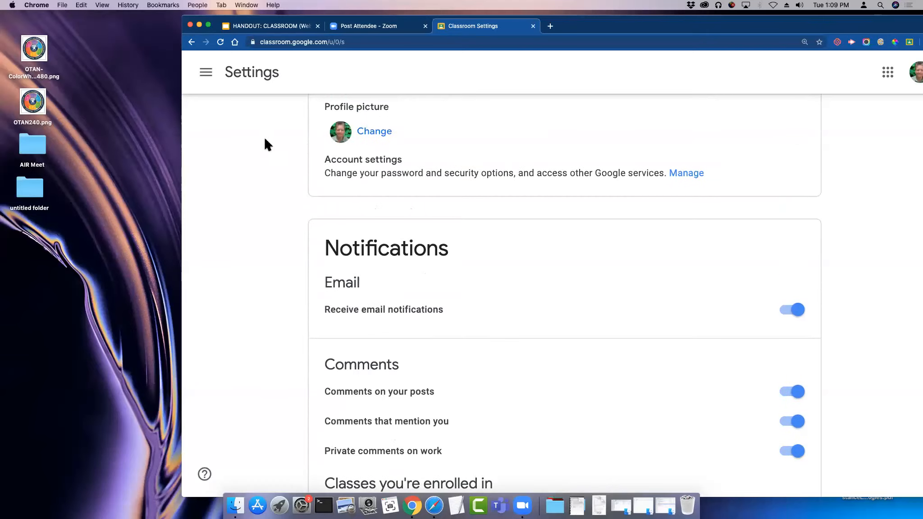
left_click(206, 73)
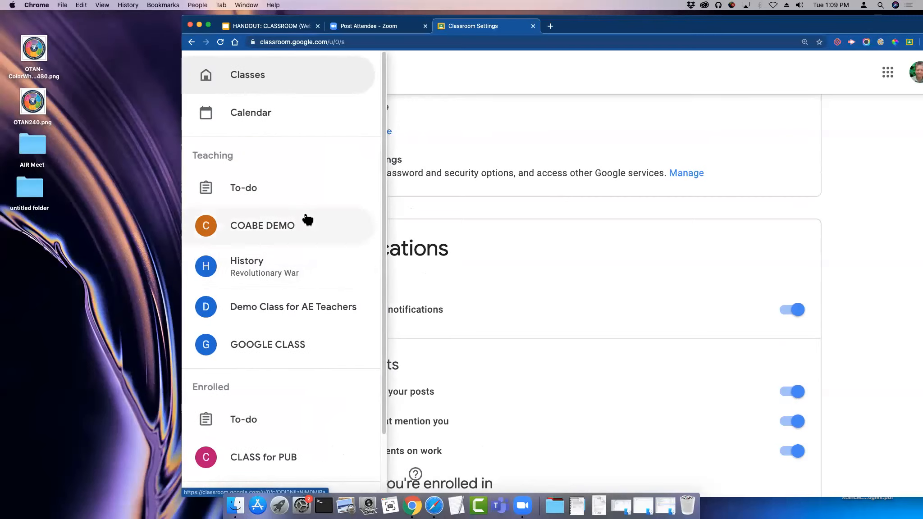
left_click(248, 77)
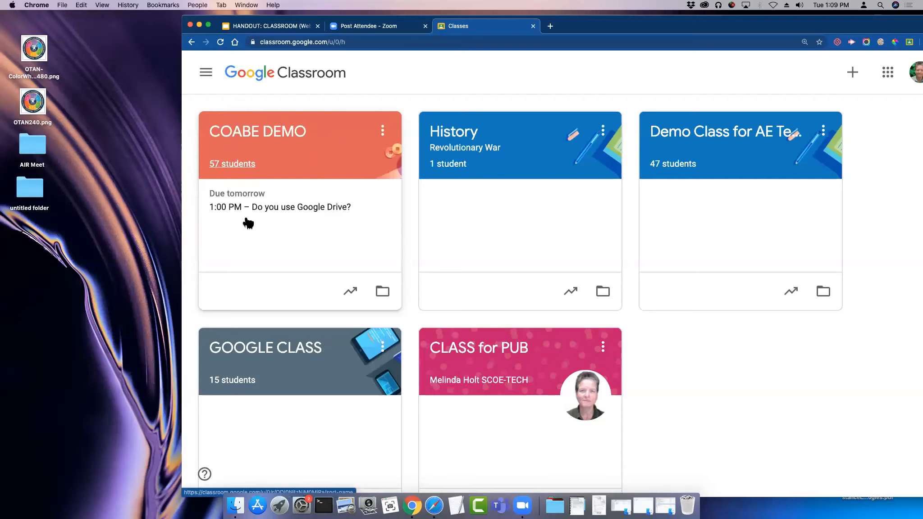
Step: Open the COABE DEMO class's Drive folder and show the choices for adding a new item
left_click(382, 292)
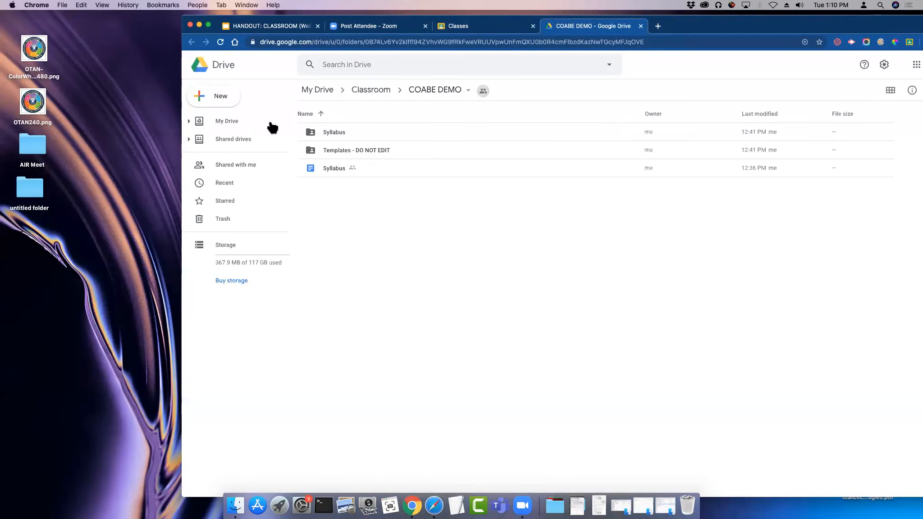
left_click(220, 98)
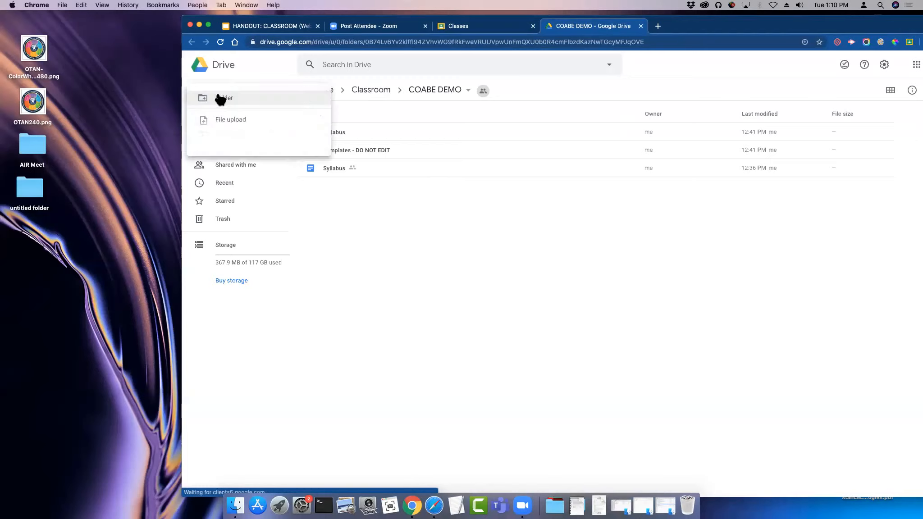
Step: Create a Google Doc in the shared COABE DEMO folder and title it "DOC for COABE"
left_click(227, 159)
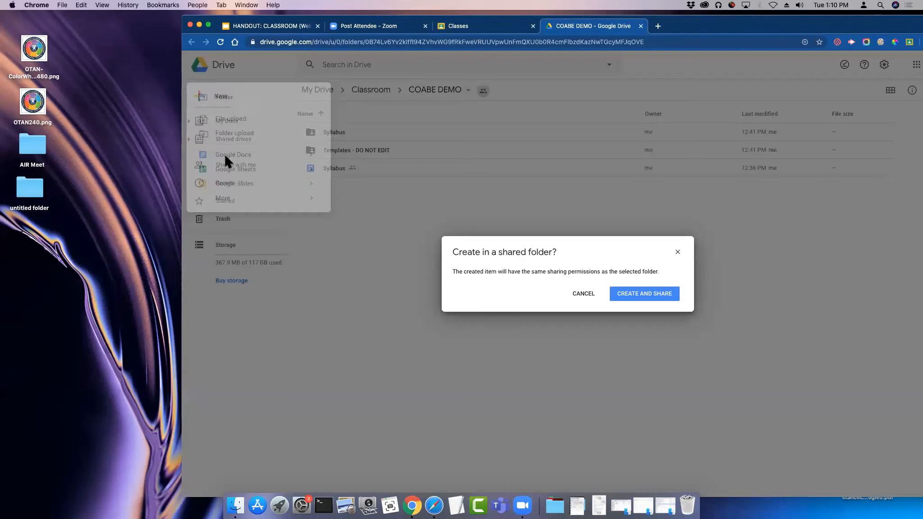
left_click(640, 289)
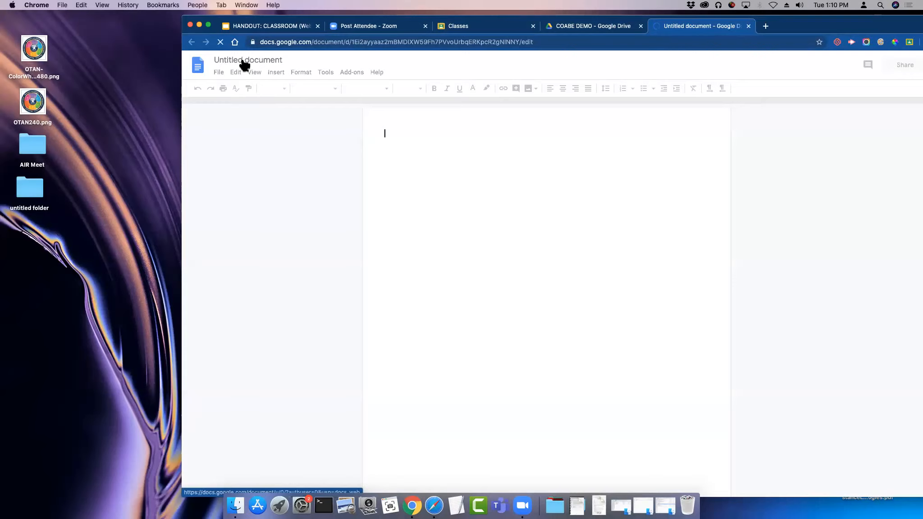
left_click(246, 61)
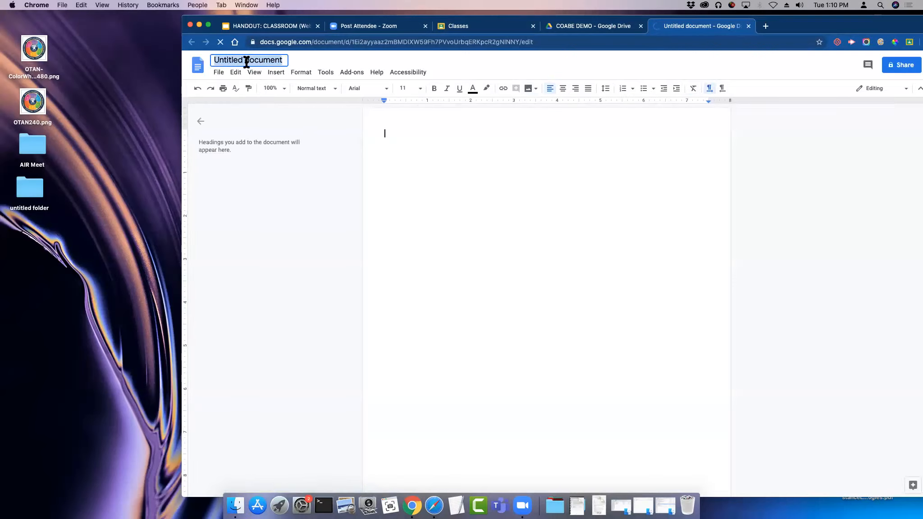
type("DCO")
key("BackSpace")
key("BackSpace")
type("OC f")
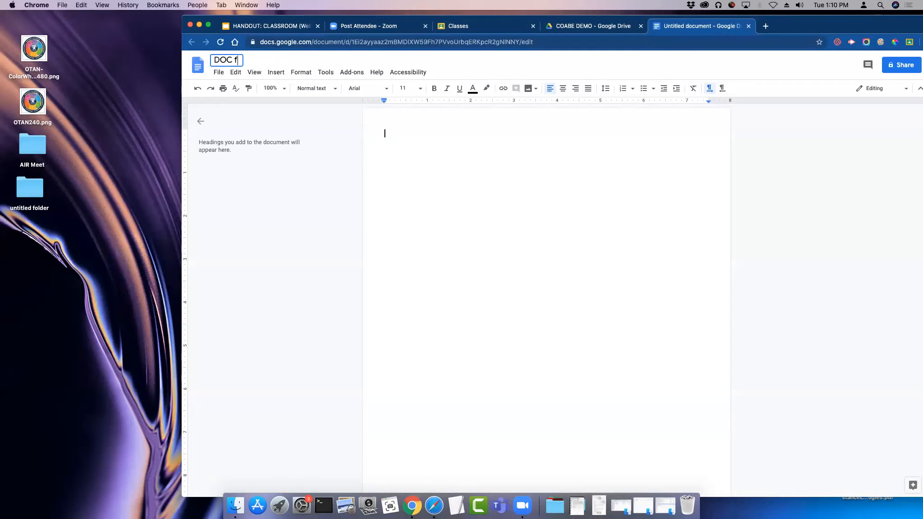
type("or COABE")
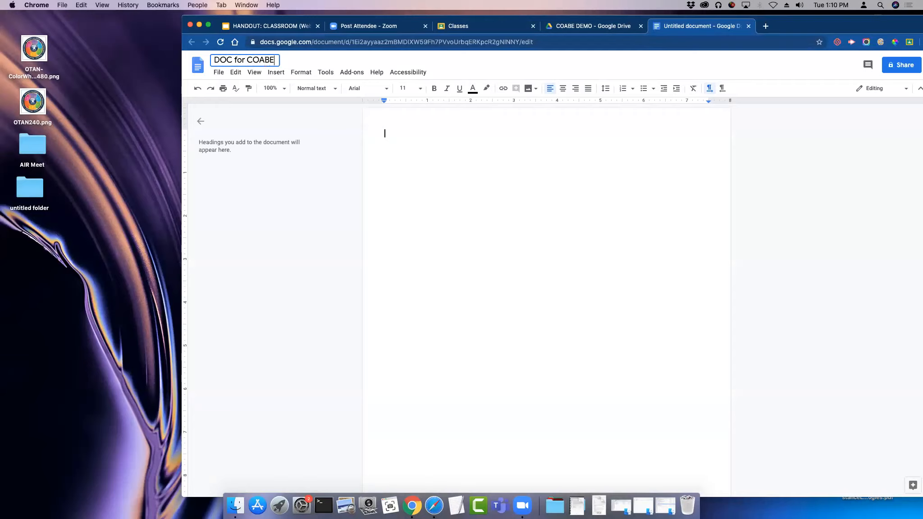
Step: Write "Assignment for COABE" in the document, followed by "Write a short para about how great it would be to win an Amazon card for $50."
left_click(400, 135)
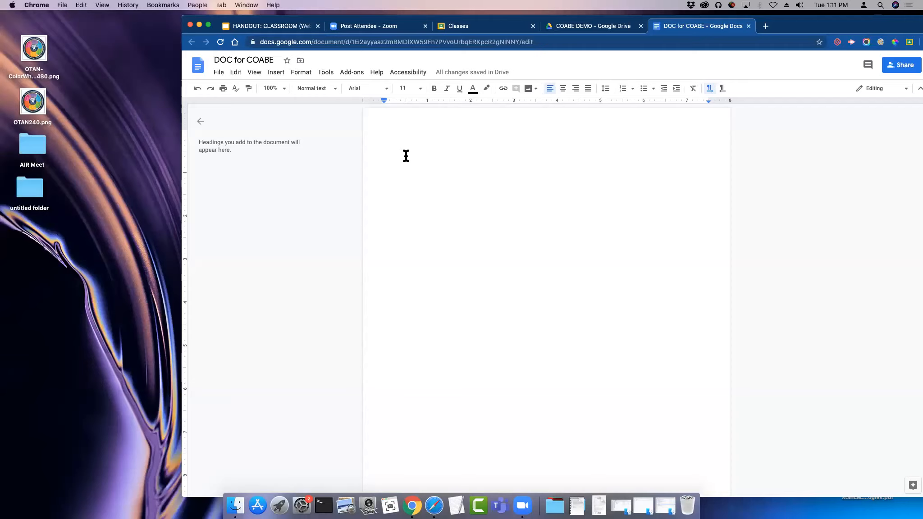
type("Assignment for COABE")
key("Return")
type("Write a c")
key("BackSpace")
type("short para about how great it would be ot")
key("BackSpace")
key("BackSpace")
key("BackSpace")
type("to win ")
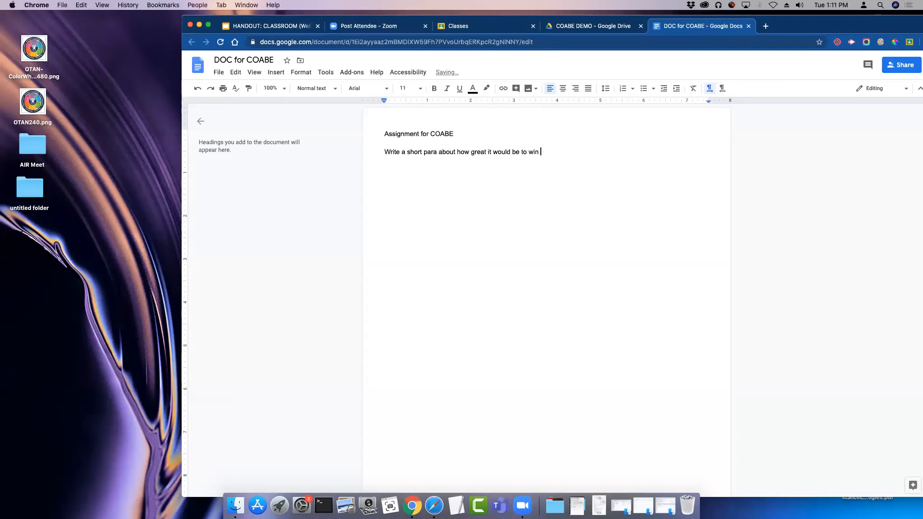
type("an Amazon card for $50.")
key("Return")
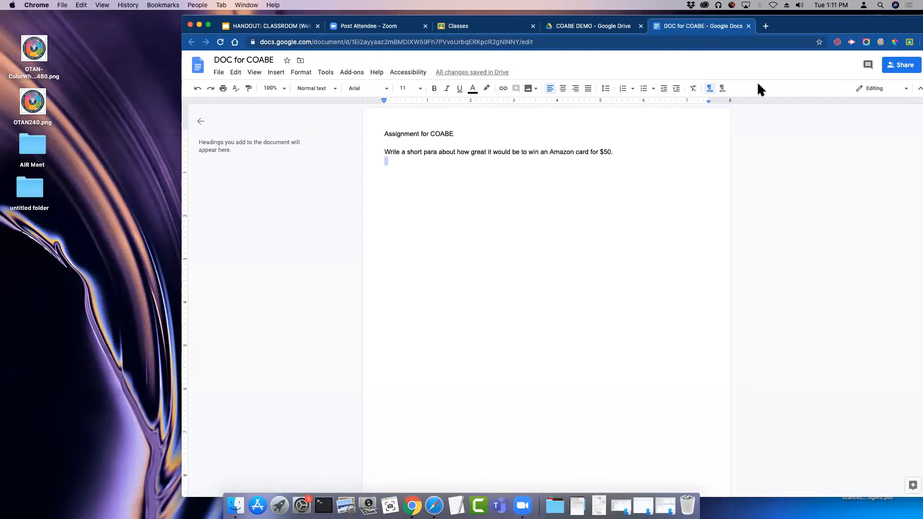
Step: Close the document and open the Classwork page of the COABE DEMO class in Google Classroom
left_click(748, 26)
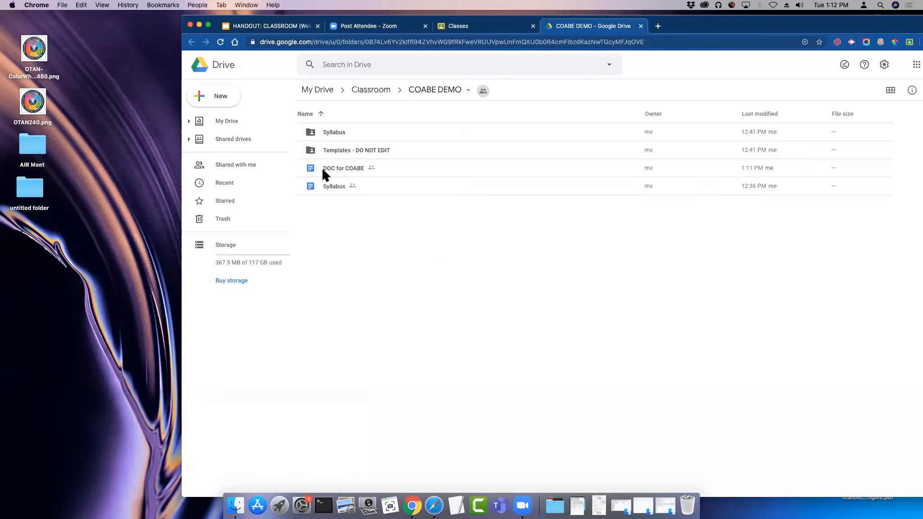
left_click_drag(703, 23, 694, 52)
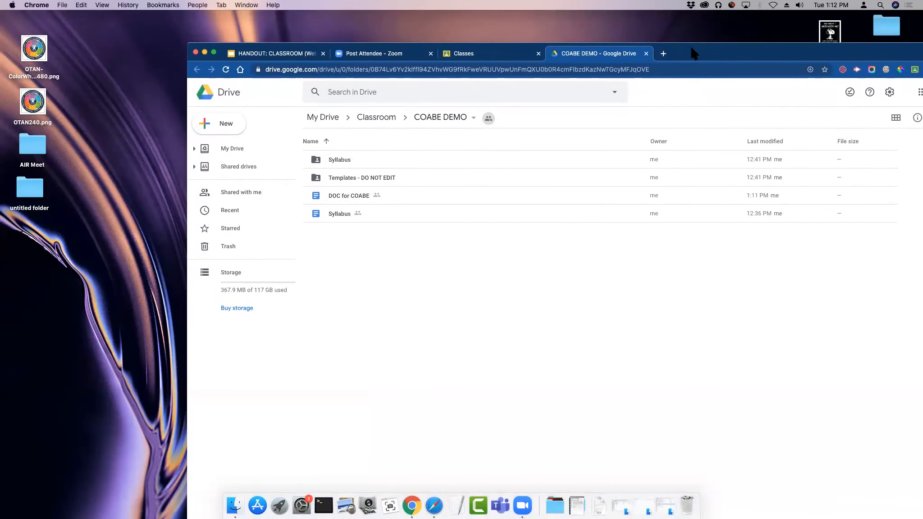
left_click(491, 57)
left_click_drag(698, 58, 698, 27)
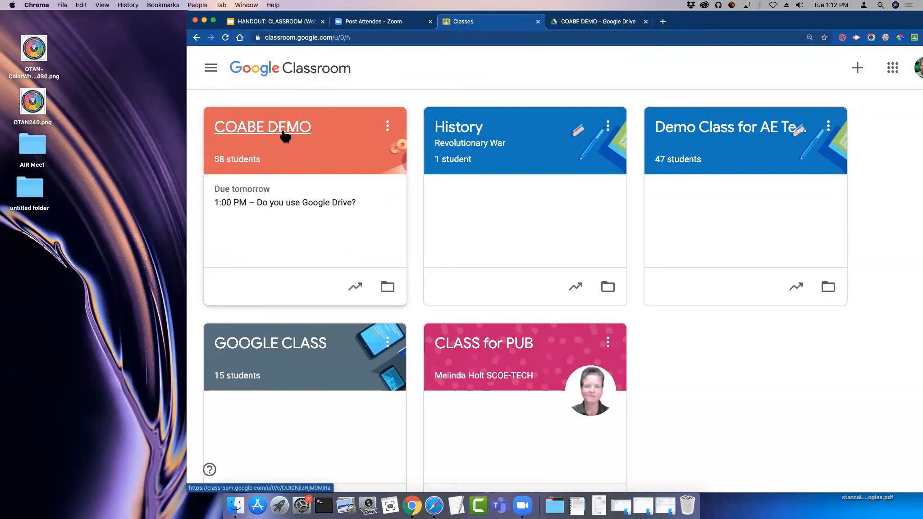
left_click(284, 132)
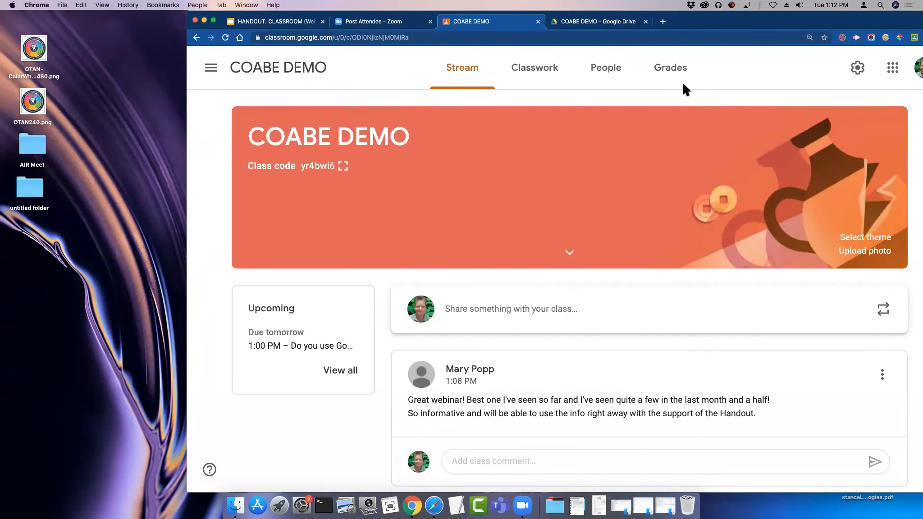
left_click(534, 74)
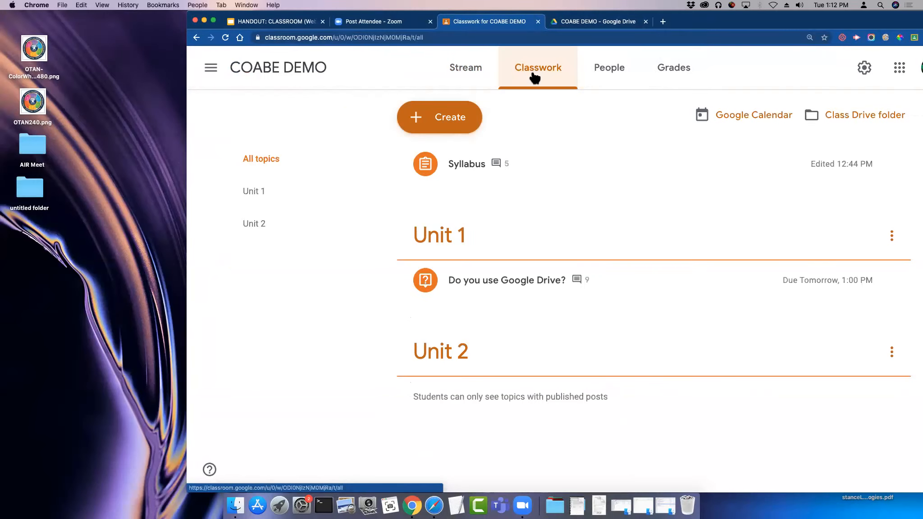
Step: Create a new assignment titled "paragraph to write"
left_click(446, 121)
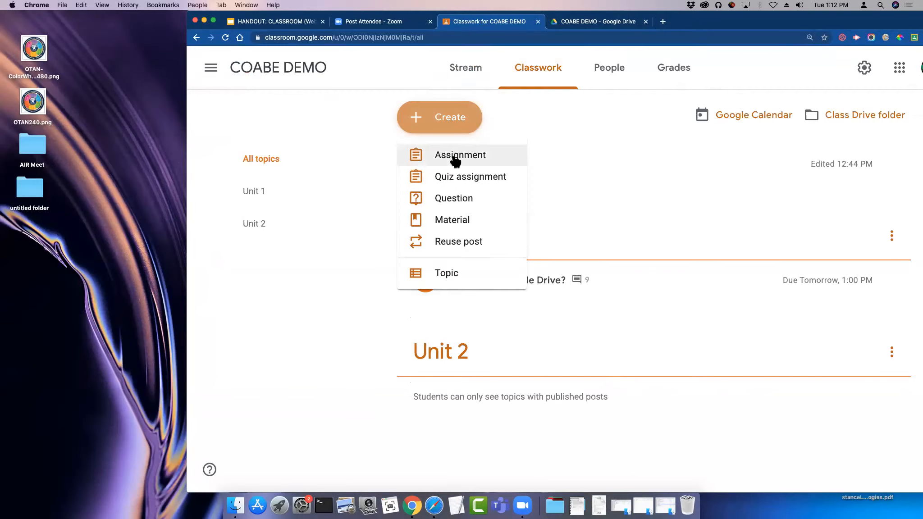
left_click(455, 158)
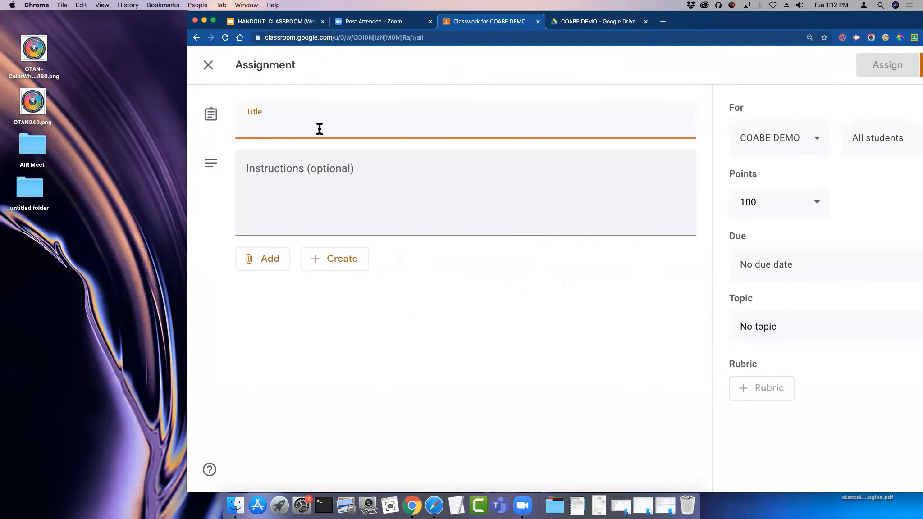
type("AP")
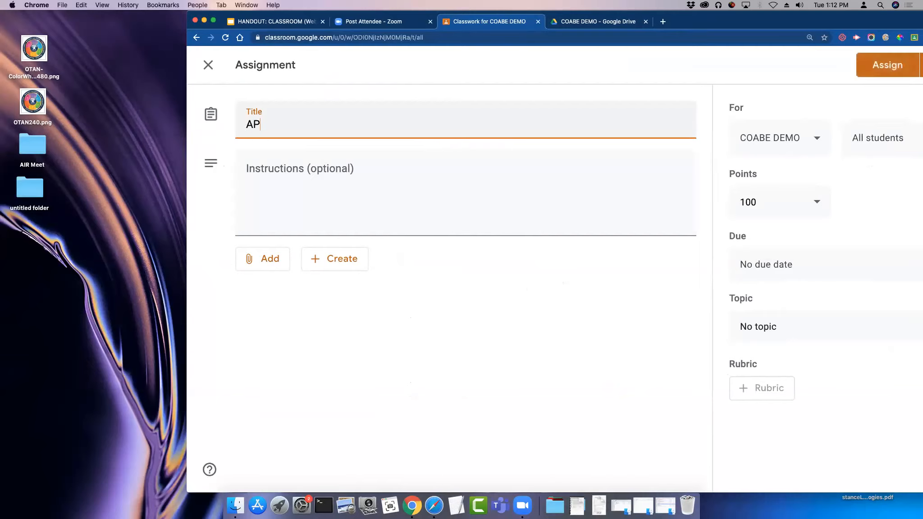
key("BackSpace")
type("paragraph to write")
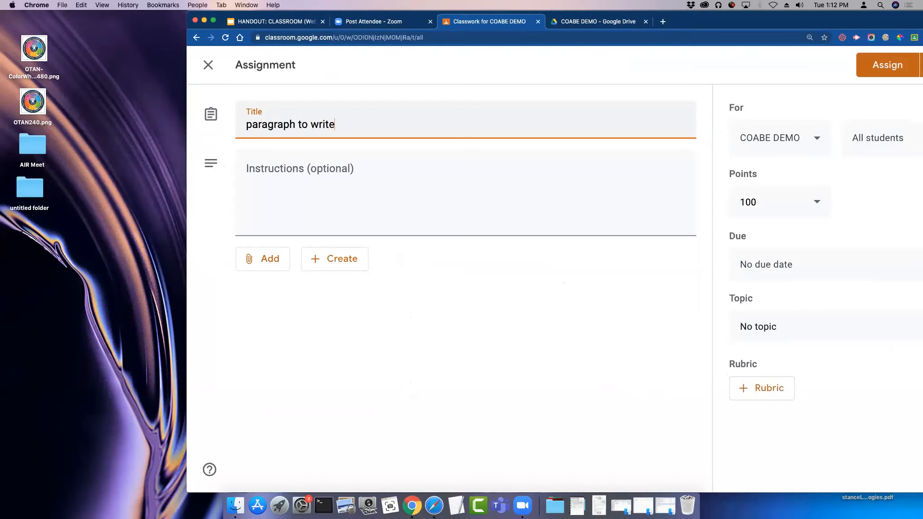
left_click(280, 210)
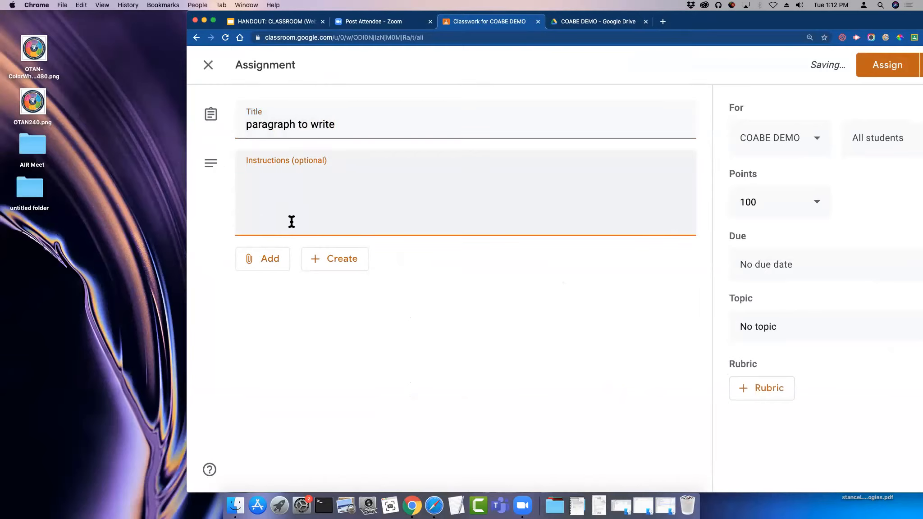
Step: Attach DOC for COABE from Google Drive to the assignment and have a copy made for each student
left_click(270, 262)
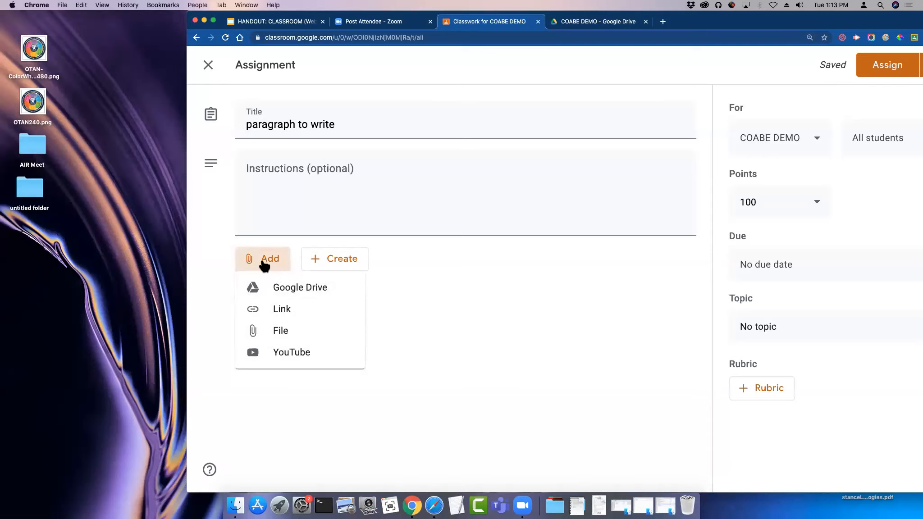
left_click(290, 291)
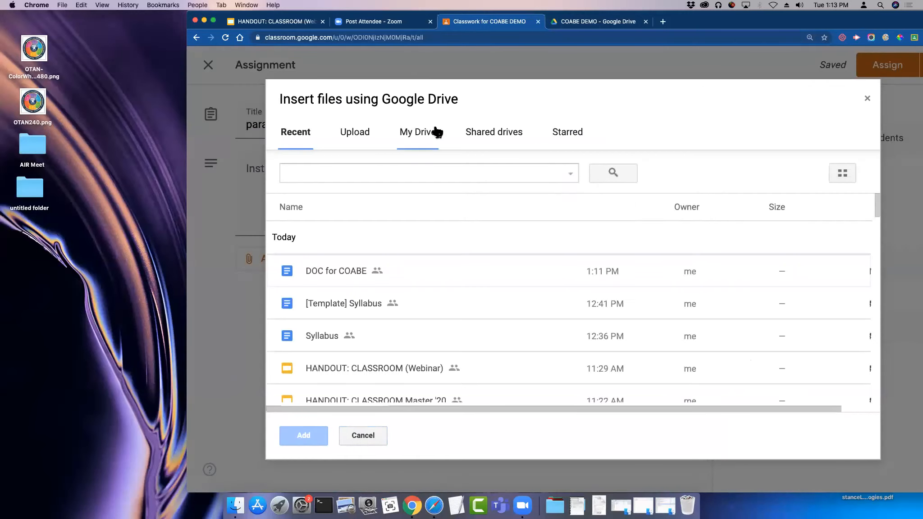
left_click(351, 273)
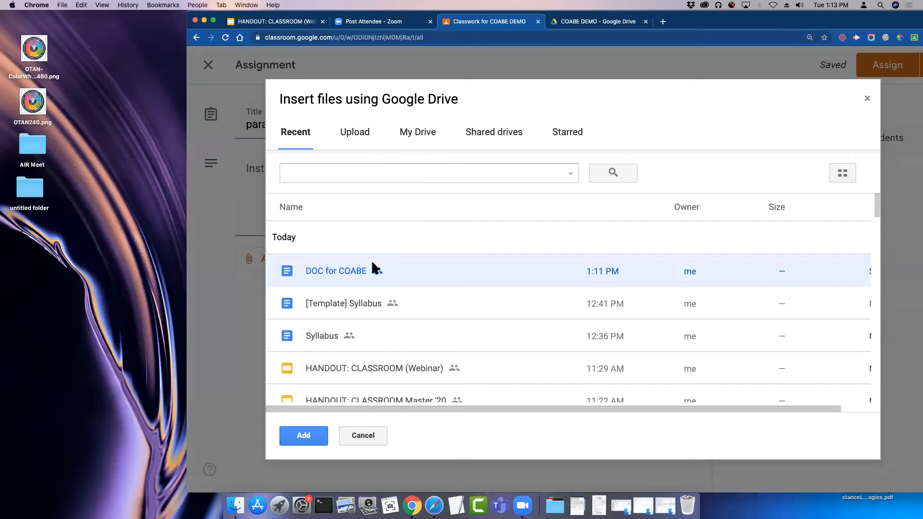
left_click(303, 437)
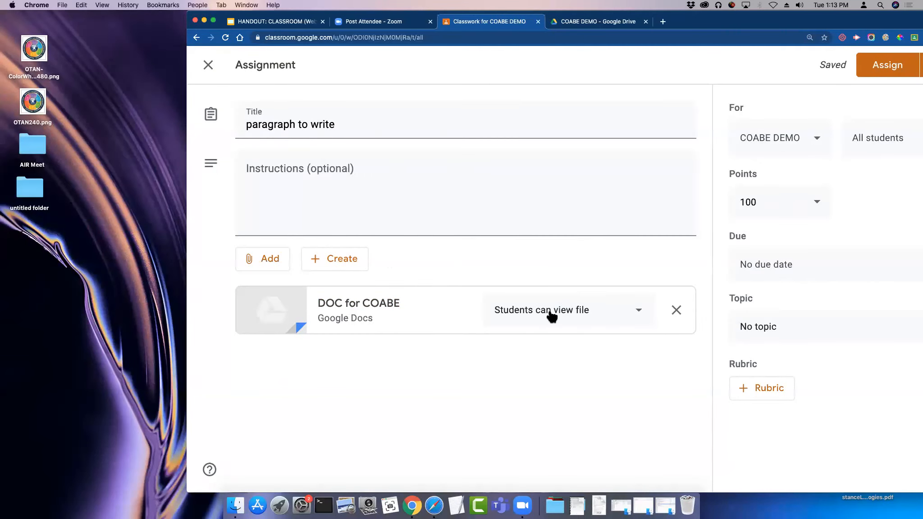
left_click(641, 312)
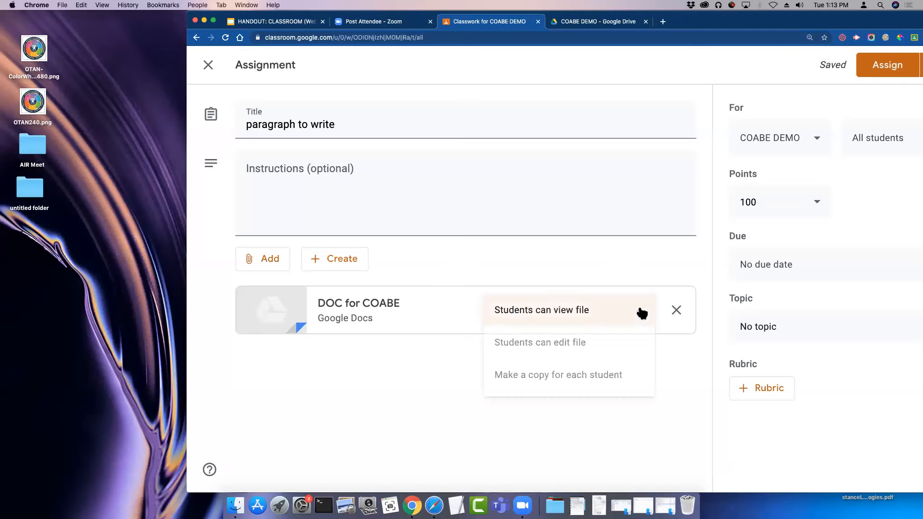
left_click(584, 376)
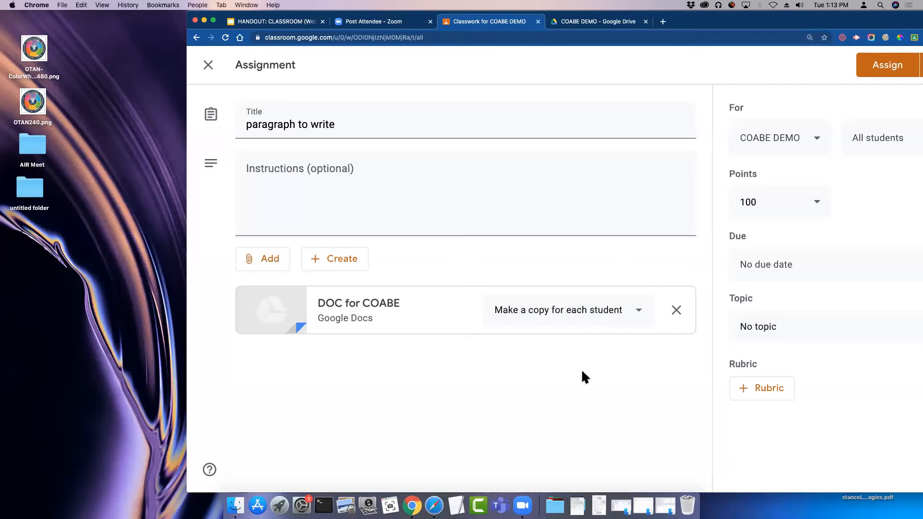
Step: Set the assignment's points to 40
left_click(818, 202)
left_click_drag(773, 204, 724, 197)
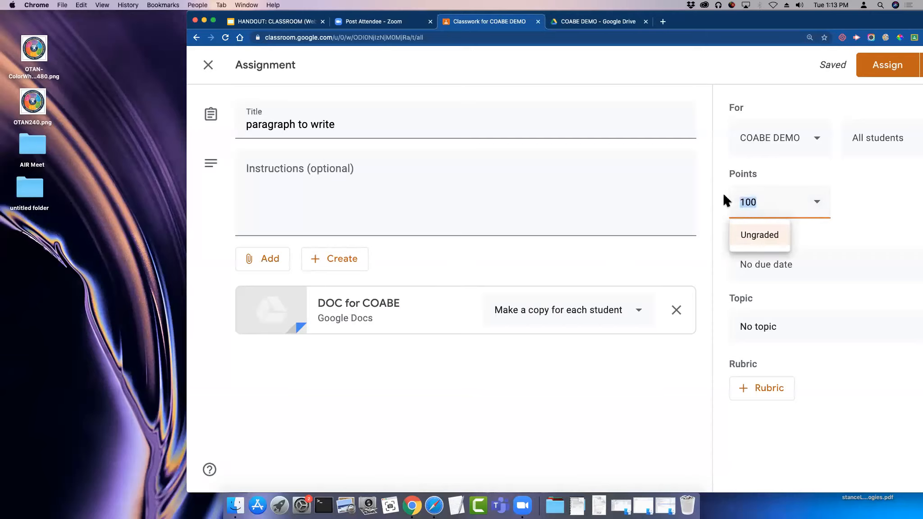
type("40")
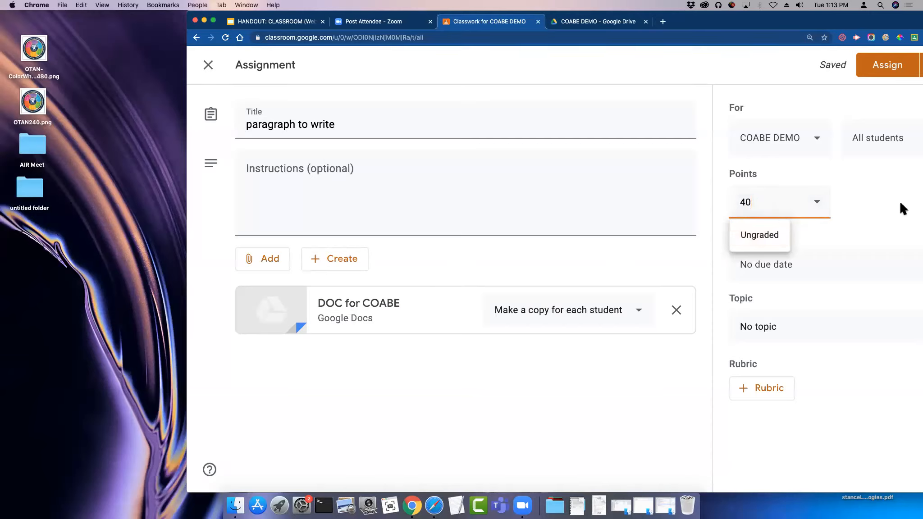
left_click(733, 359)
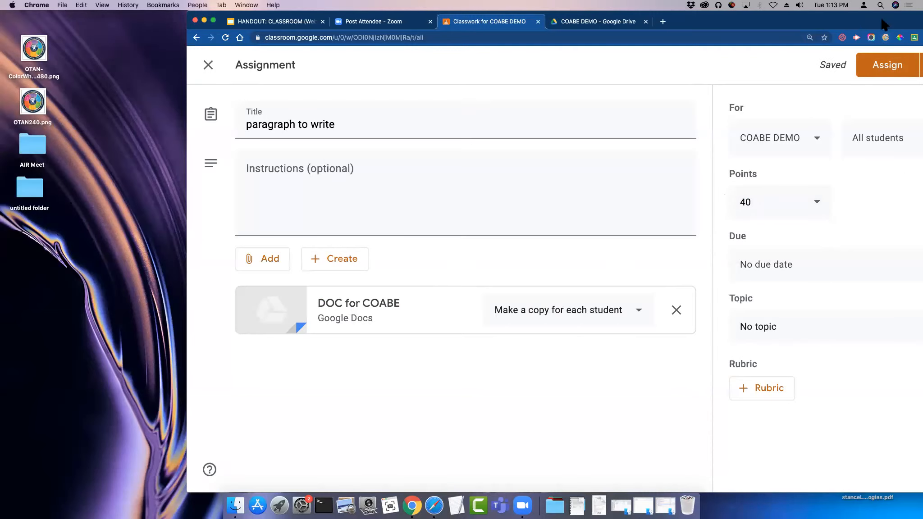
Step: File the assignment under the Unit 2 topic and assign it to all students
left_click_drag(878, 19, 830, 22)
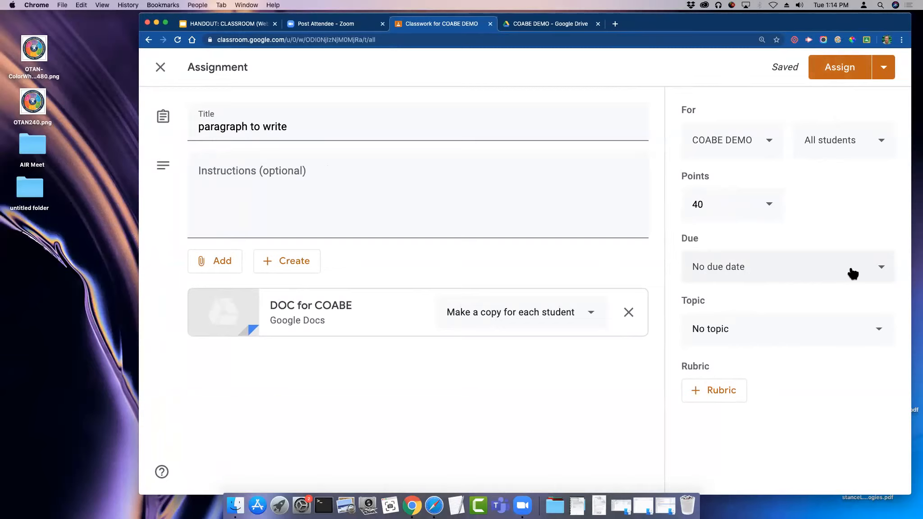
left_click(878, 329)
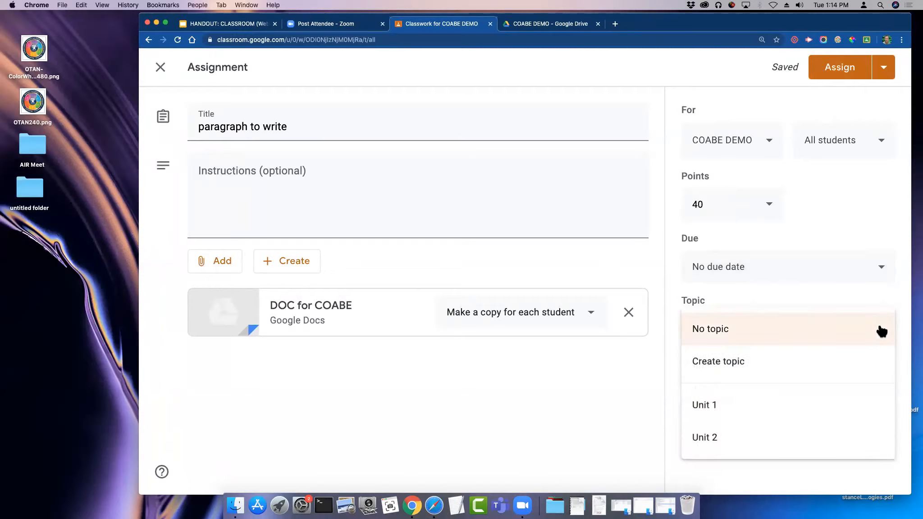
left_click(717, 436)
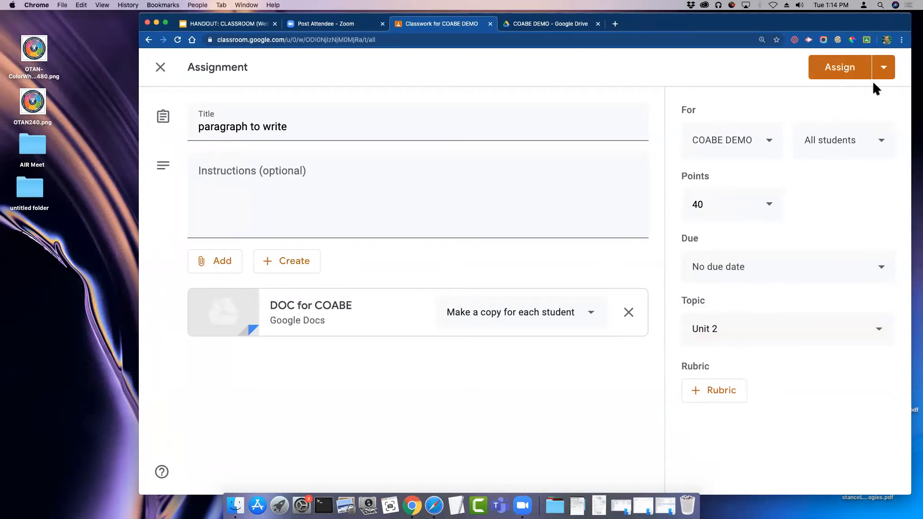
left_click(840, 65)
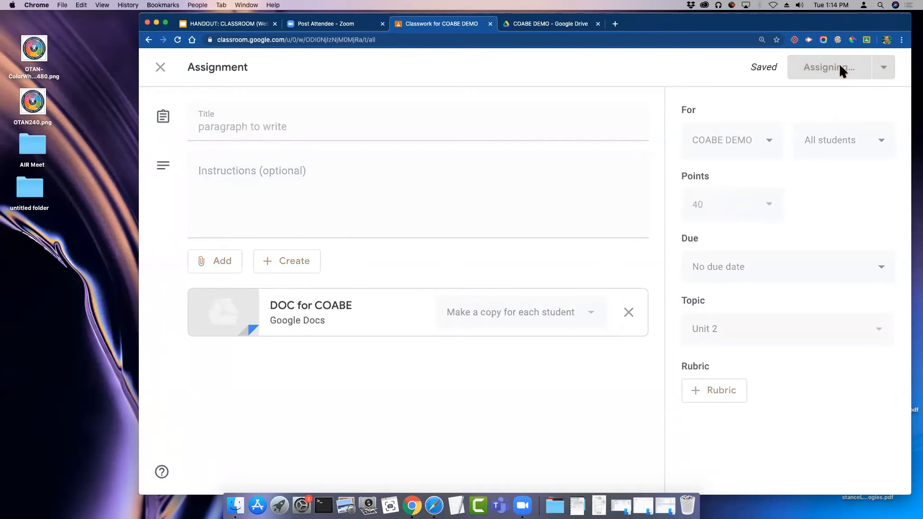
left_click_drag(736, 24, 774, 27)
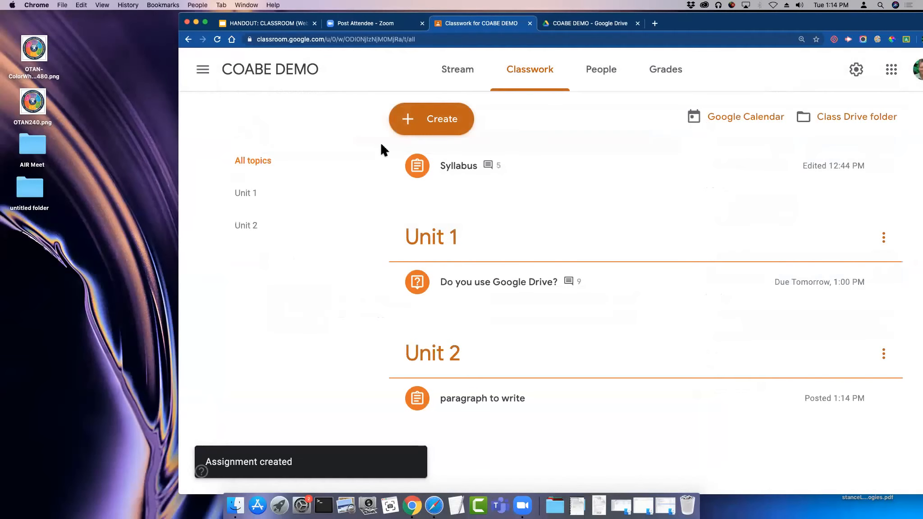
Step: View the Unit 2 topic's posted assignment and switch to the Demo Class for AE Teachers class
left_click(250, 228)
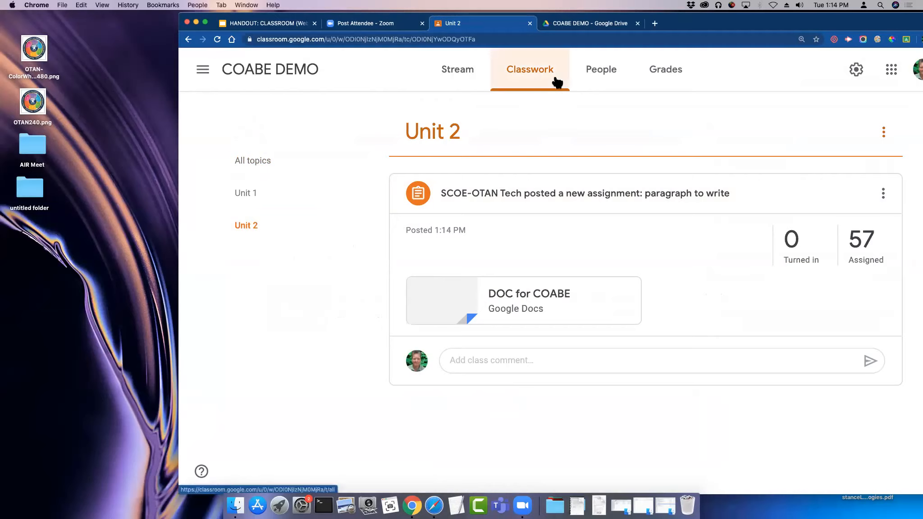
left_click(203, 71)
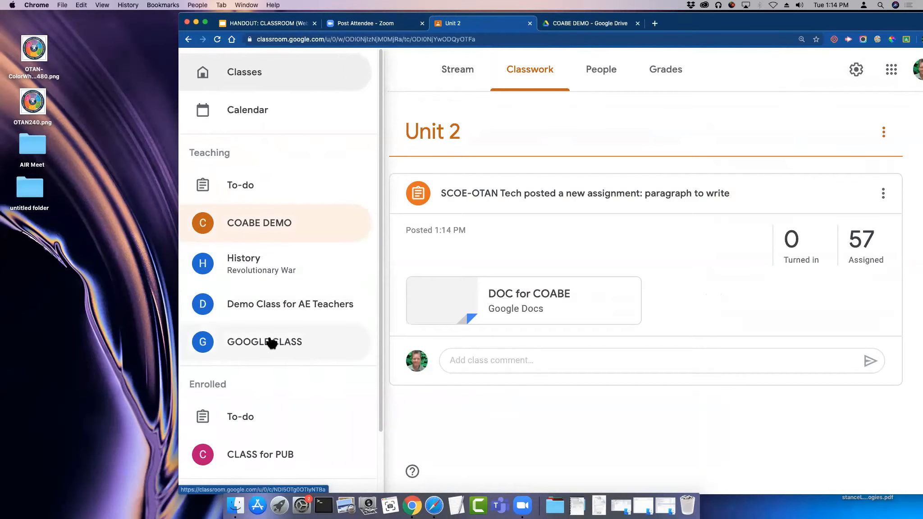
left_click(267, 305)
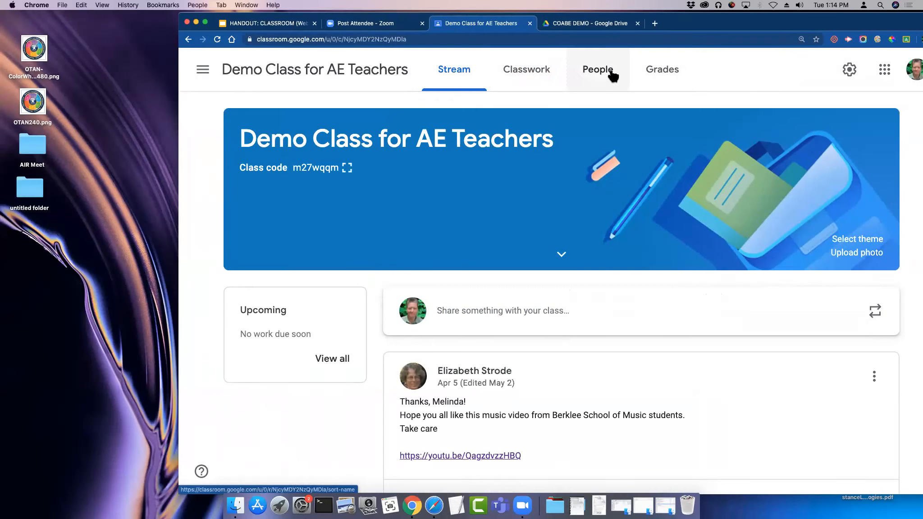
Step: Examine the classwork topics in Demo Class for AE Teachers, including Teacher Materials, Unit 1a, Unit 2, Class Materials and Unit 1
left_click(532, 70)
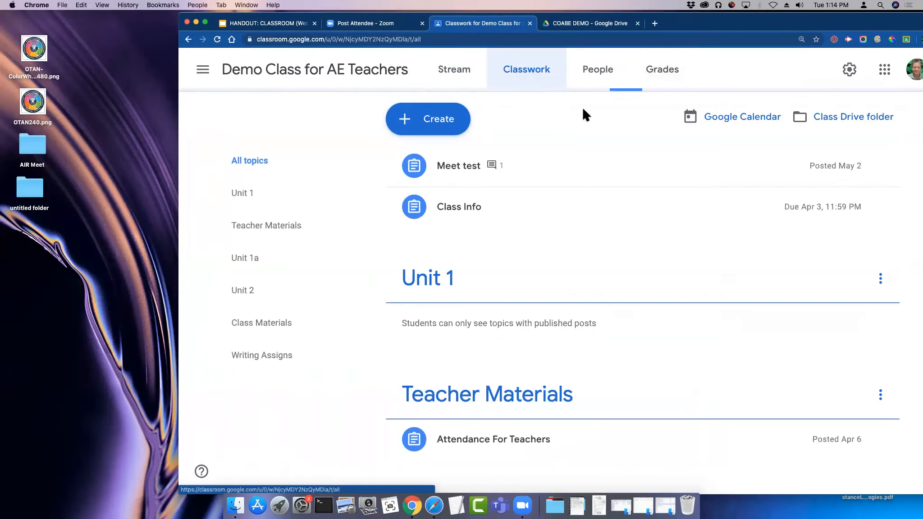
scroll(584, 199, "down", 6)
scroll(586, 201, "down", 5)
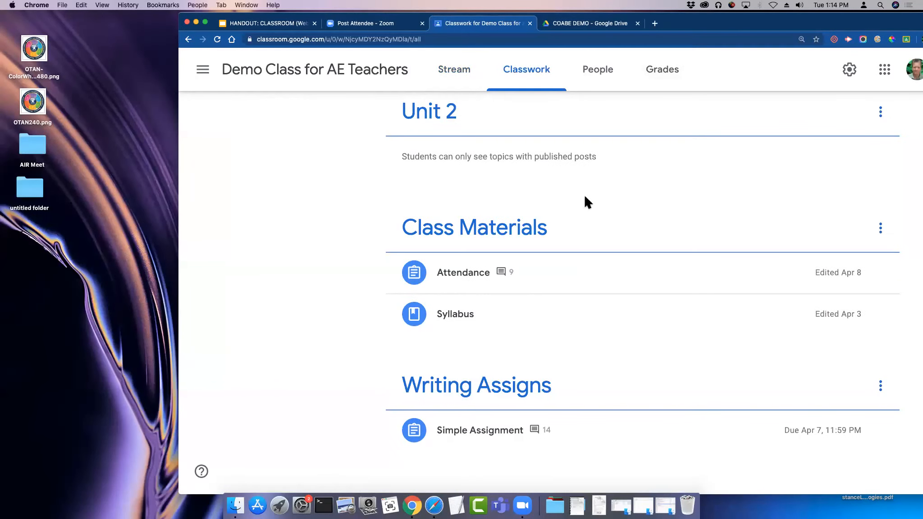
scroll(584, 197, "up", 12)
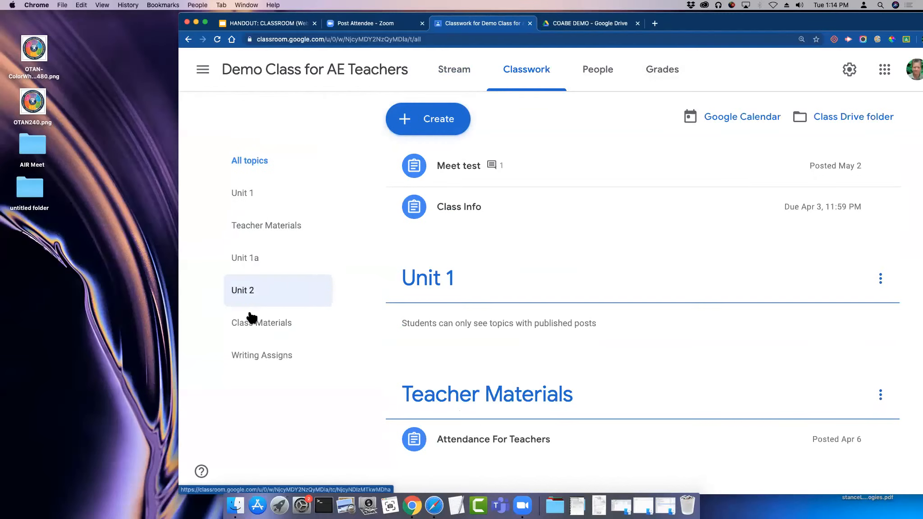
left_click(253, 229)
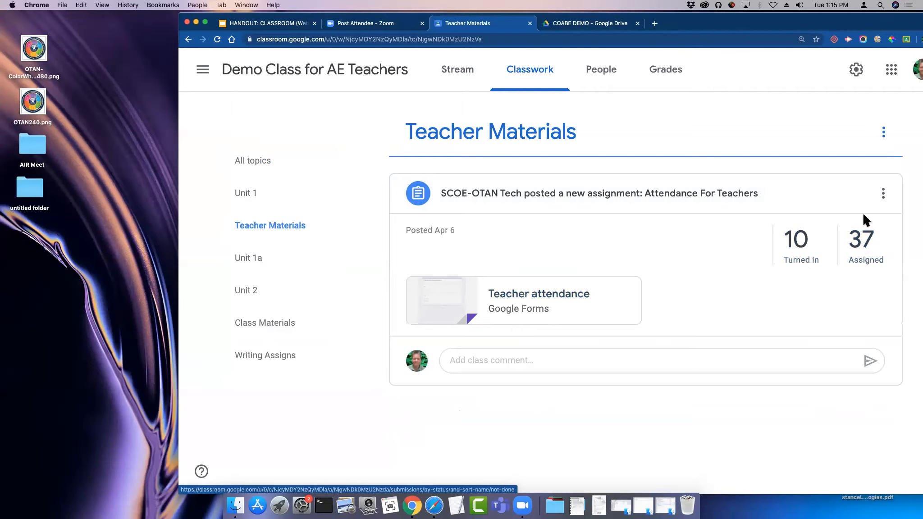
left_click(256, 258)
left_click(246, 291)
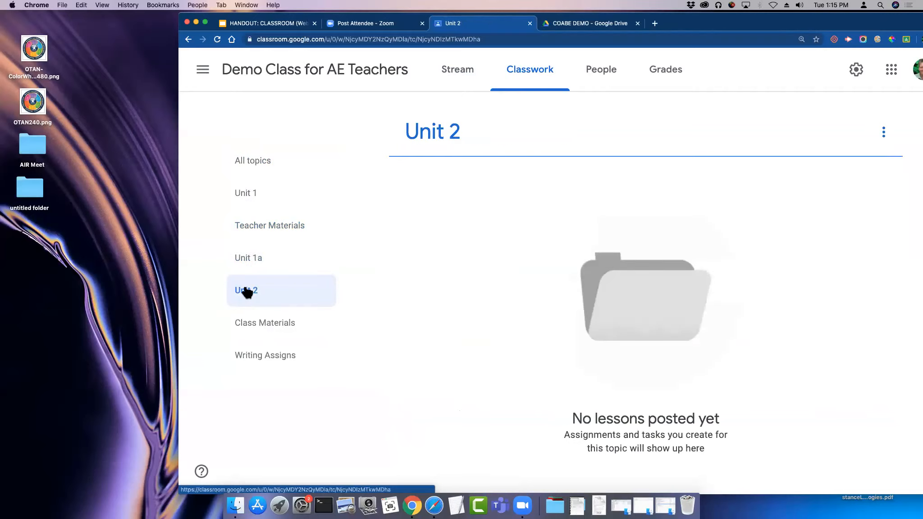
left_click(253, 326)
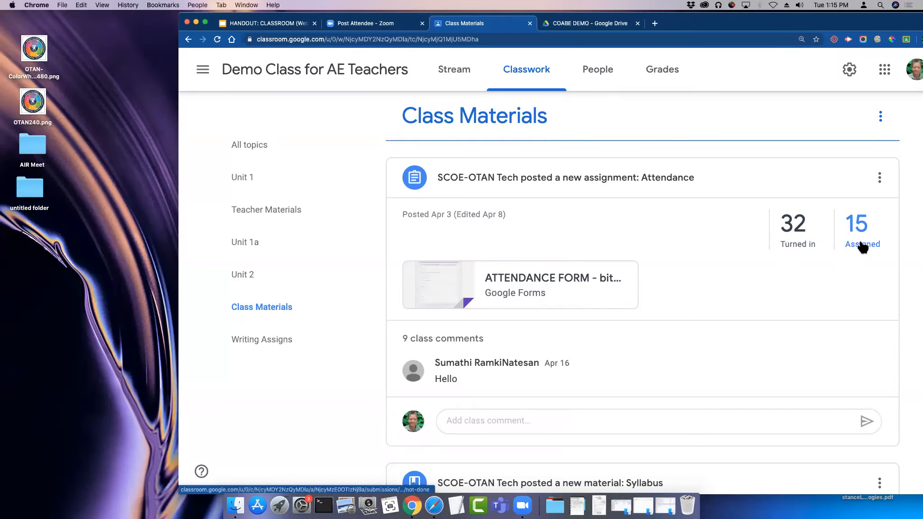
left_click(240, 179)
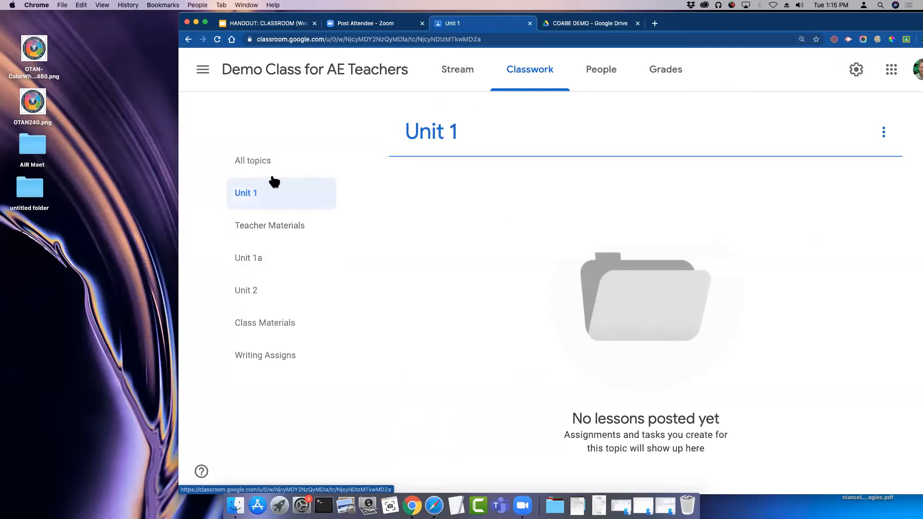
Step: Enter a draft grade of 99 for the second listed student's Attendance For Teachers assignment in the gradebook
left_click(674, 74)
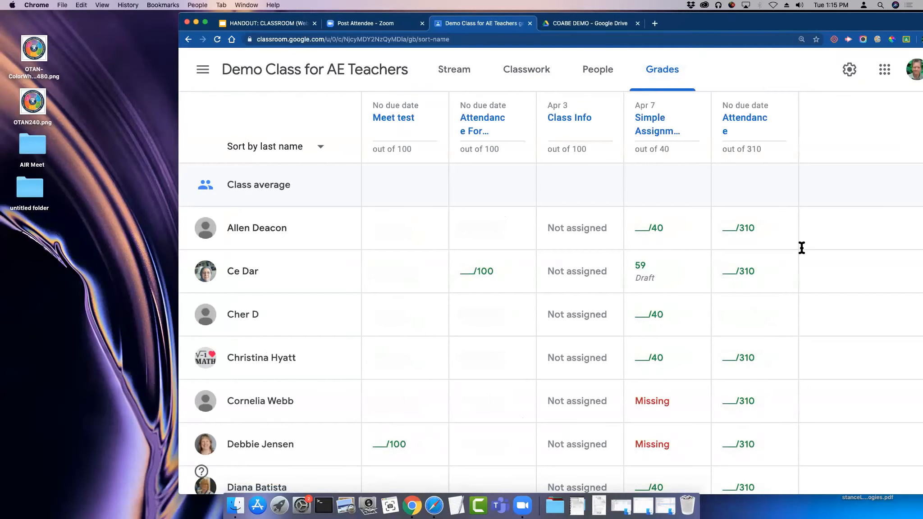
scroll(250, 163, "down", 3)
left_click(467, 270)
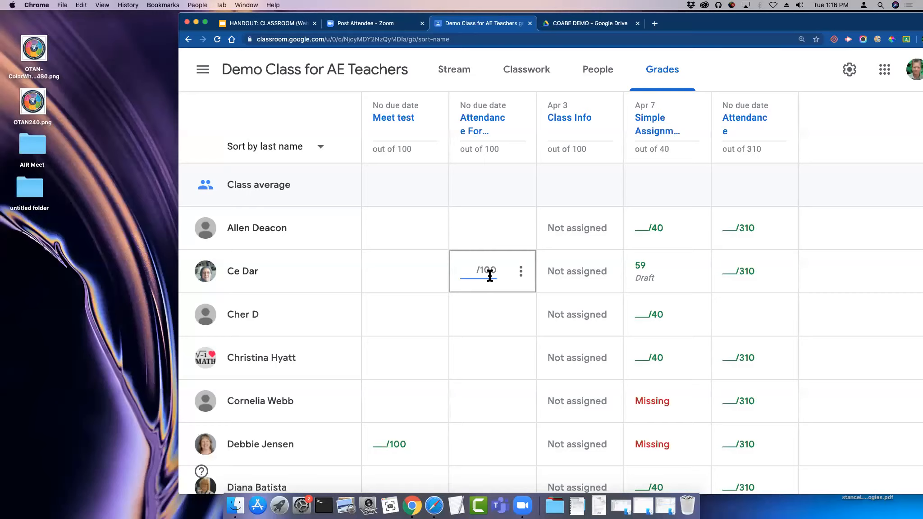
type("99")
key("Tab")
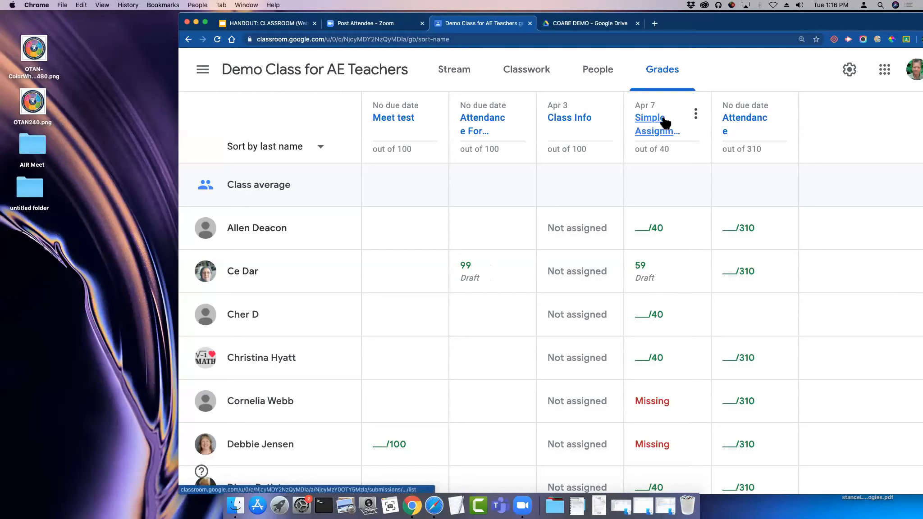
Step: Open the second listed student's Simple Assignment submission from the gradebook and examine the document's text
left_click(638, 265)
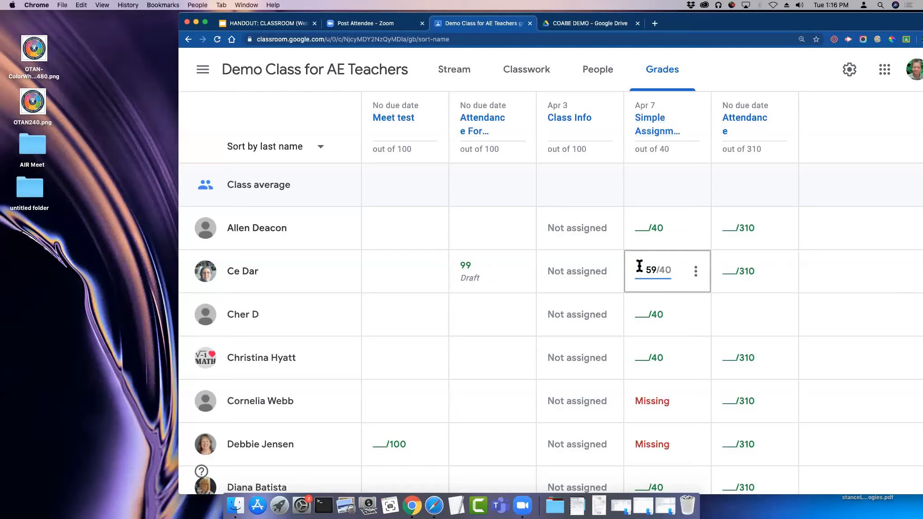
left_click(696, 272)
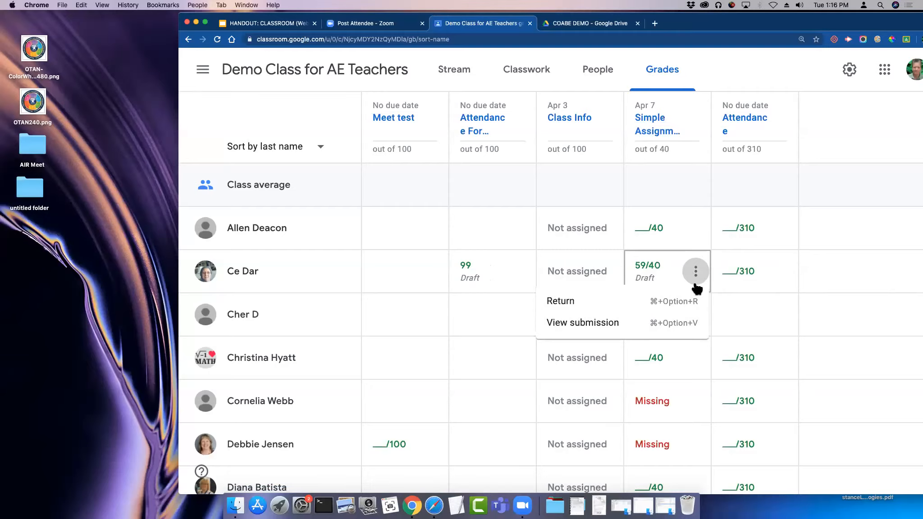
left_click(576, 327)
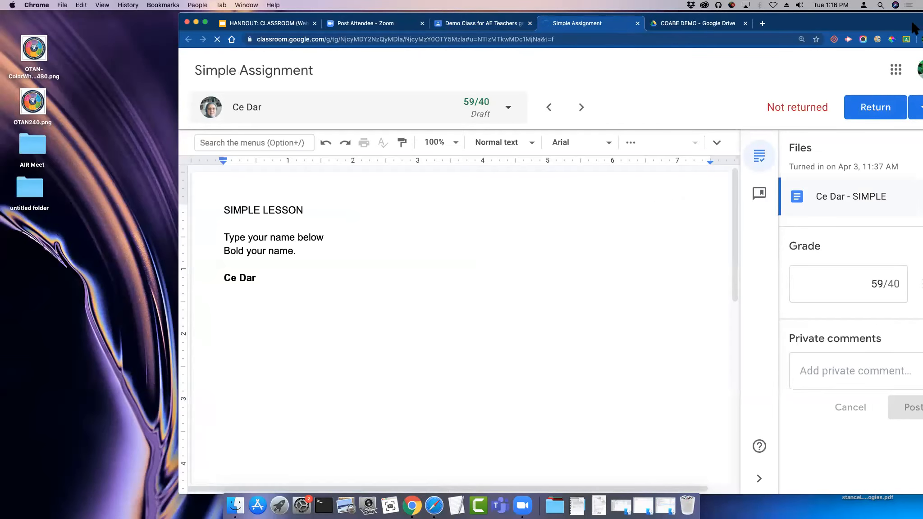
left_click_drag(913, 20, 876, 21)
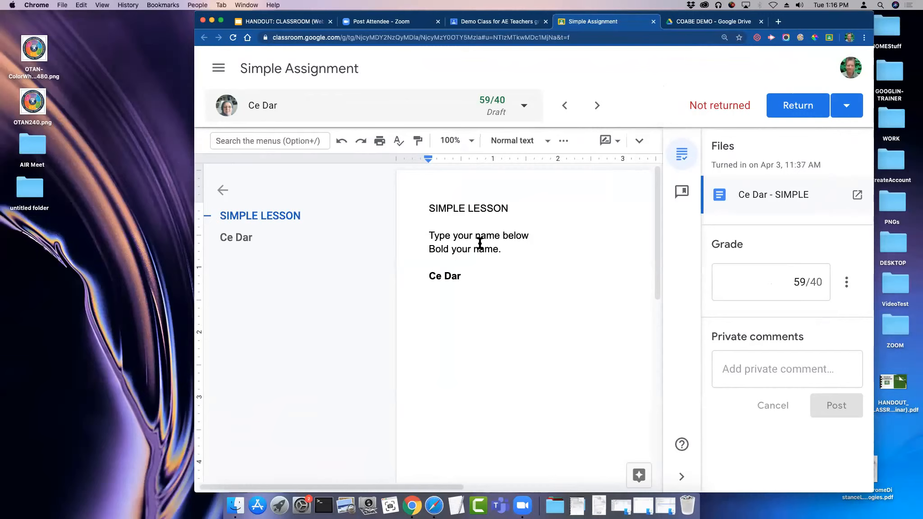
left_click_drag(434, 207, 508, 211)
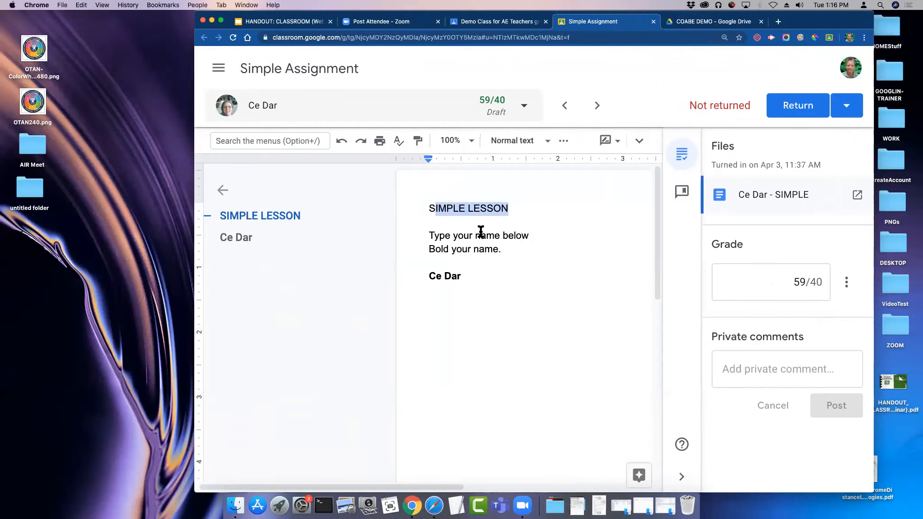
left_click(477, 276)
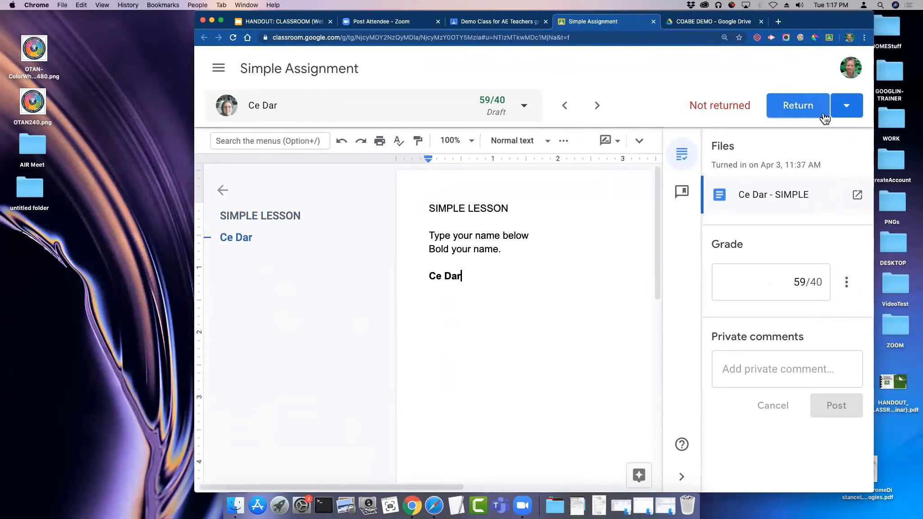
Step: View the options for returning this submission or multiple submissions without returning anything
left_click(846, 109)
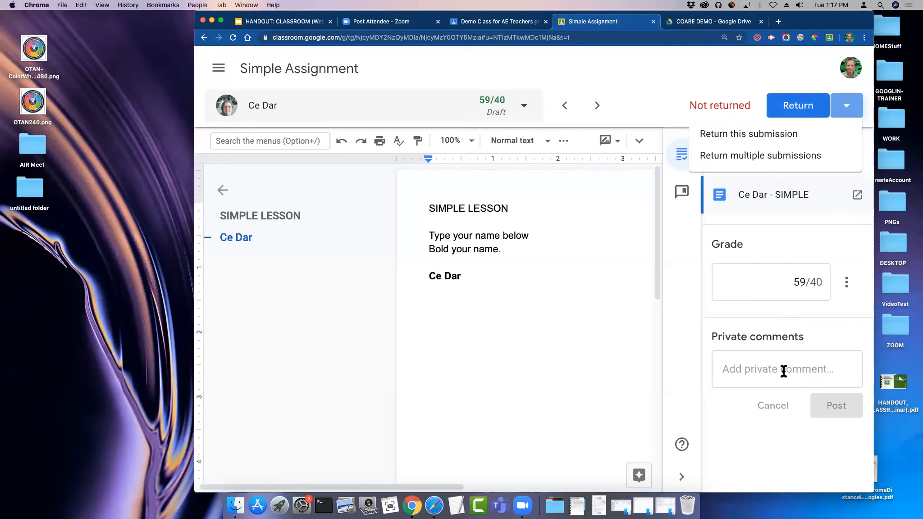
left_click(712, 63)
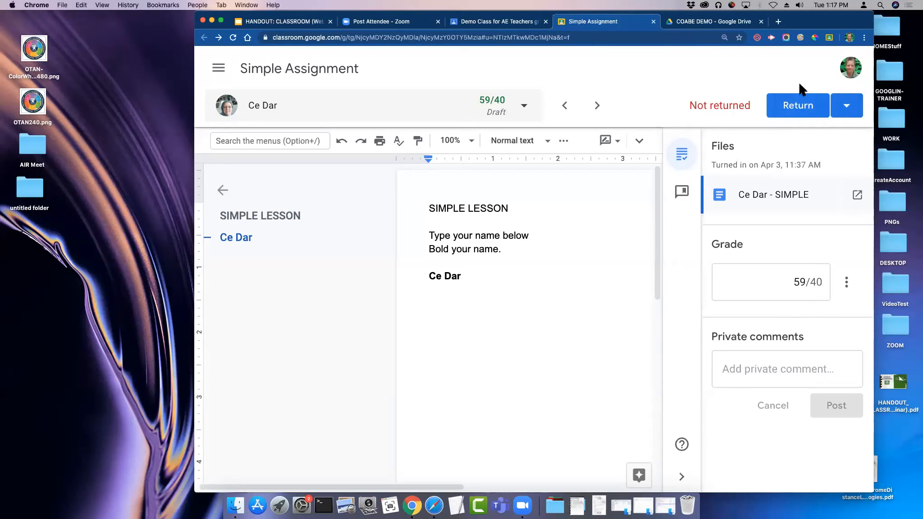
left_click(847, 110)
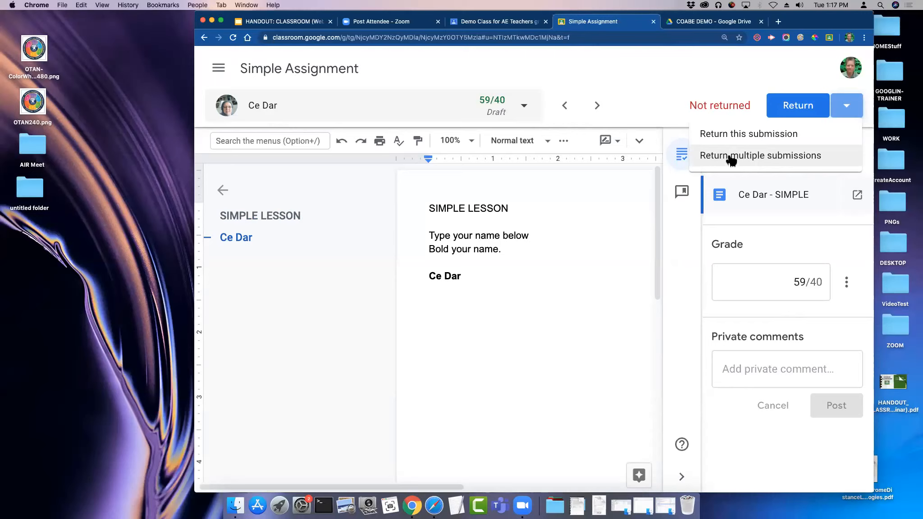
left_click(775, 72)
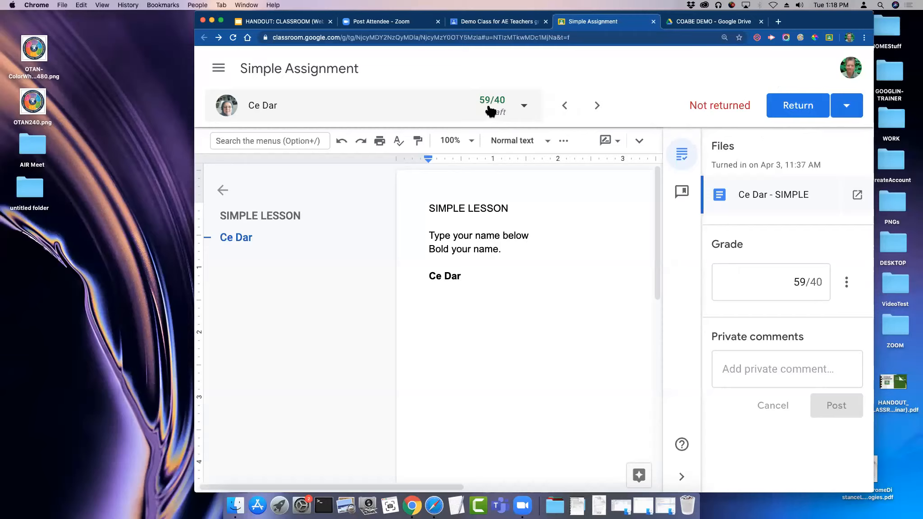
Step: Go to the fourth listed student's Simple Assignment submission, grade it 40 out of 40 and return it
left_click(598, 108)
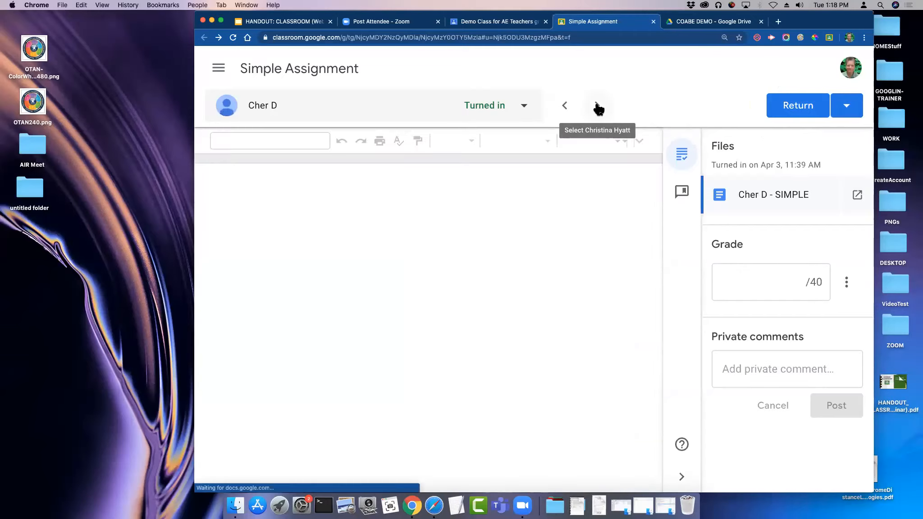
left_click(598, 108)
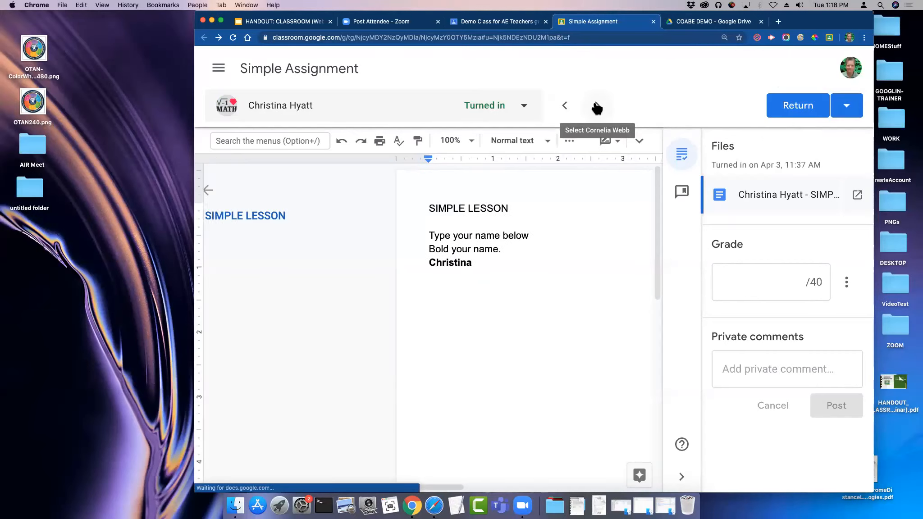
left_click(597, 108)
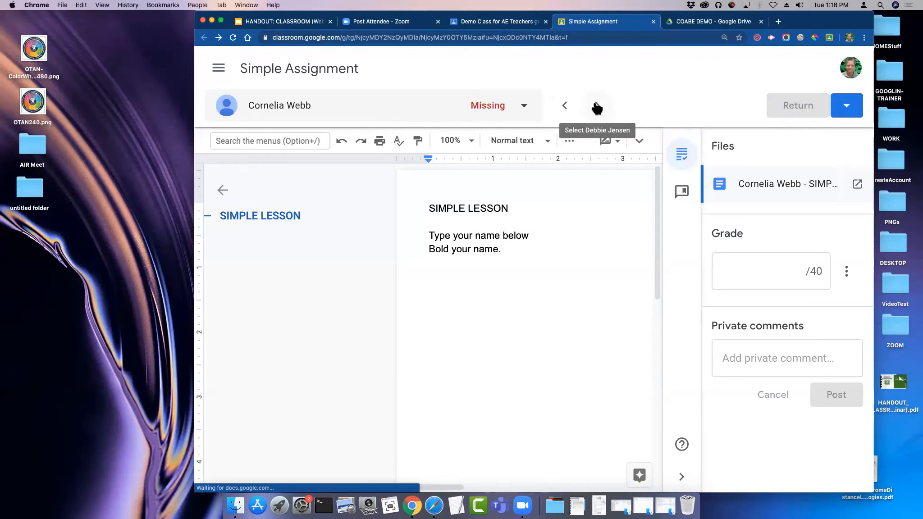
left_click(564, 107)
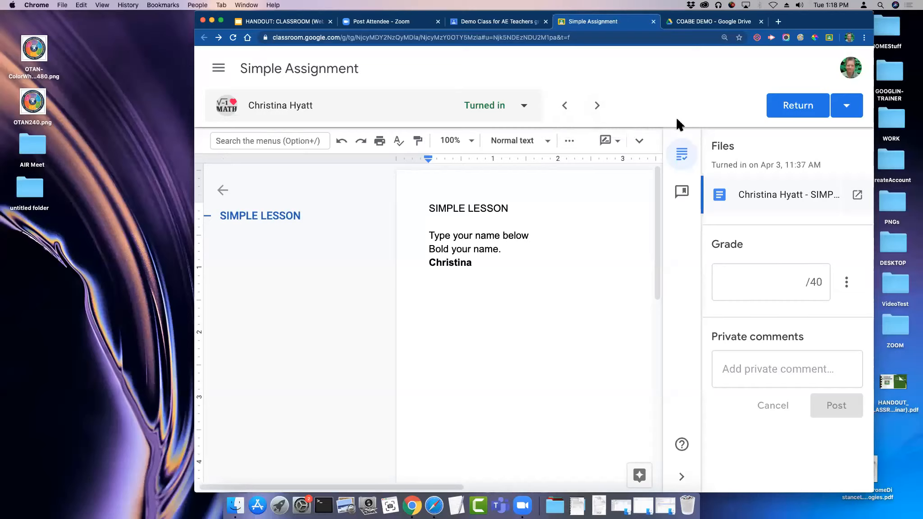
left_click(794, 288)
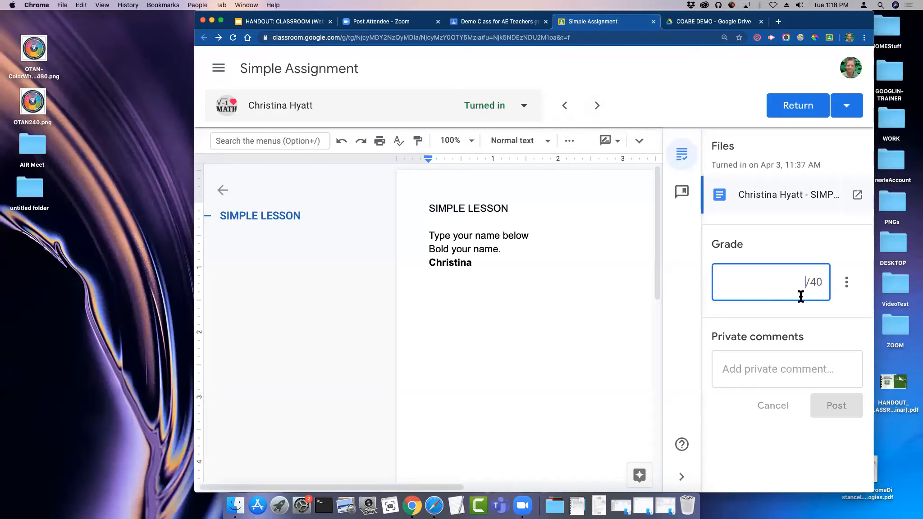
type("40")
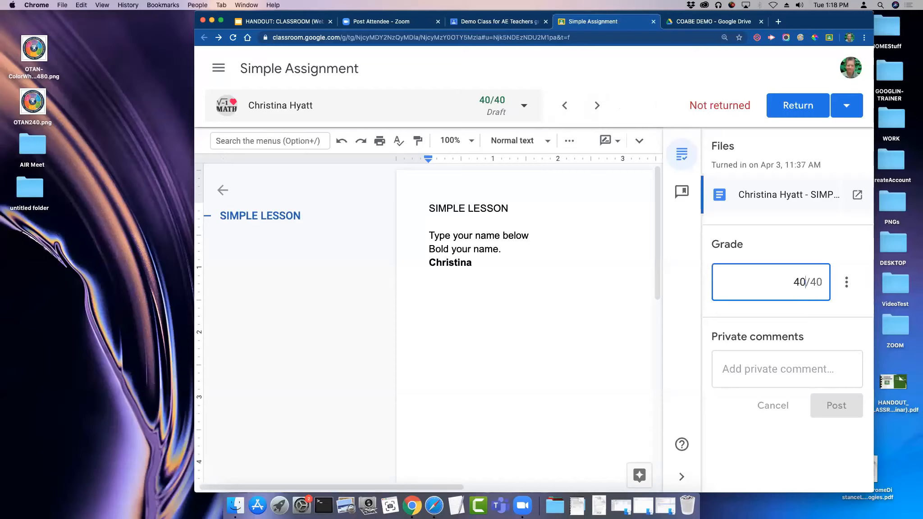
left_click(797, 108)
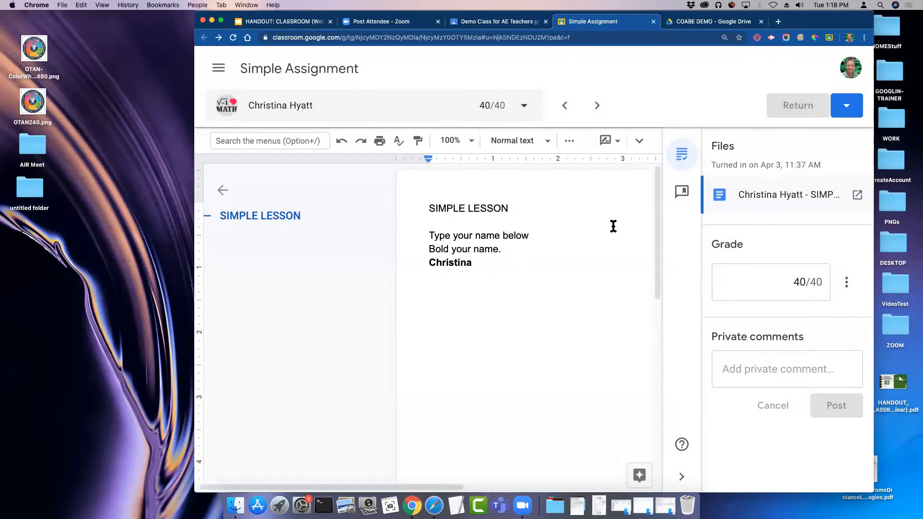
Step: View the next student's Simple Assignment document, then close the student work page to return to the class gradebook
left_click(598, 106)
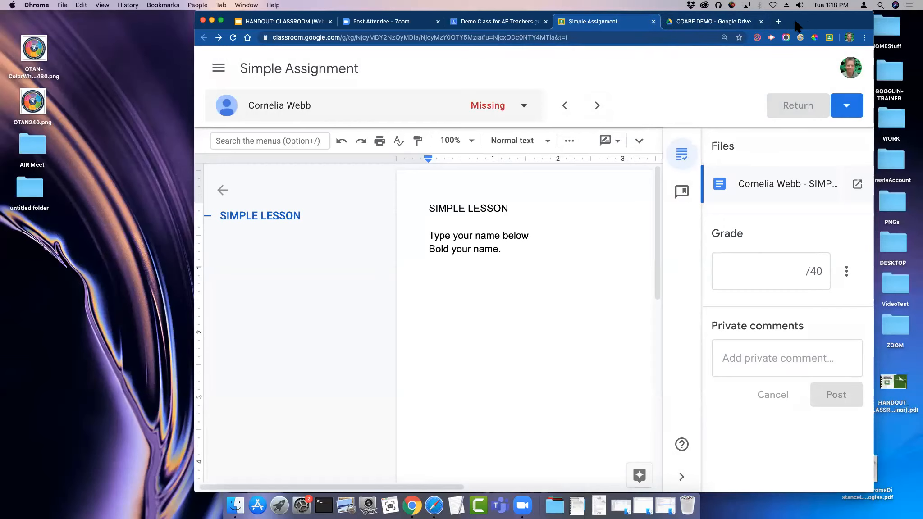
left_click_drag(794, 22, 795, 28)
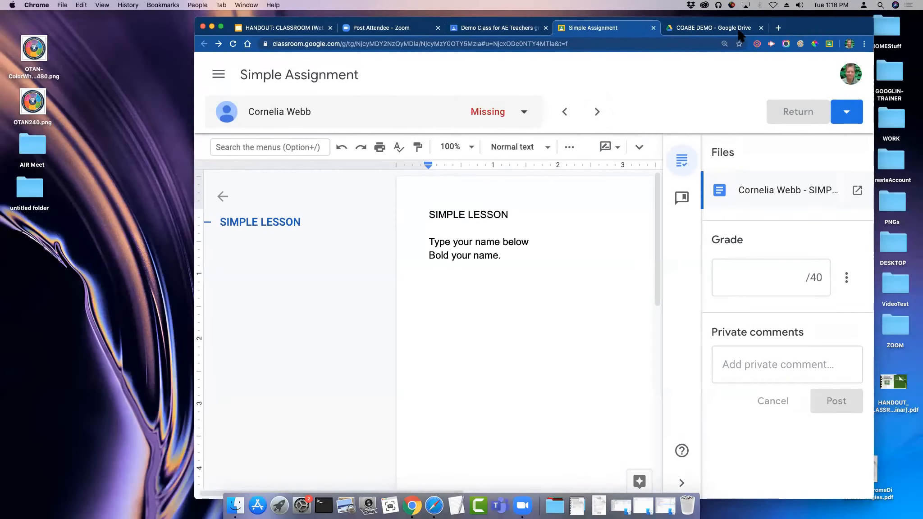
left_click(653, 28)
left_click_drag(717, 29, 718, 38)
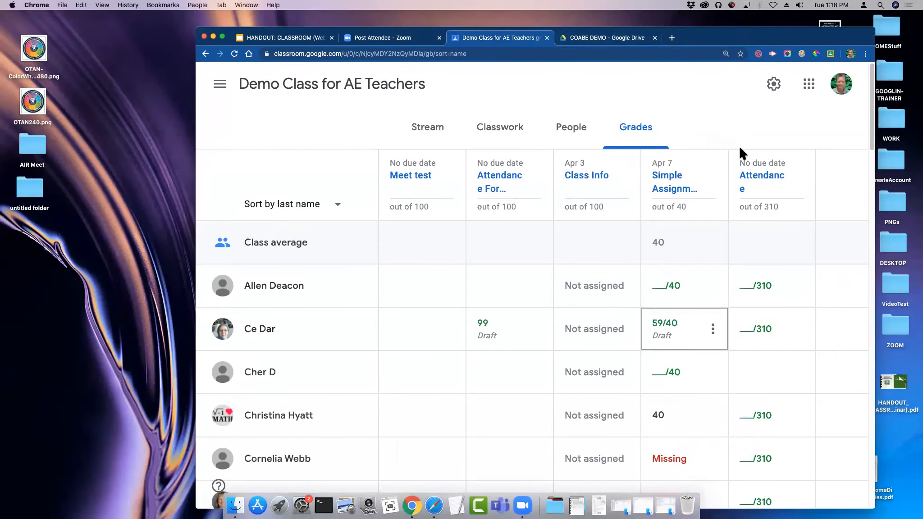
Step: Look through the grades of all students in the class gradebook
left_click(801, 327)
scroll(830, 258, "down", 15)
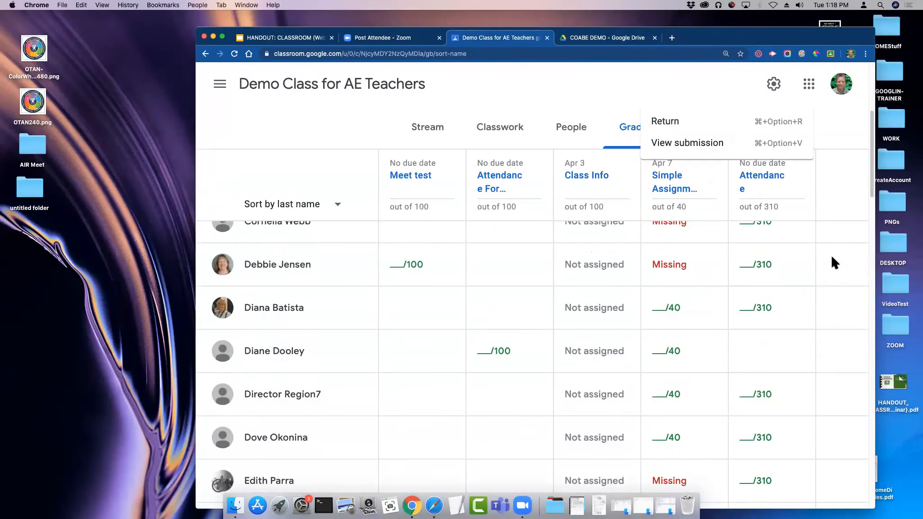
scroll(813, 342, "down", 10)
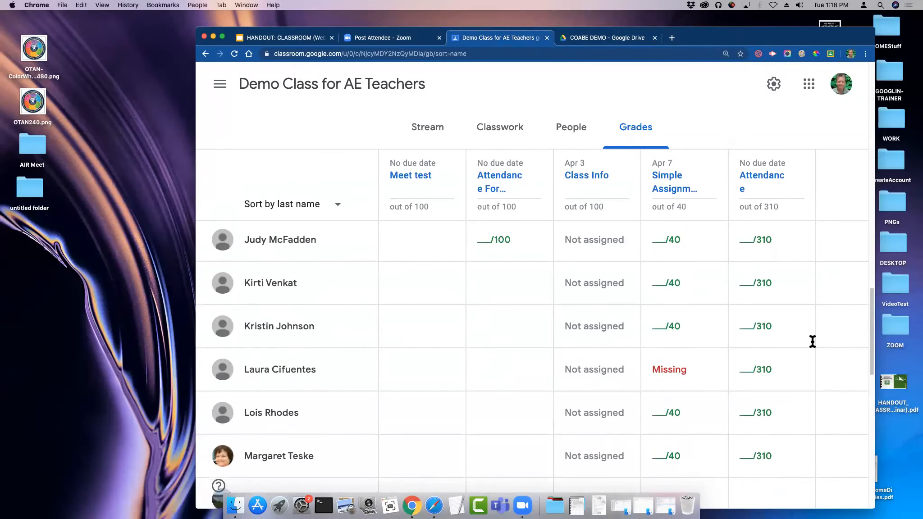
scroll(812, 342, "down", 9)
scroll(812, 341, "up", 20)
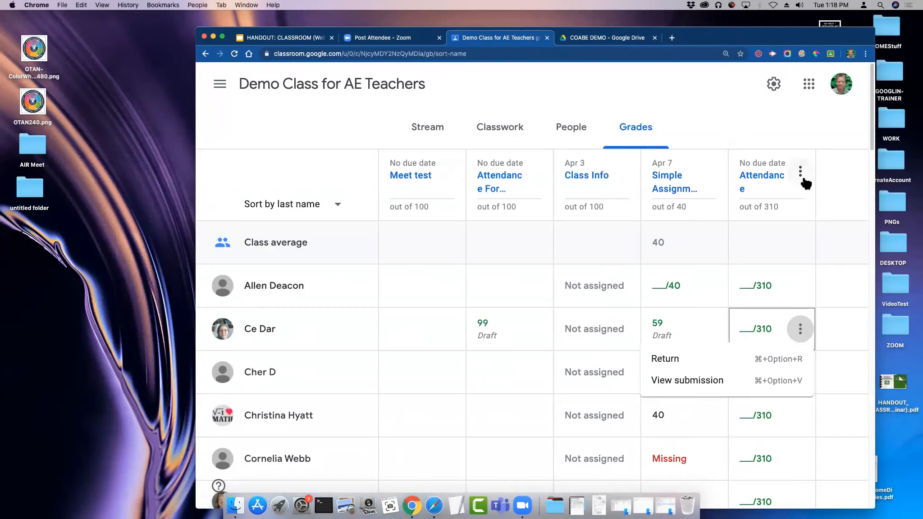
Step: Delete the Meet test assignment, along with its grades and comments, from the class gradebook
left_click(451, 173)
left_click(451, 173)
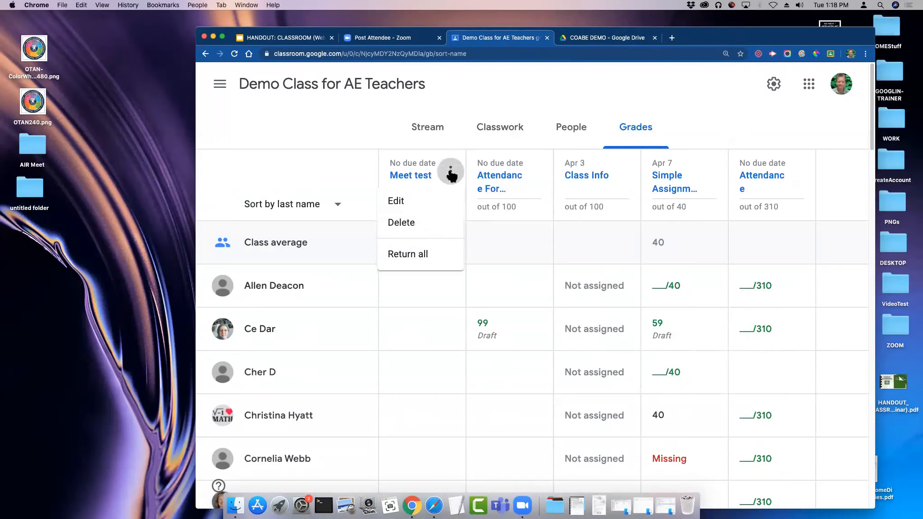
left_click(403, 223)
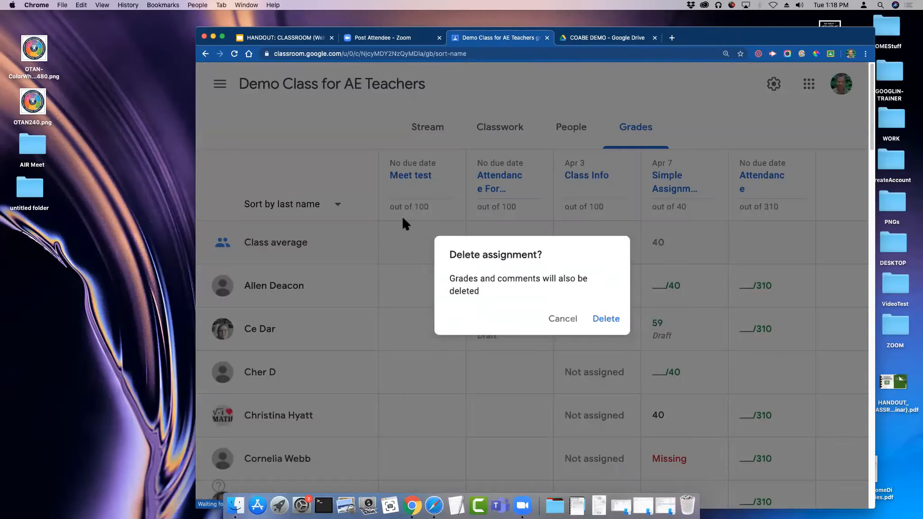
left_click(612, 321)
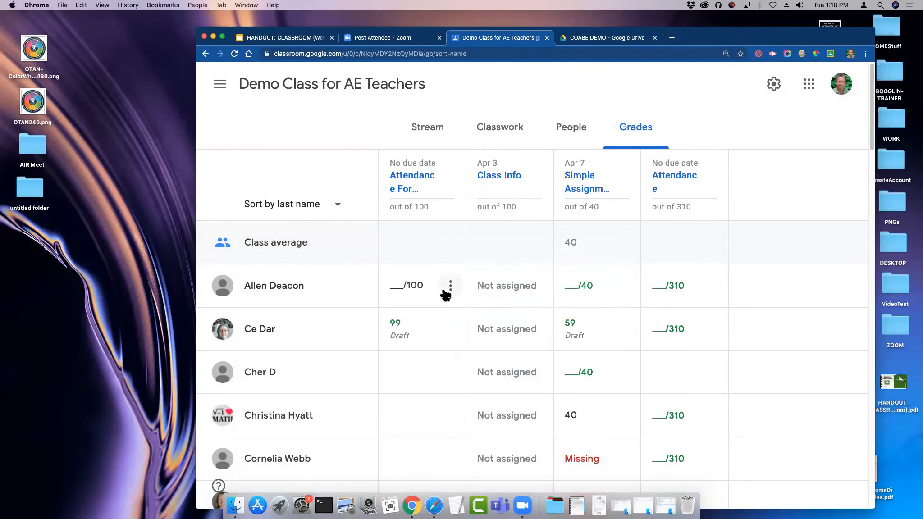
Step: Look through the students' remaining grades in the gradebook and view the class settings without changing anything
scroll(445, 295, "down", 1)
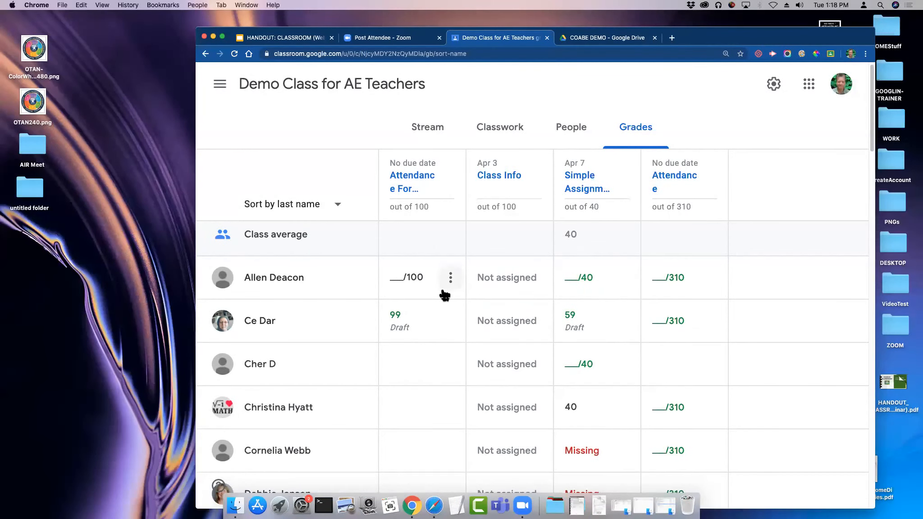
scroll(446, 295, "down", 5)
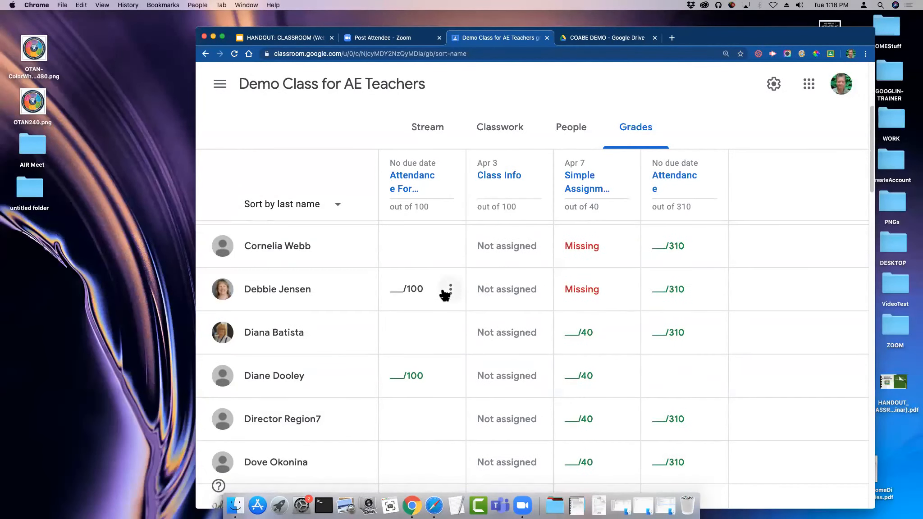
scroll(779, 206, "up", 5)
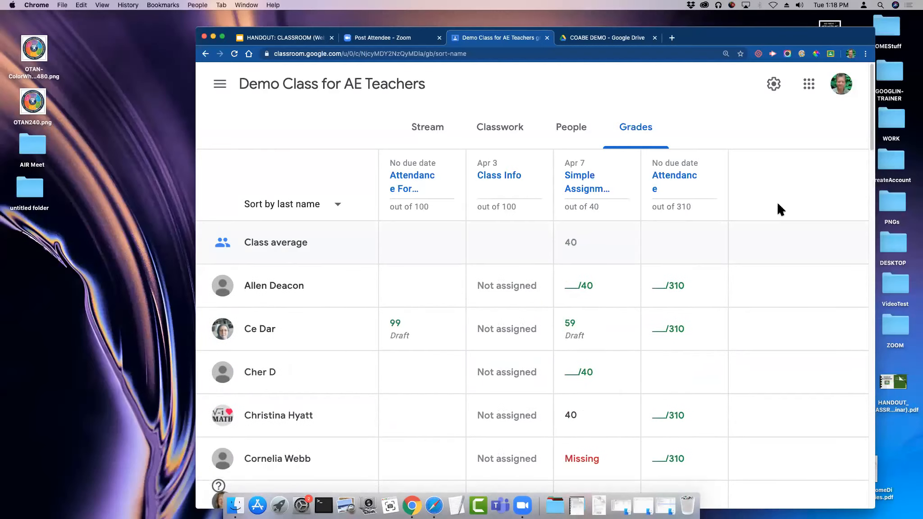
left_click(775, 86)
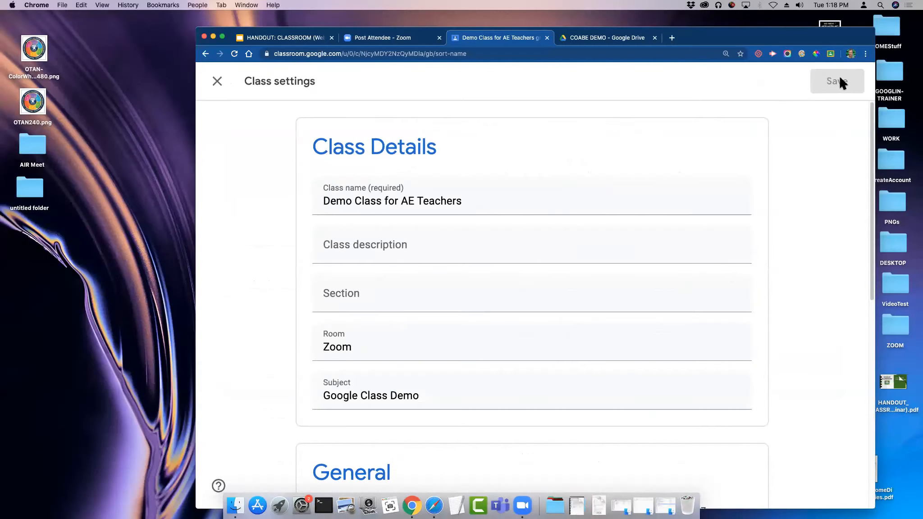
left_click(218, 81)
scroll(800, 224, "down", 8)
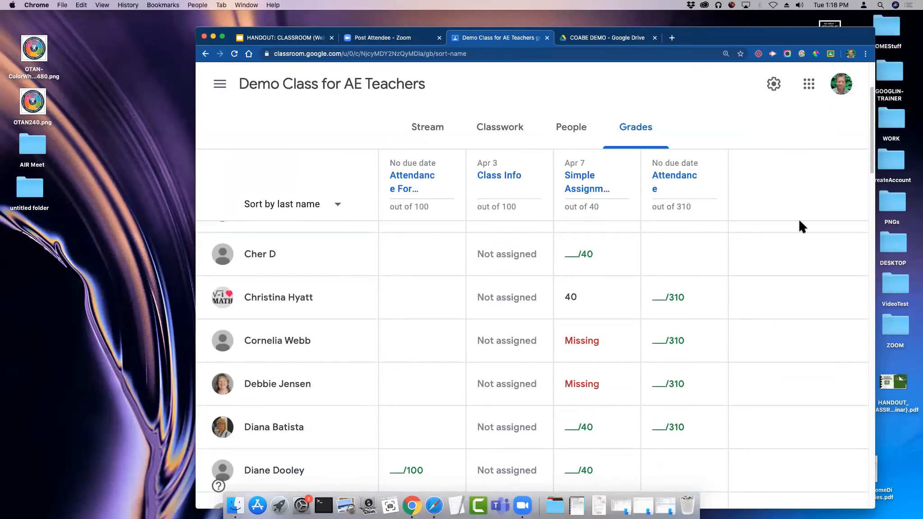
scroll(800, 221, "down", 2)
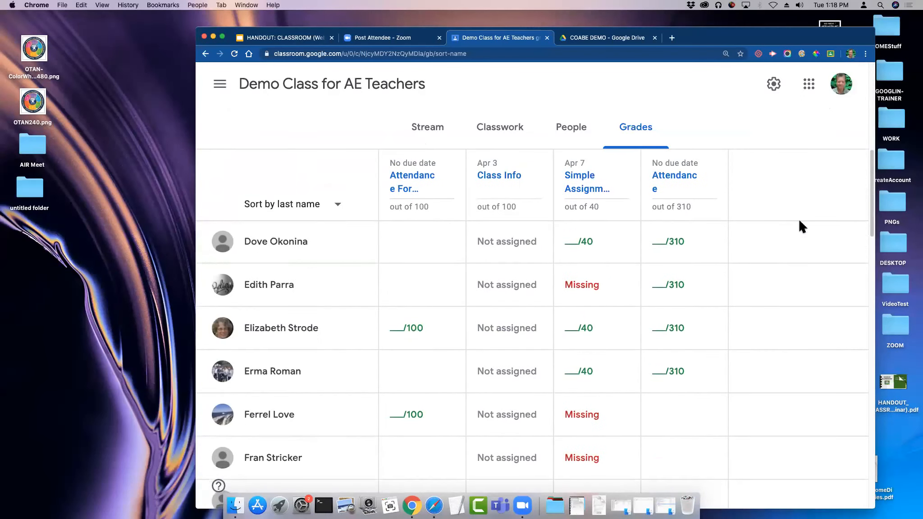
scroll(800, 222, "up", 8)
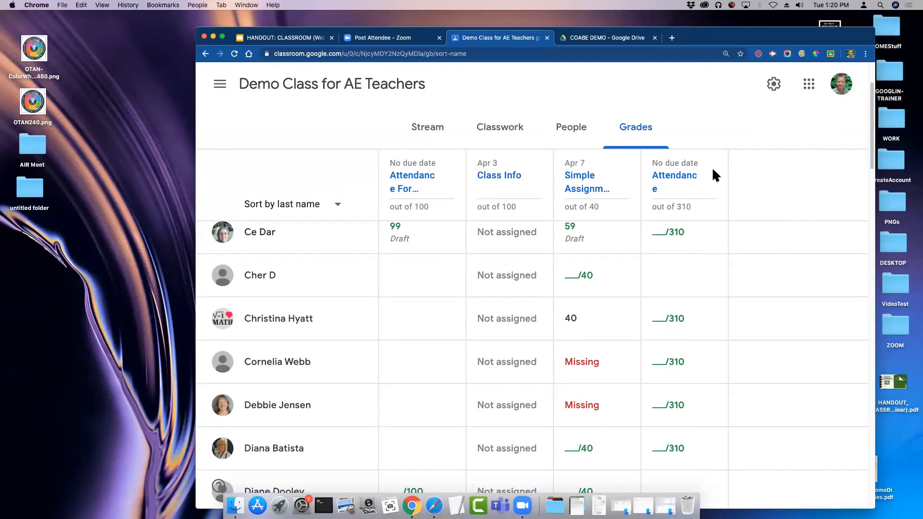
Step: Go to the class stream and examine its newest posts, including the entry for the deleted Meet test assignment
left_click(429, 132)
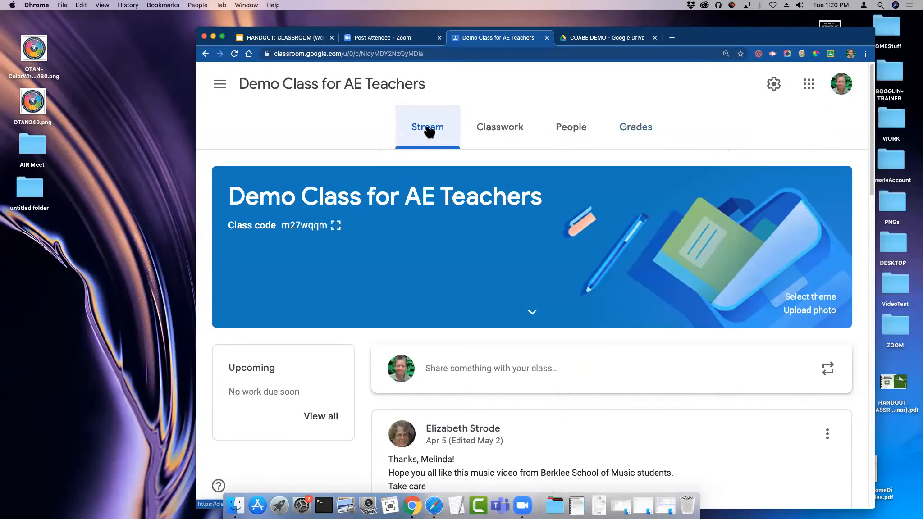
scroll(650, 208, "down", 2)
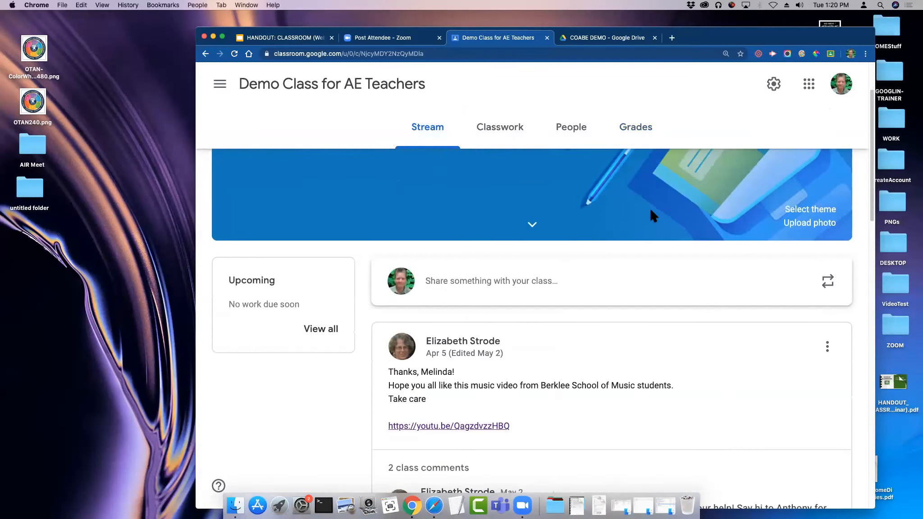
scroll(650, 211, "down", 3)
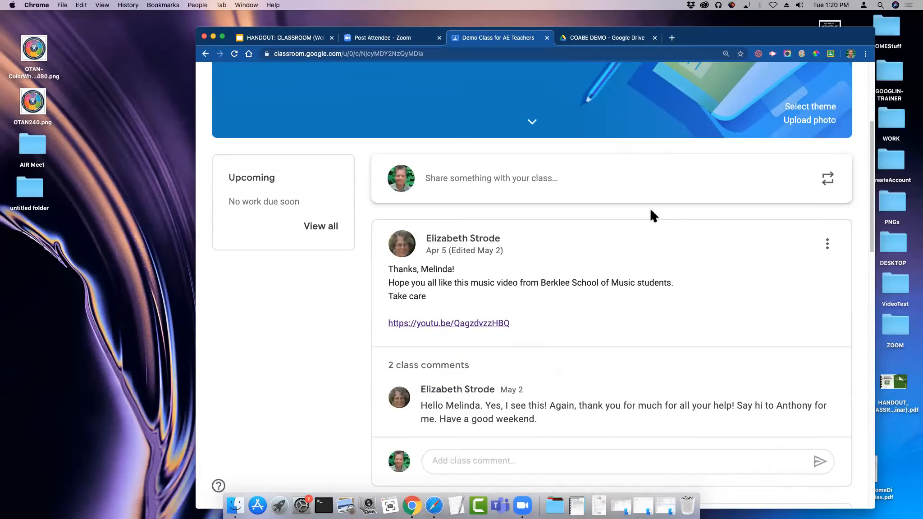
scroll(650, 212, "down", 2)
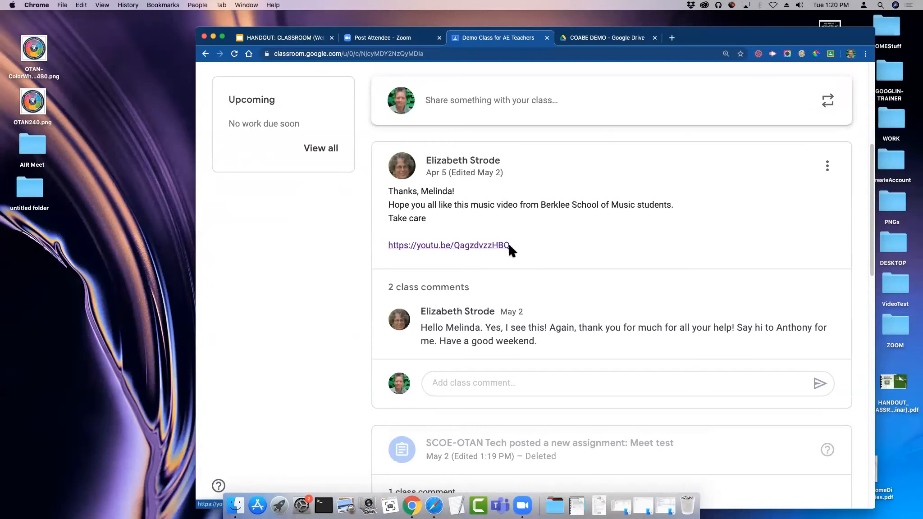
scroll(576, 240, "down", 2)
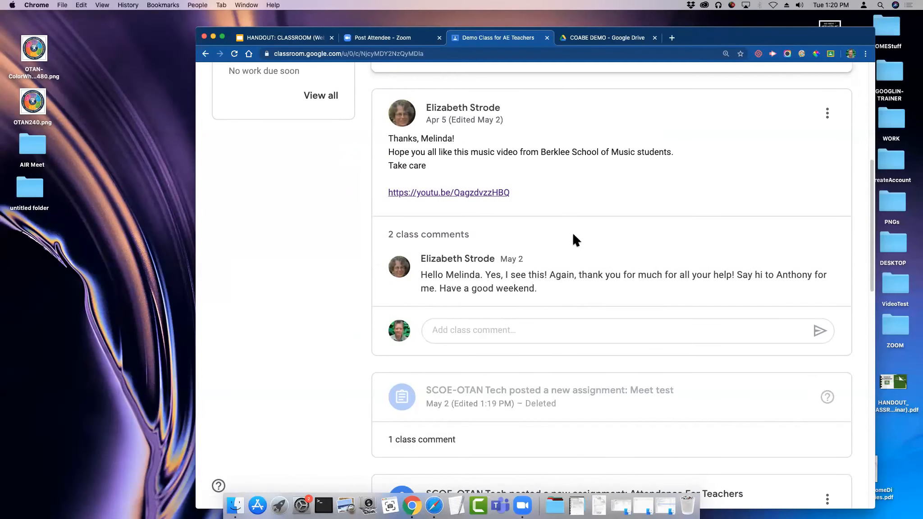
scroll(573, 231, "down", 5)
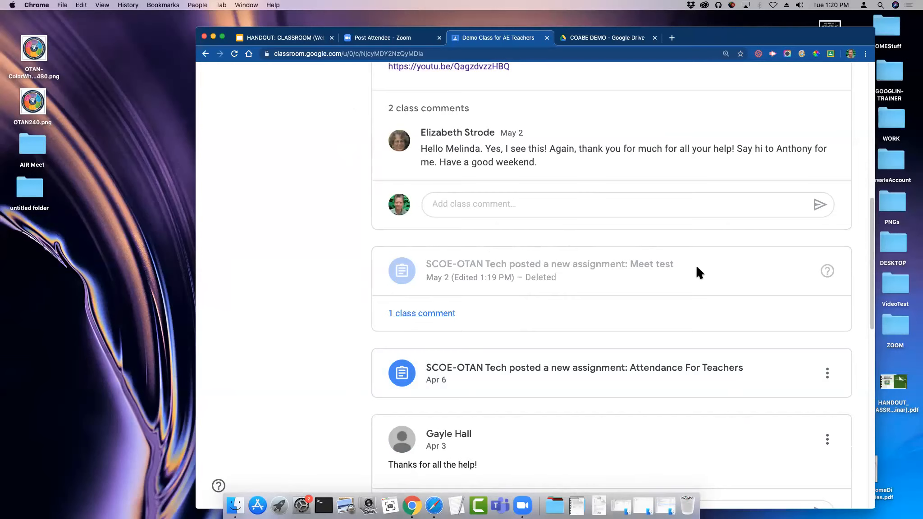
scroll(725, 234, "up", 10)
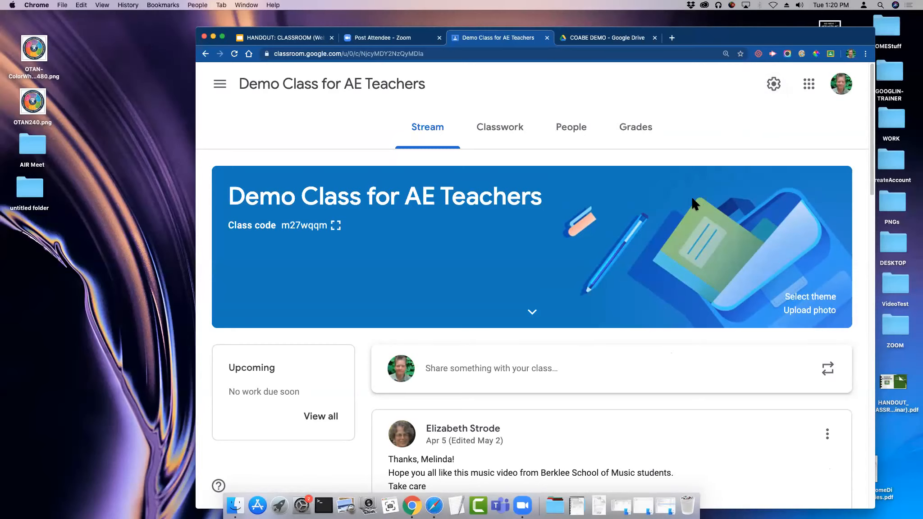
Step: Read through the older stream posts down to the Attendance assignment, including deleted student posts, and return to the class banner
scroll(692, 198, "down", 3)
scroll(692, 199, "down", 5)
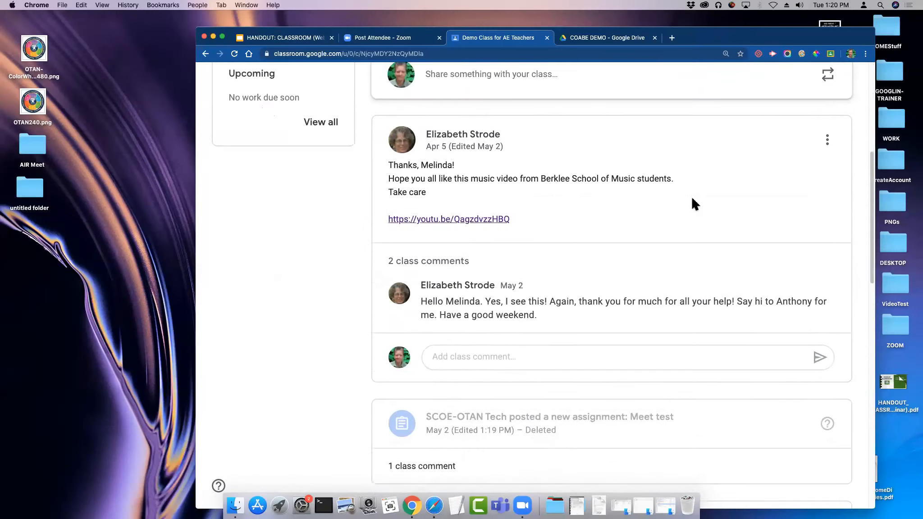
scroll(692, 198, "down", 4)
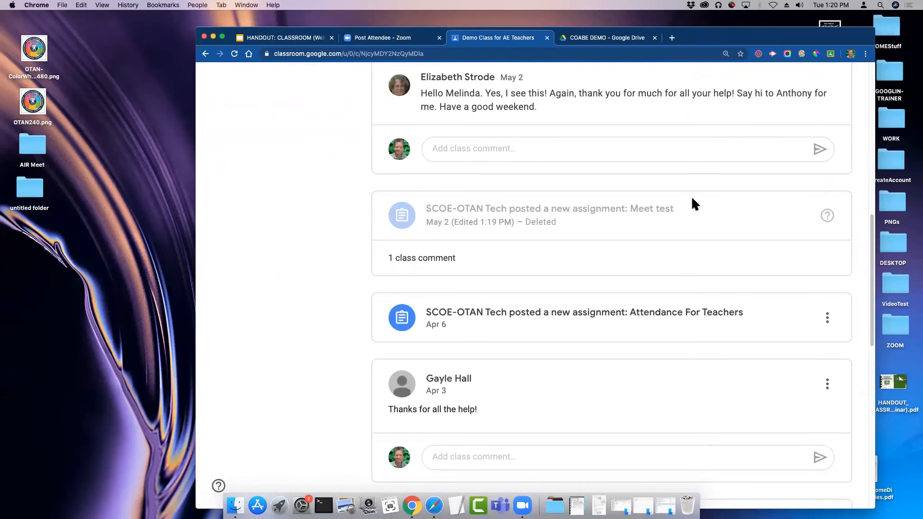
scroll(692, 203, "down", 4)
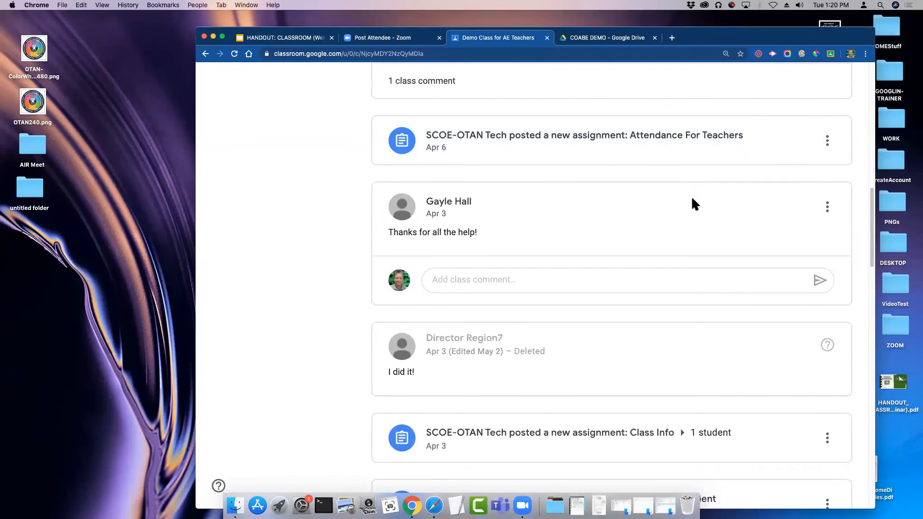
scroll(692, 199, "down", 3)
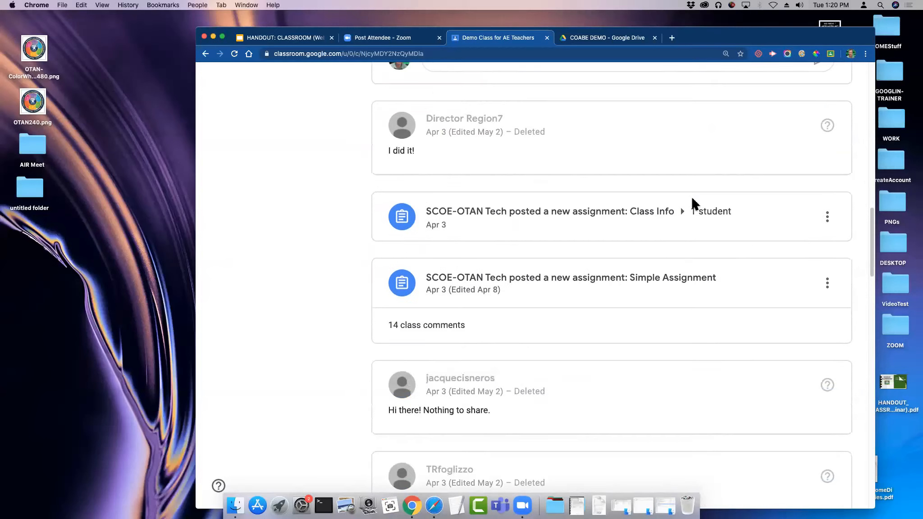
scroll(693, 202, "down", 1)
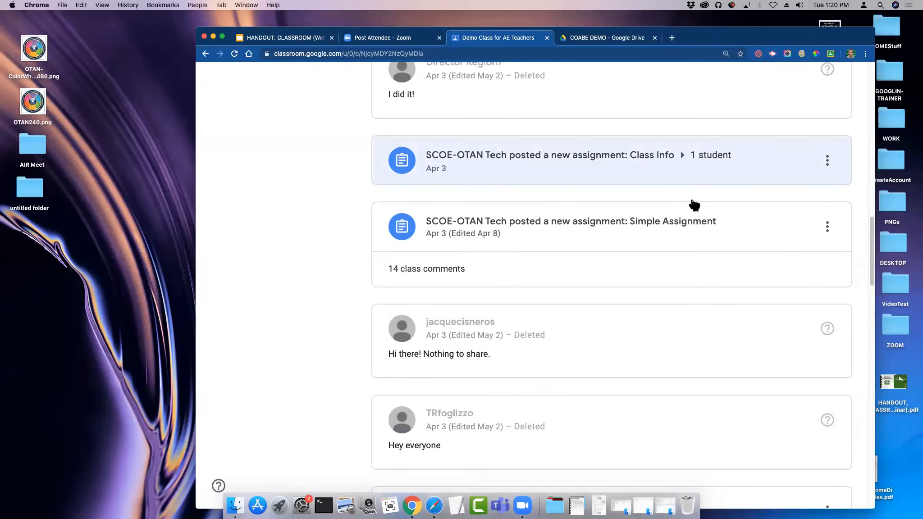
scroll(693, 200, "down", 1)
scroll(692, 199, "down", 2)
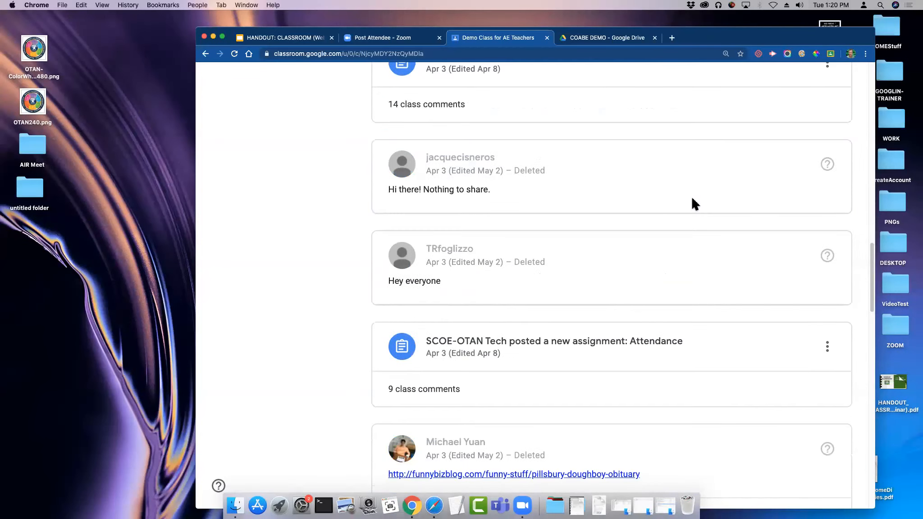
scroll(692, 199, "down", 2)
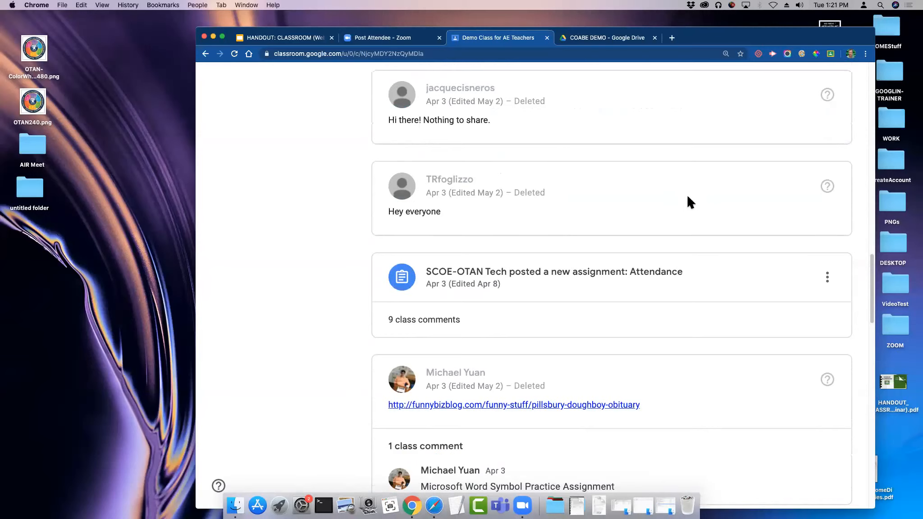
scroll(687, 197, "up", 1)
scroll(687, 194, "up", 15)
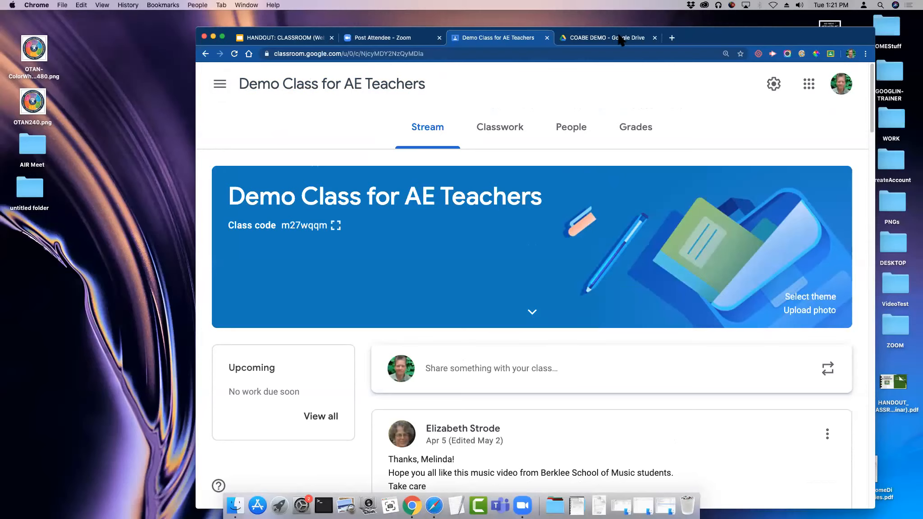
Step: Switch to the HANDOUT: CLASSROOM (Webinar) slides and present them from slide 38, GRADING: More Options
left_click_drag(687, 43, 684, 54)
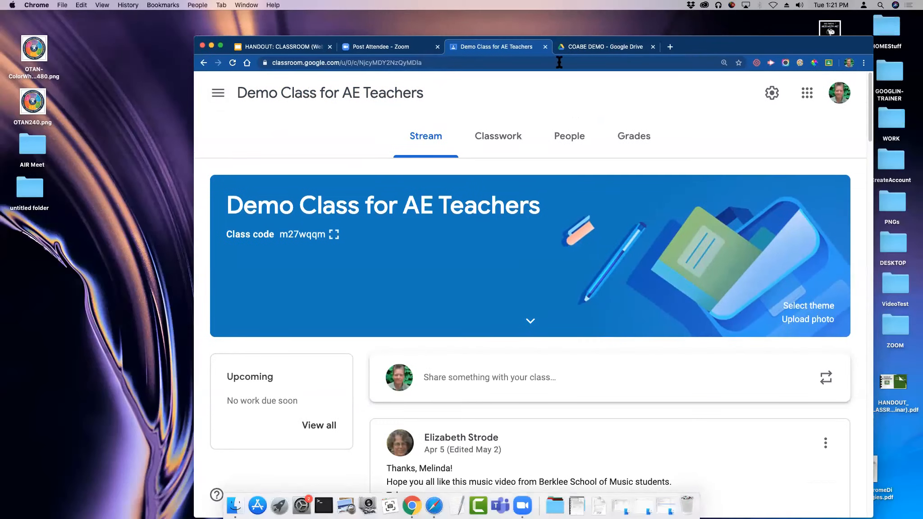
left_click(285, 49)
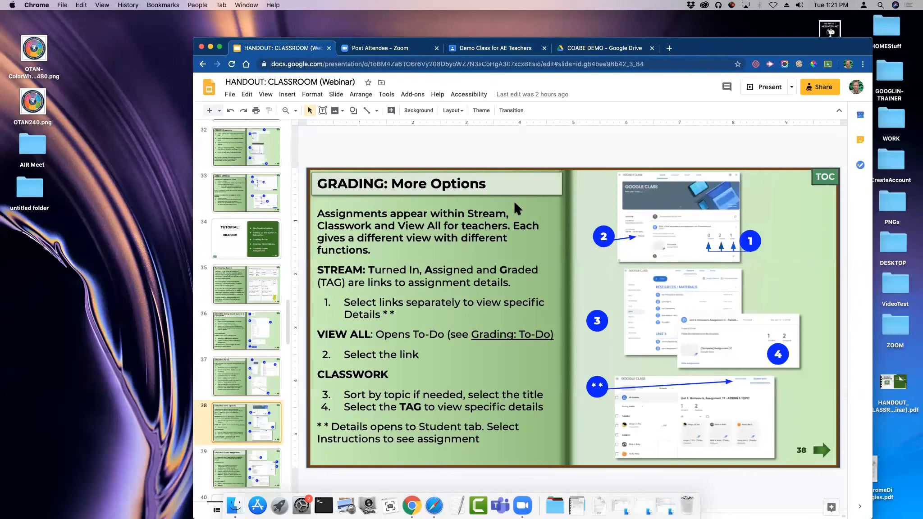
left_click_drag(694, 47, 683, 20)
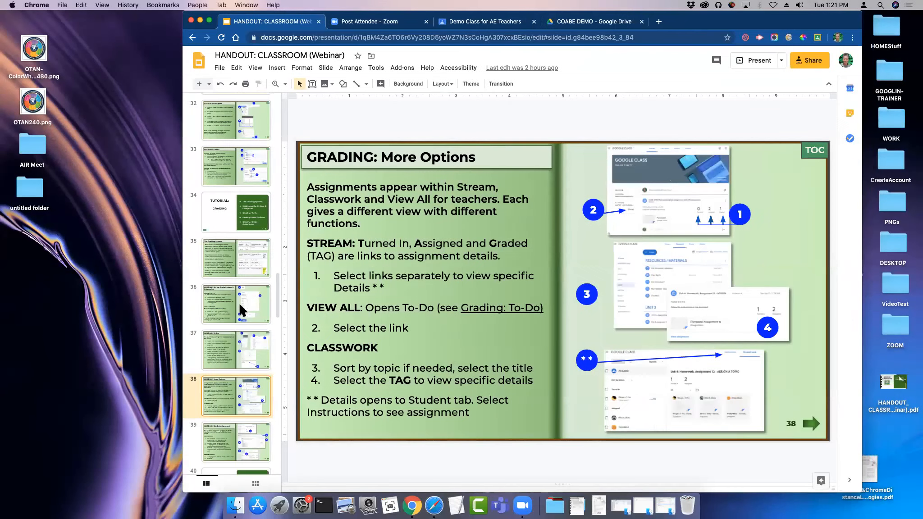
left_click(761, 61)
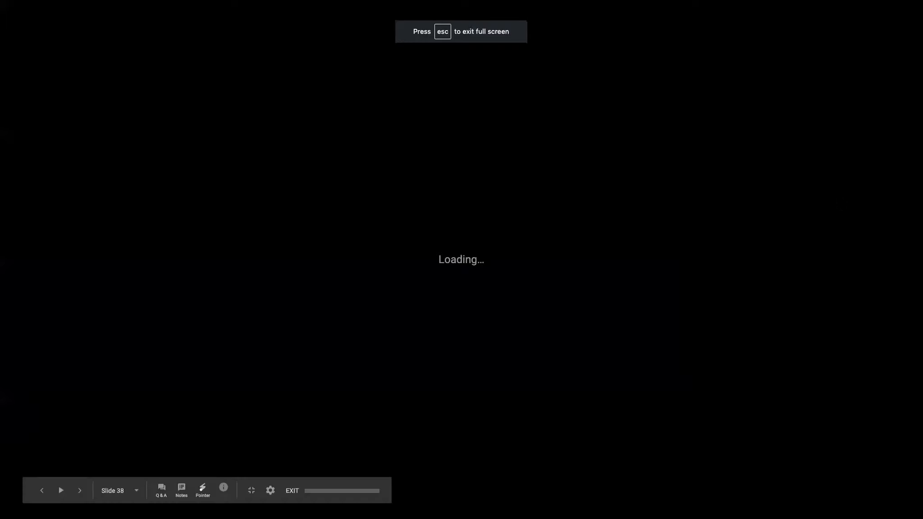
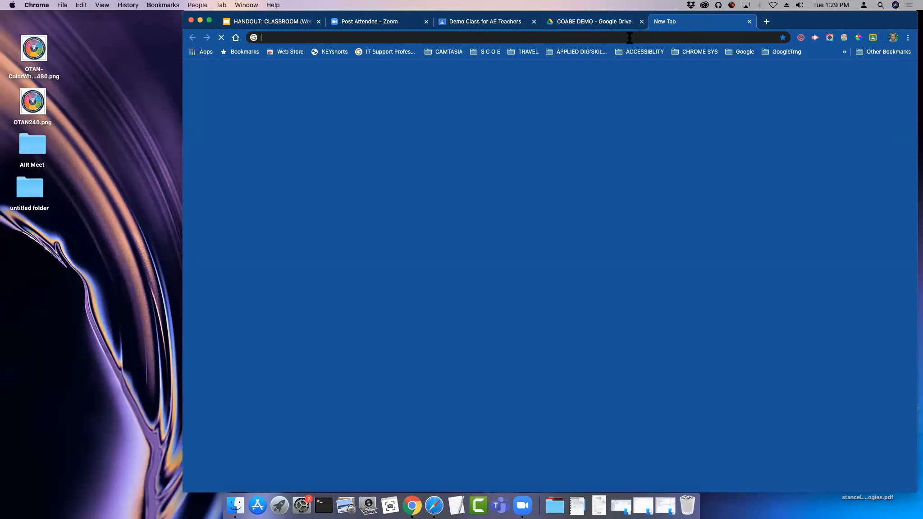
Step: Create a new Google Form at forms.new and set its first question's type to Paragraph
type("forms.ne")
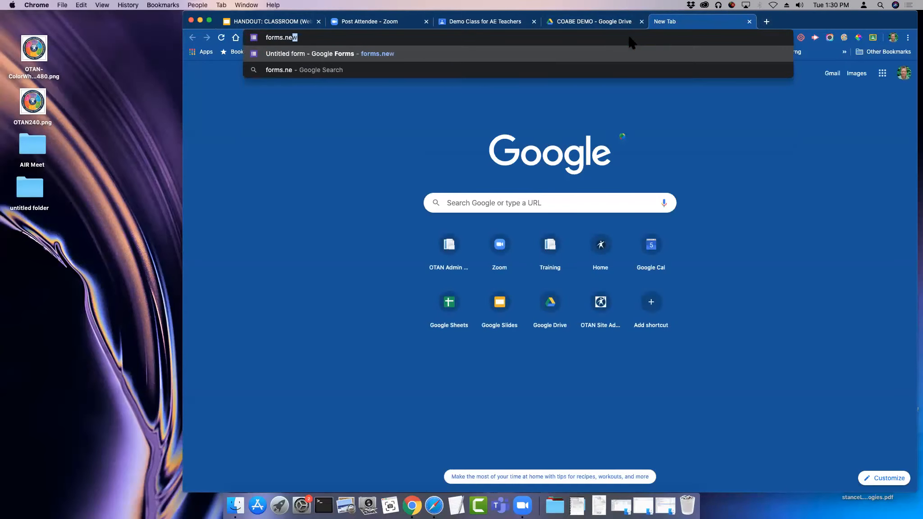
key("Return")
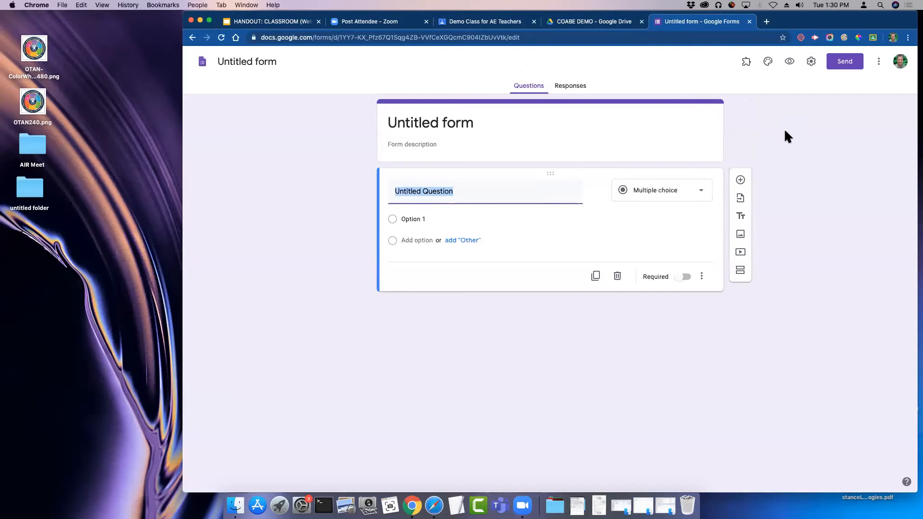
left_click(685, 184)
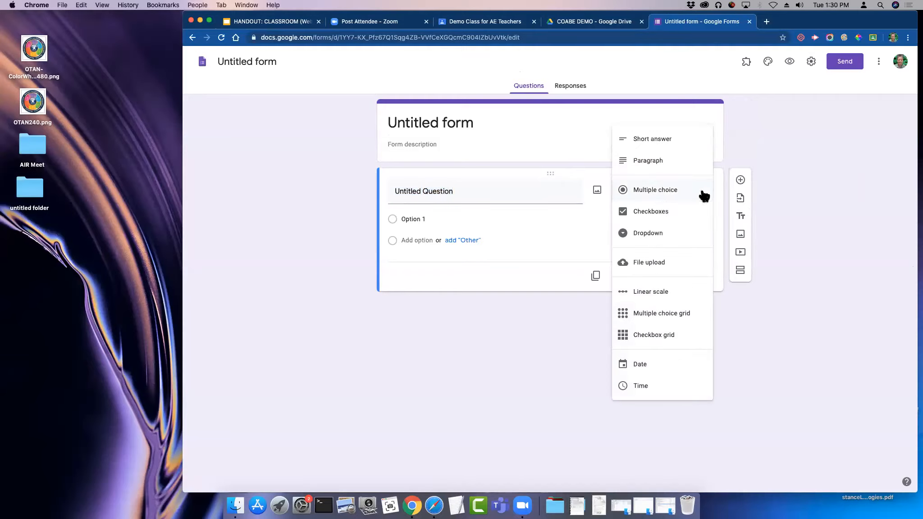
left_click(658, 161)
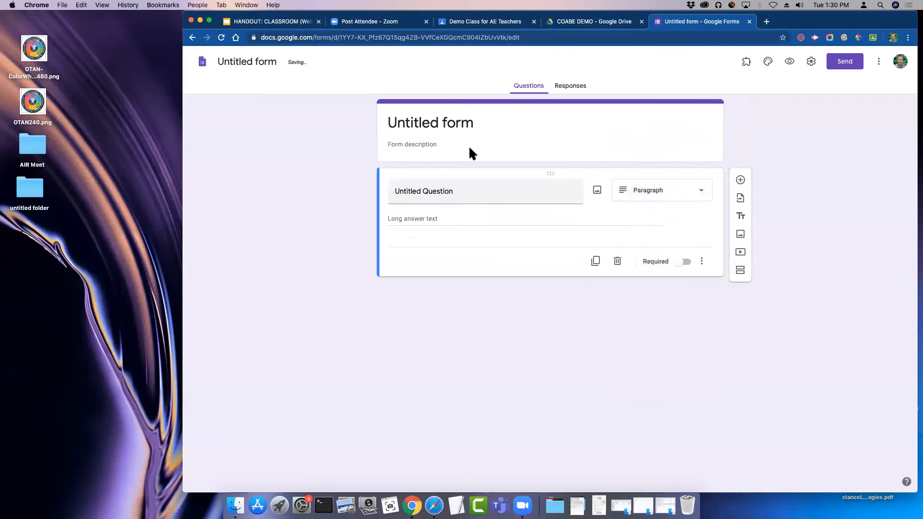
Step: Title the form TEST and word its first question as "Give paragraph", keeping the Paragraph question type
left_click(458, 121)
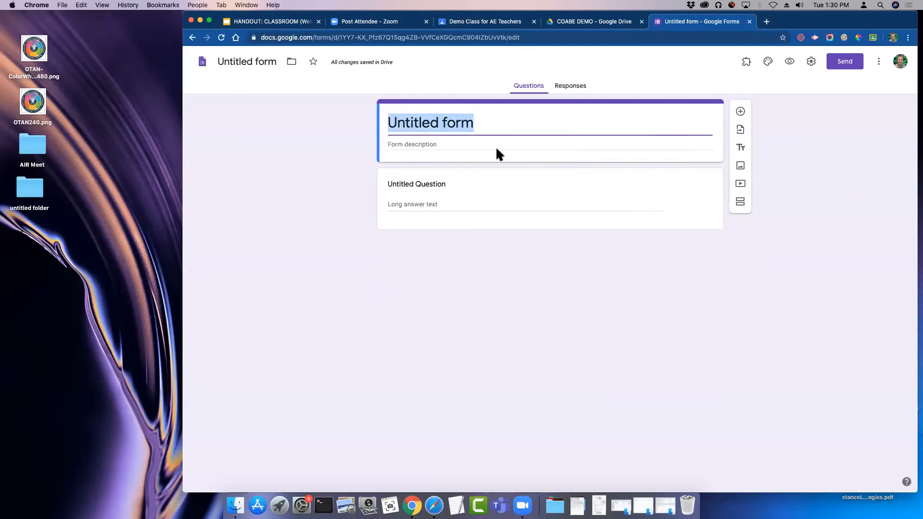
type("TEST")
left_click(497, 203)
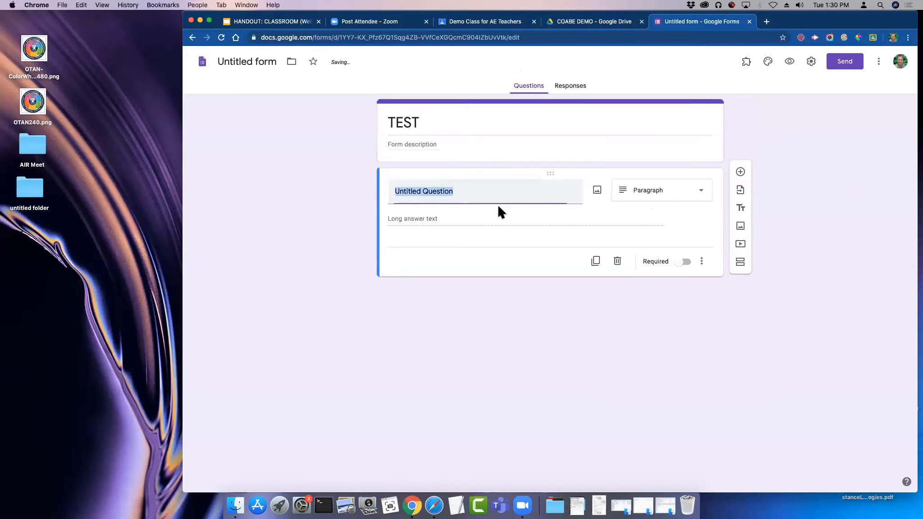
type("Give")
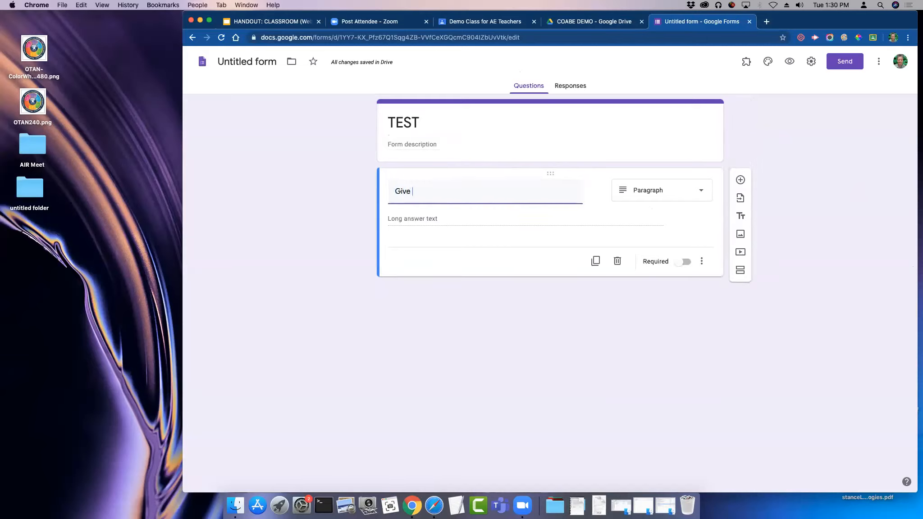
type(" paragraph")
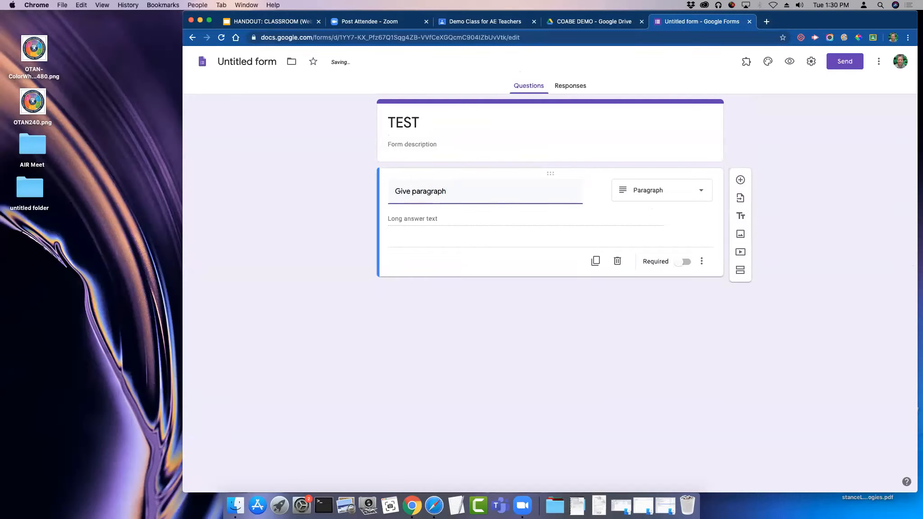
left_click(680, 194)
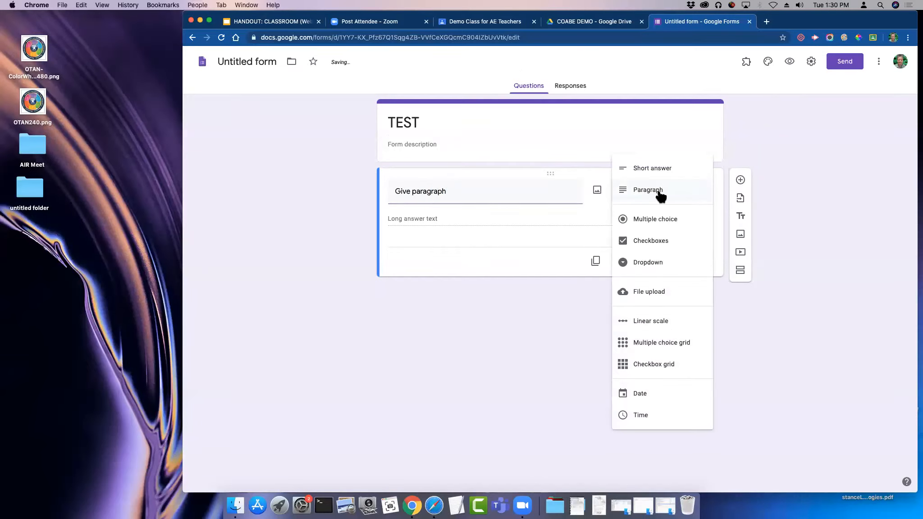
left_click(614, 198)
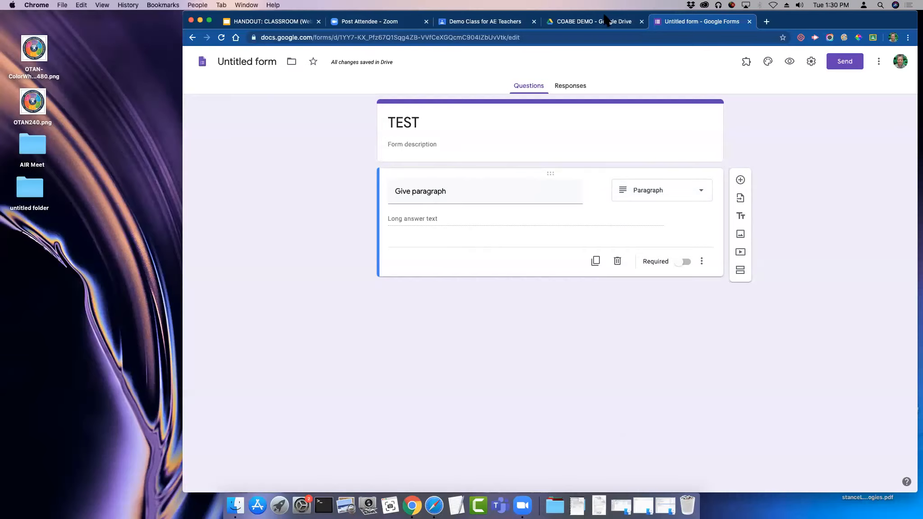
Step: Open the people roster of the Demo Class for AE Teachers and go to its student list
mouse_move(802, 18)
left_mouse_down()
mouse_move(816, 51)
mouse_move(809, 17)
left_mouse_up()
left_click(500, 54)
left_click(592, 70)
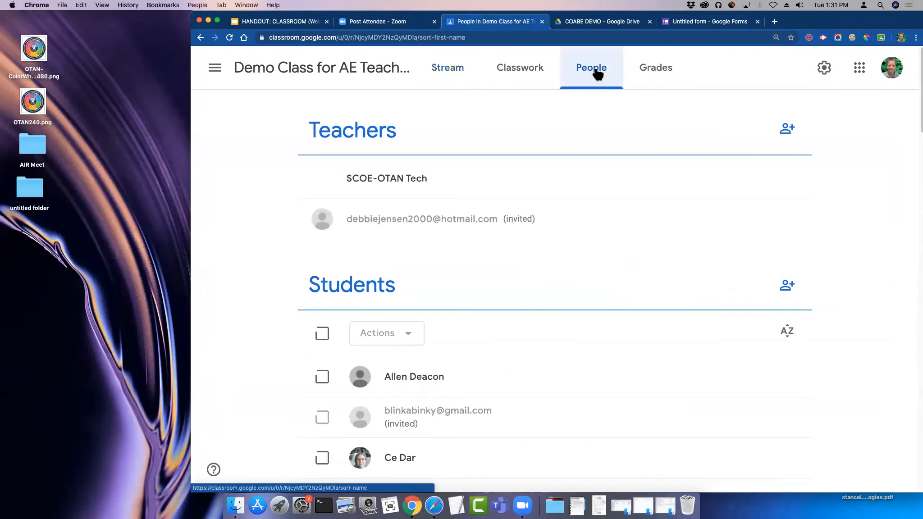
scroll(503, 239, "down", 4)
scroll(504, 234, "down", 1)
Step: Start an e-mail to the third listed student from the roster, and close the Gmail message unsent
left_click(322, 256)
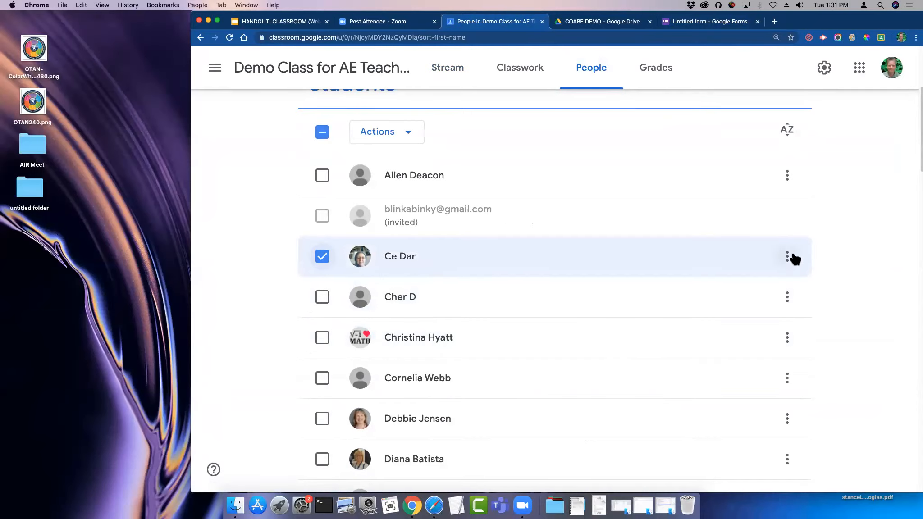
left_click(397, 134)
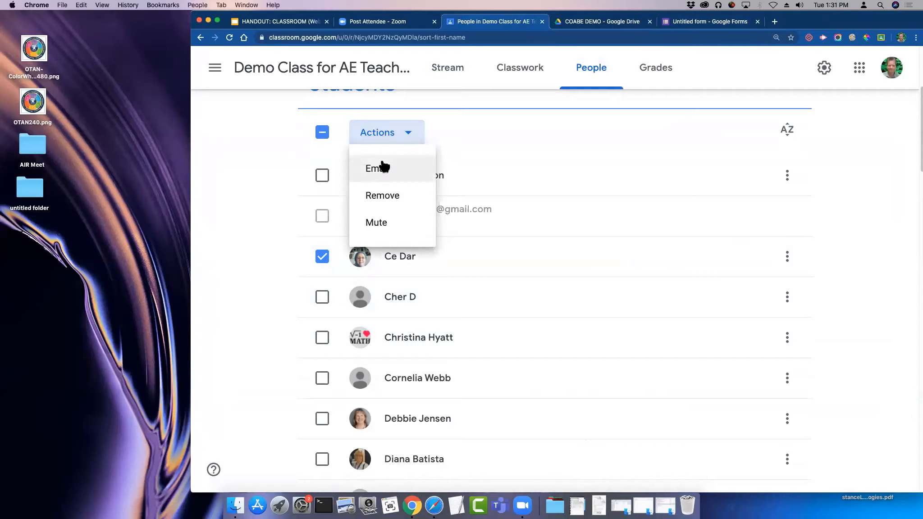
left_click(388, 168)
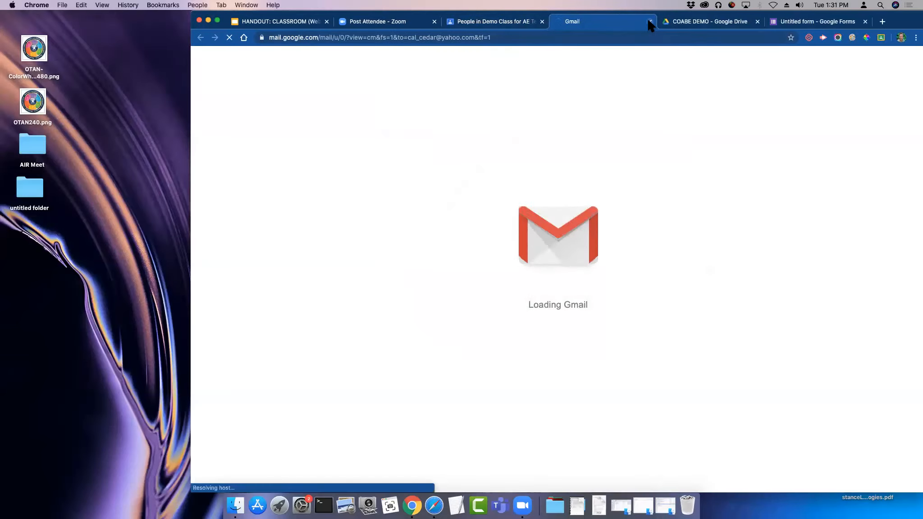
left_click(649, 21)
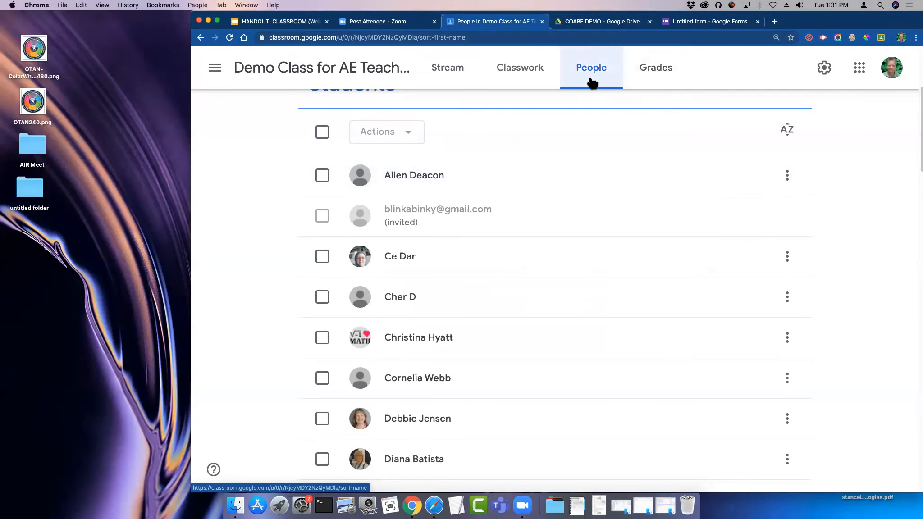
Step: Return to the roster's Teachers section and examine which Google account is active and which others are available
scroll(573, 106, "up", 3)
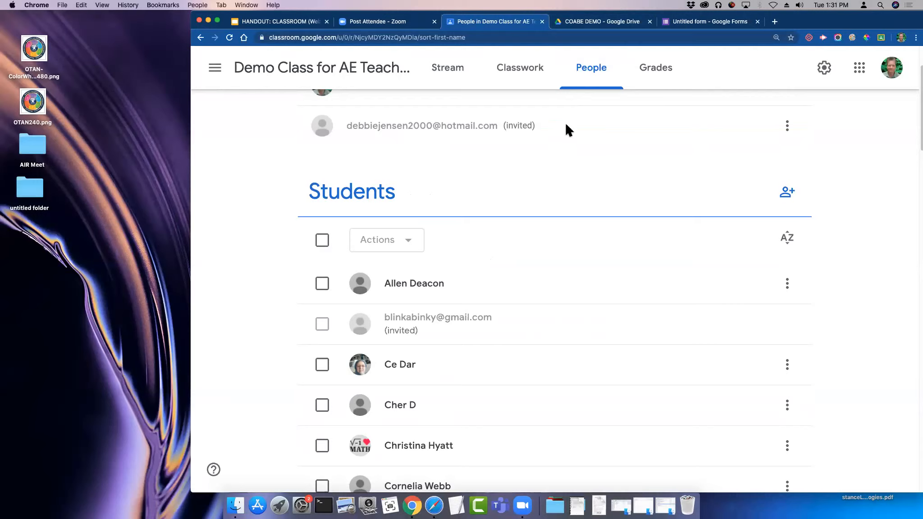
scroll(624, 127, "up", 3)
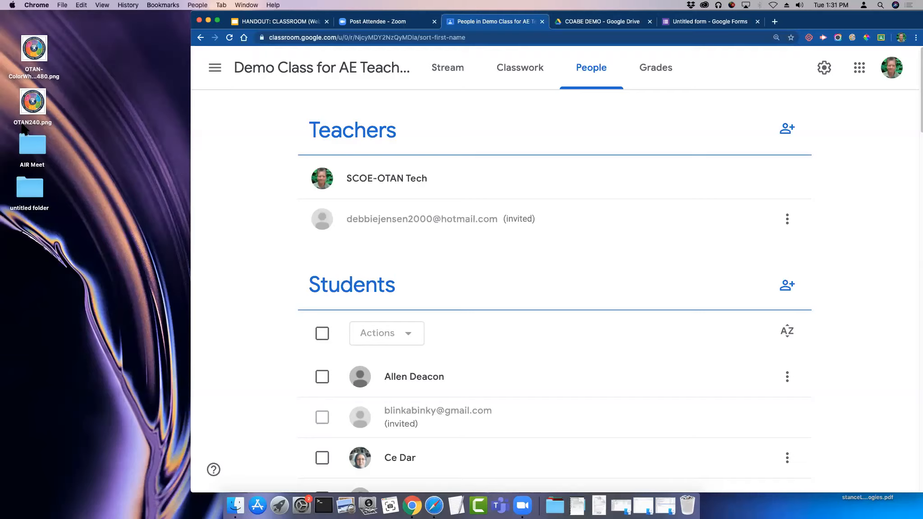
left_click(900, 71)
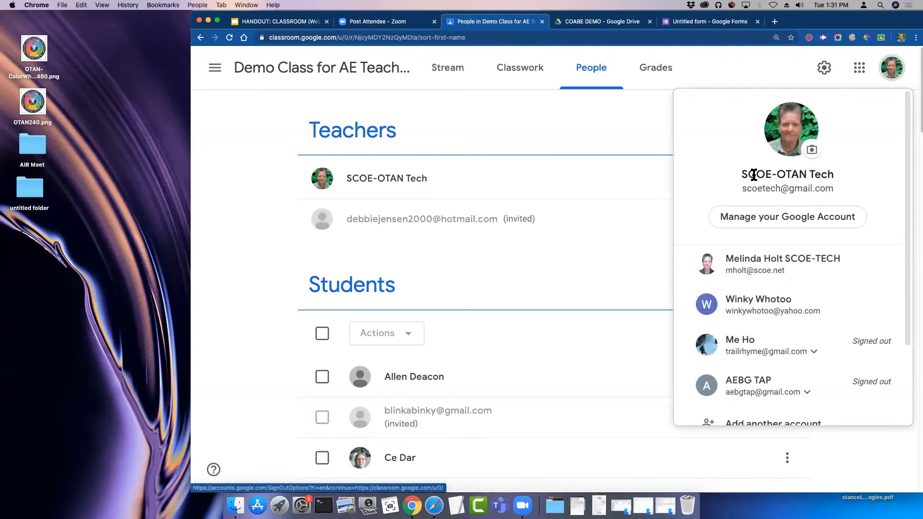
left_click(744, 66)
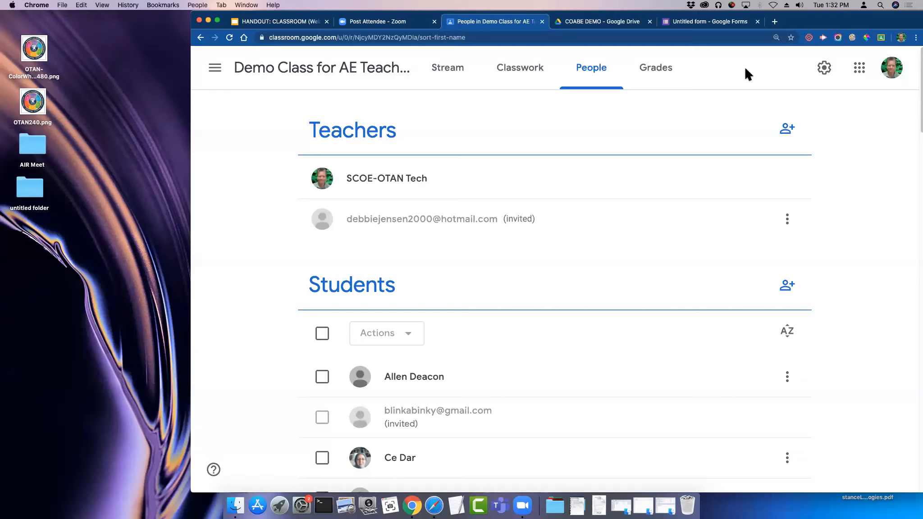
Step: Switch Classroom to the scoe.net account, check the active account, and view the people roster of the Google Level I class
left_click(892, 68)
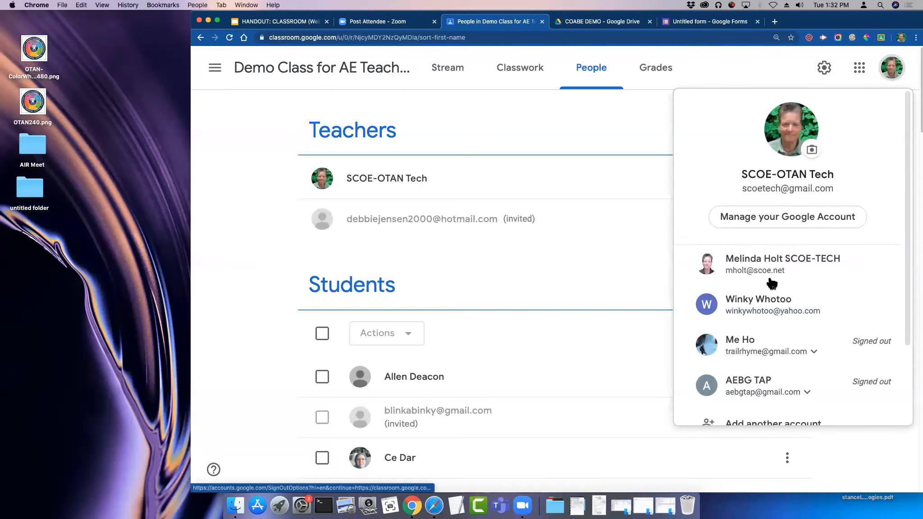
left_click(764, 267)
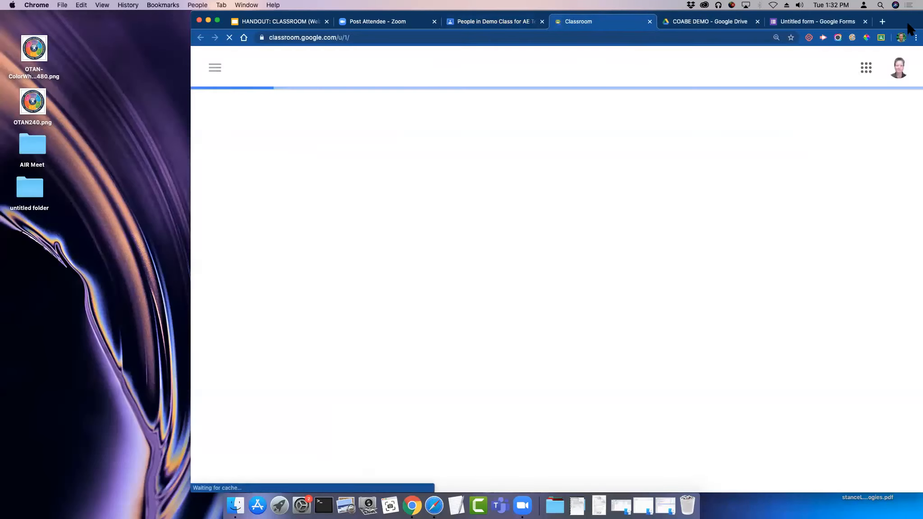
left_click_drag(907, 27, 888, 28)
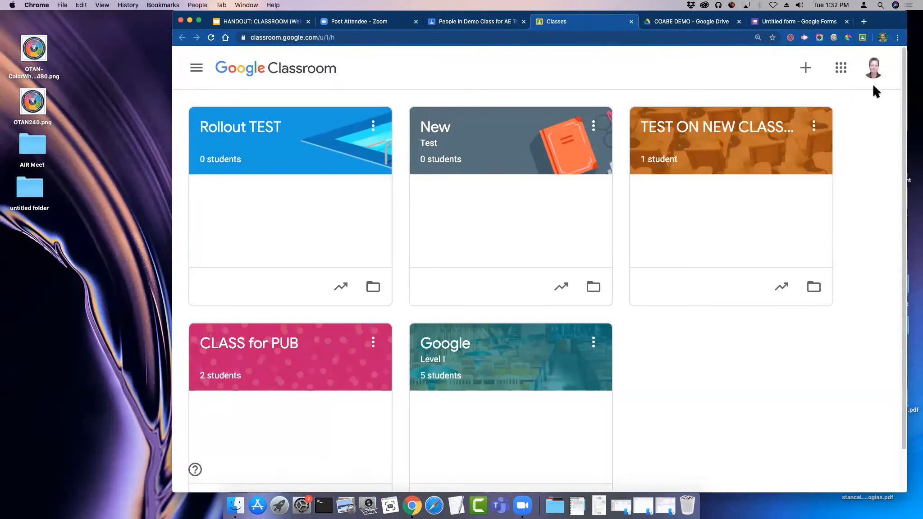
left_click(874, 70)
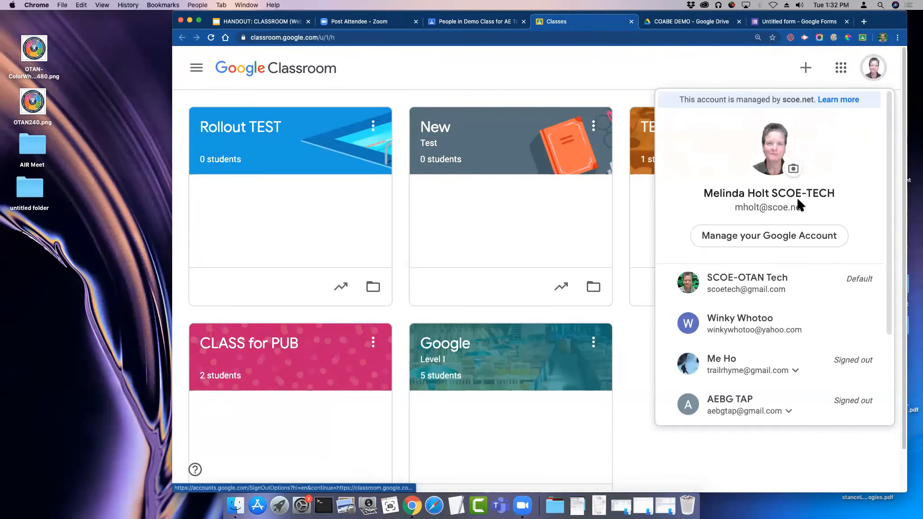
left_click(693, 56)
mouse_move(884, 26)
left_mouse_down()
mouse_move(914, 26)
mouse_move(890, 26)
left_mouse_up()
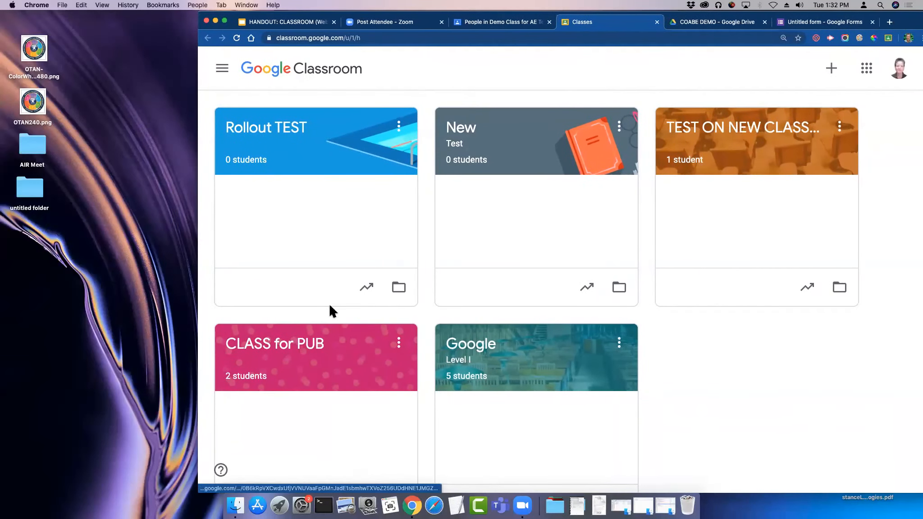
left_click(479, 374)
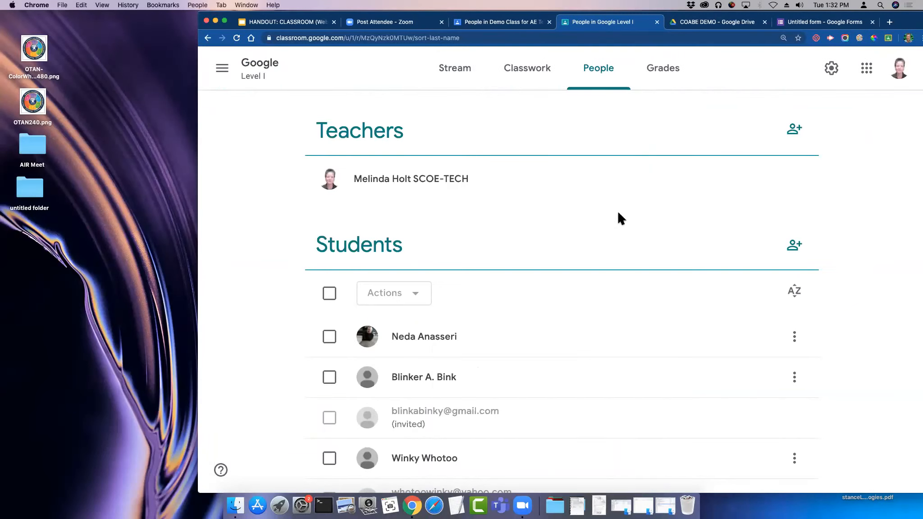
scroll(618, 212, "down", 2)
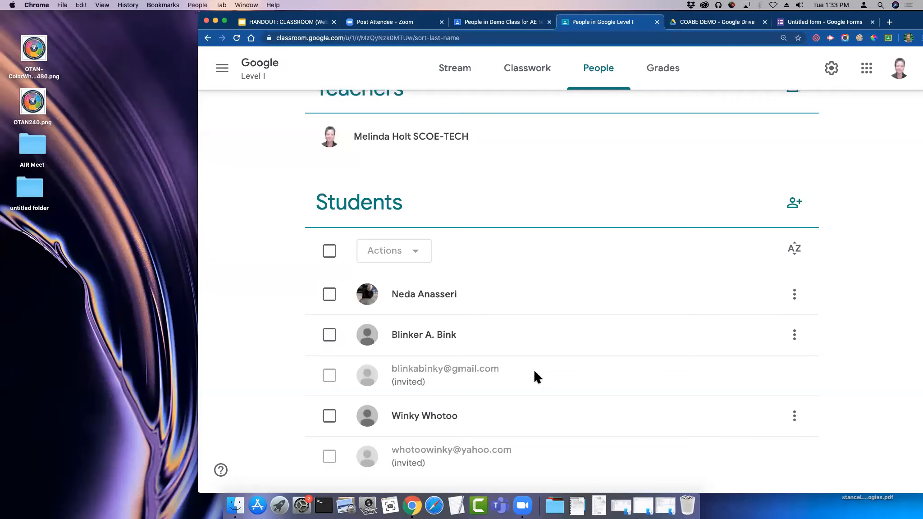
Step: Switch back to the default Google account and open the Classwork page of the COABE DEMO class
left_click(899, 68)
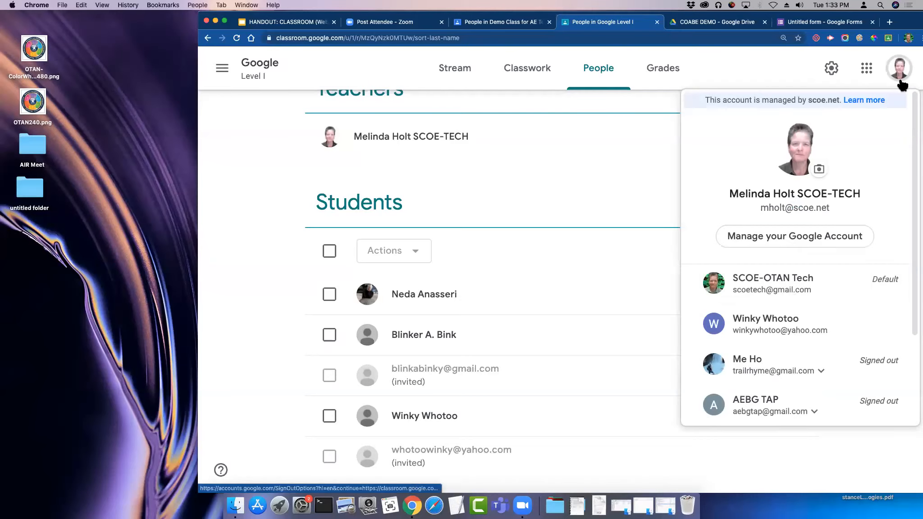
left_click(784, 287)
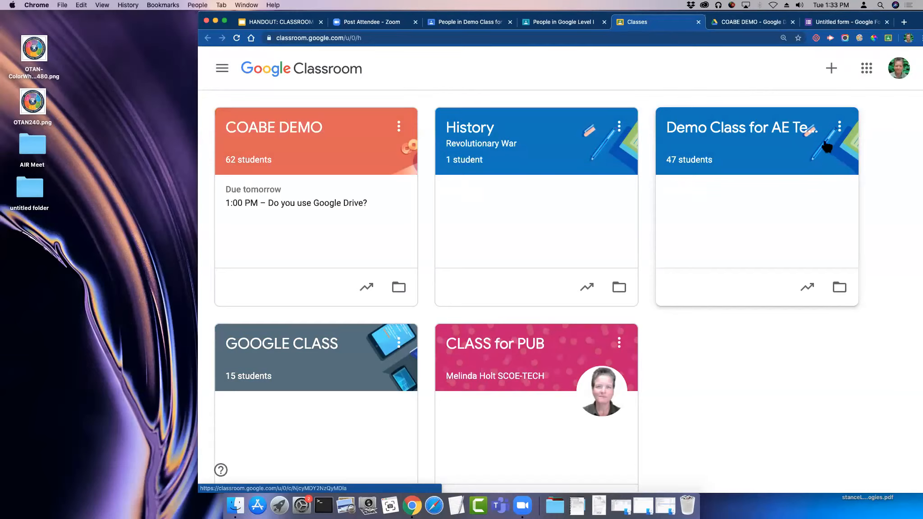
left_click(300, 127)
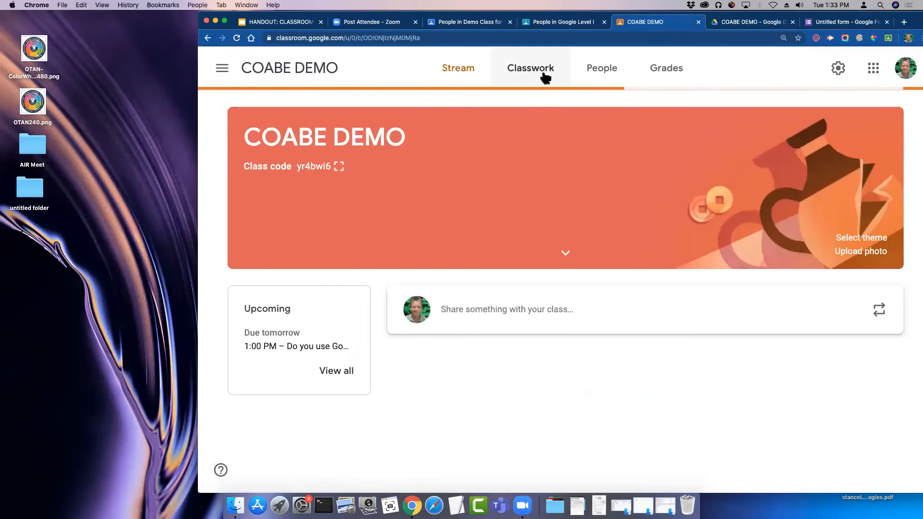
left_click(544, 76)
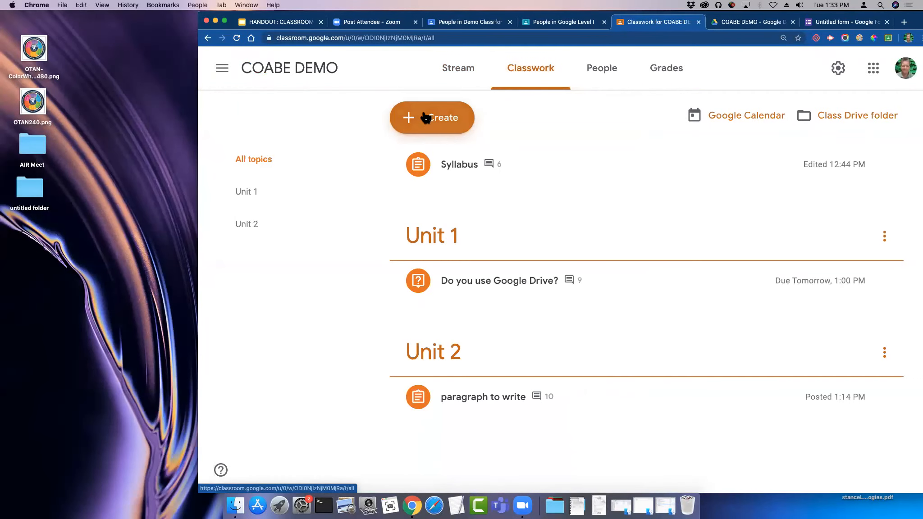
Step: Start a new Material for COABE DEMO, look at adding a link to it, and discard the Material
left_click(437, 121)
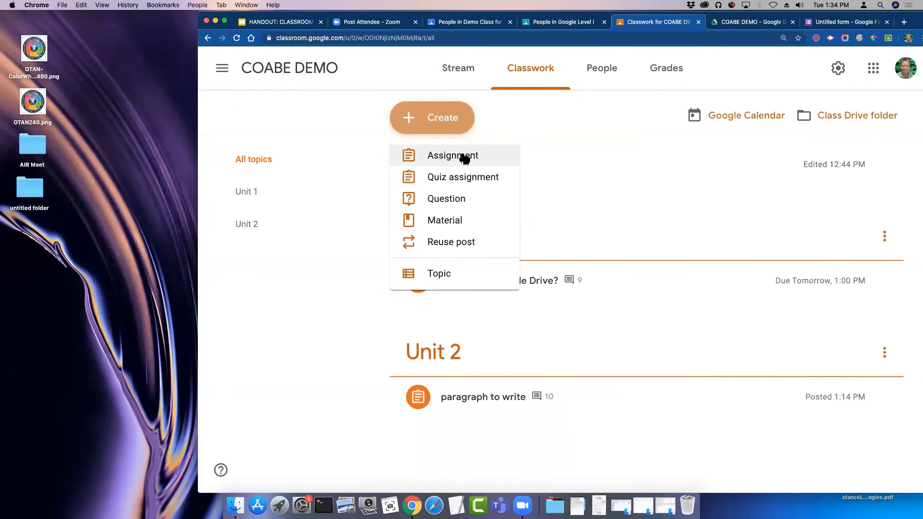
left_click(450, 222)
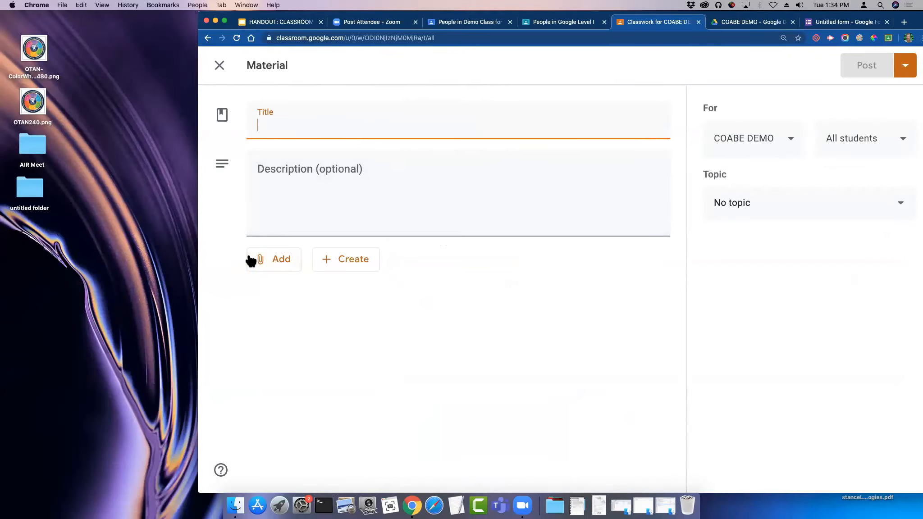
left_click(284, 261)
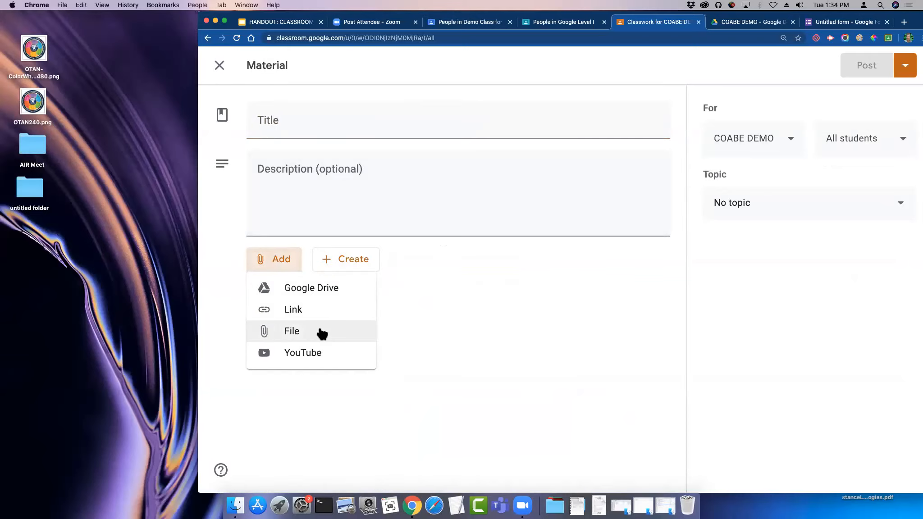
left_click(292, 314)
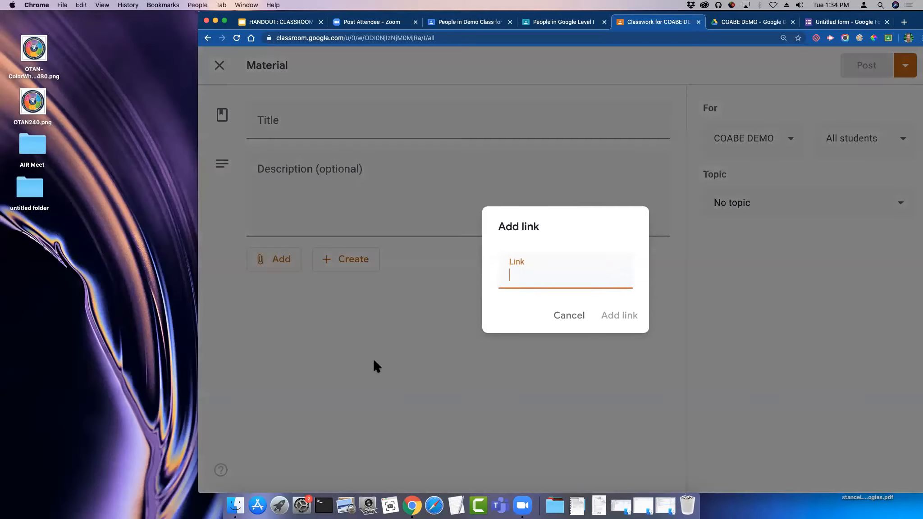
left_click(569, 319)
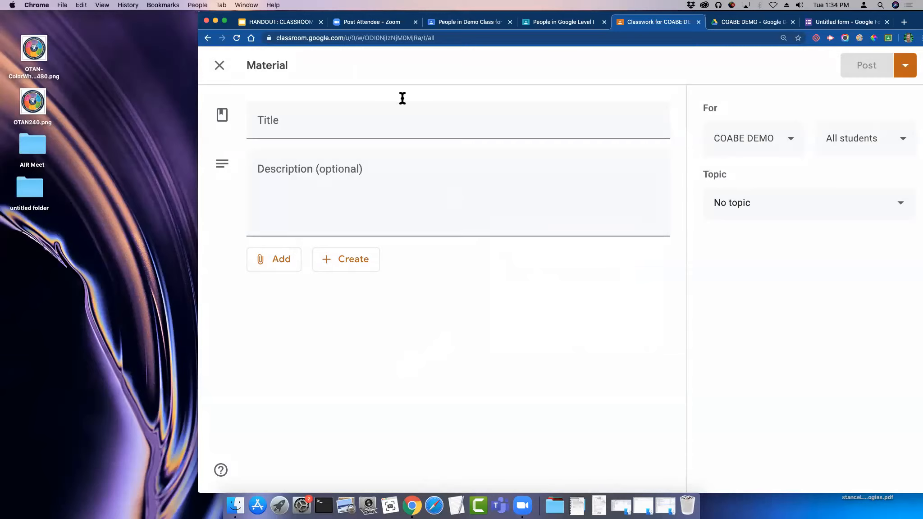
left_click(220, 65)
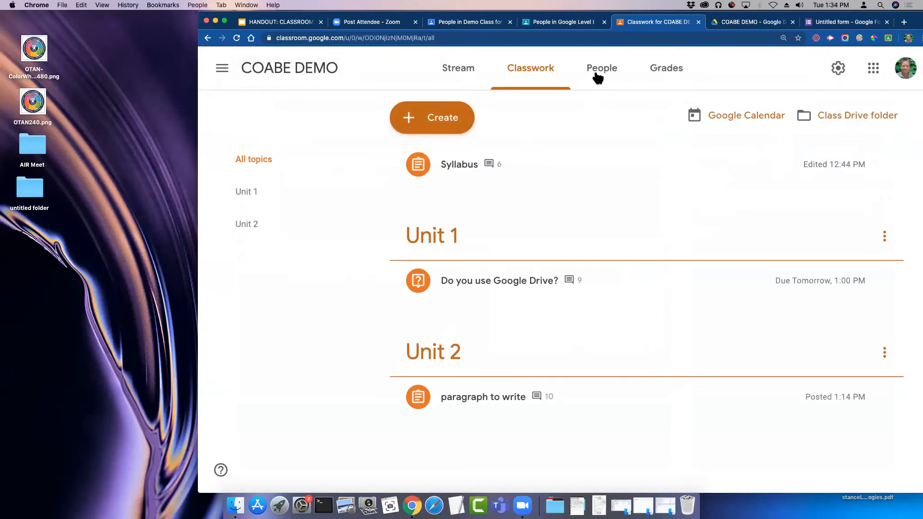
Step: Open the COABE DEMO people roster, select the first listed student, and look at the student's page and the available bulk actions
left_click(603, 69)
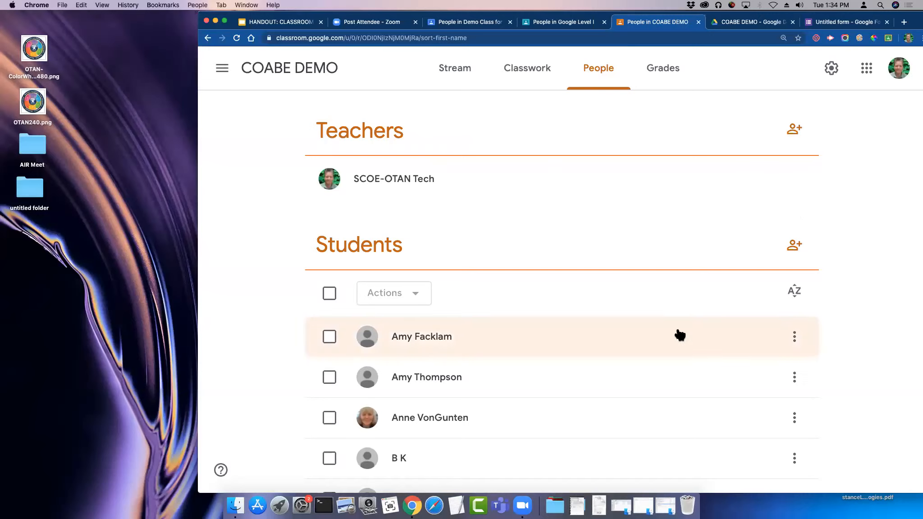
scroll(675, 333, "down", 1)
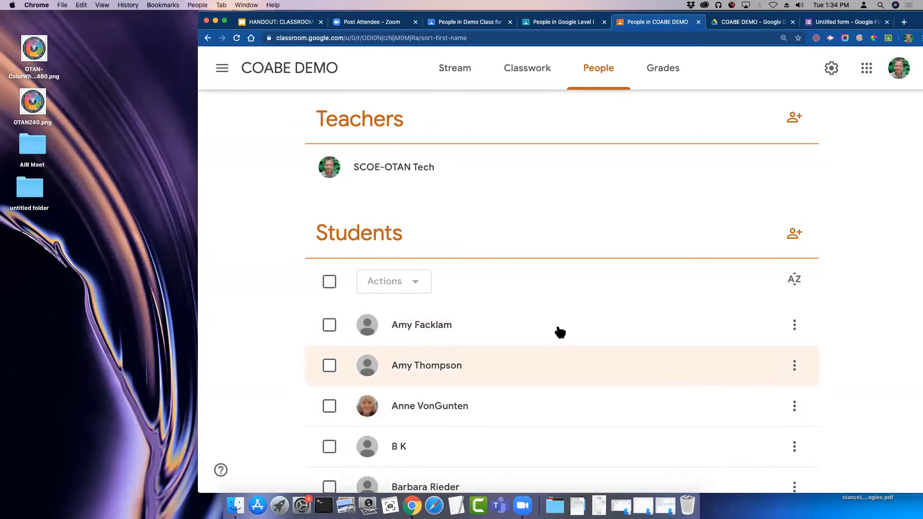
scroll(541, 316, "down", 3)
left_click(331, 279)
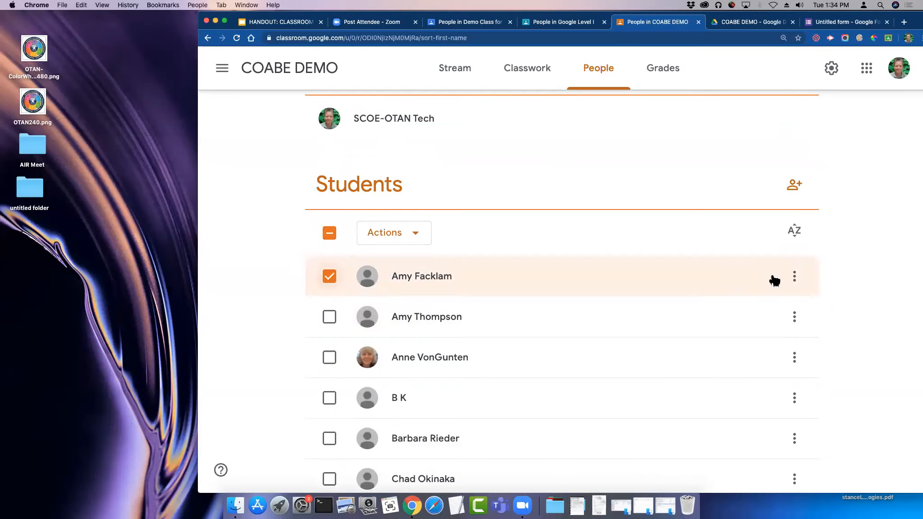
left_click(794, 277)
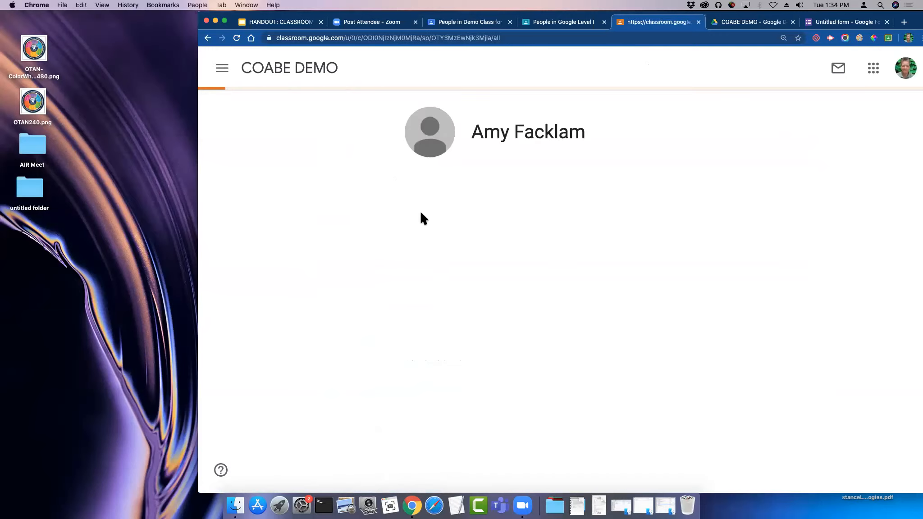
left_click(208, 38)
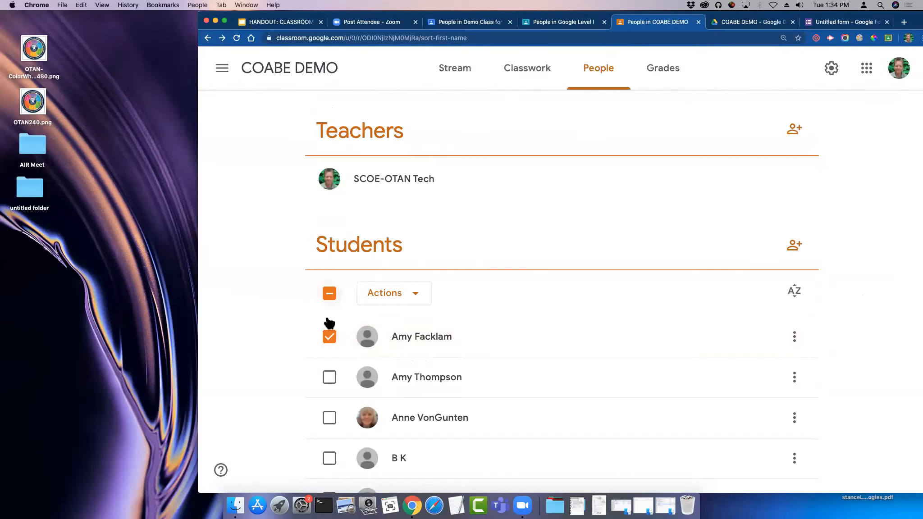
left_click(418, 297)
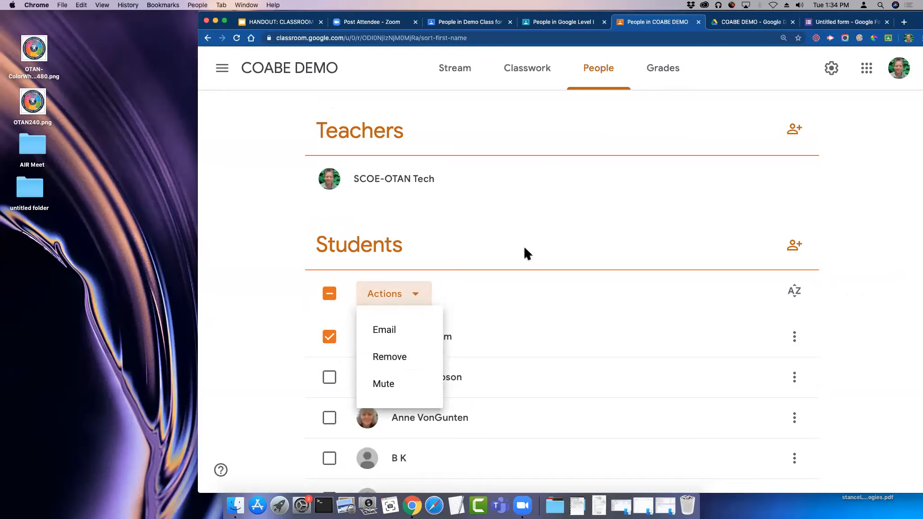
left_click(527, 229)
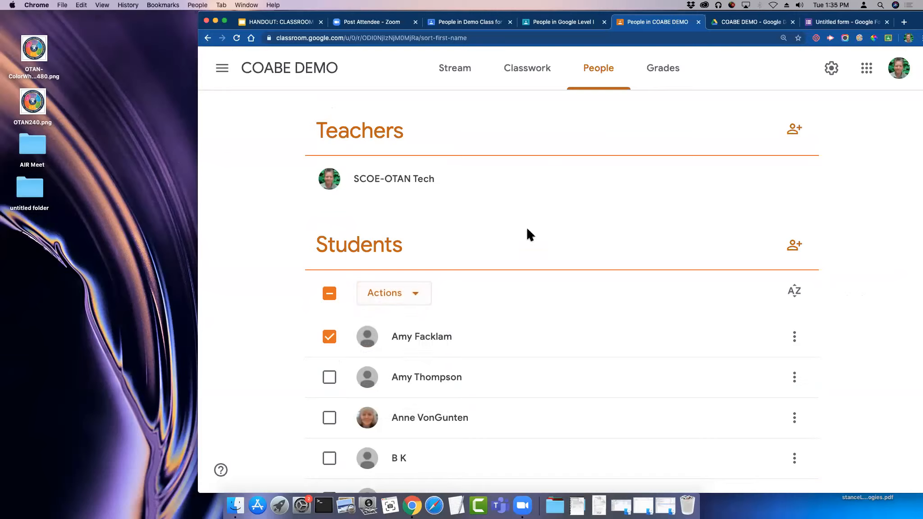
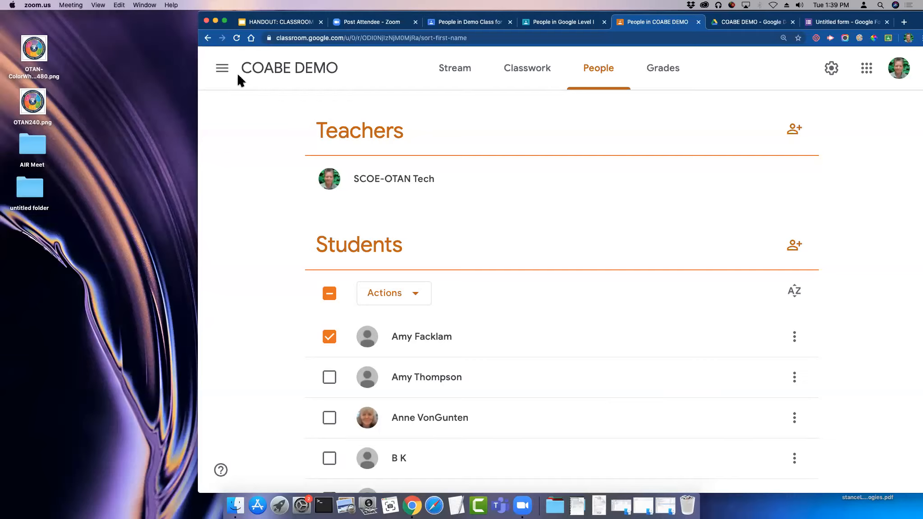
Step: Return to the overview of all classes and archive the History Revolutionary War class
left_click(221, 69)
left_click(221, 69)
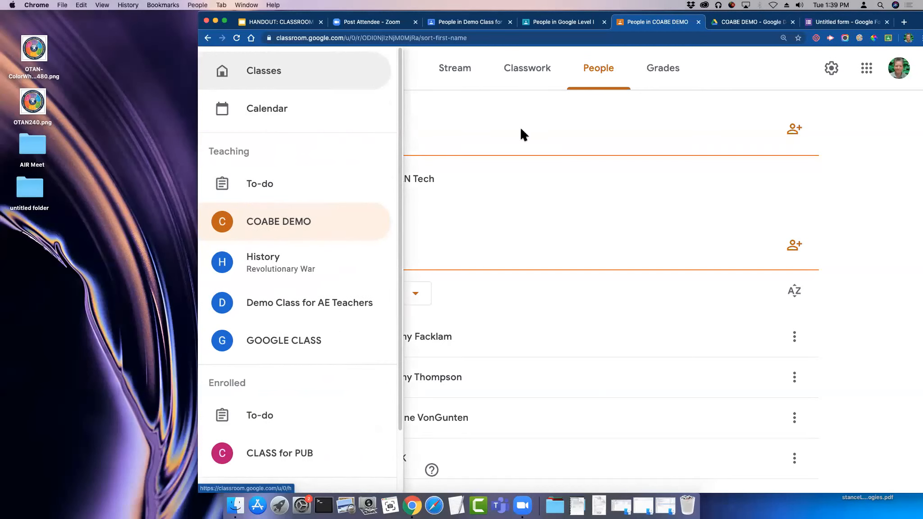
left_click(270, 73)
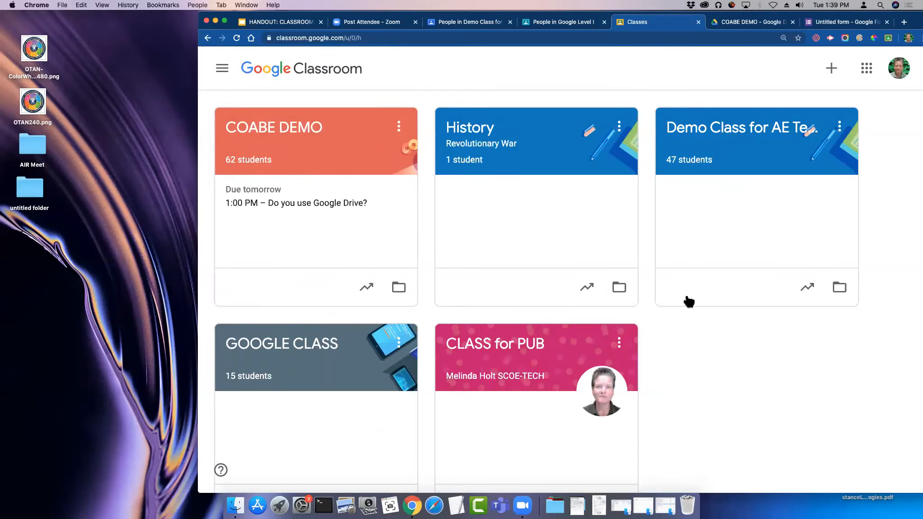
left_click(619, 126)
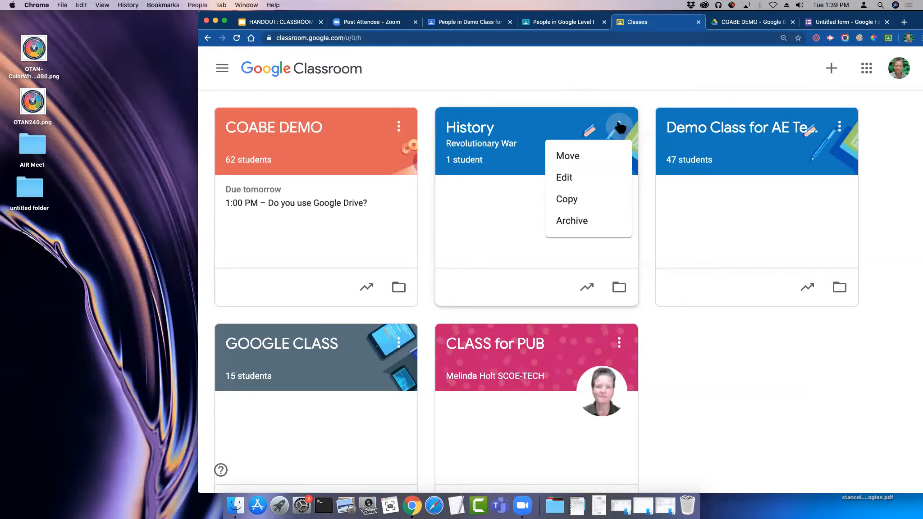
left_click(582, 221)
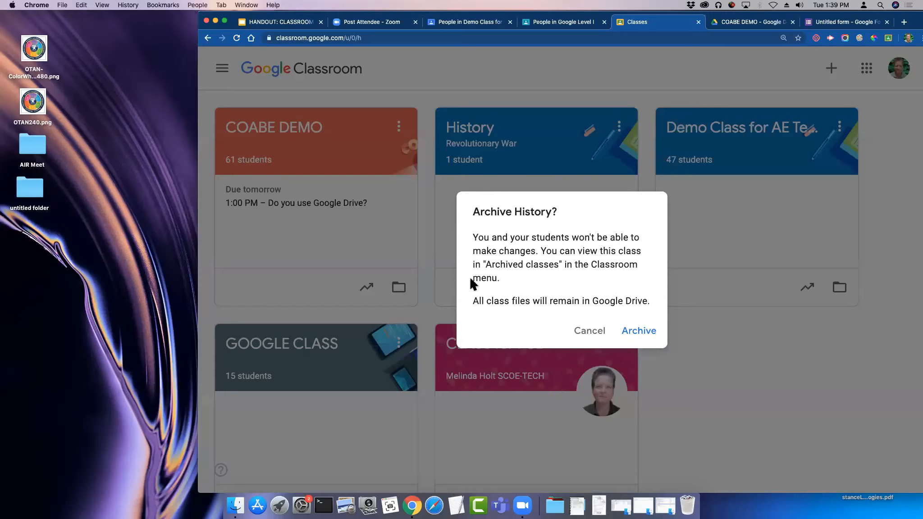
left_click(648, 334)
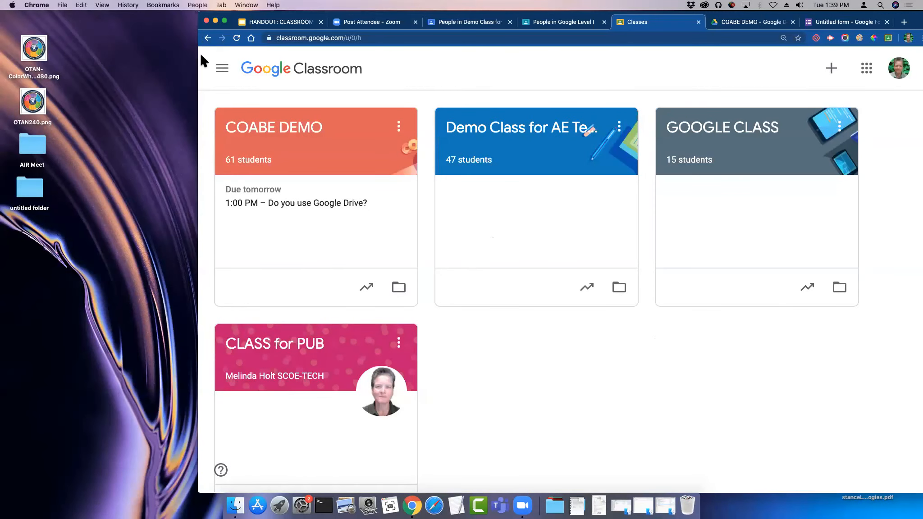
Step: Open the archived classes and permanently delete the English Intermediate class
left_click(223, 71)
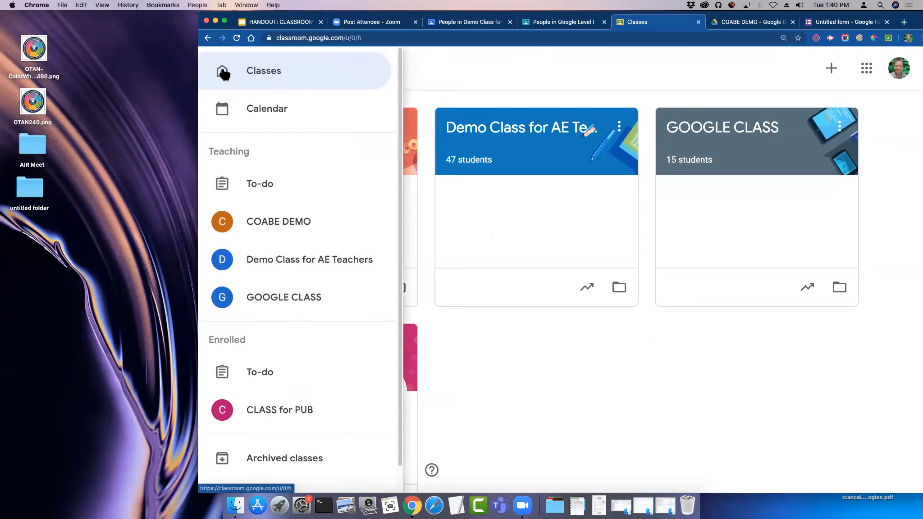
scroll(270, 348, "down", 1)
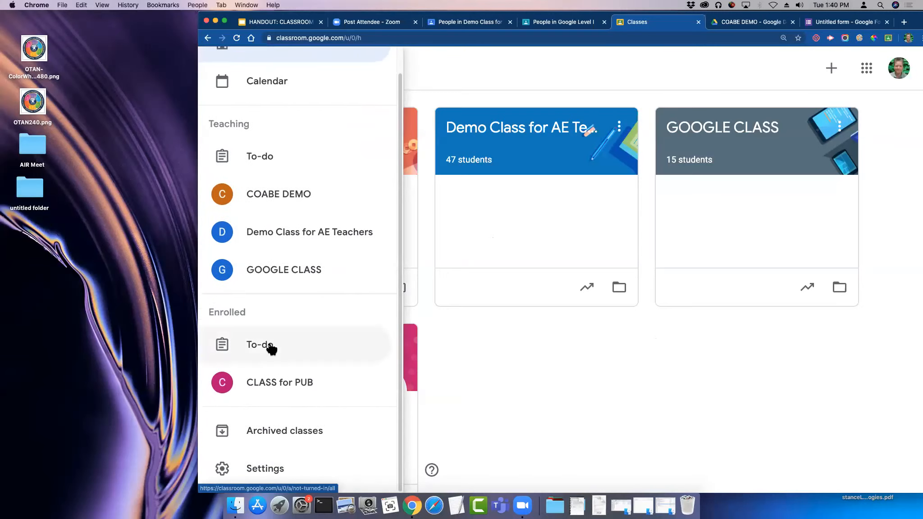
left_click(293, 433)
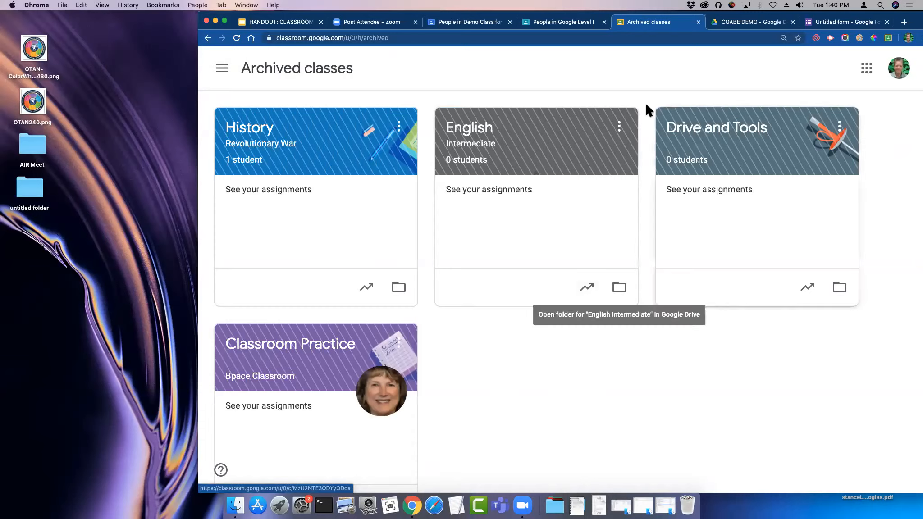
left_click(619, 127)
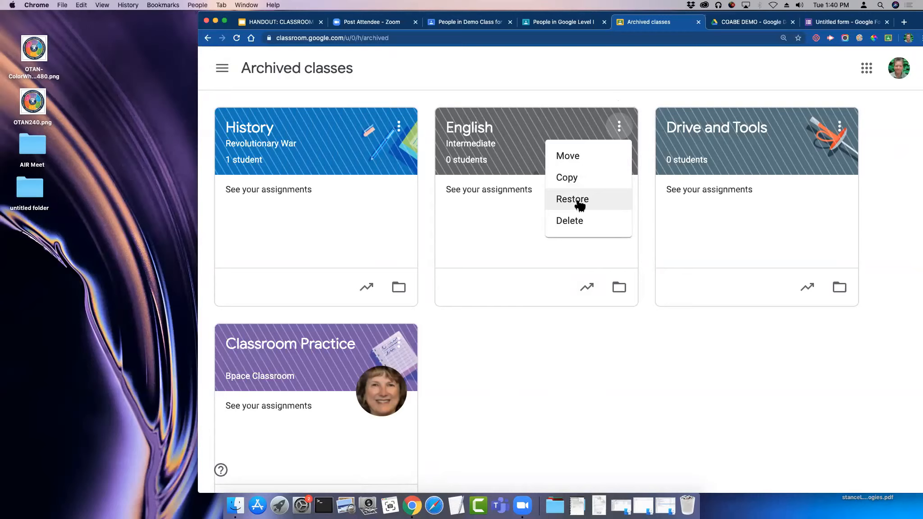
left_click(576, 224)
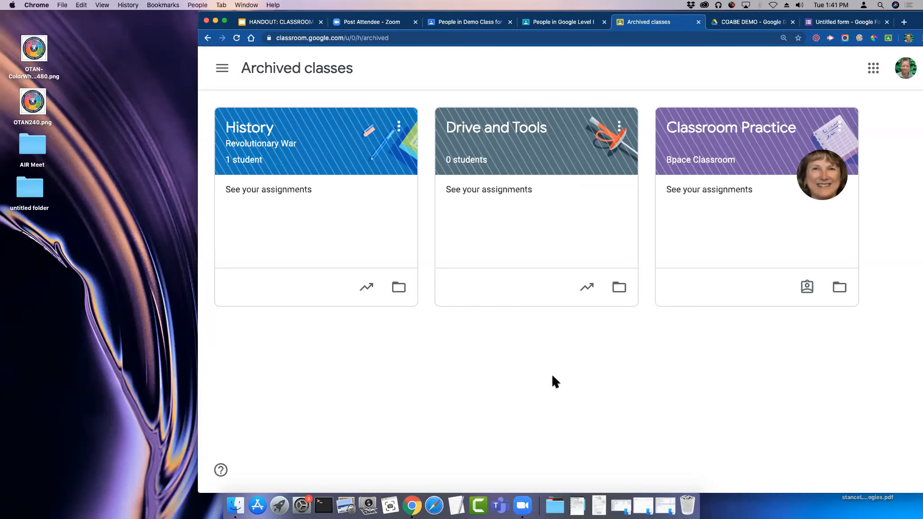
Step: View the stream of the archived History class and return to the overview of active classes
left_click(251, 130)
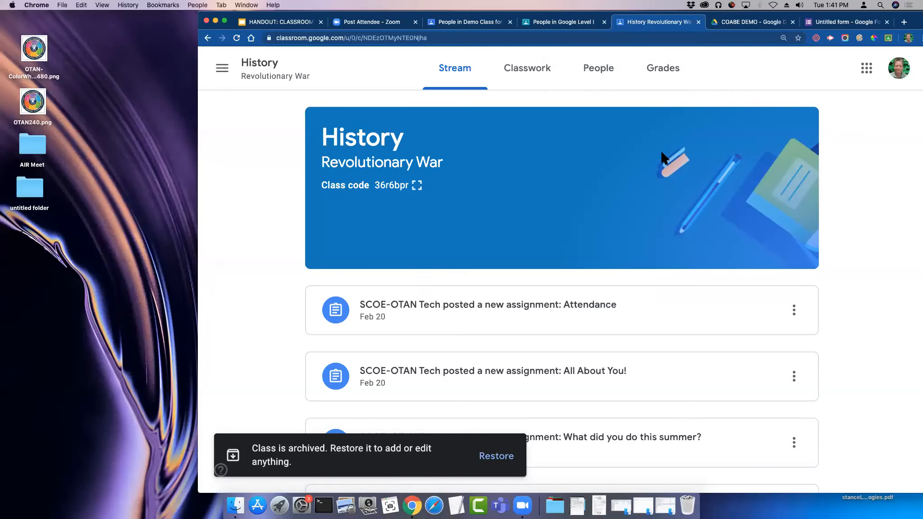
left_click(223, 69)
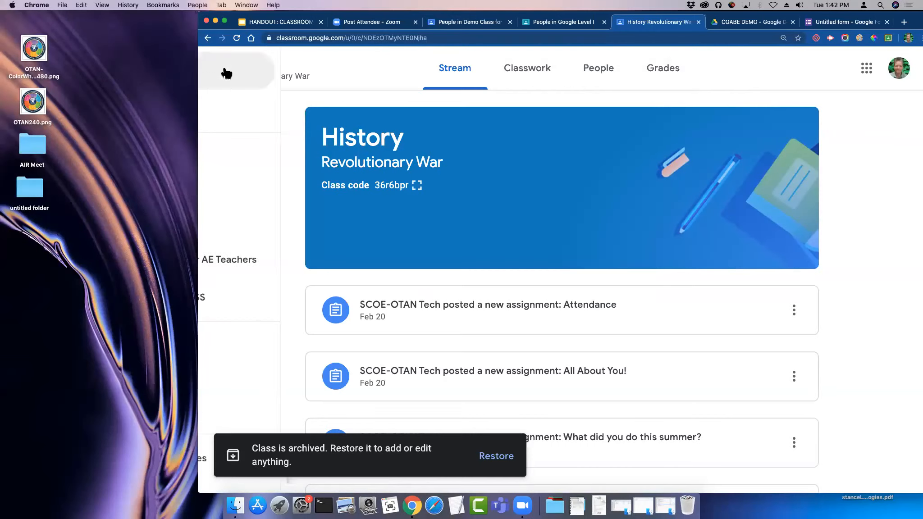
left_click(232, 72)
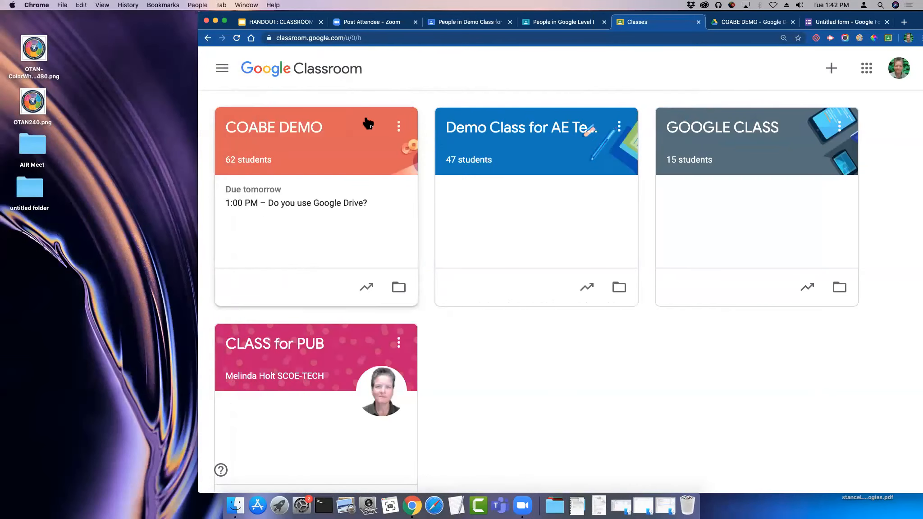
Step: Inspect the COABE DEMO class Drive folder from Classwork, close it, and expand the Syllabus assignment's details
left_click(293, 132)
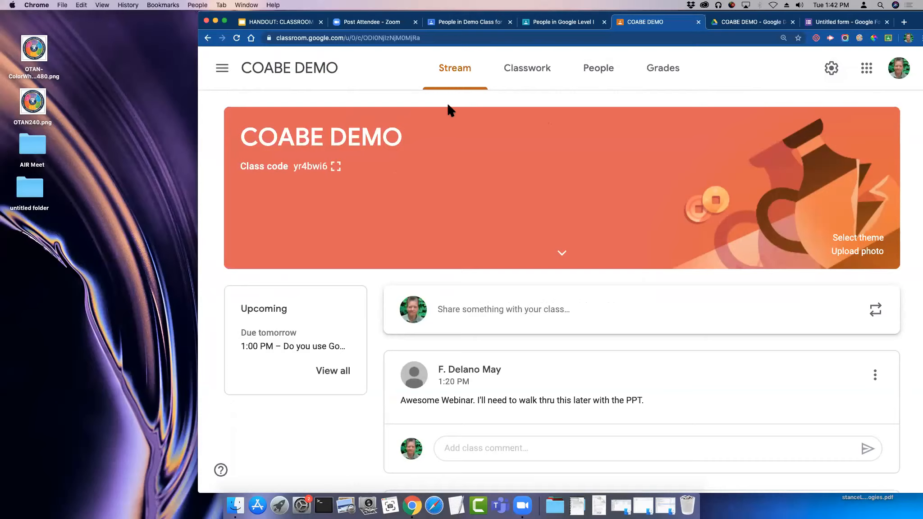
left_click(541, 74)
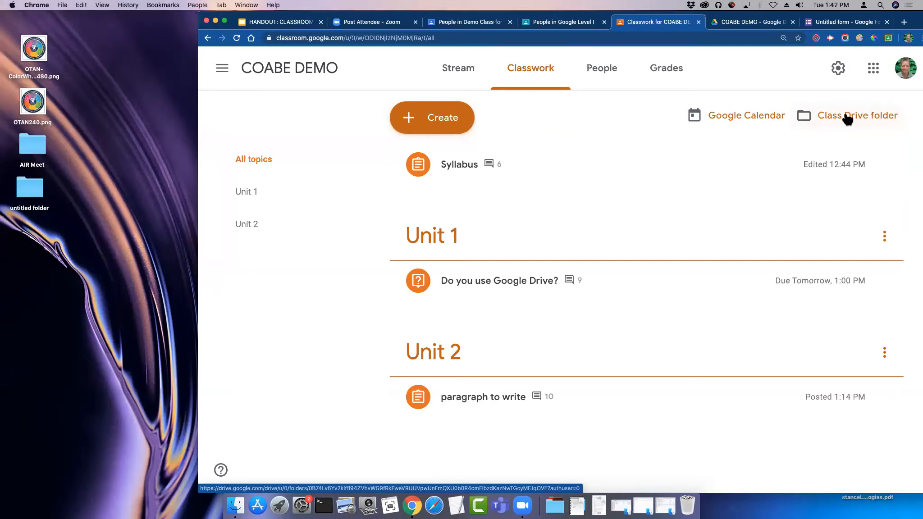
left_click(848, 118)
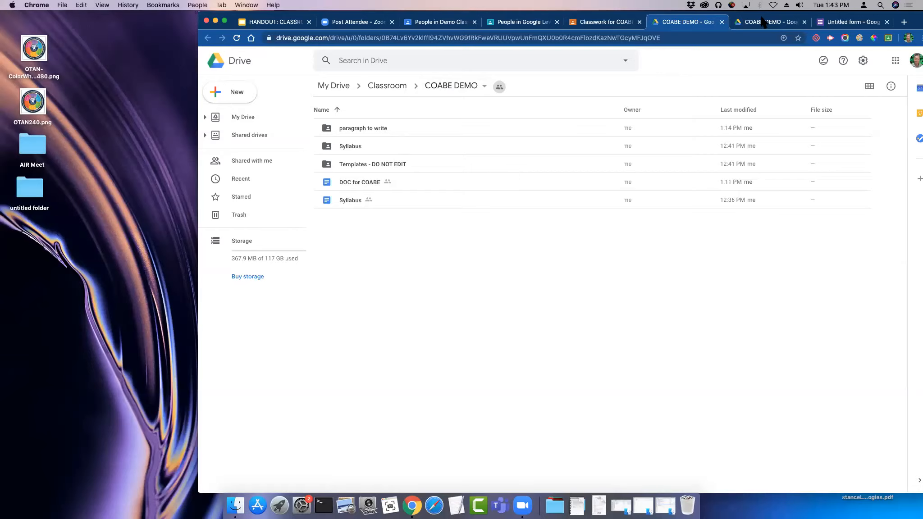
left_click(721, 23)
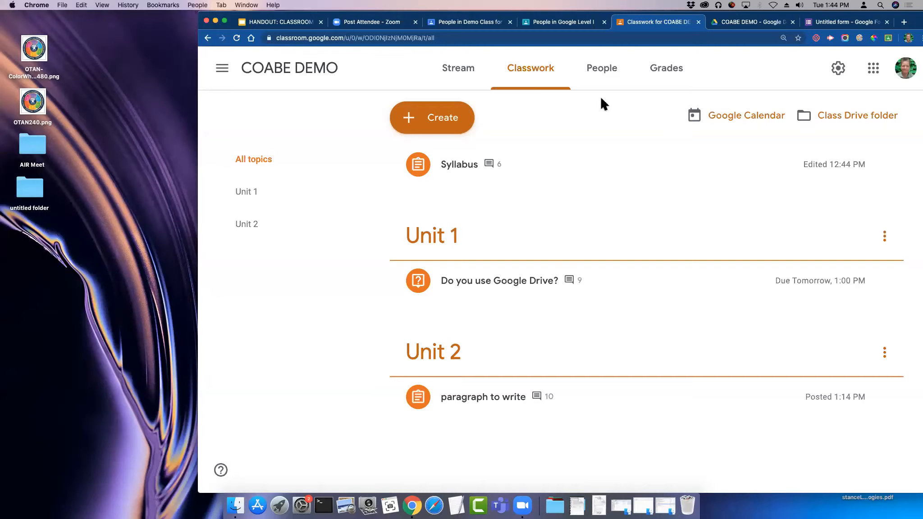
left_click(462, 165)
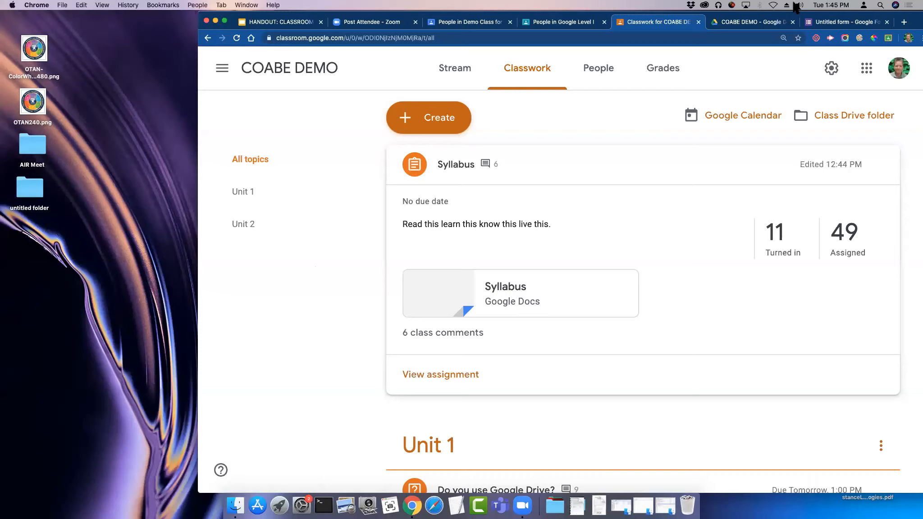
Step: Switch to the open Google Form titled TEST and turn it into a quiz in its settings
left_click(849, 25)
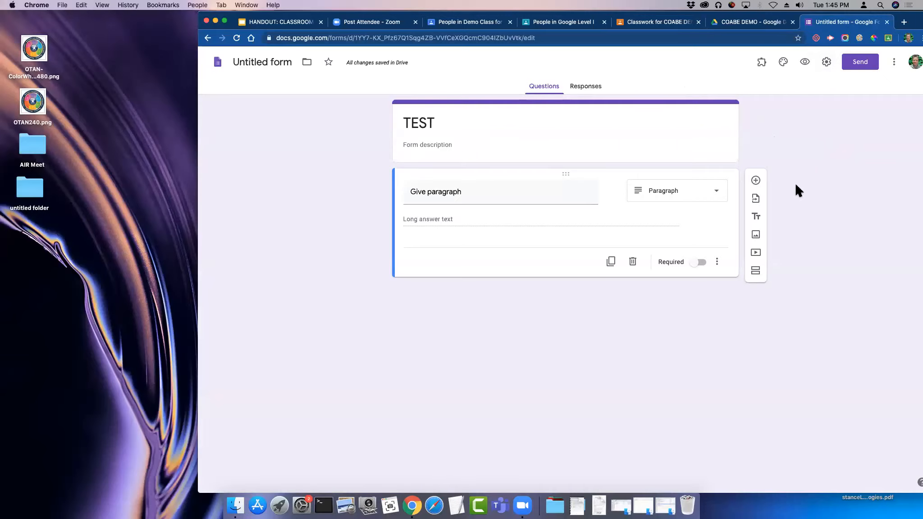
left_click(826, 62)
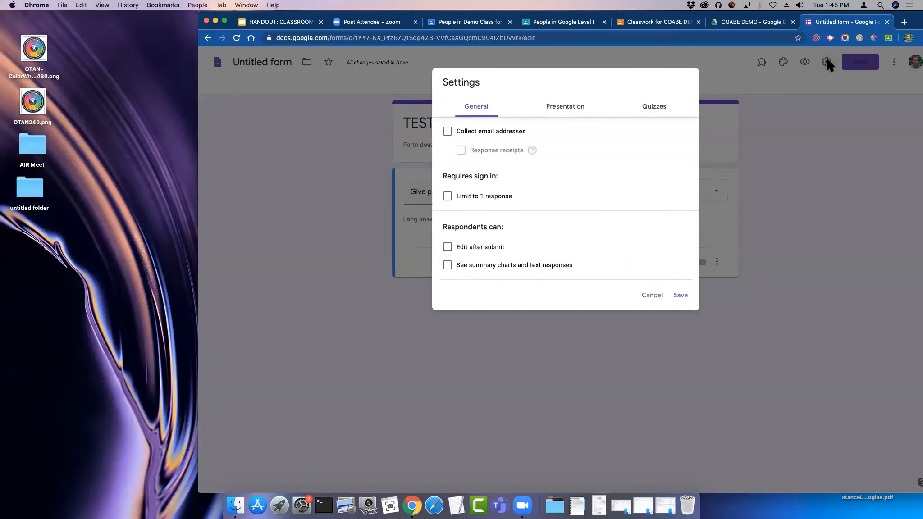
left_click(660, 111)
left_click(452, 131)
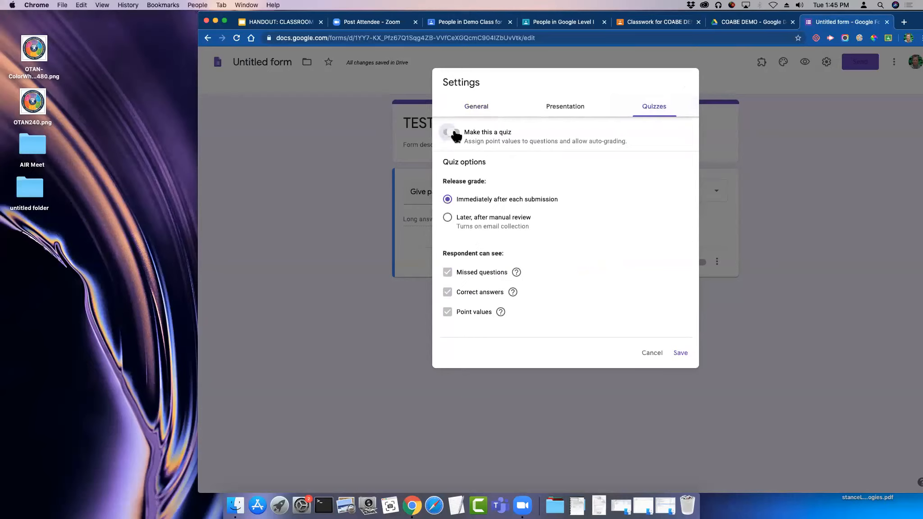
Step: Set the TEST form to collect email addresses, save the settings, and recheck that option before saving again
left_click(483, 115)
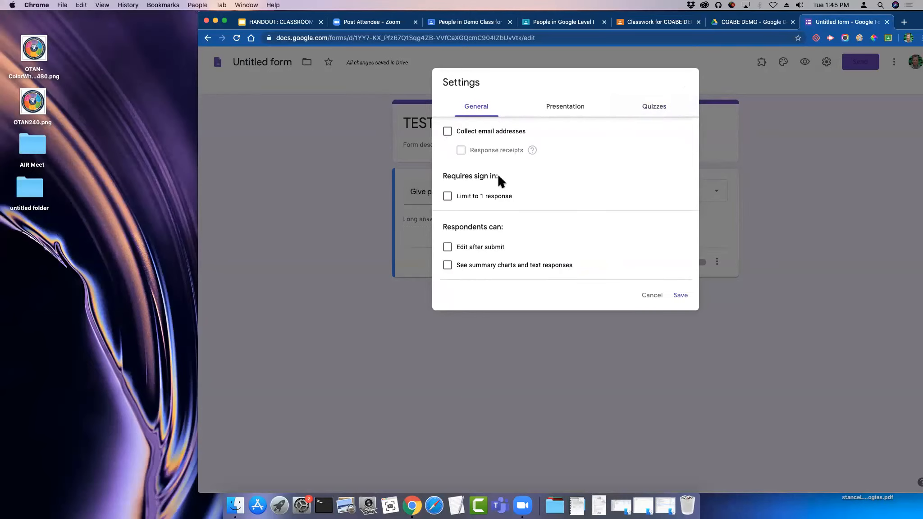
key("super+equal")
key("super+equal")
key("super+equal")
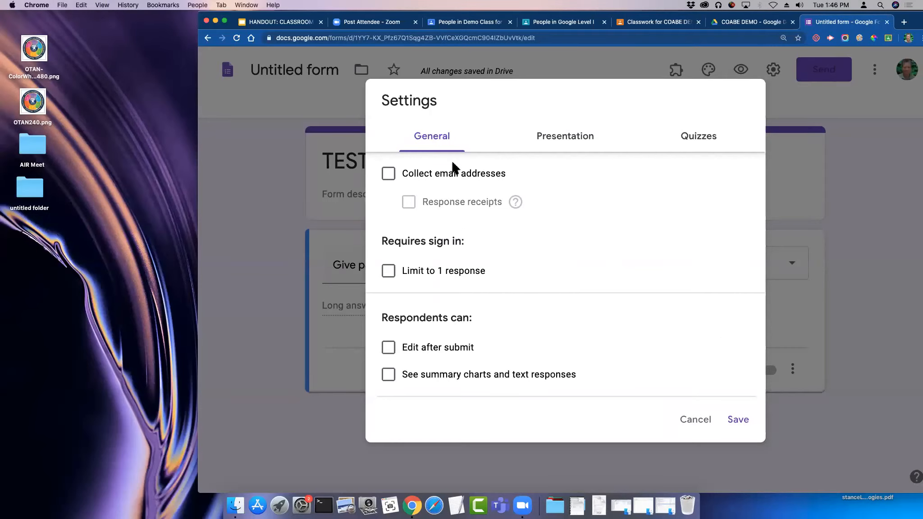
left_click(388, 176)
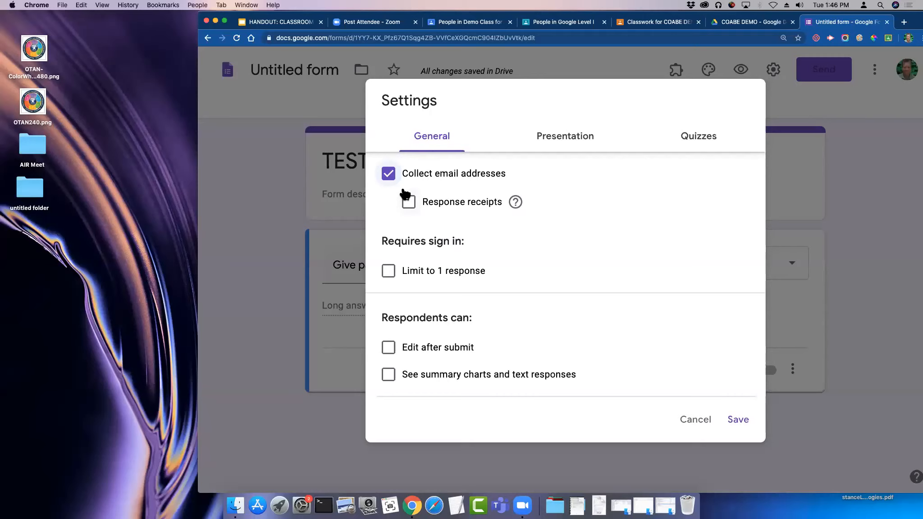
left_click(738, 419)
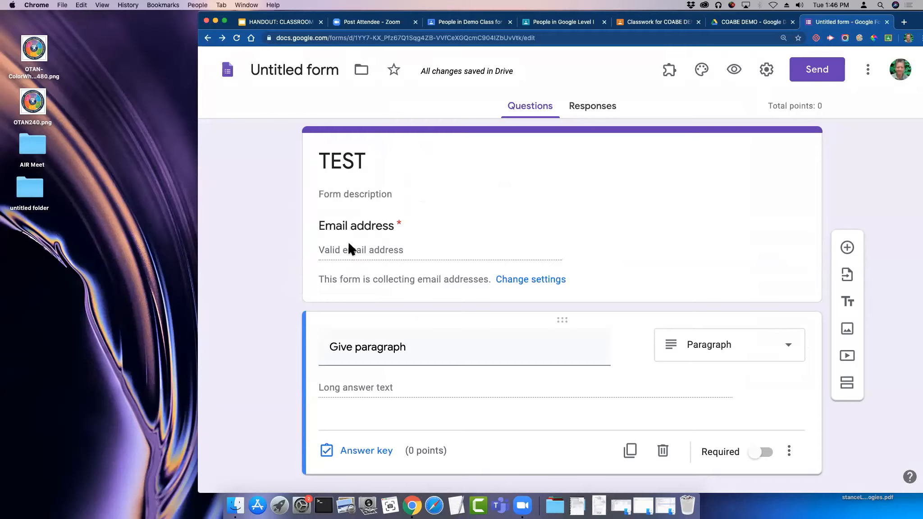
left_click(766, 69)
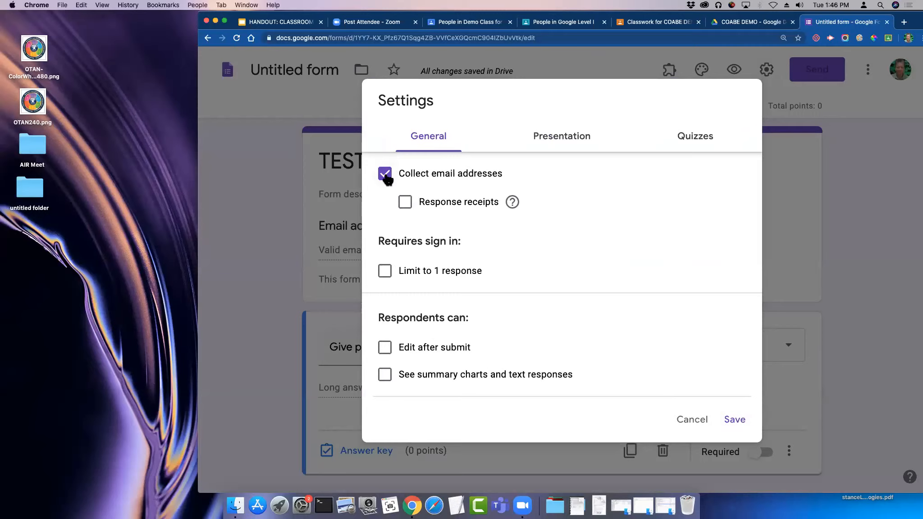
left_click(738, 421)
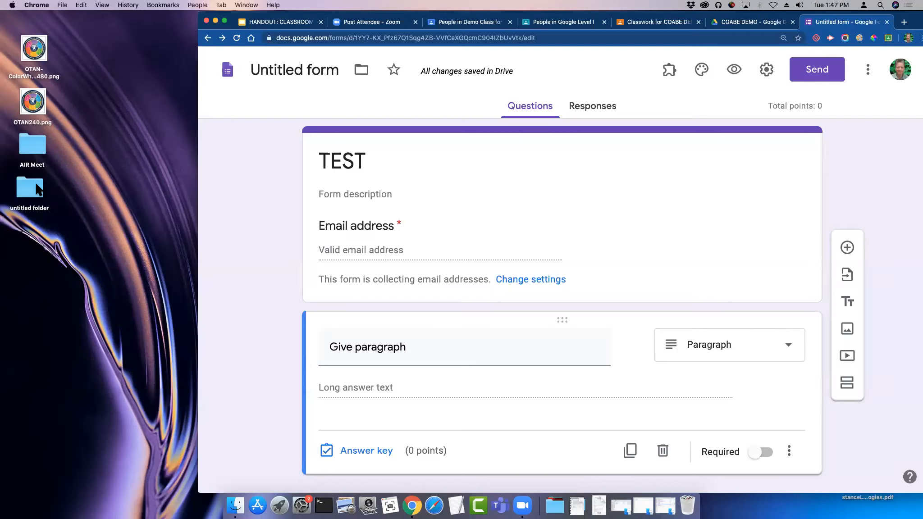
Step: Switch to the COABE DEMO class stream and check the options available on the newest student post
left_click(656, 23)
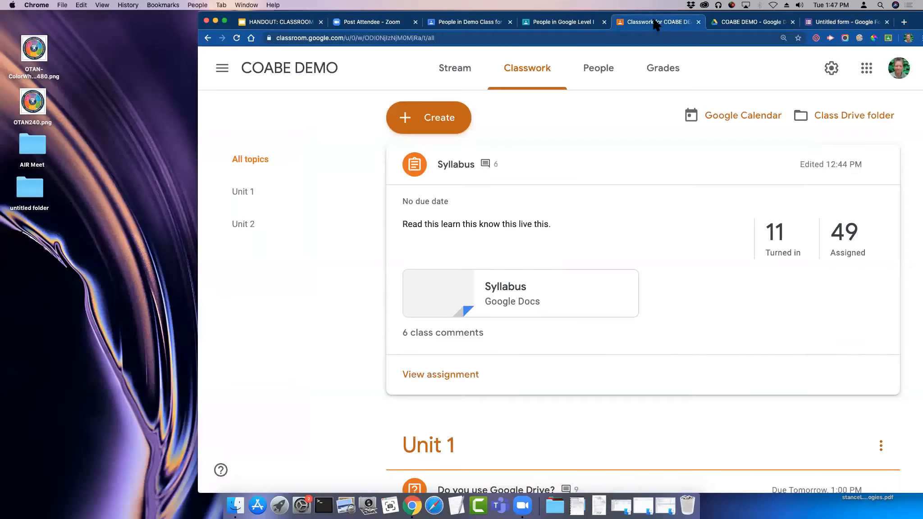
left_click(452, 72)
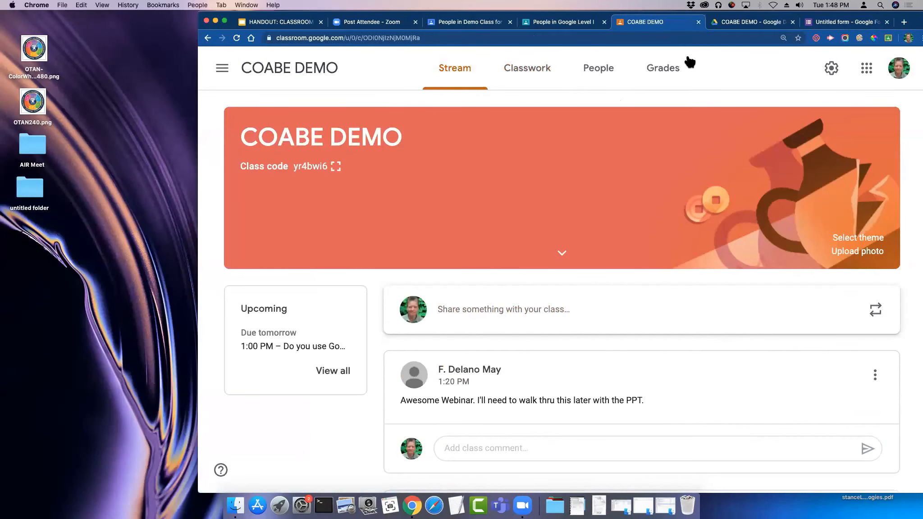
left_click(874, 374)
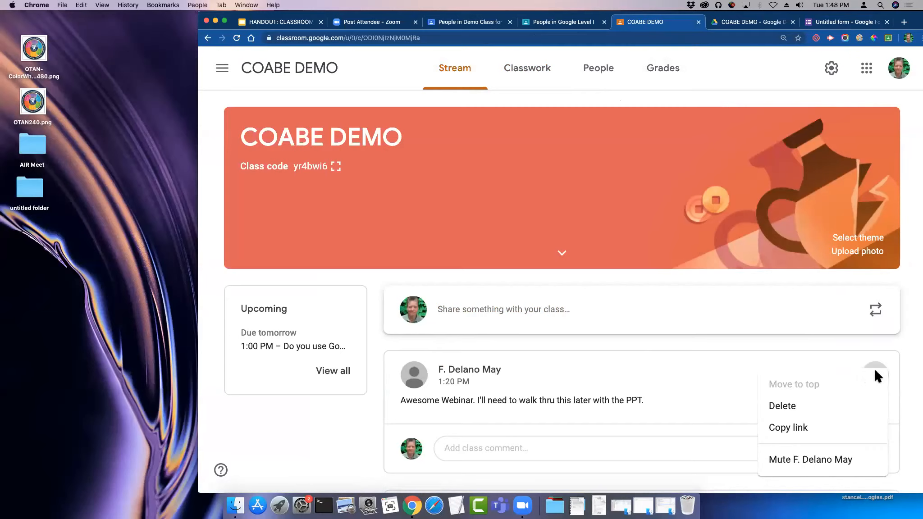
left_click(837, 318)
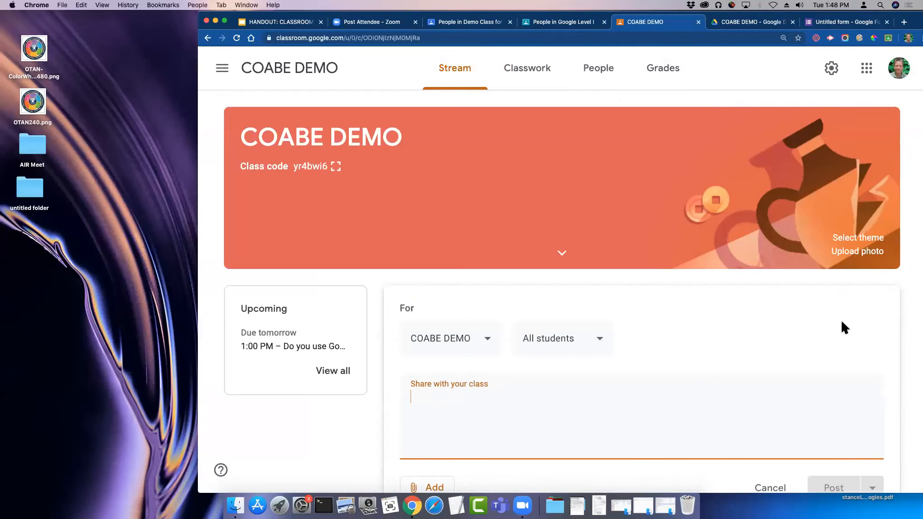
Step: Move the "paragraph to write" assignment post to the top of the class stream
scroll(697, 339, "down", 5)
scroll(696, 338, "up", 5)
scroll(770, 314, "down", 8)
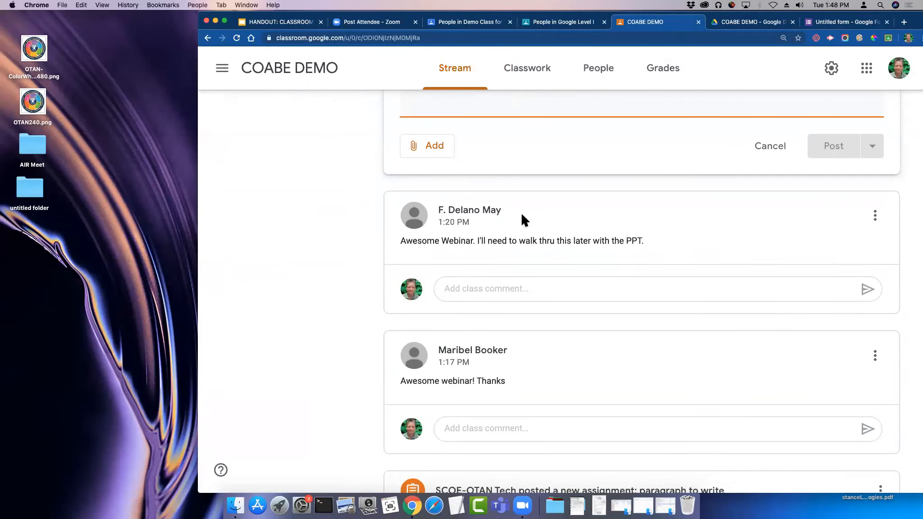
scroll(458, 334, "down", 5)
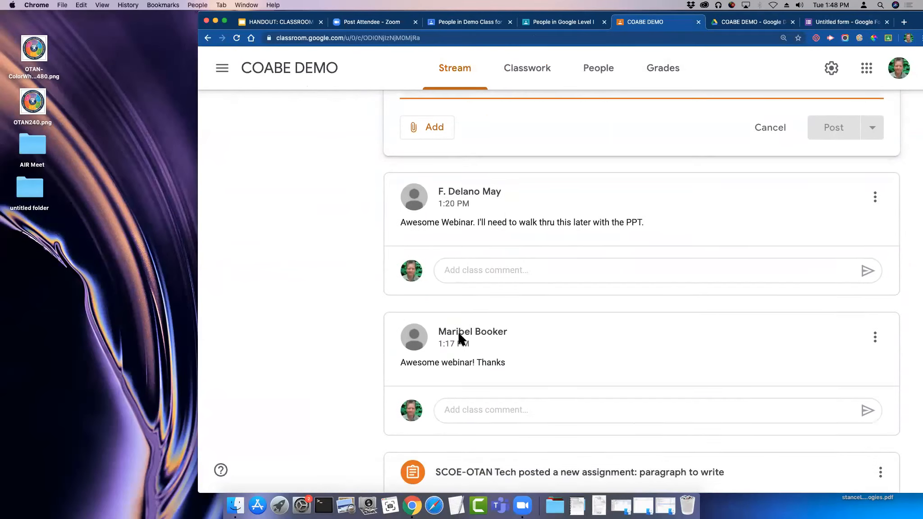
left_click(881, 336)
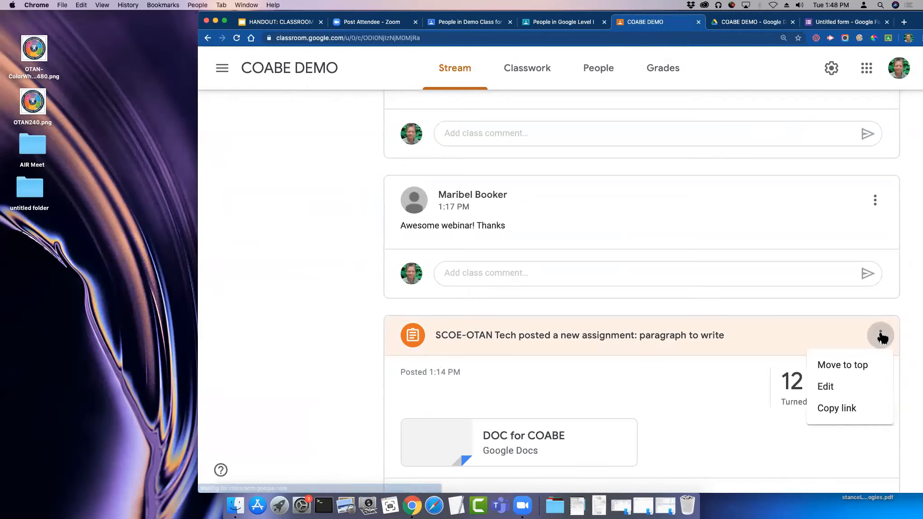
left_click(851, 368)
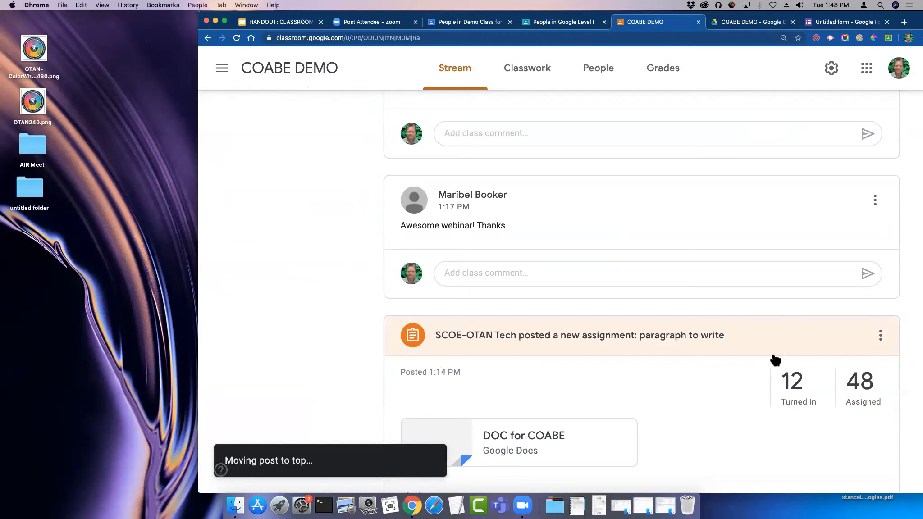
scroll(806, 324, "up", 2)
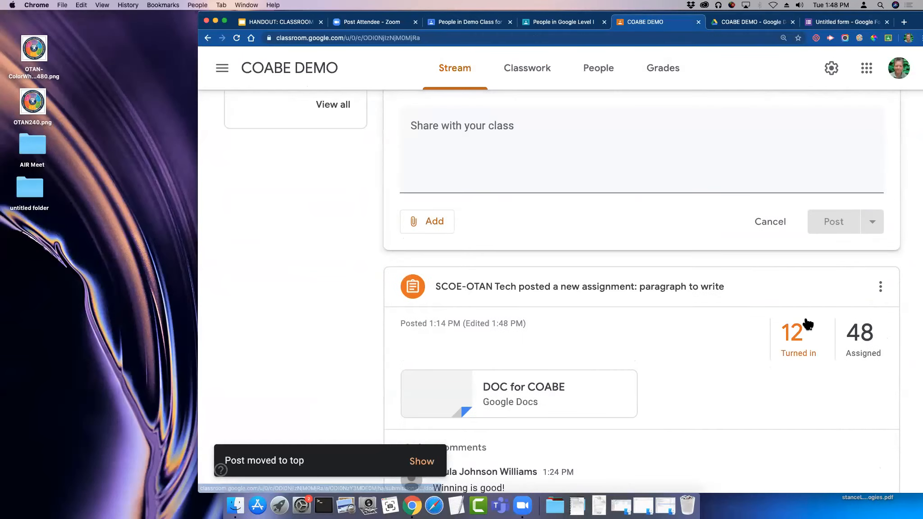
Step: View the student work for the "paragraph to write" assignment and return to the COABE DEMO Classwork page
left_click(880, 287)
left_click(896, 271)
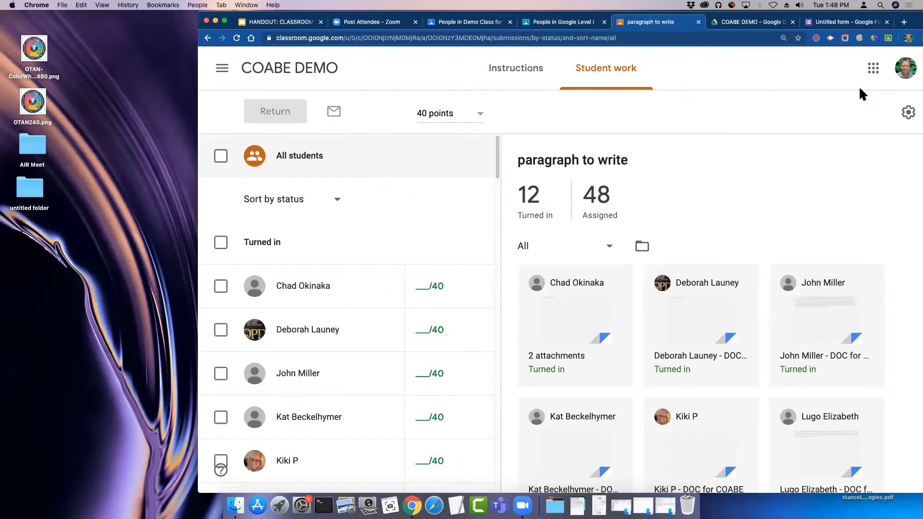
key("super+minus")
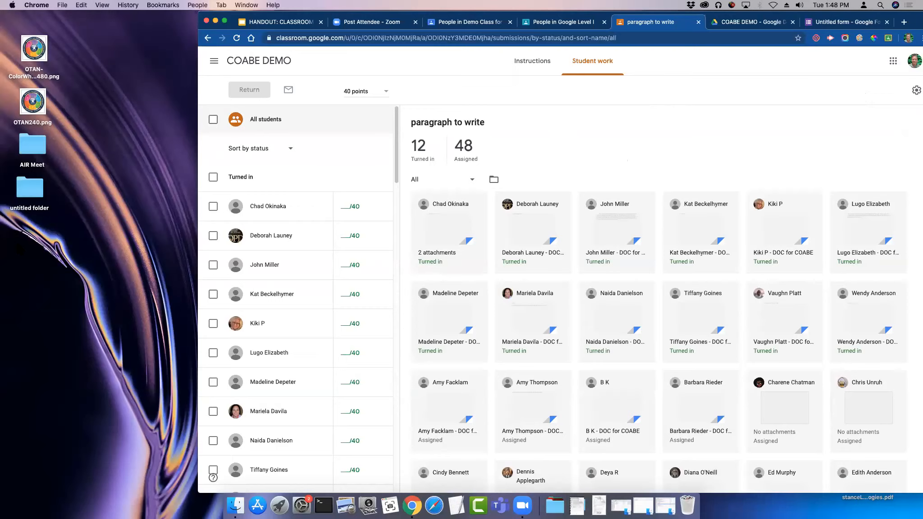
left_click(253, 62)
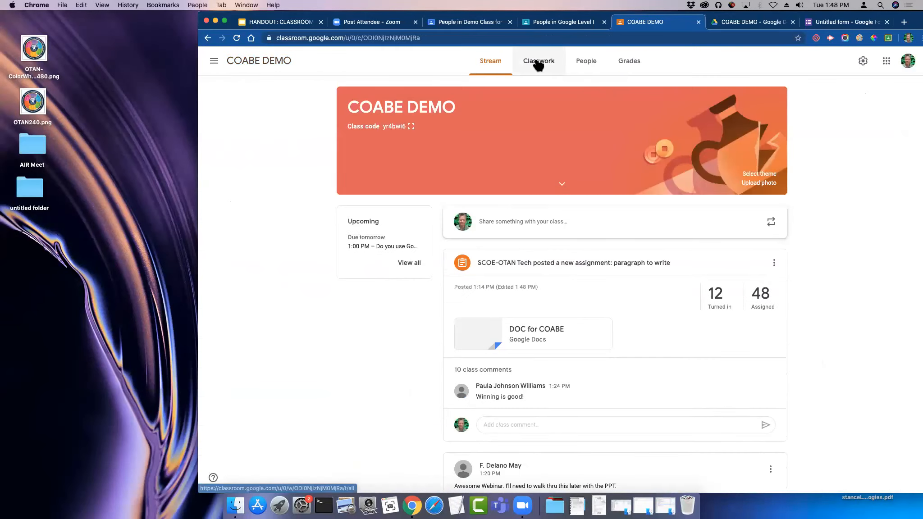
left_click(541, 62)
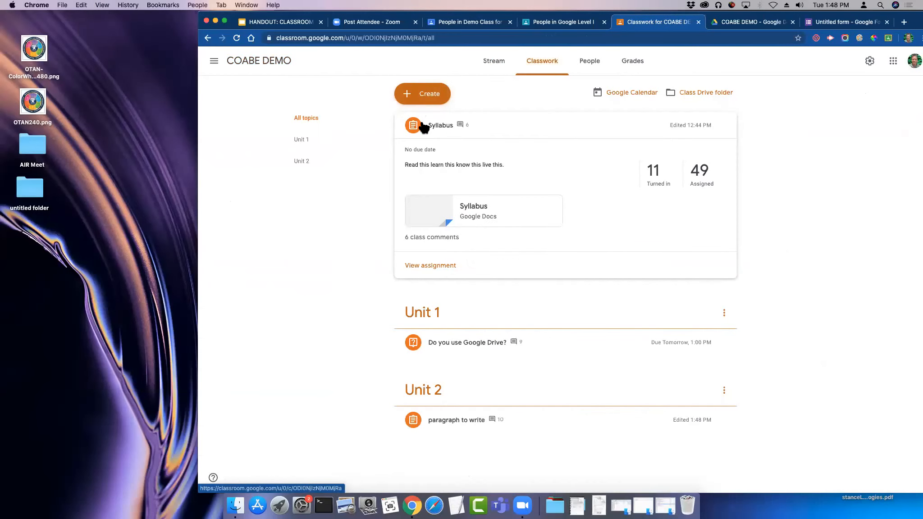
Step: Create a new assignment in COABE DEMO and attach the ZOOM WEBINAR TIPS slides from Google Drive
left_click(425, 96)
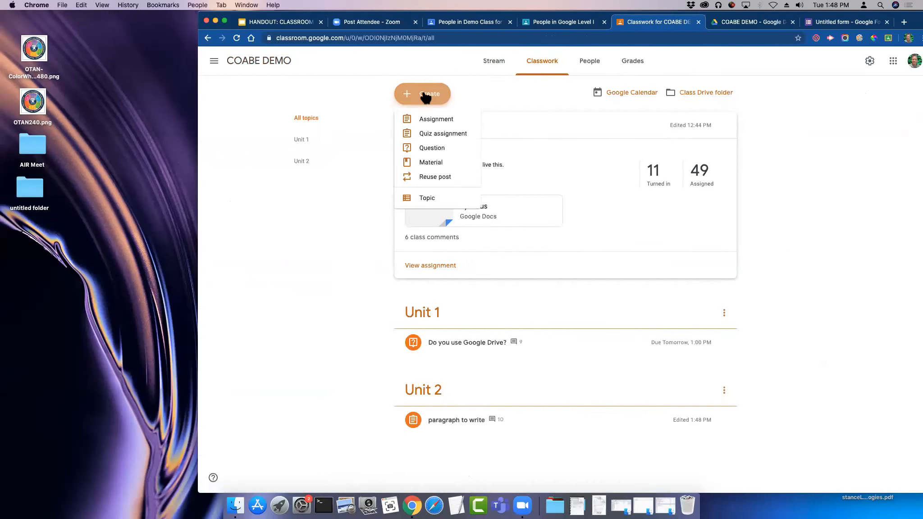
left_click(440, 121)
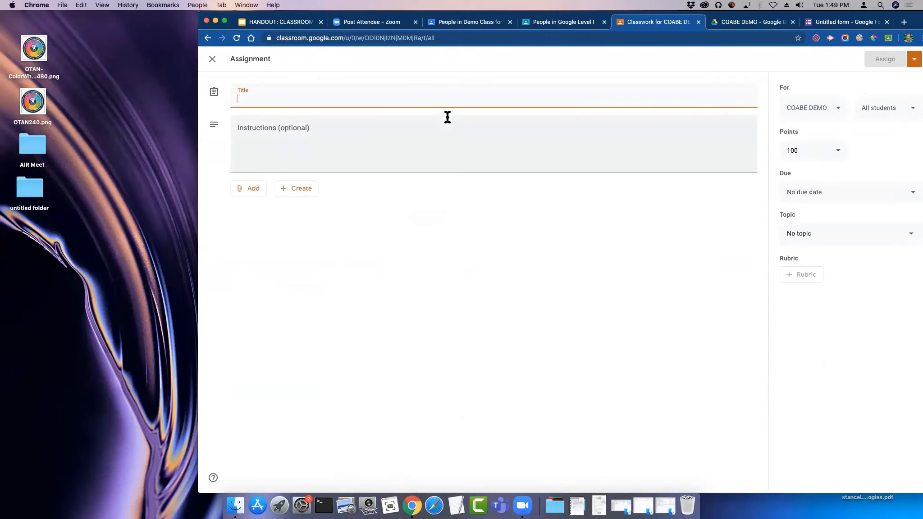
left_click(252, 189)
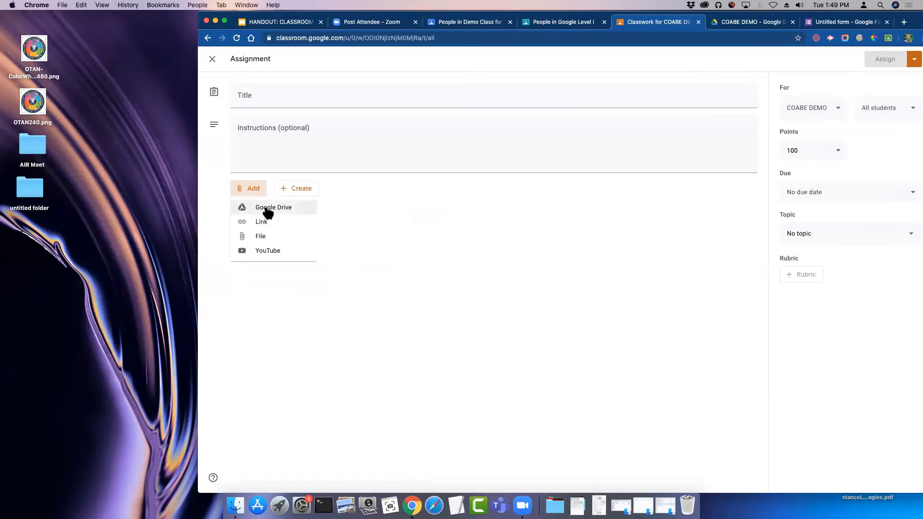
left_click(266, 208)
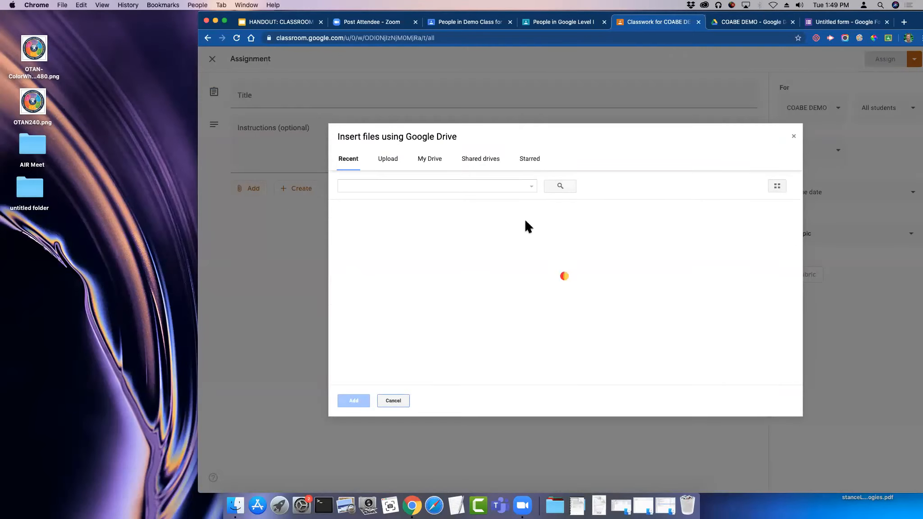
scroll(406, 247, "down", 5)
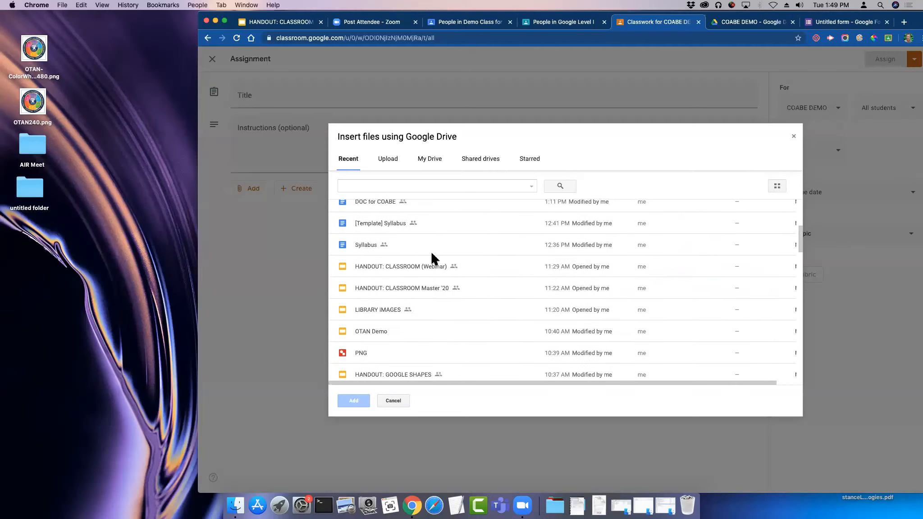
scroll(406, 331, "down", 4)
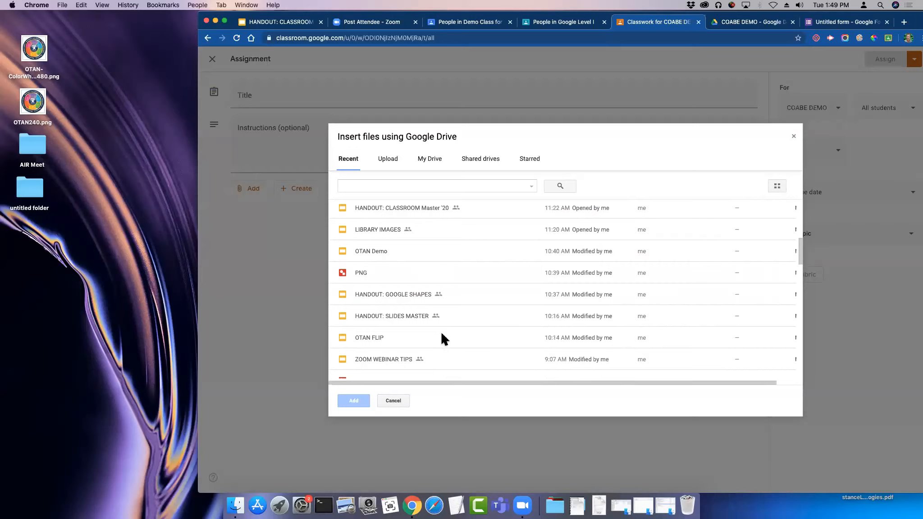
scroll(441, 336, "down", 2)
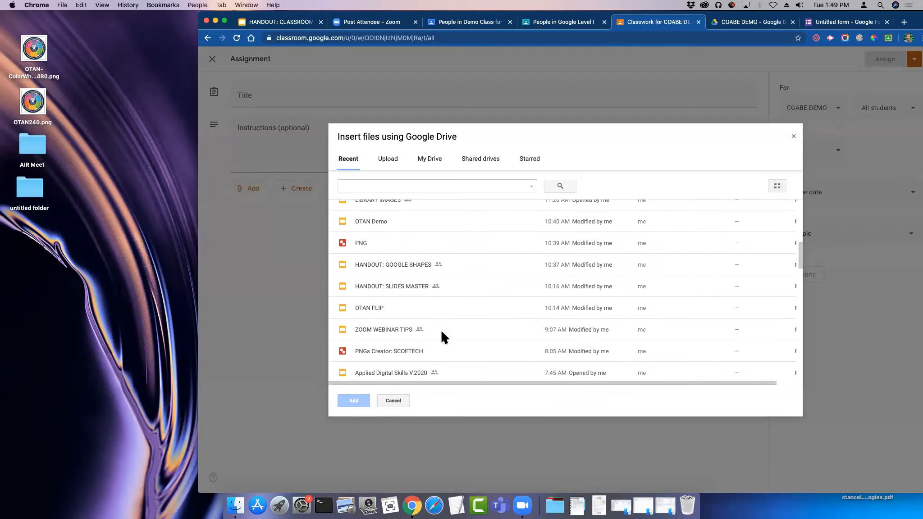
left_click(376, 326)
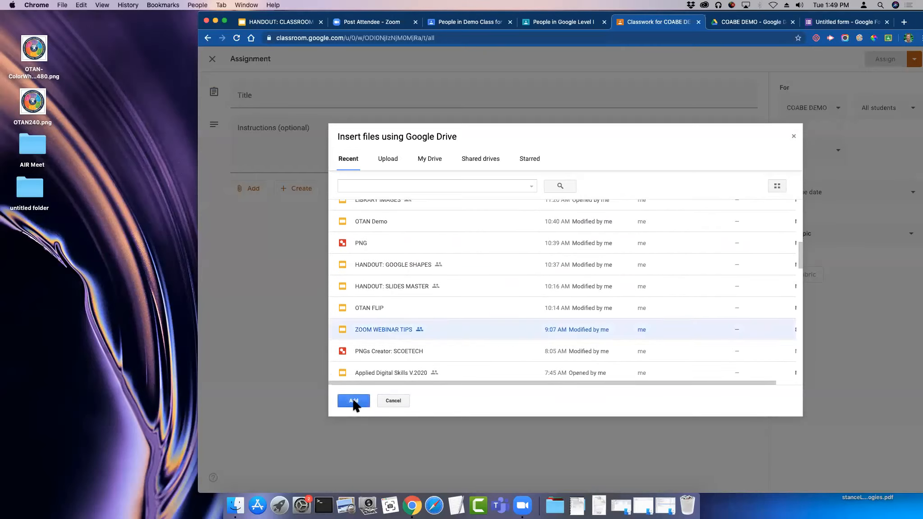
left_click(353, 401)
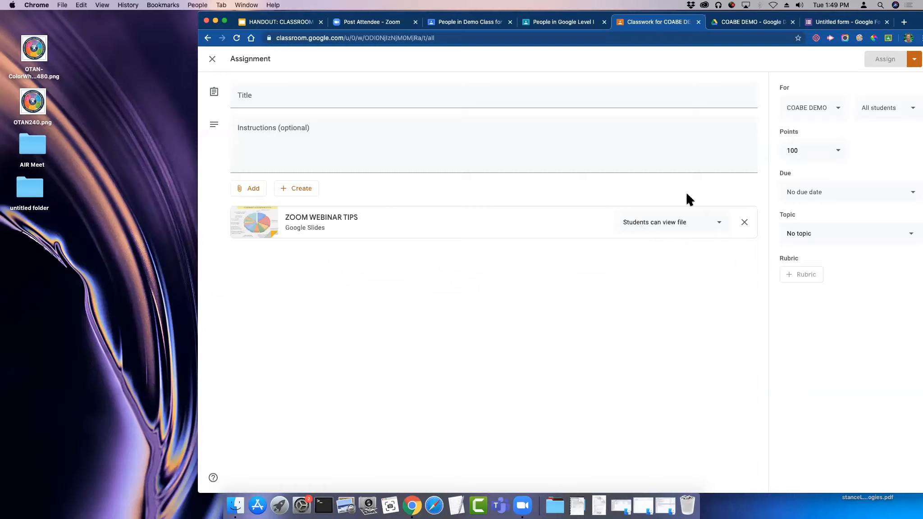
Step: Title the assignment Webinar Tips and save it as a draft
left_click(348, 96)
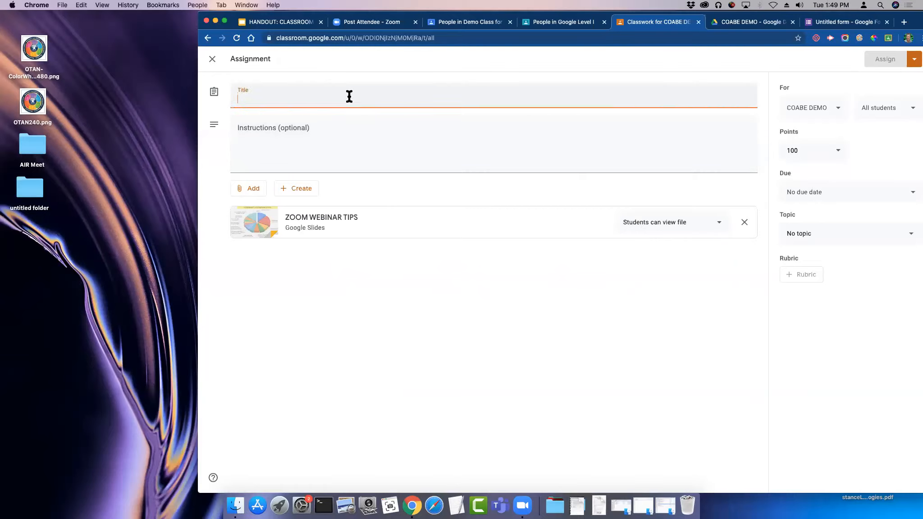
type("Webinar ")
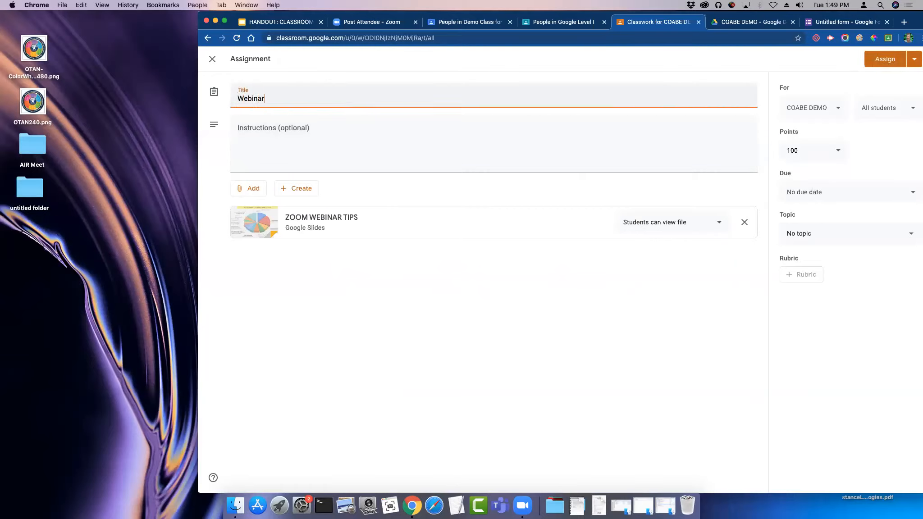
type("Tips")
left_click(913, 60)
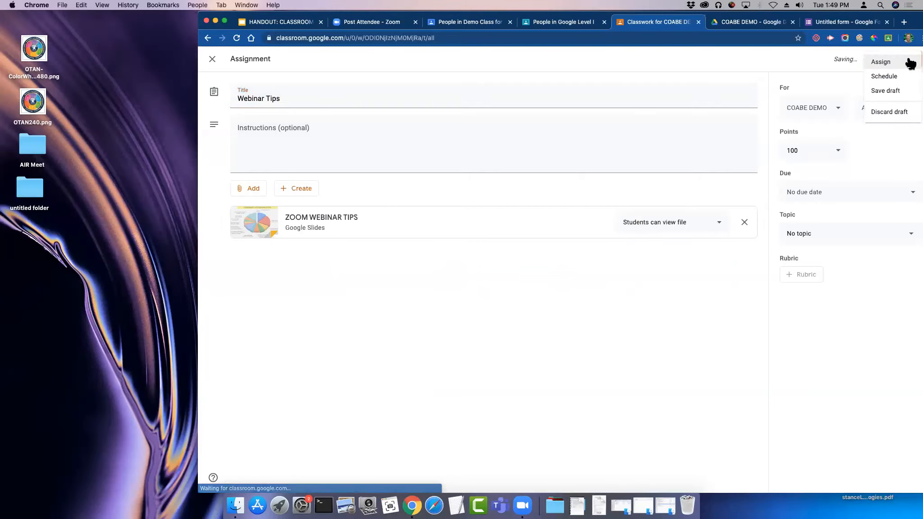
left_click(898, 91)
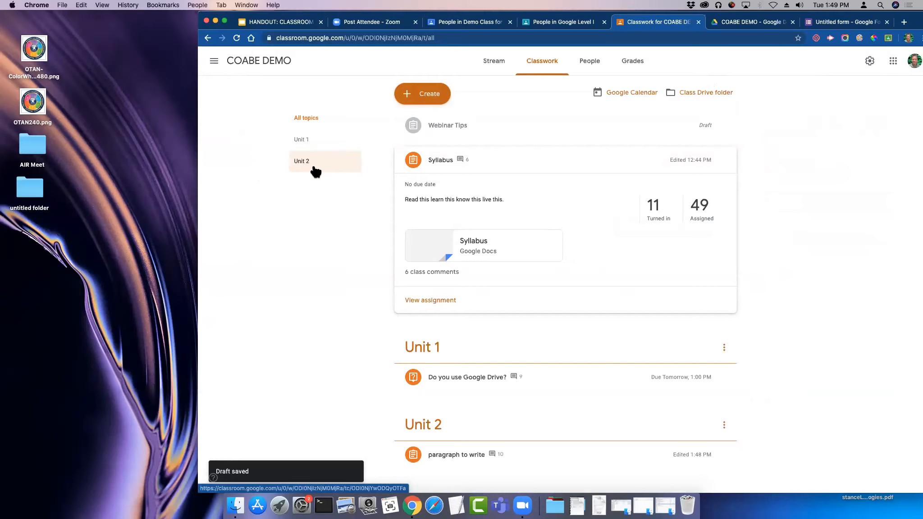
Step: Inspect the COABE DEMO class Drive folder and the My Drive folder tree, and return to Classwork
left_click(706, 93)
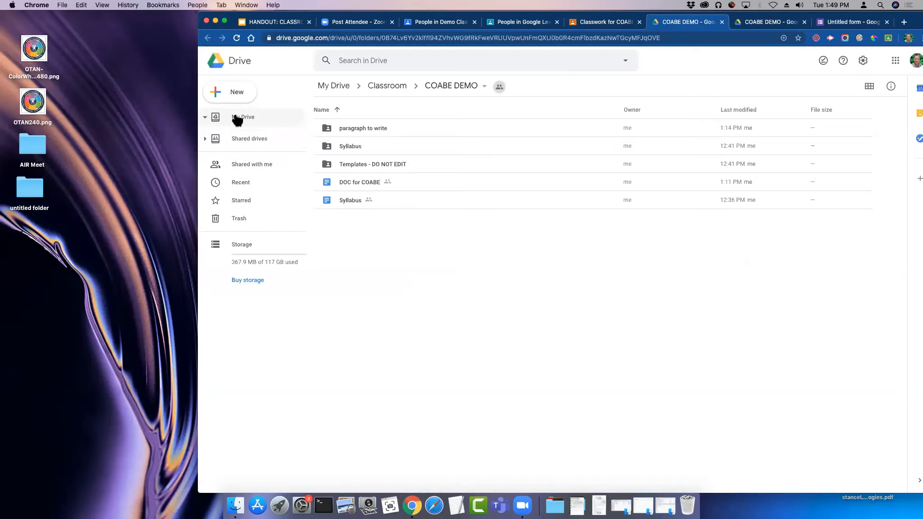
left_click(217, 118)
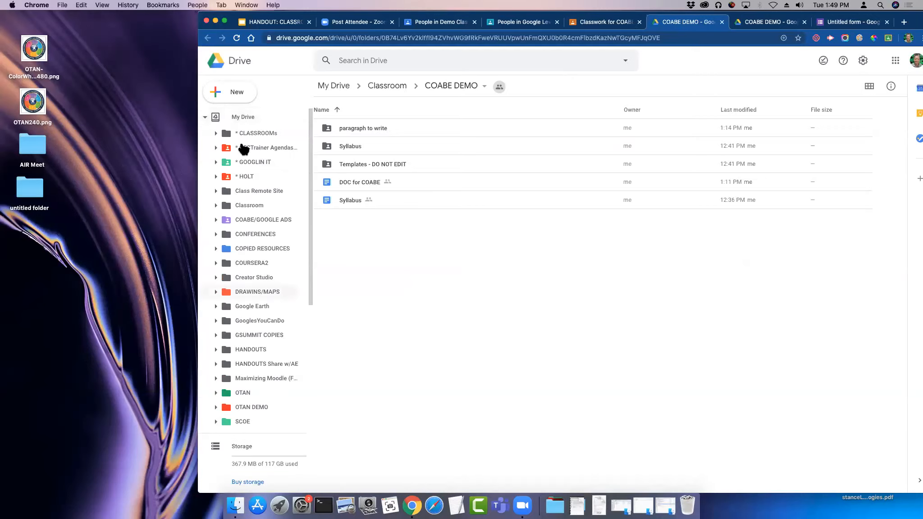
left_click(205, 117)
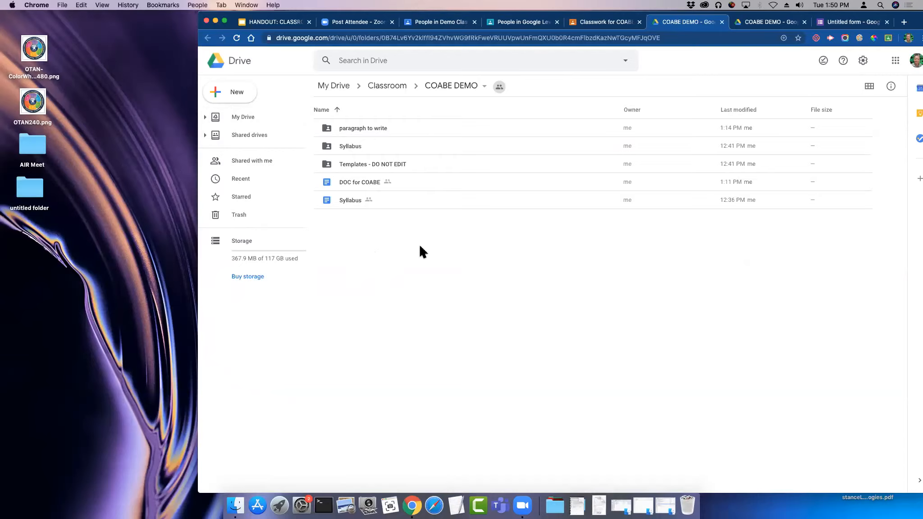
left_click(603, 22)
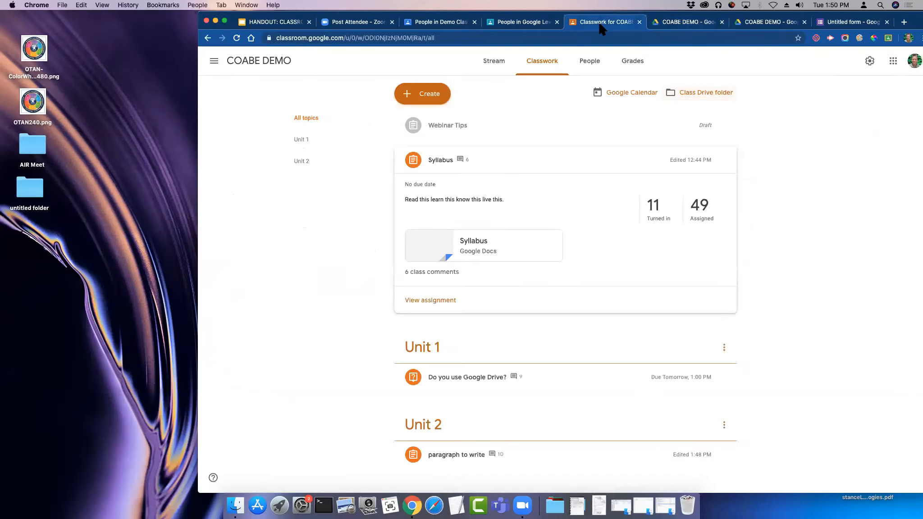
Step: Start another blank assignment and examine which file types can be created and which attachment sources can be added
left_click(434, 98)
left_click(433, 120)
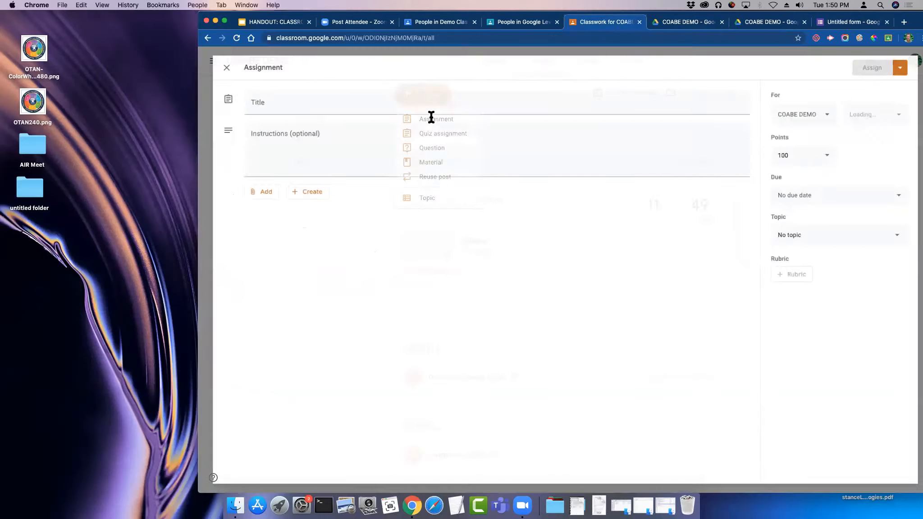
left_click(303, 188)
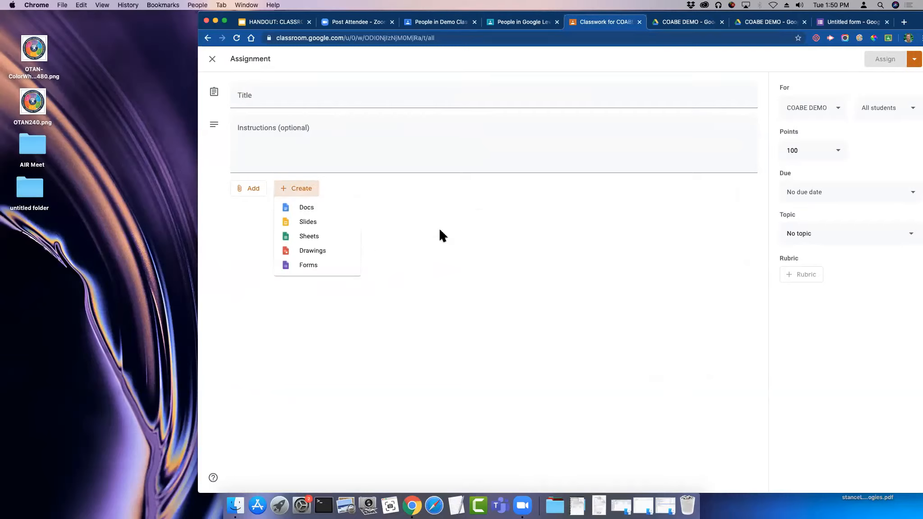
left_click(251, 191)
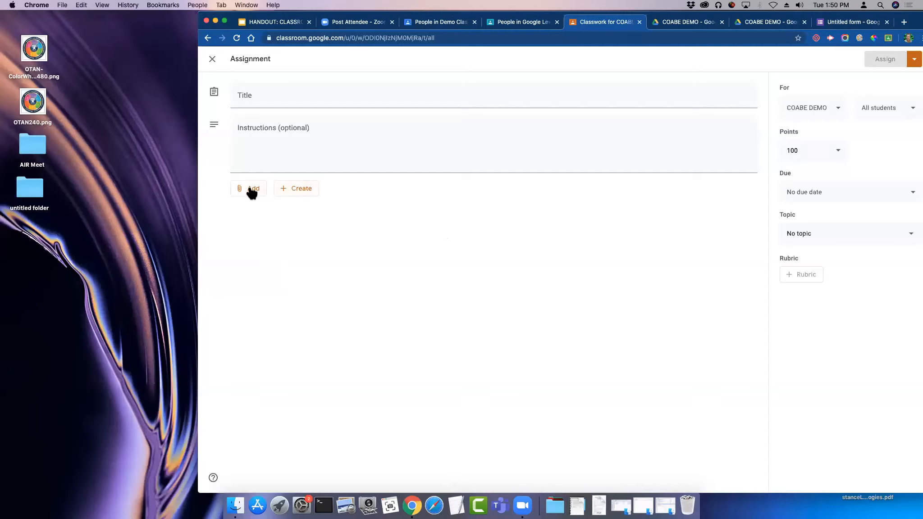
left_click(252, 191)
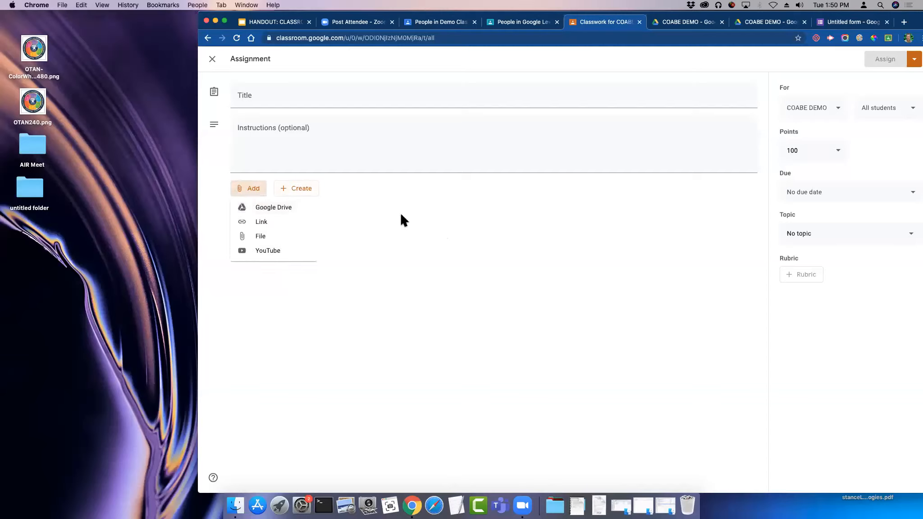
left_click(426, 217)
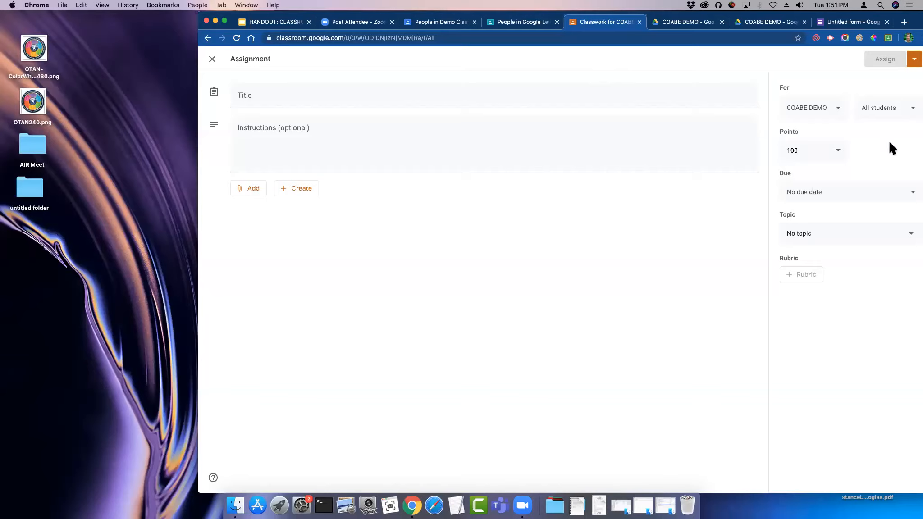
Step: Restrict the blank assignment's recipients from all students to two individual students, and close the assignment without saving it
left_click(910, 112)
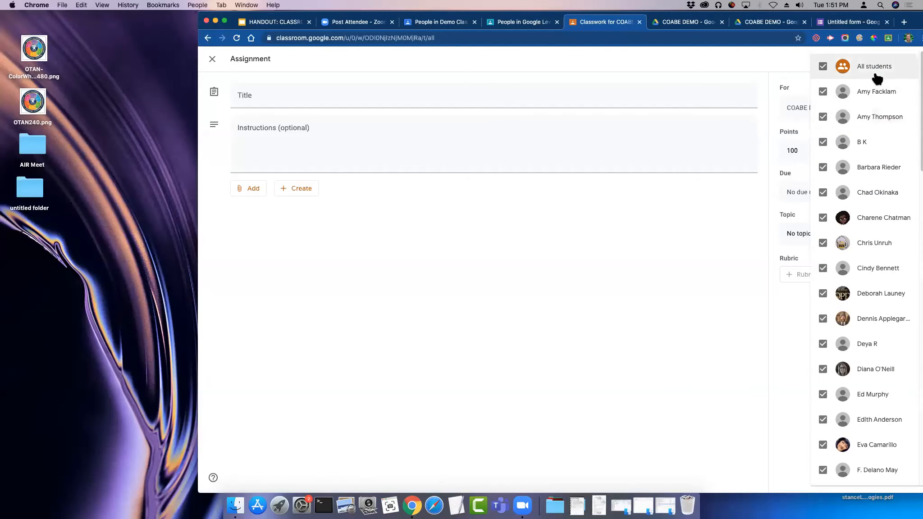
left_click(823, 67)
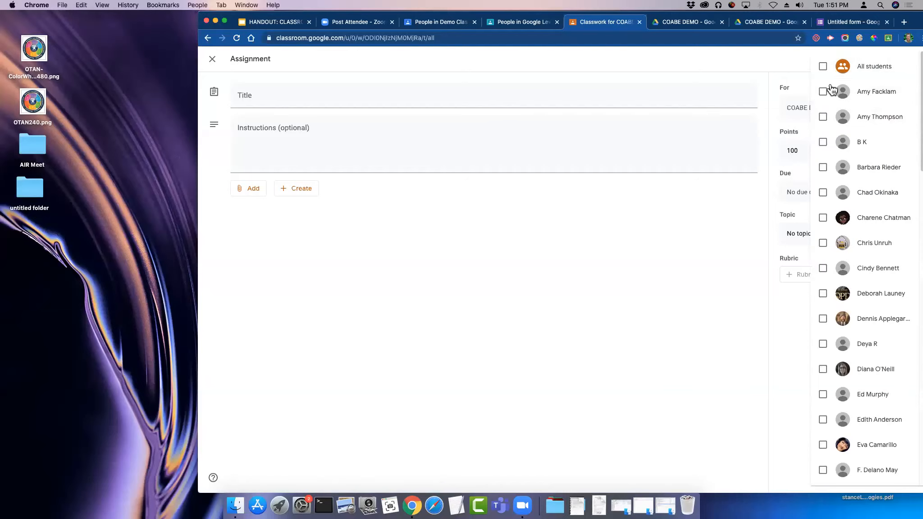
left_click(823, 192)
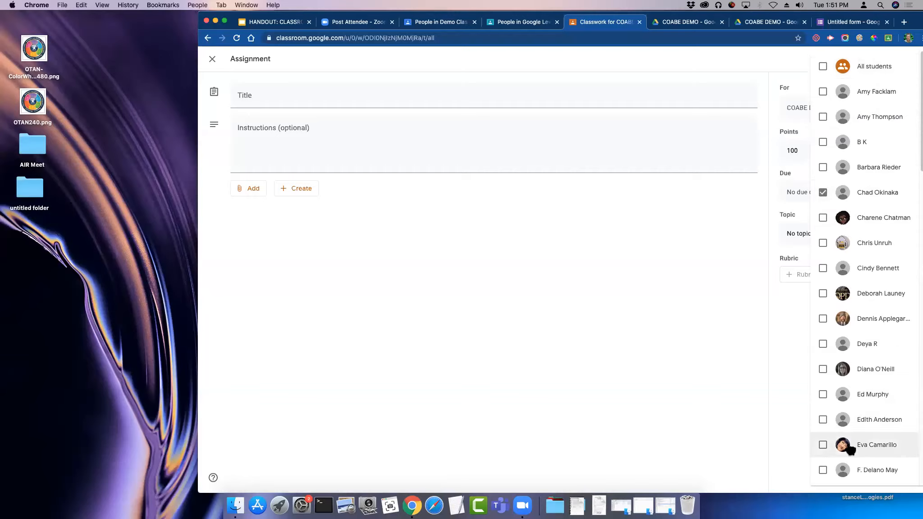
left_click(823, 320)
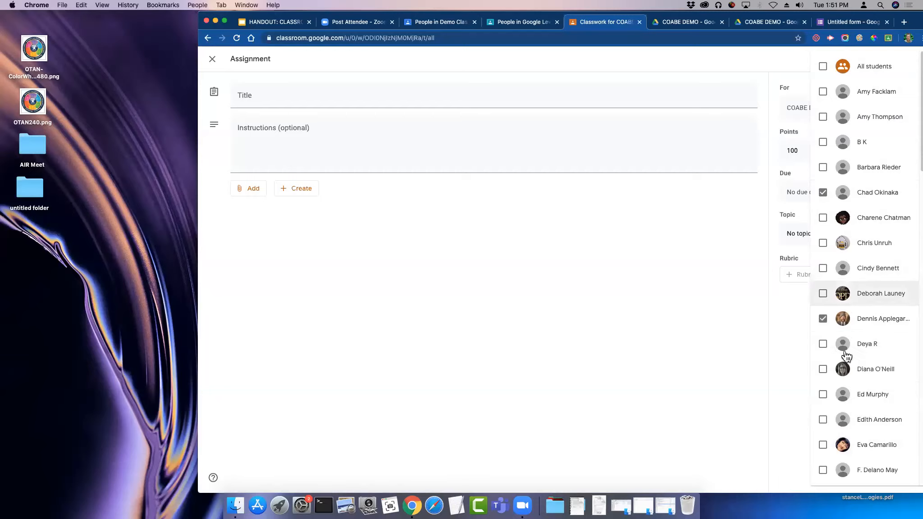
left_click(753, 71)
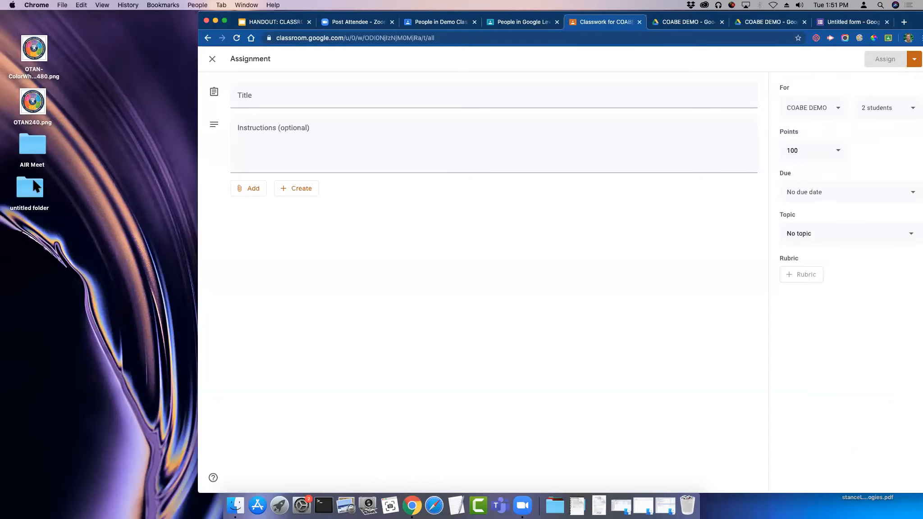
left_click(212, 59)
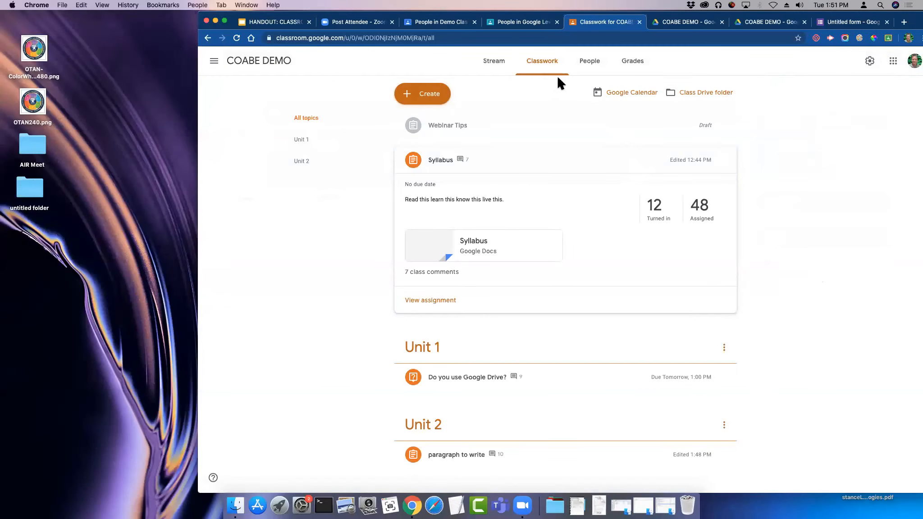
Step: Invite a co-teacher to the COABE DEMO class by searching for "ma" and choosing the first matching contact
left_click(587, 62)
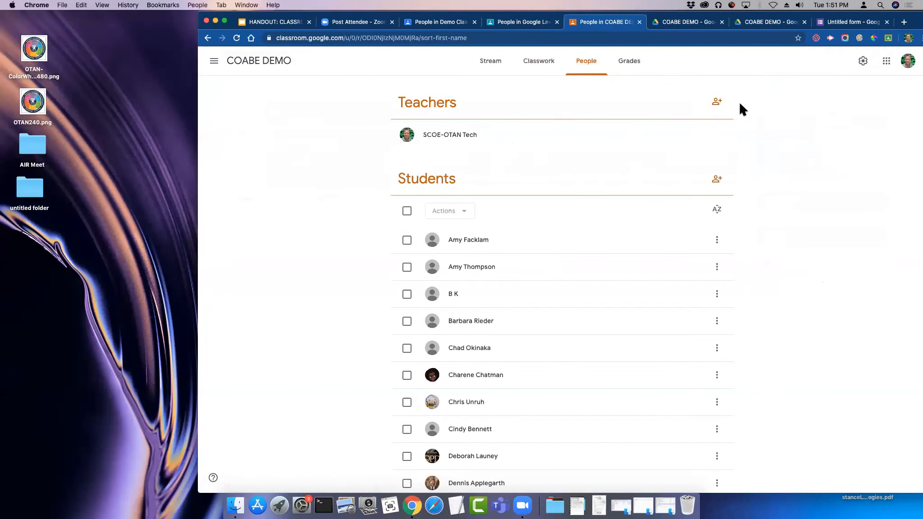
left_click(717, 102)
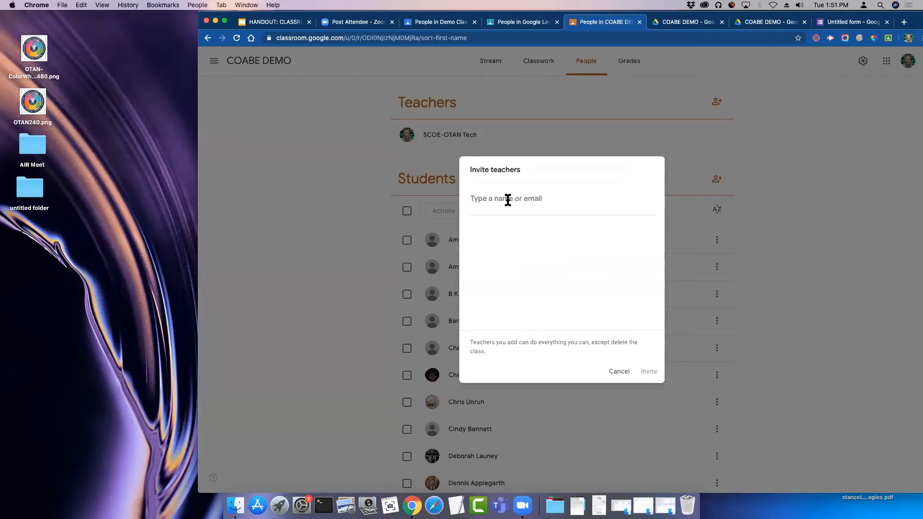
type("ma")
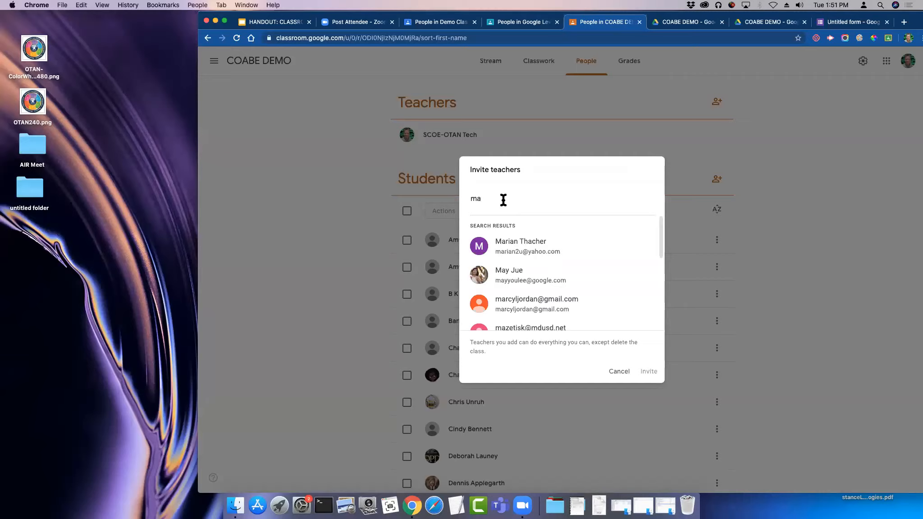
left_click(516, 245)
left_click(649, 371)
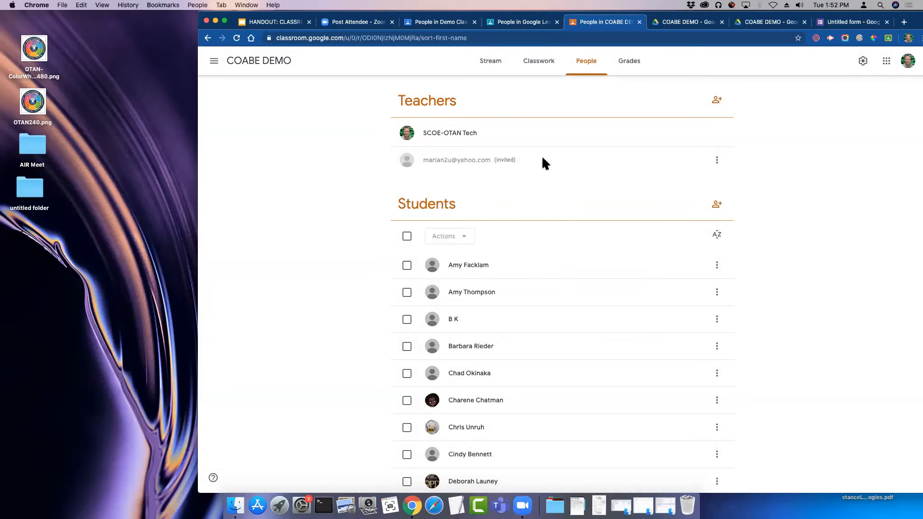
Step: View the COABE DEMO class code from the Stream at full size, and close the display
scroll(482, 226, "down", 1)
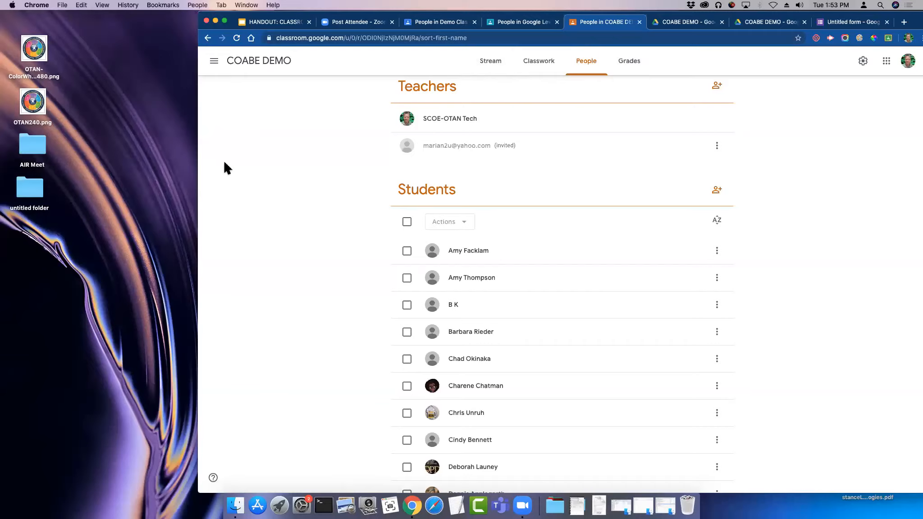
left_click(494, 65)
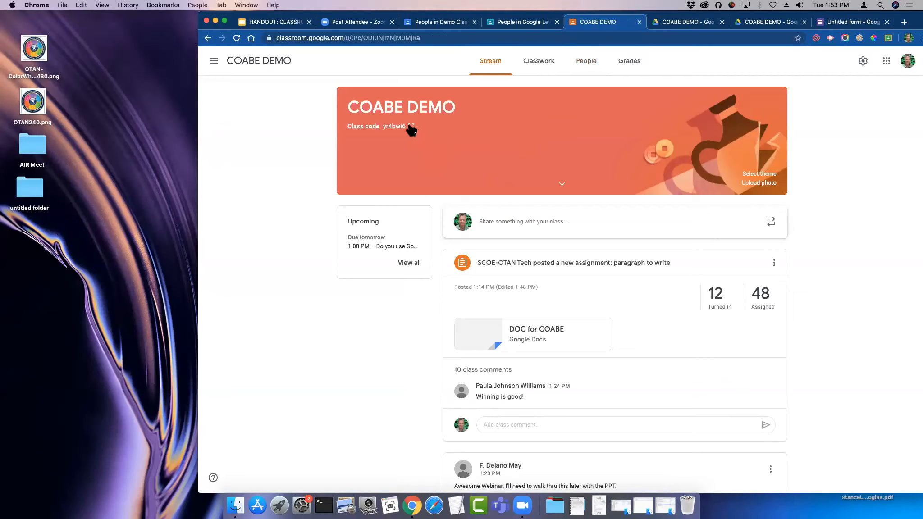
left_click(410, 128)
left_click(684, 322)
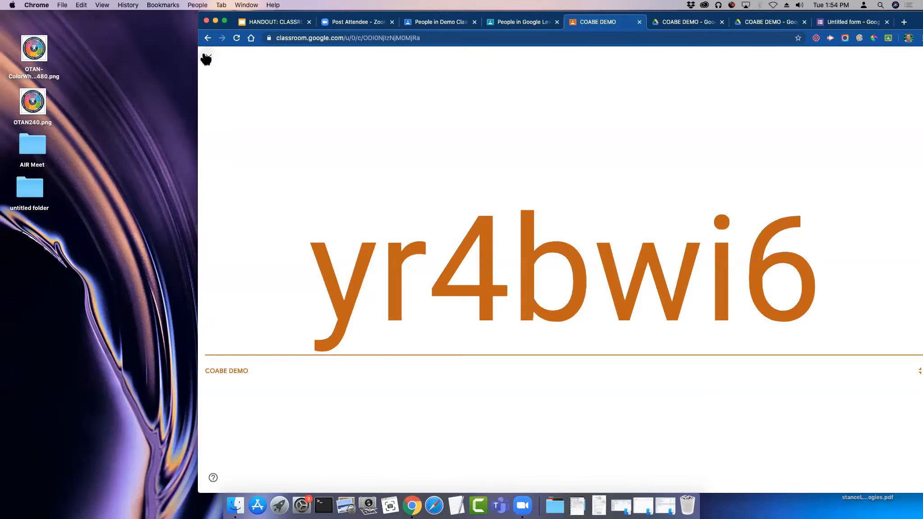
left_click(209, 57)
Step: Look over the COABE DEMO gradebook and classwork list, ending on Classwork
left_click(633, 62)
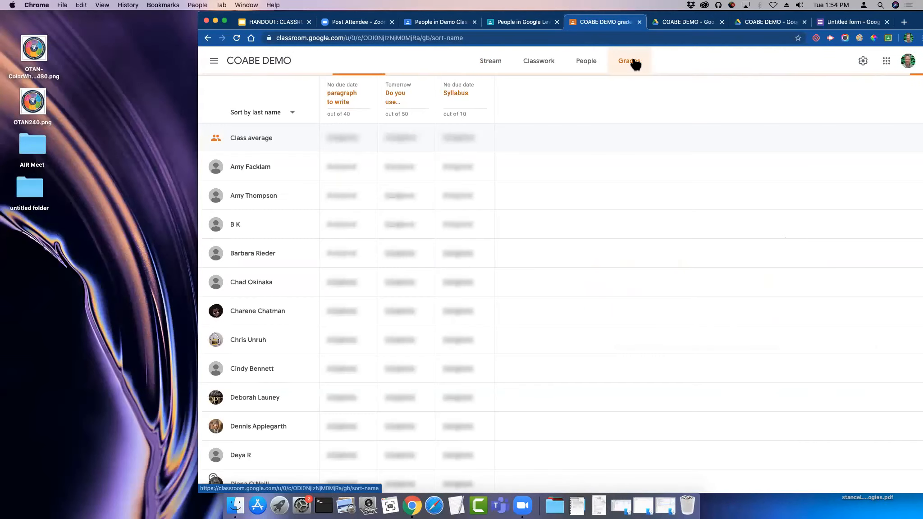
left_click(546, 65)
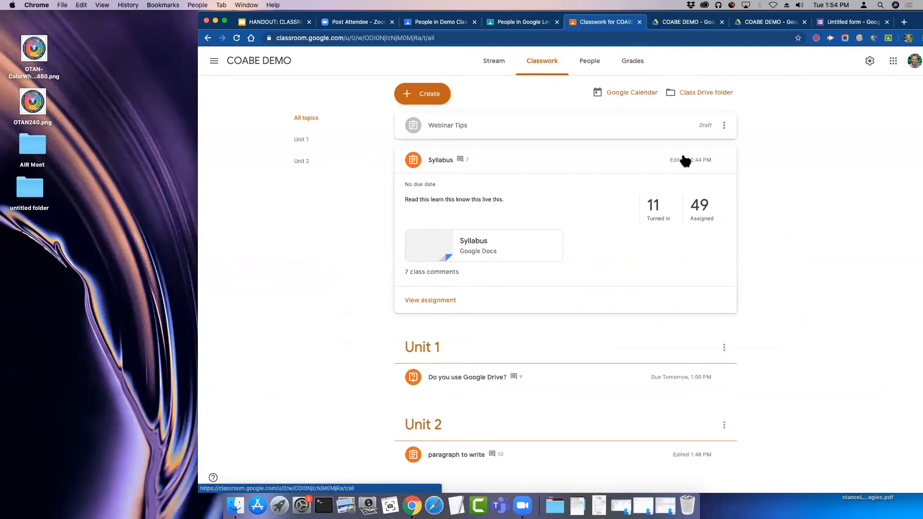
left_click(636, 62)
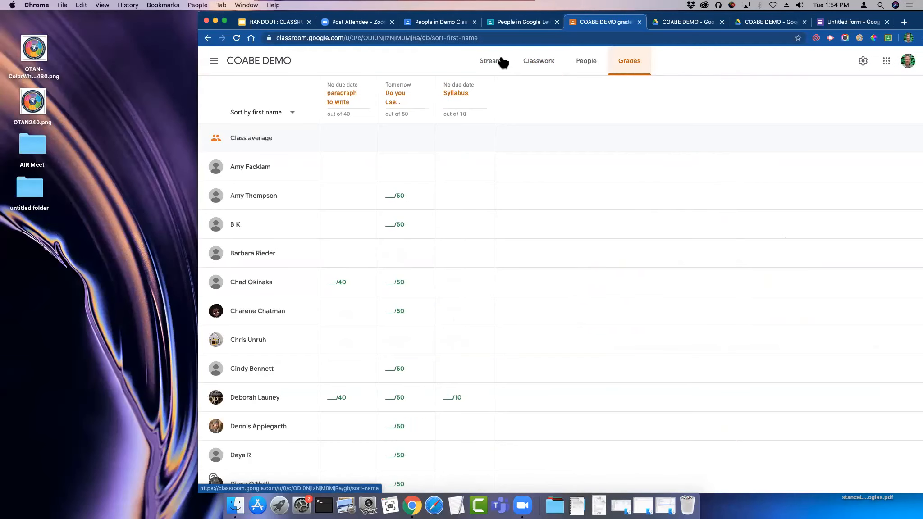
left_click(540, 63)
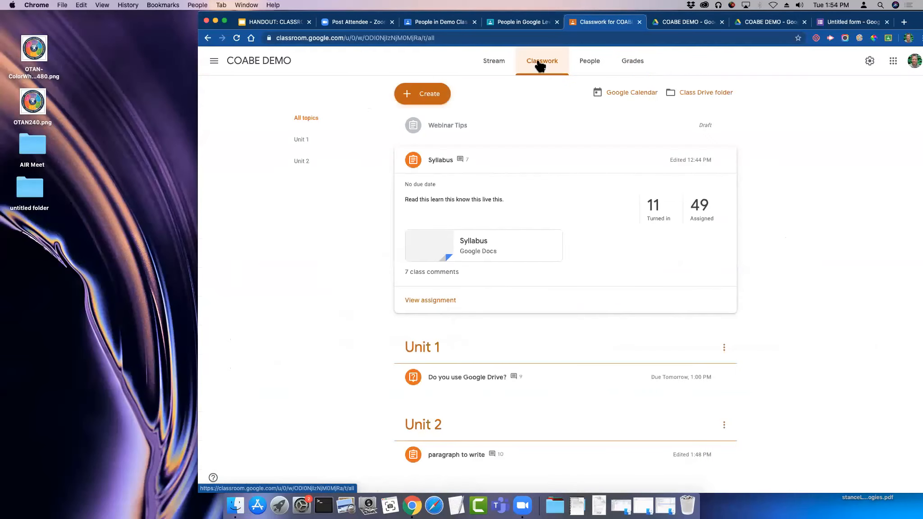
Step: Start a new assignment in COABE DEMO and examine its rubric options
left_click(437, 94)
left_click(446, 120)
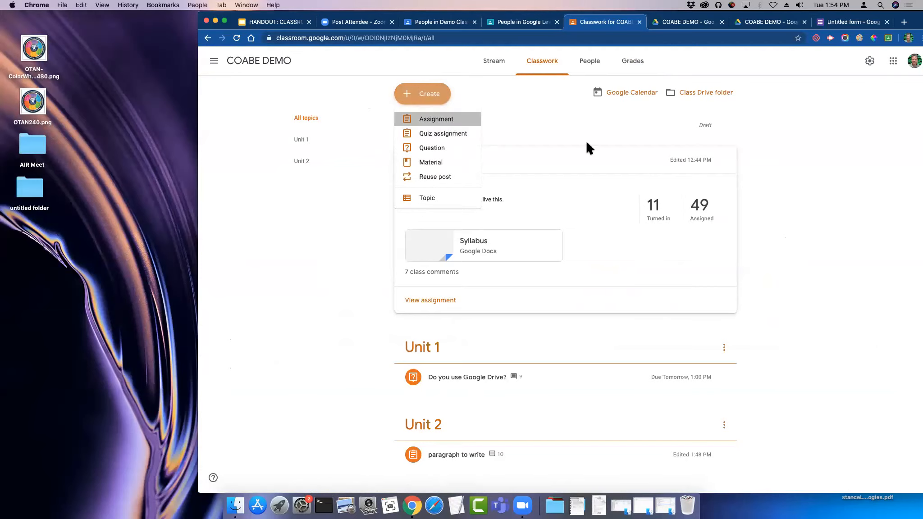
left_click(809, 274)
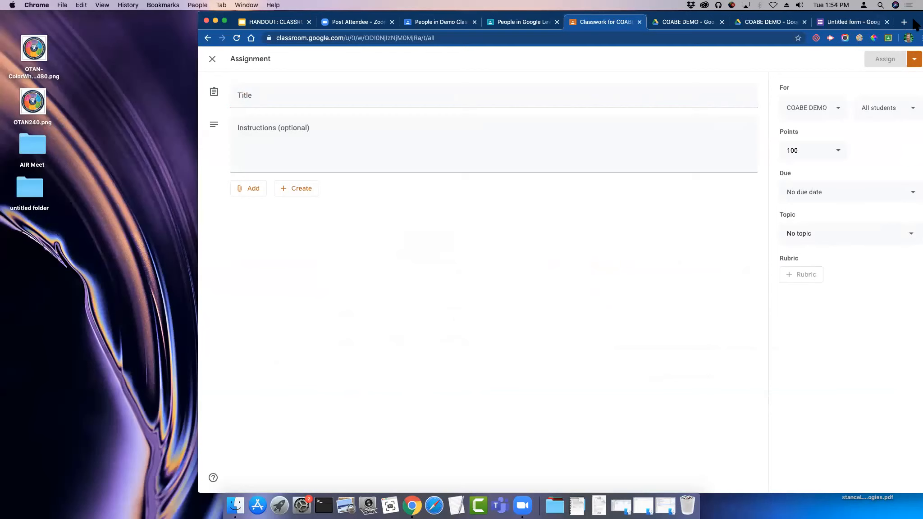
Step: Reposition the browser window so its full width fits on screen, and close the Untitled form page
left_click_drag(915, 25, 860, 25)
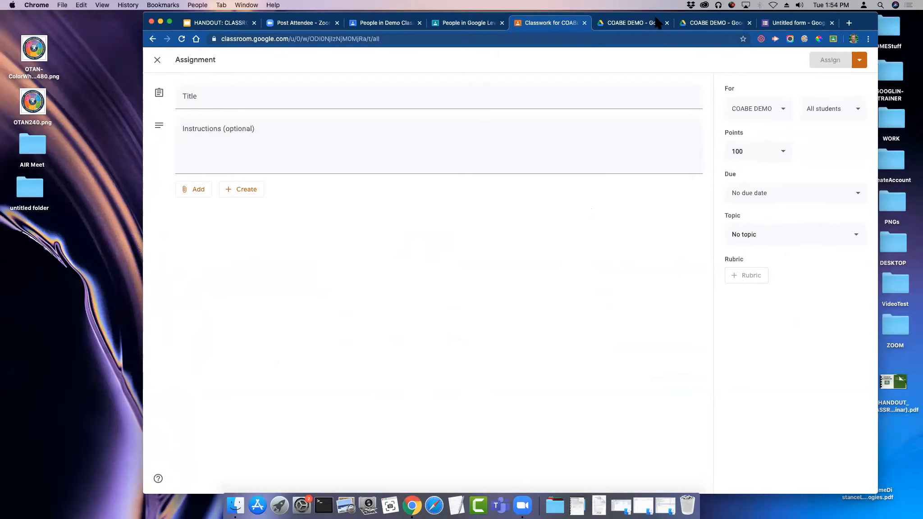
left_click_drag(864, 24, 904, 27)
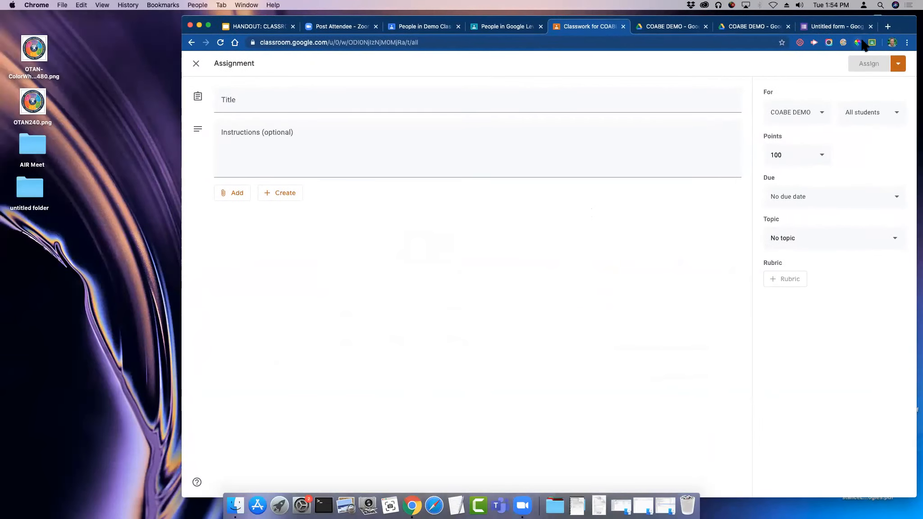
left_click(872, 27)
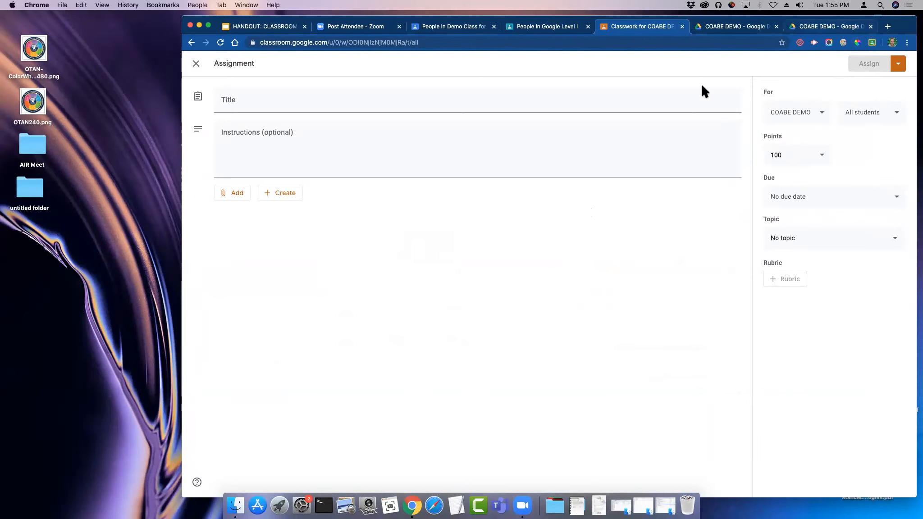
mouse_move(912, 34)
left_mouse_down()
mouse_move(915, 58)
mouse_move(908, 21)
left_mouse_up()
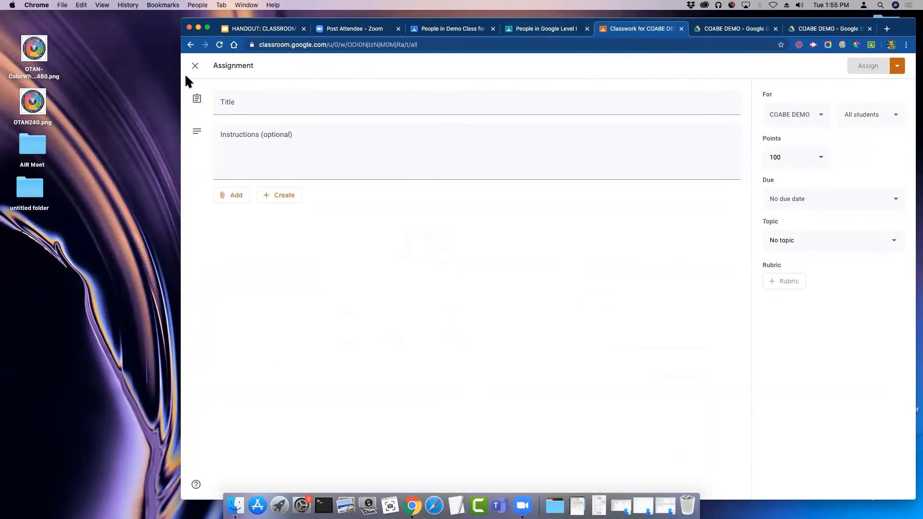
Step: Close the blank assignment and display the class code at full size from the COABE DEMO Stream
left_click(196, 66)
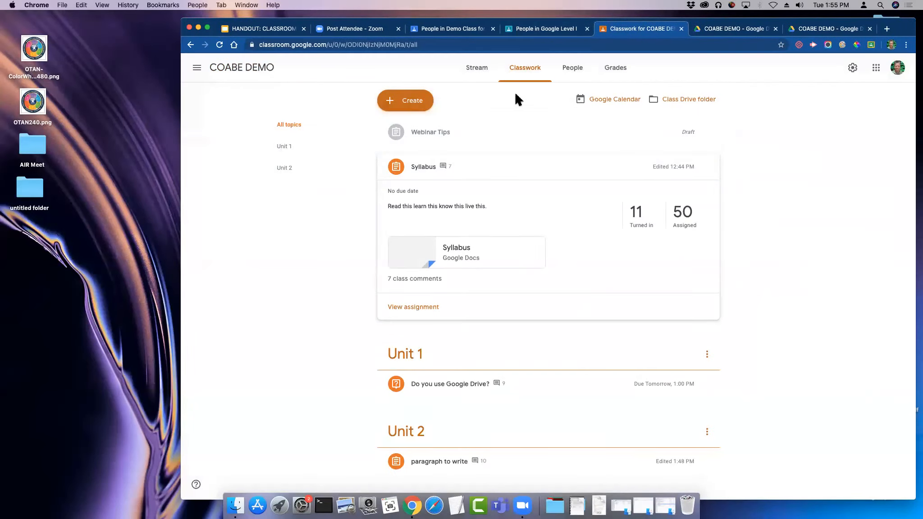
left_click(474, 68)
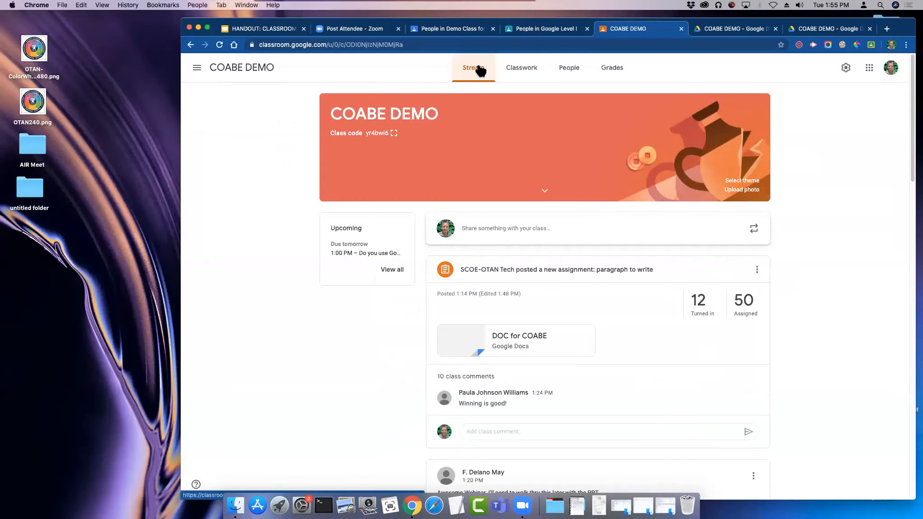
left_click(394, 134)
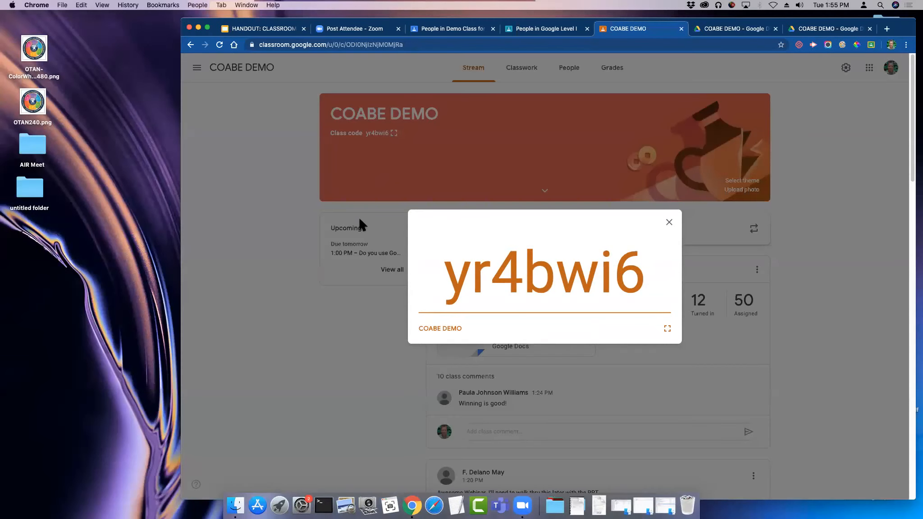
left_click(667, 330)
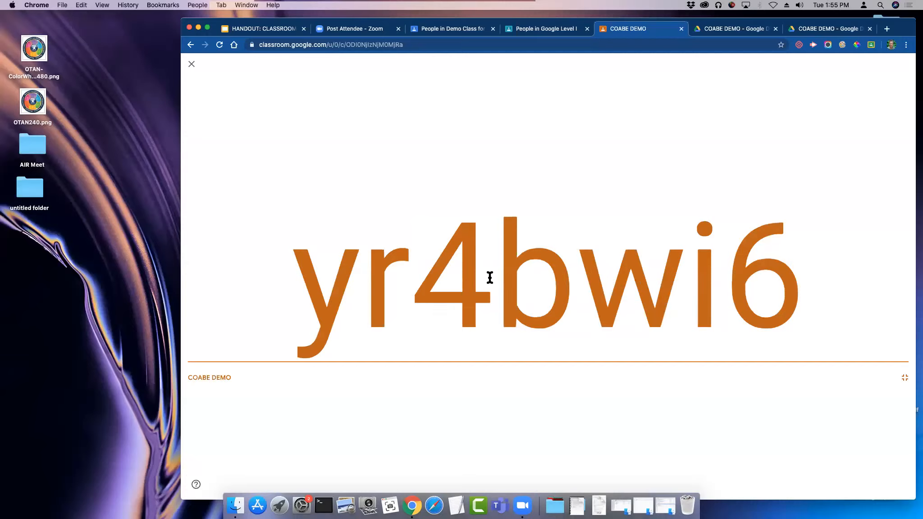